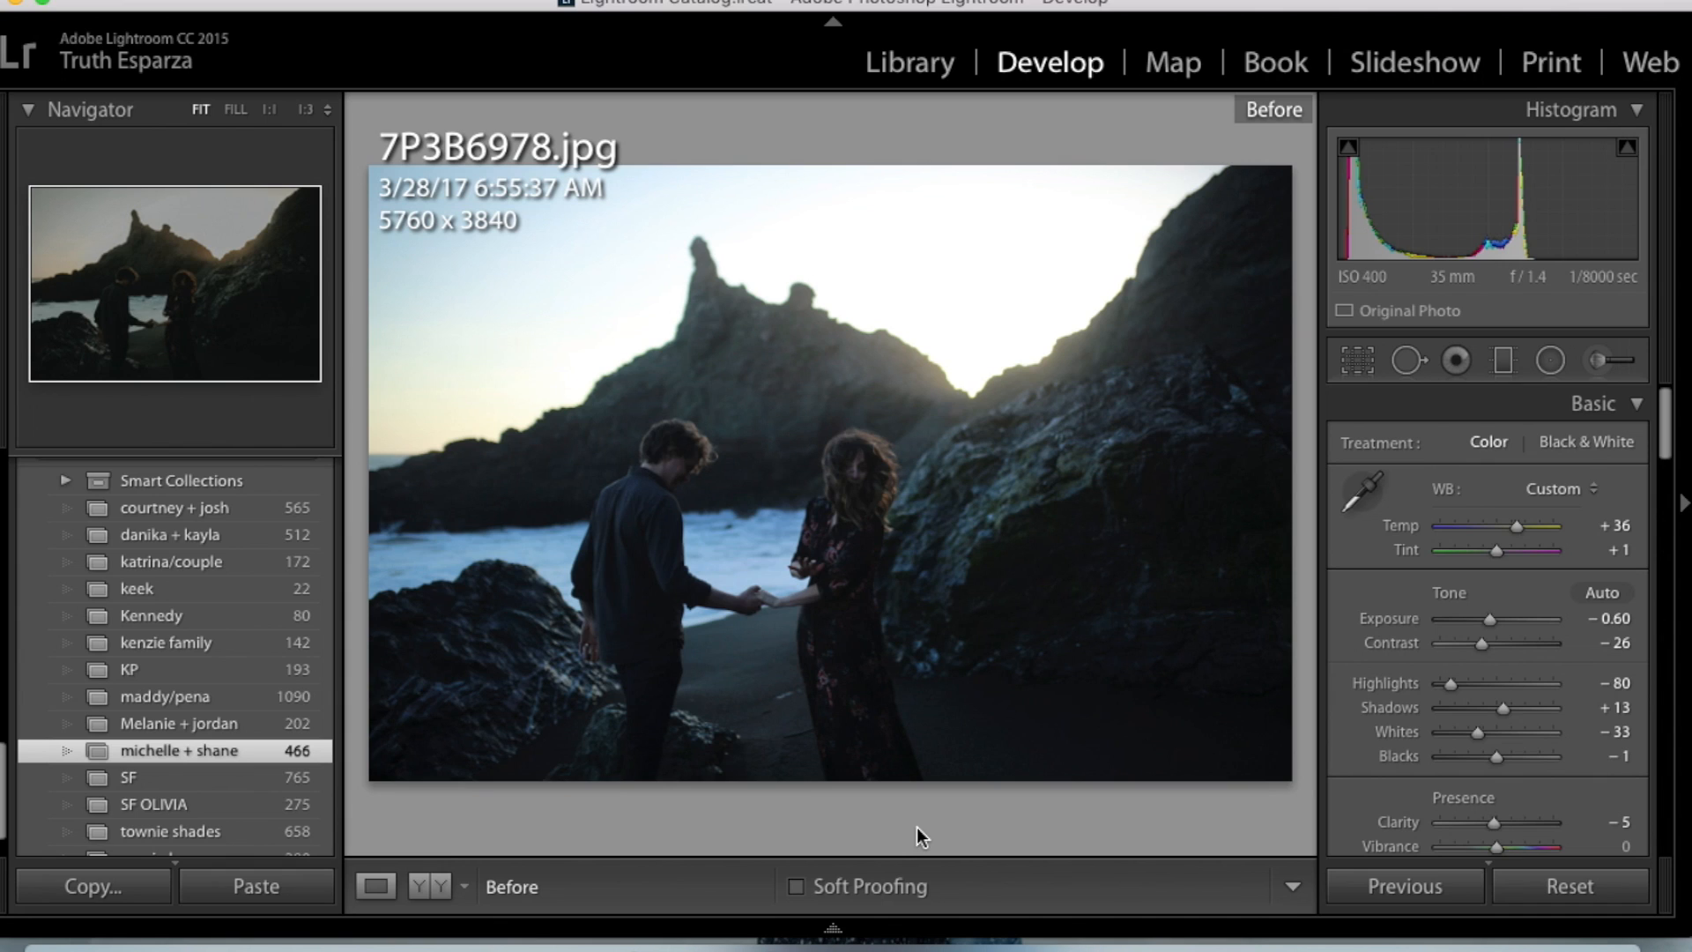
- Apply the KAYLAA3WARM user preset to 7P3B6978.jpg and compare it with the original photo
scroll(257, 714, "up", 8)
scroll(258, 714, "down", 5)
scroll(258, 713, "down", 3)
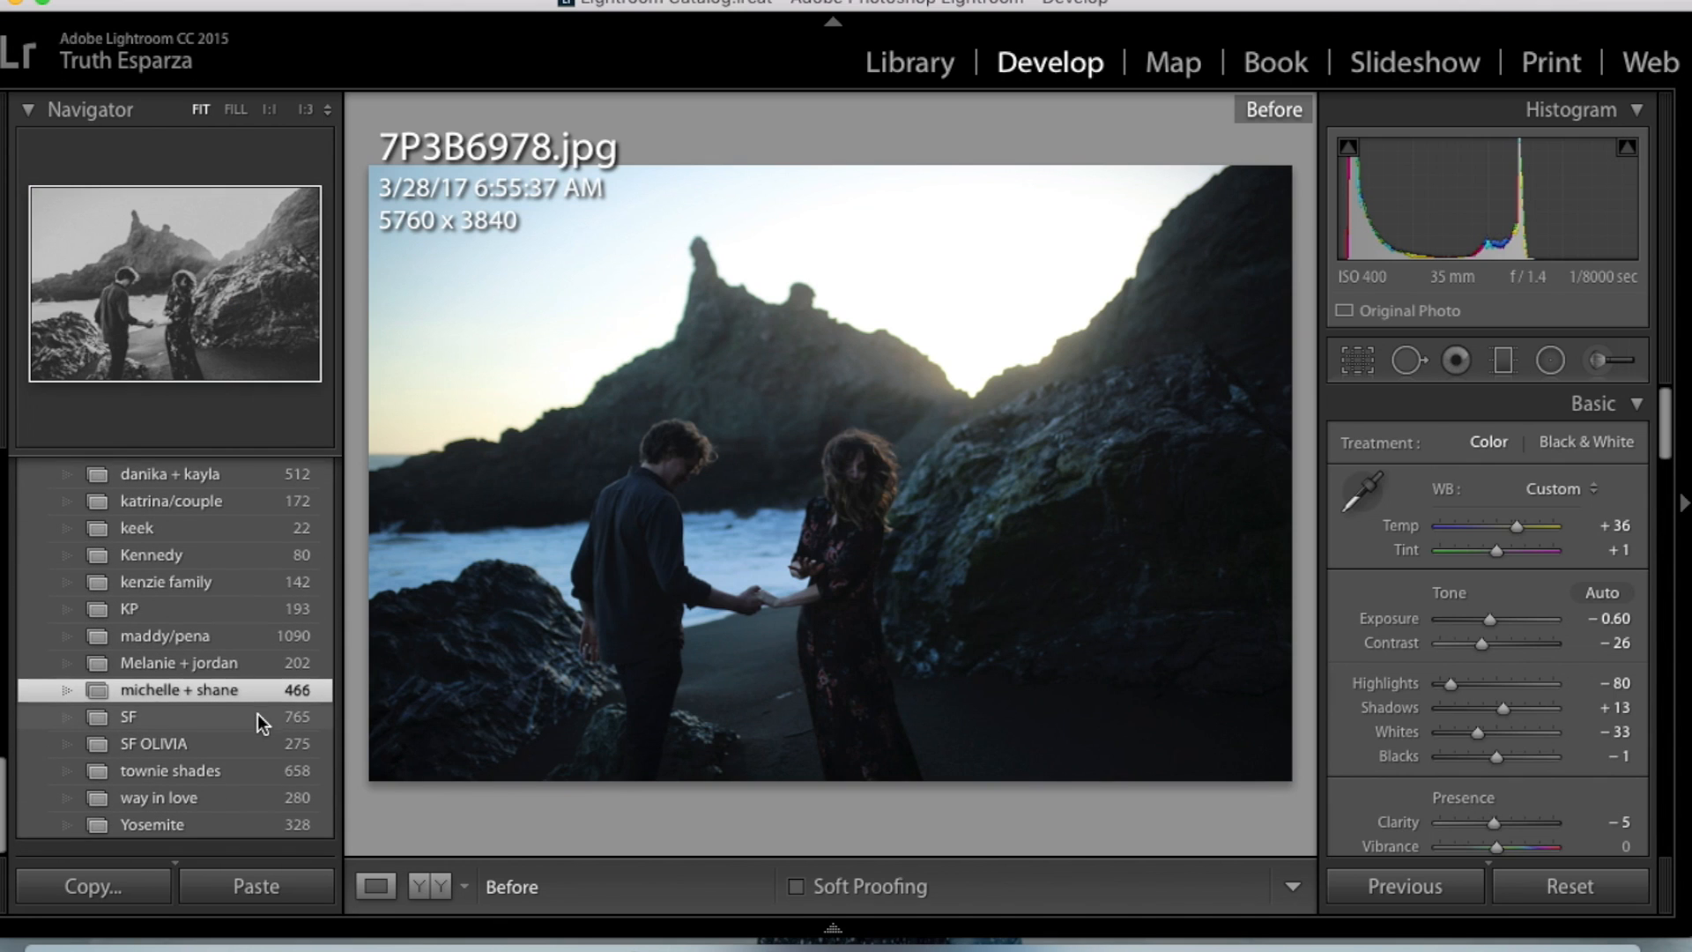
scroll(256, 705, "up", 4)
scroll(255, 705, "up", 10)
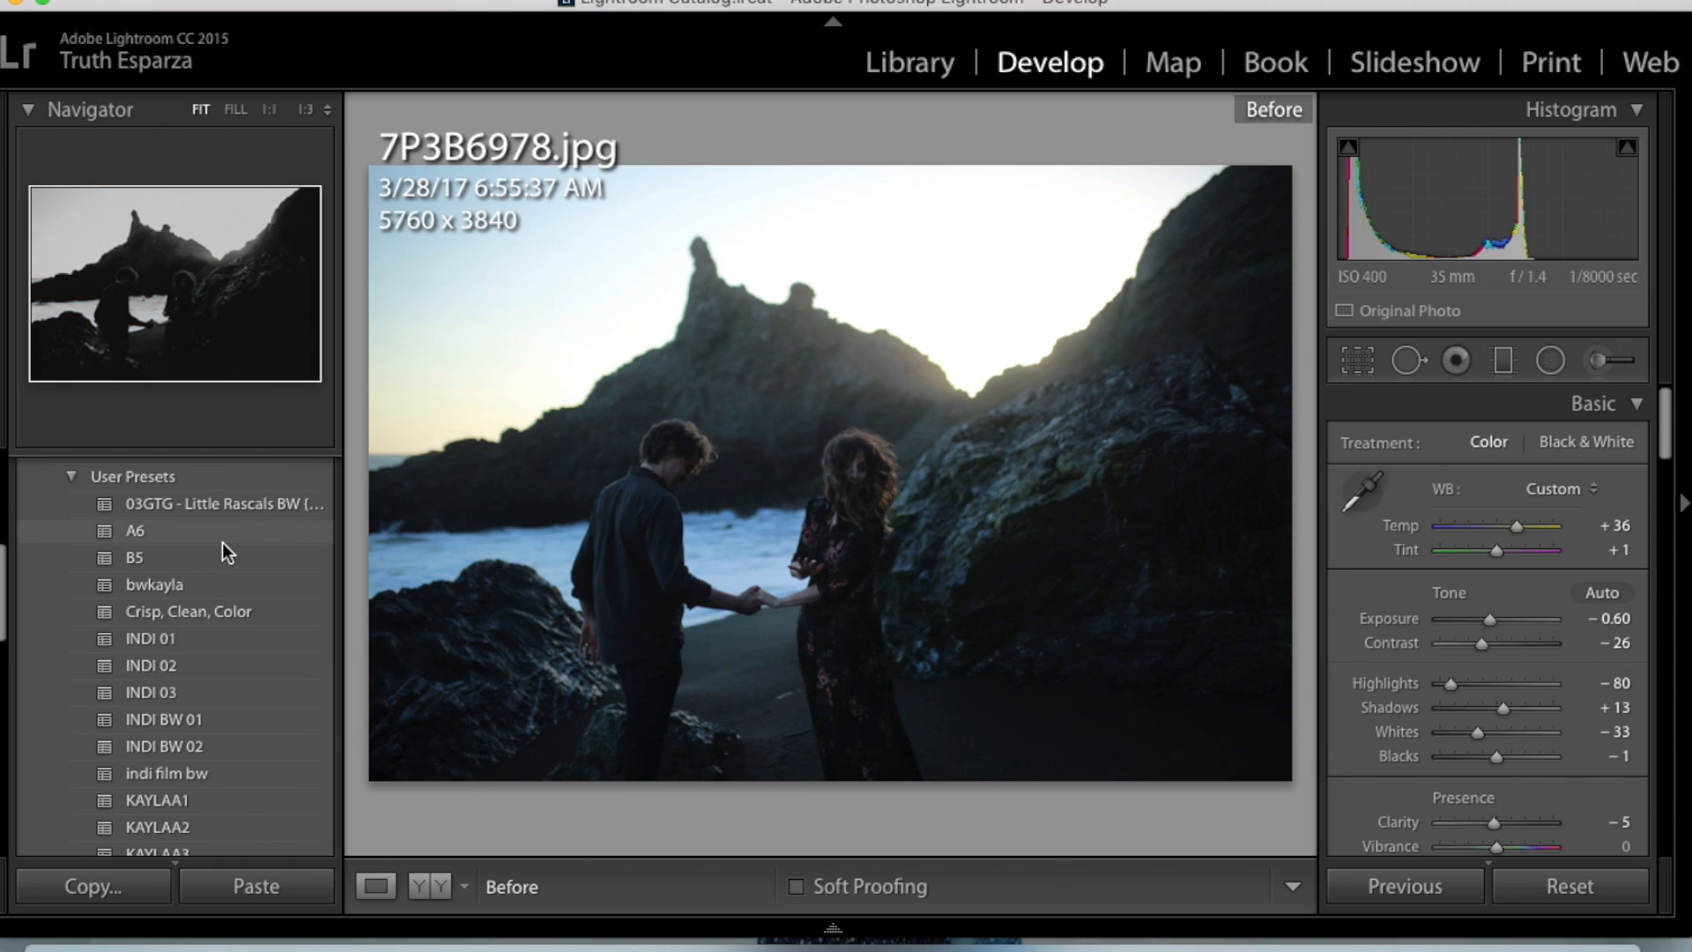
scroll(222, 542, "down", 5)
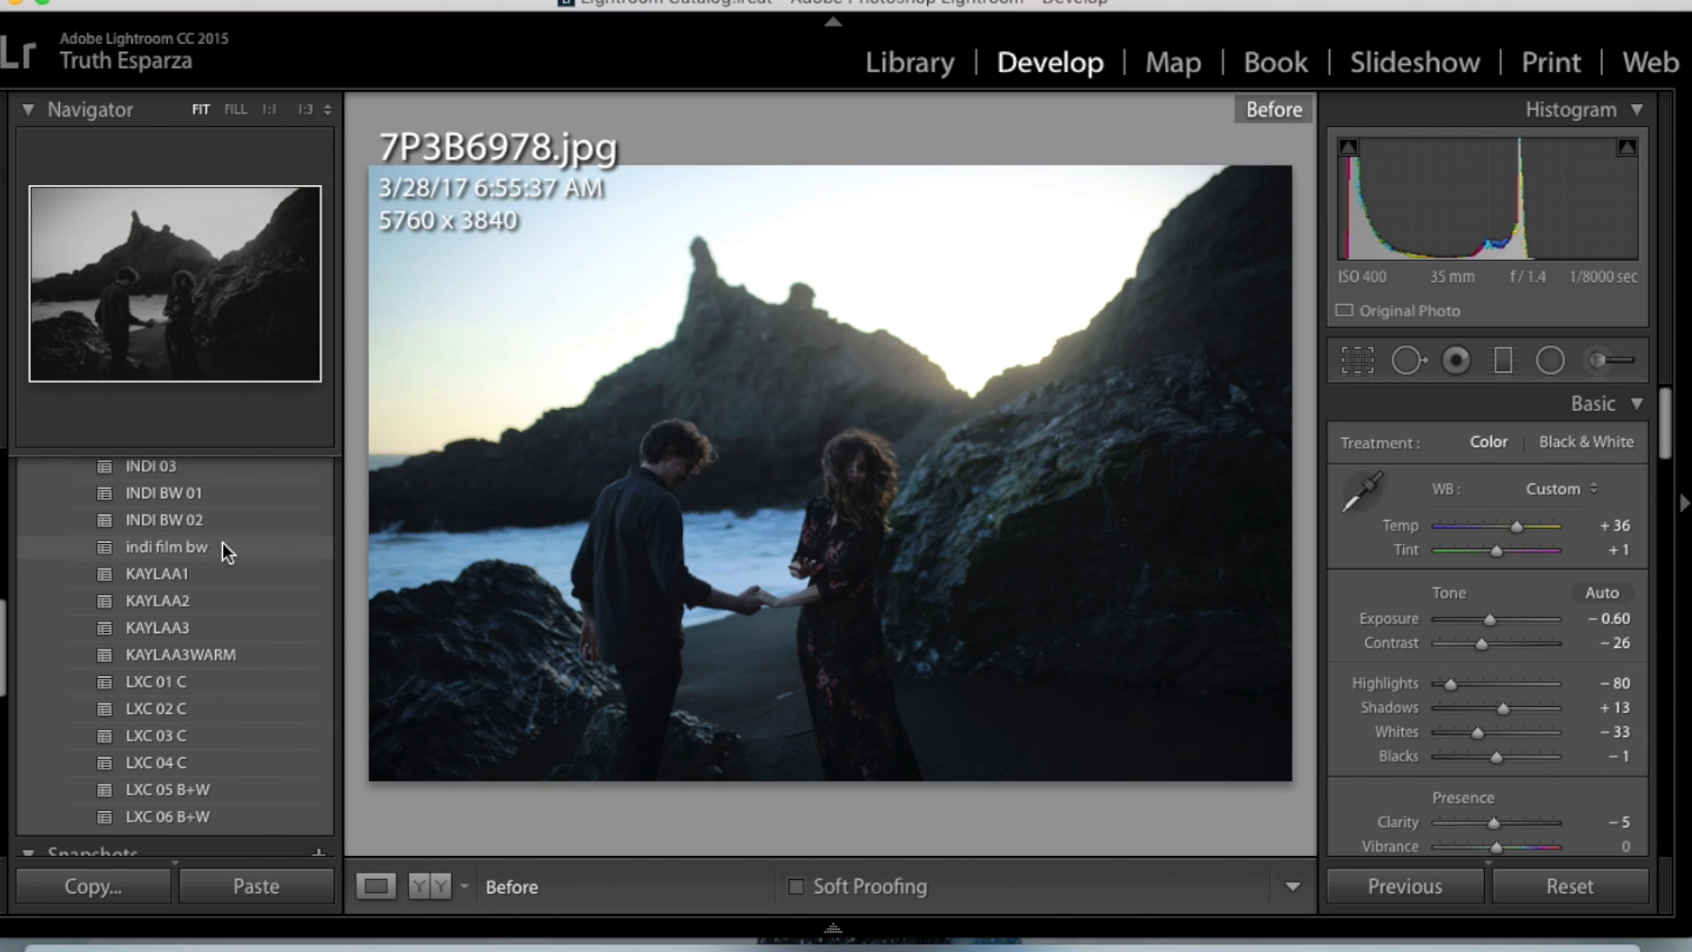
scroll(222, 546, "up", 2)
scroll(222, 551, "down", 1)
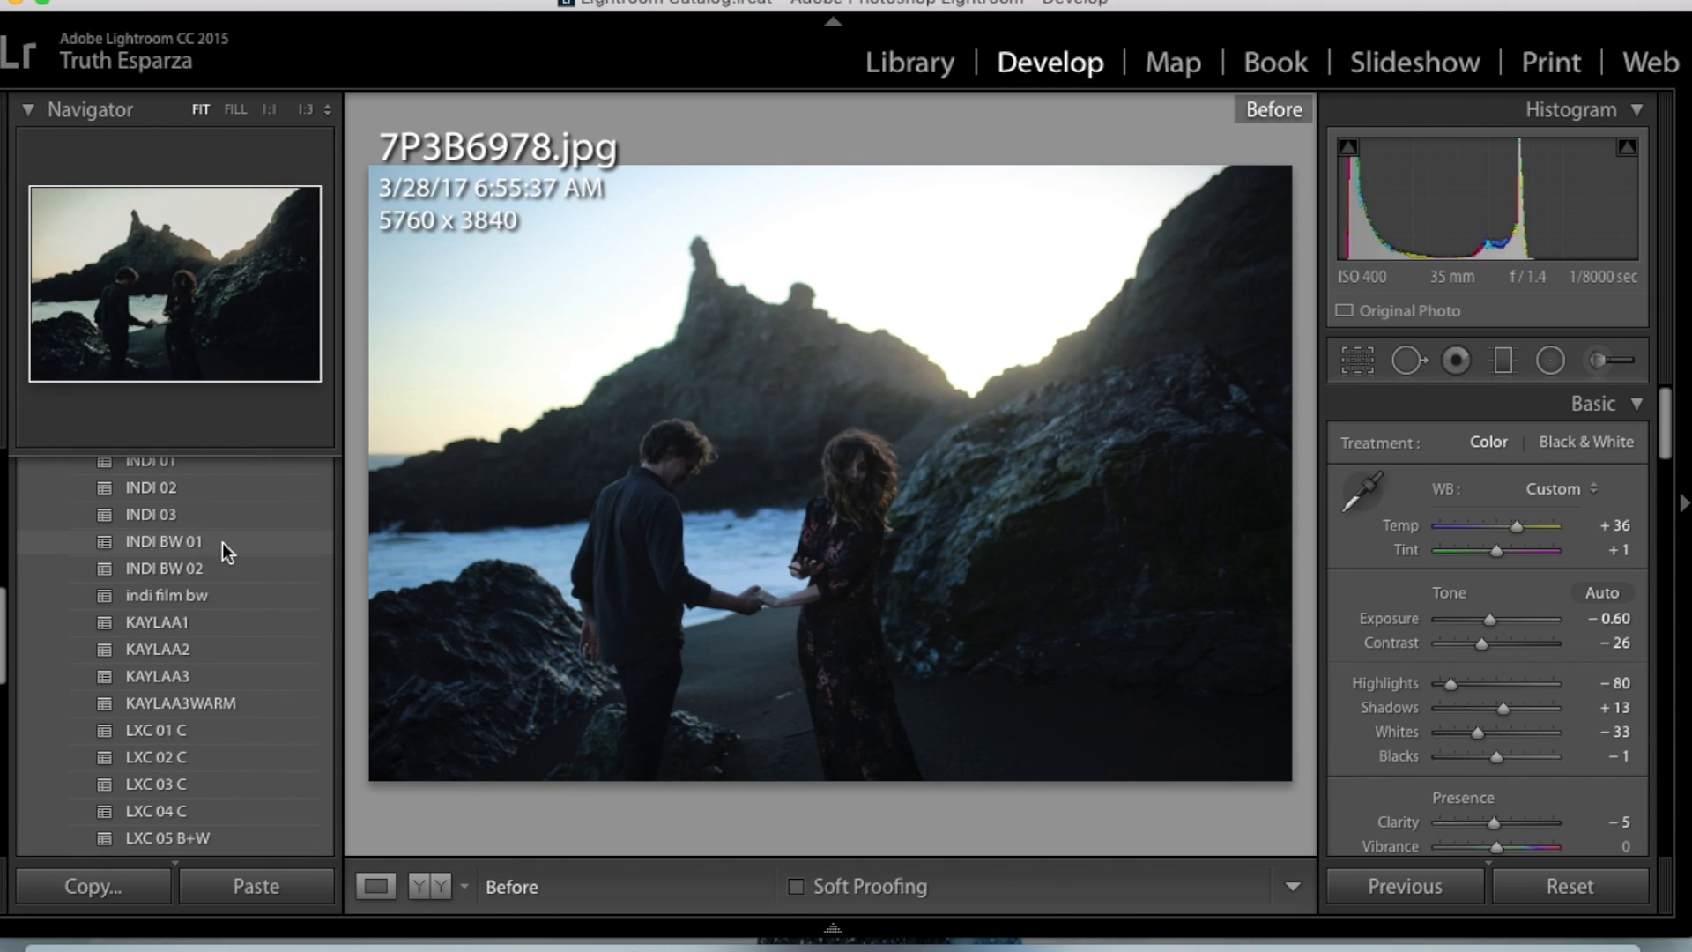
scroll(222, 542, "up", 1)
scroll(222, 542, "down", 2)
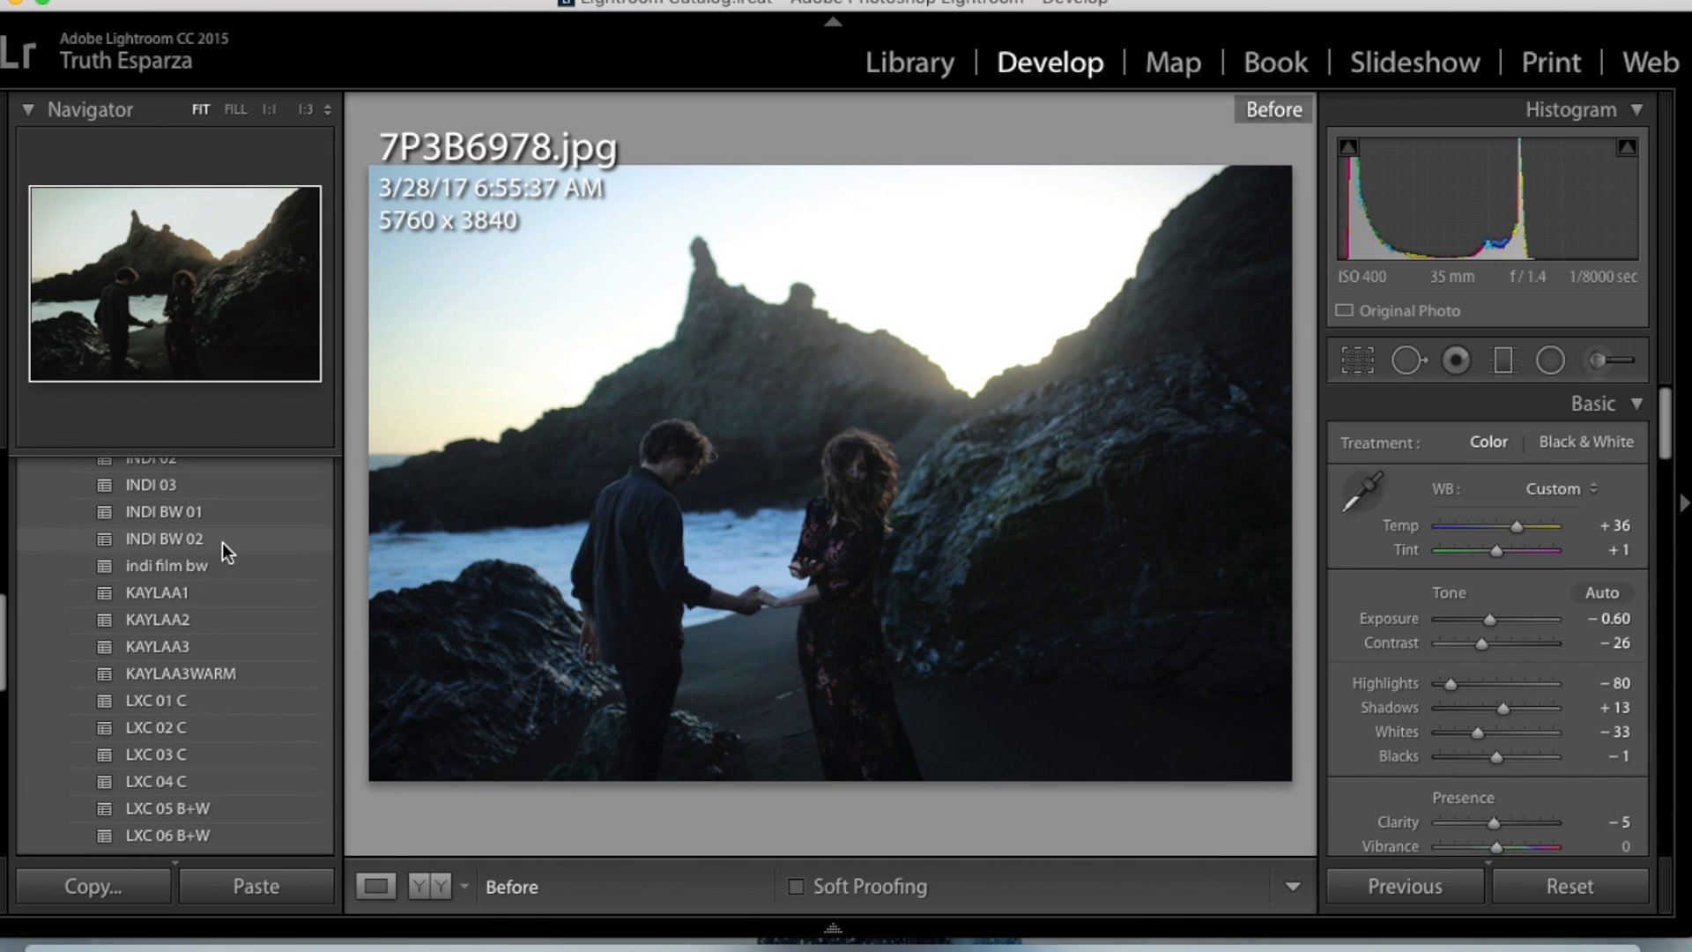
scroll(222, 542, "down", 1)
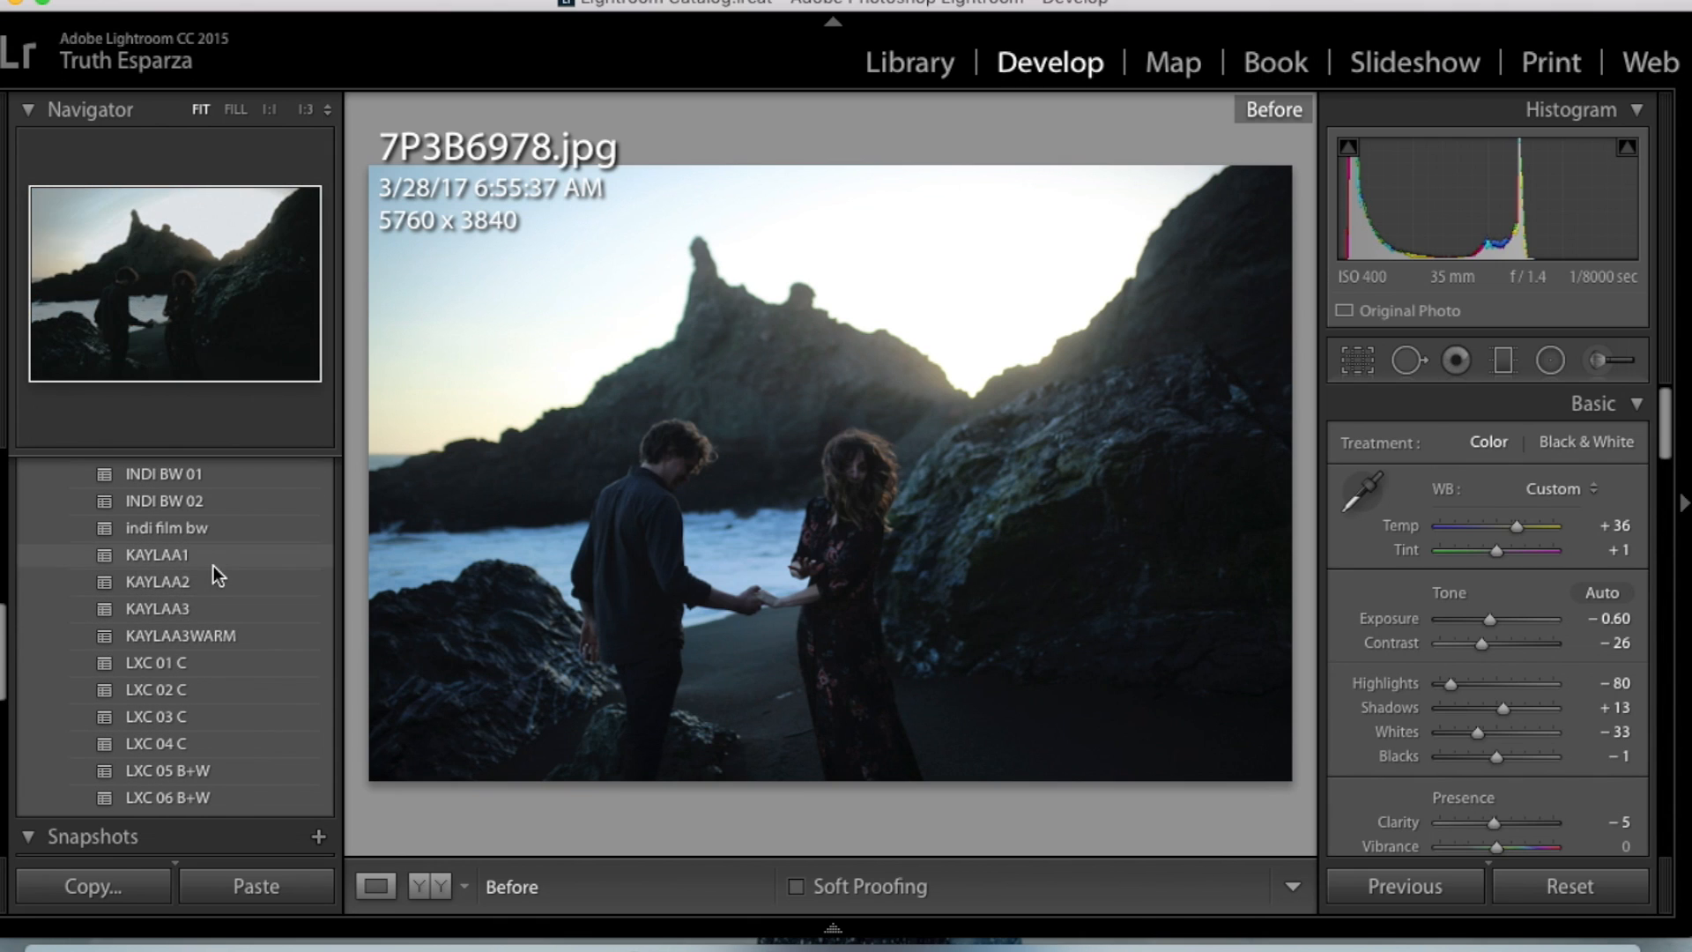
left_click(229, 643)
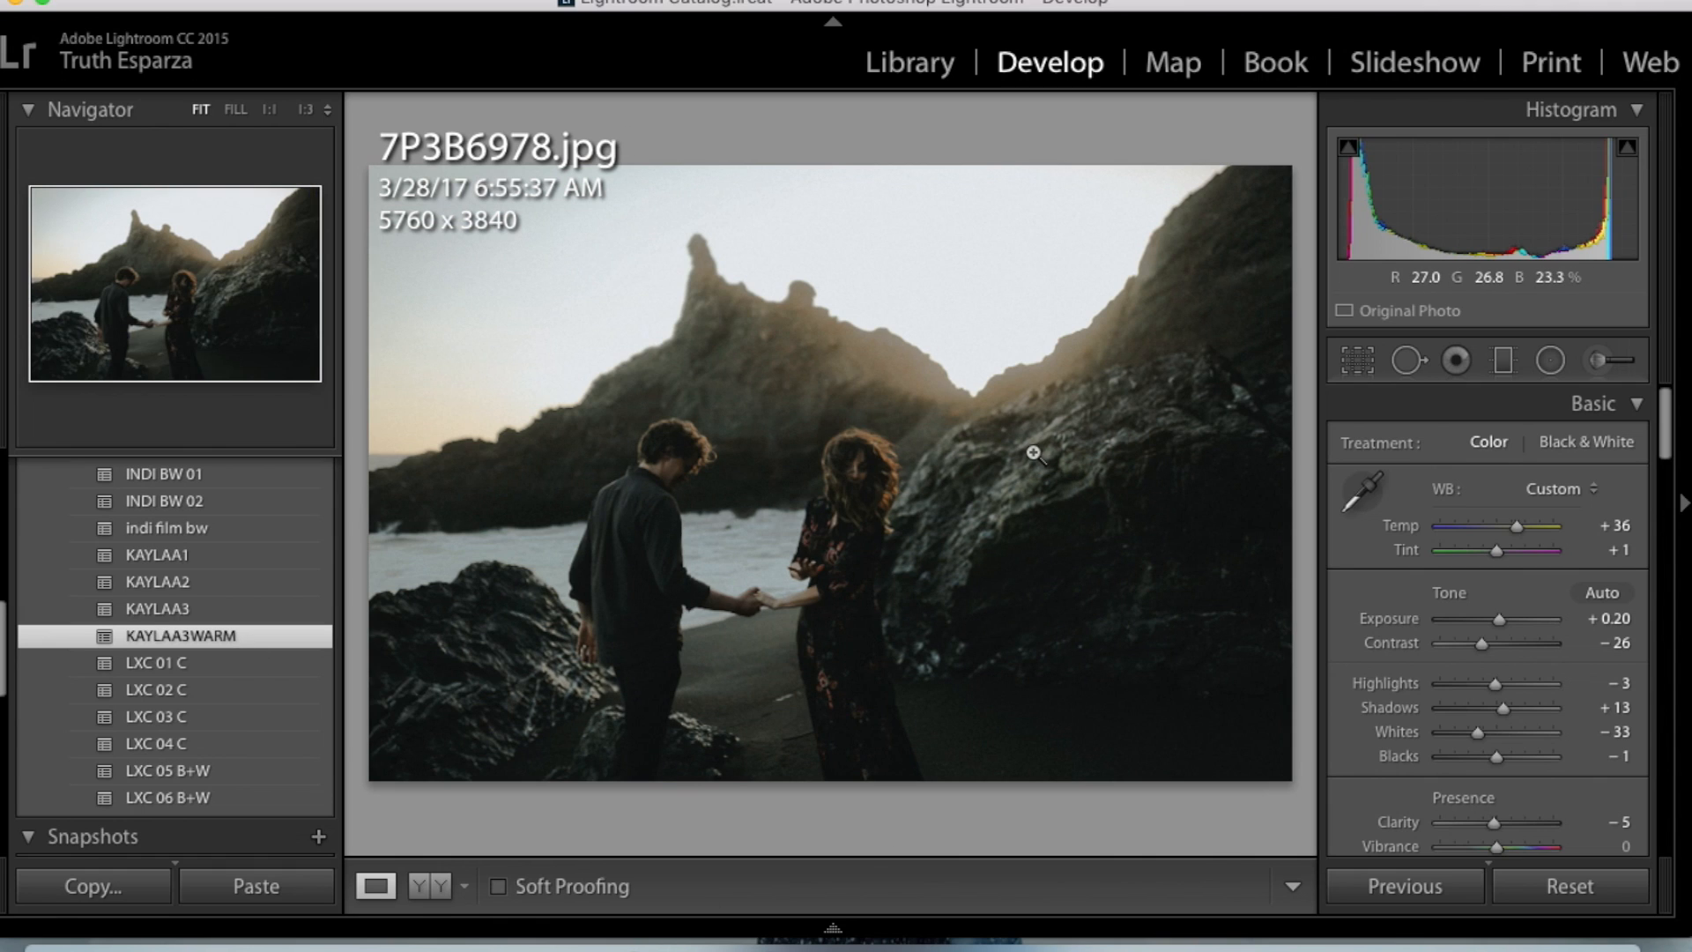
key("backslash")
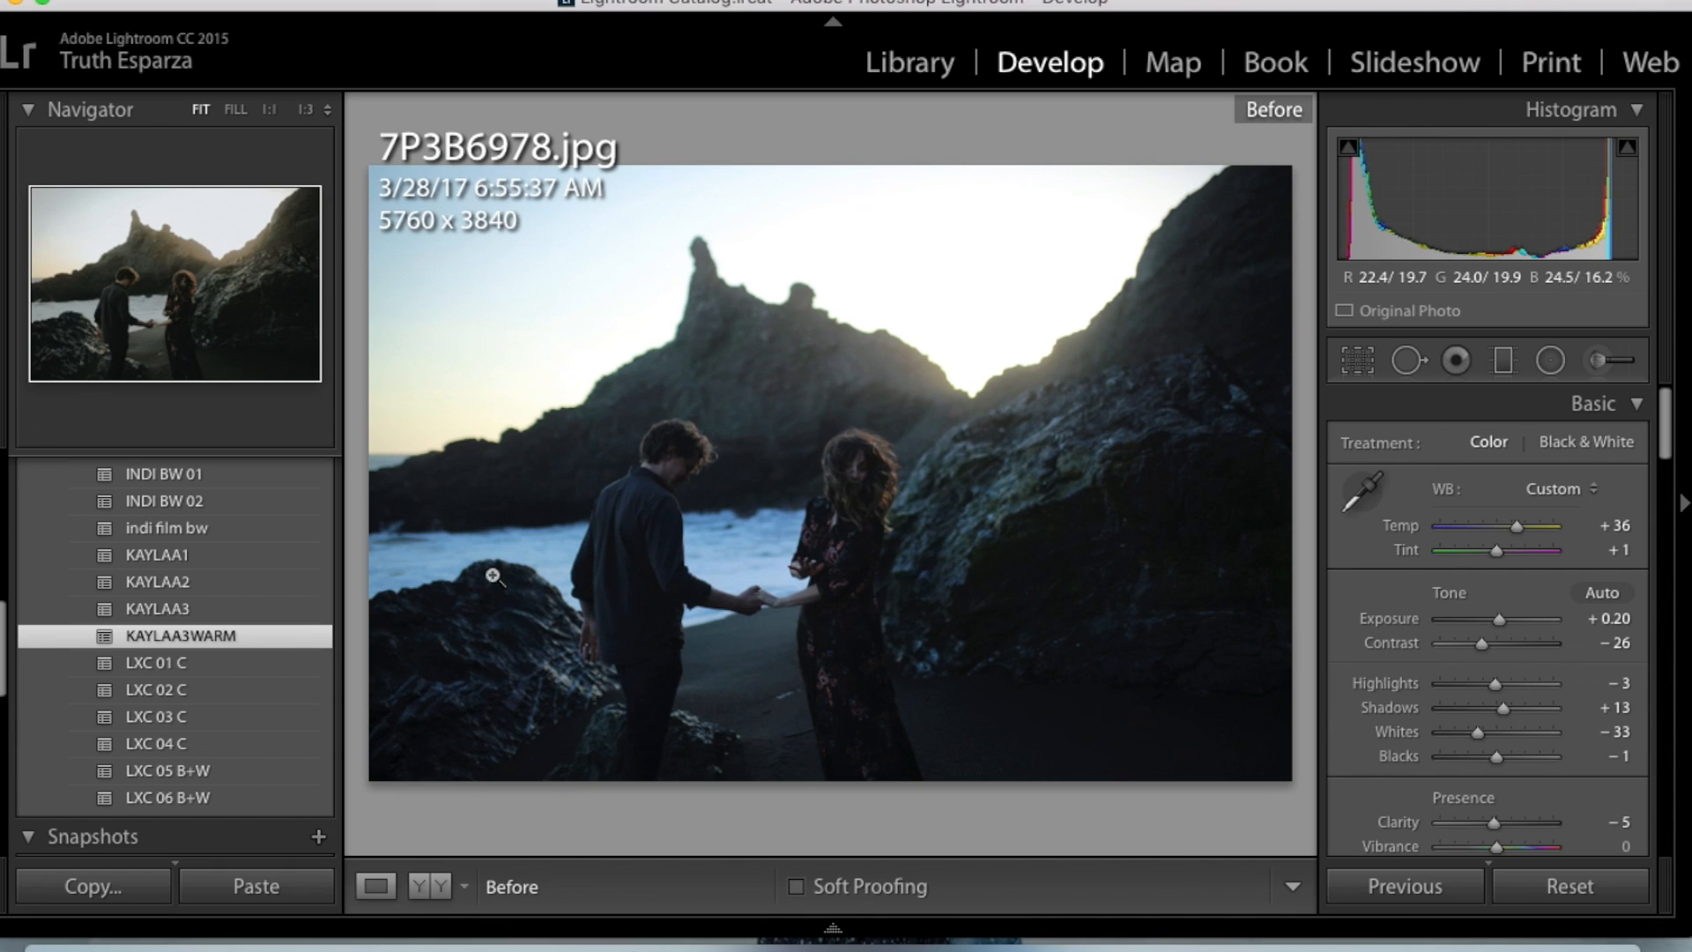
- Try the KAYLAA1, KAYLAA3 and KAYLAA2 presets on the photo, undoing each one to return to KAYLAA3WARM
left_click(255, 548)
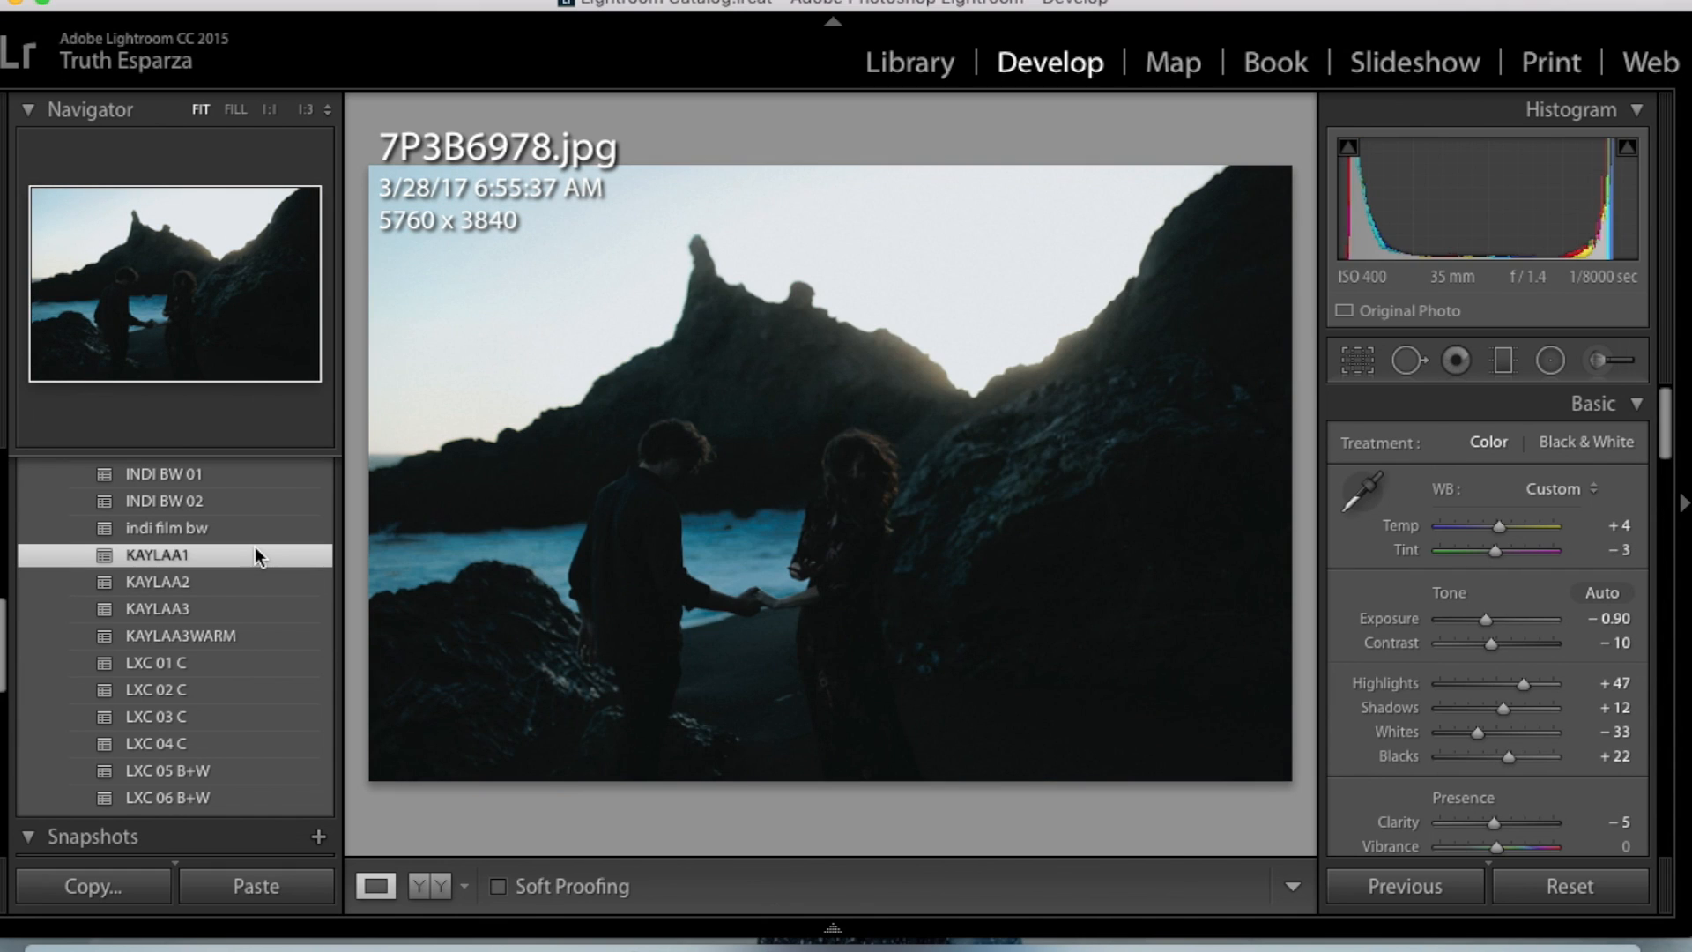
key("z")
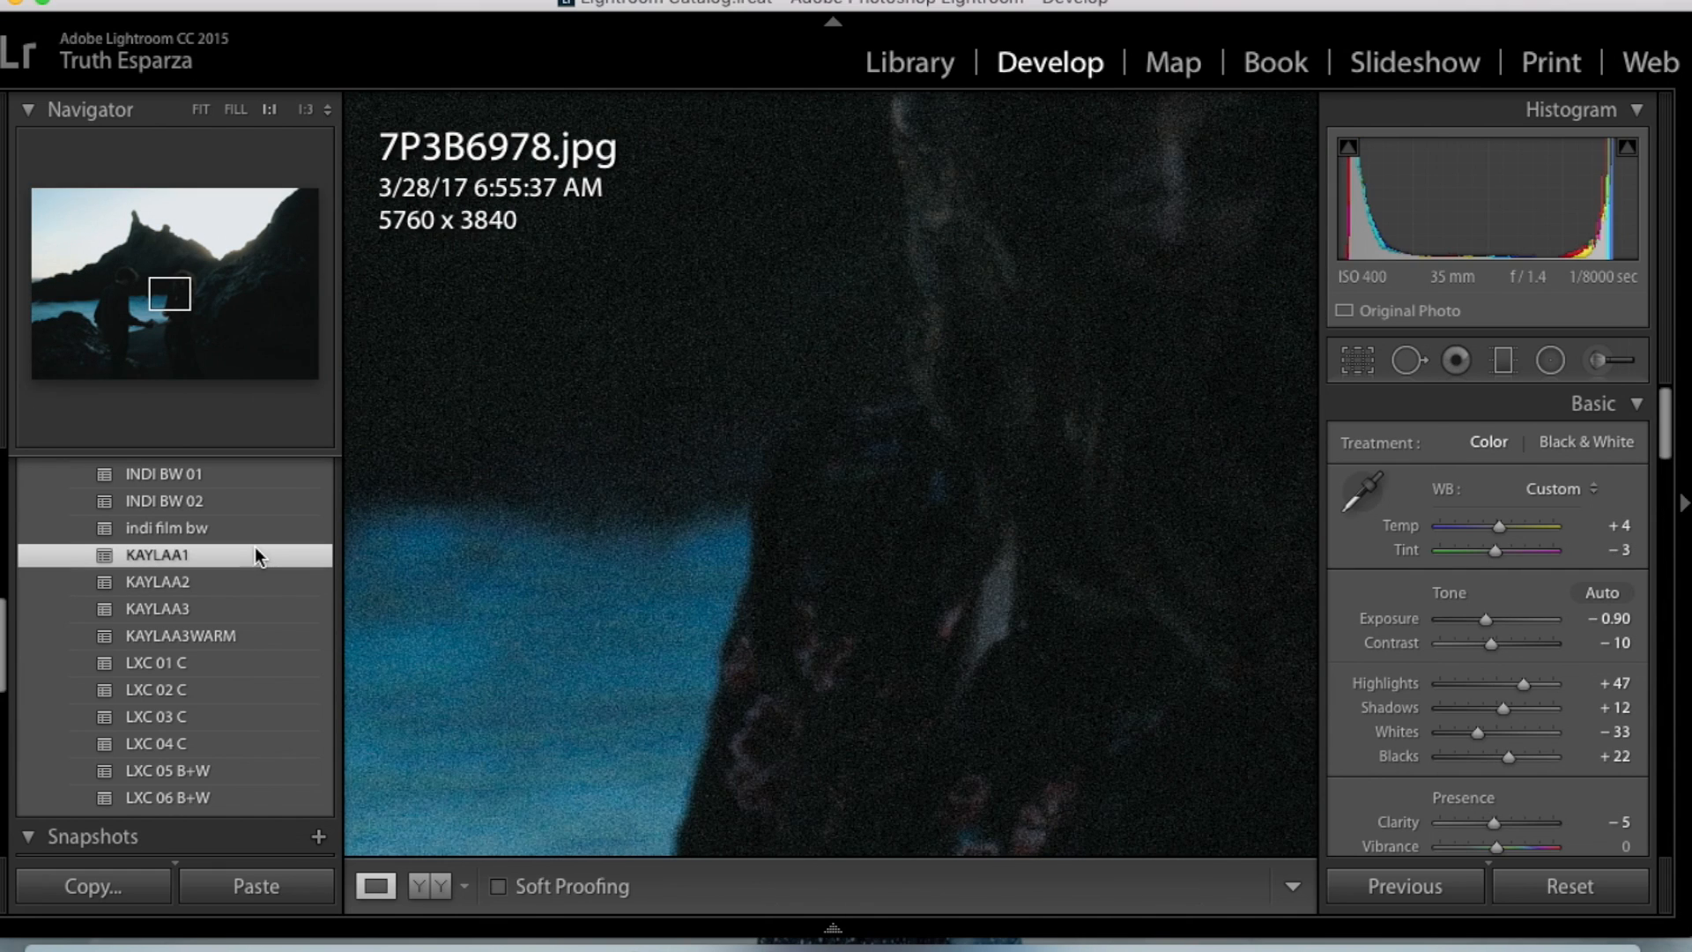
left_click(201, 110)
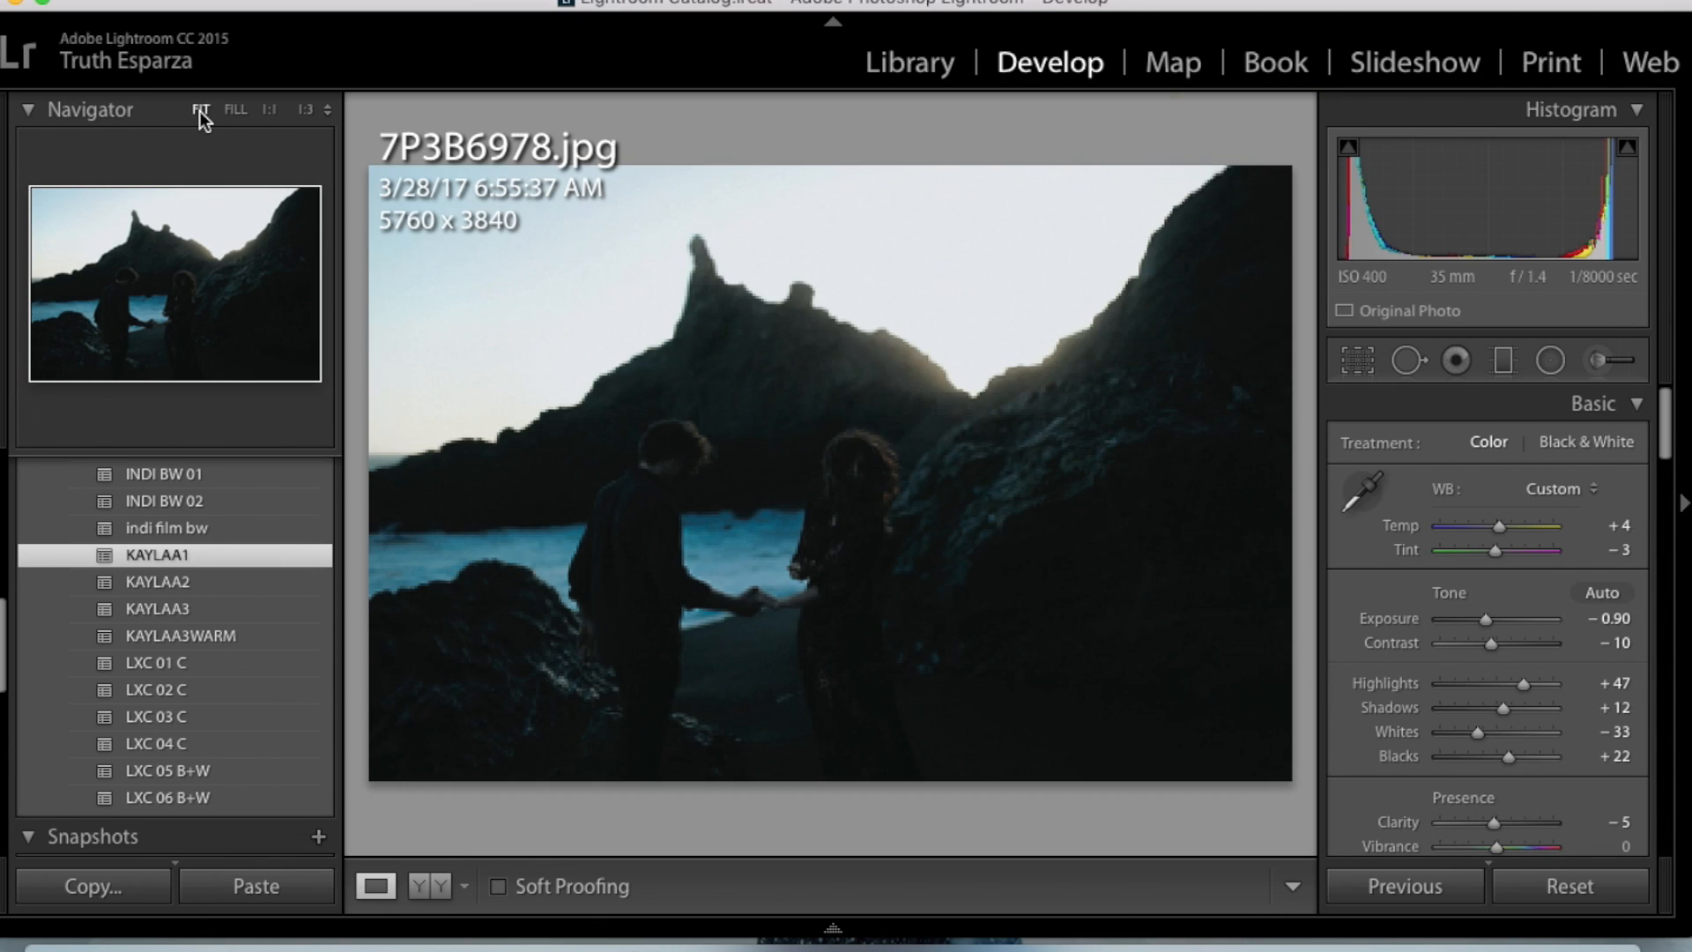
key("super+z")
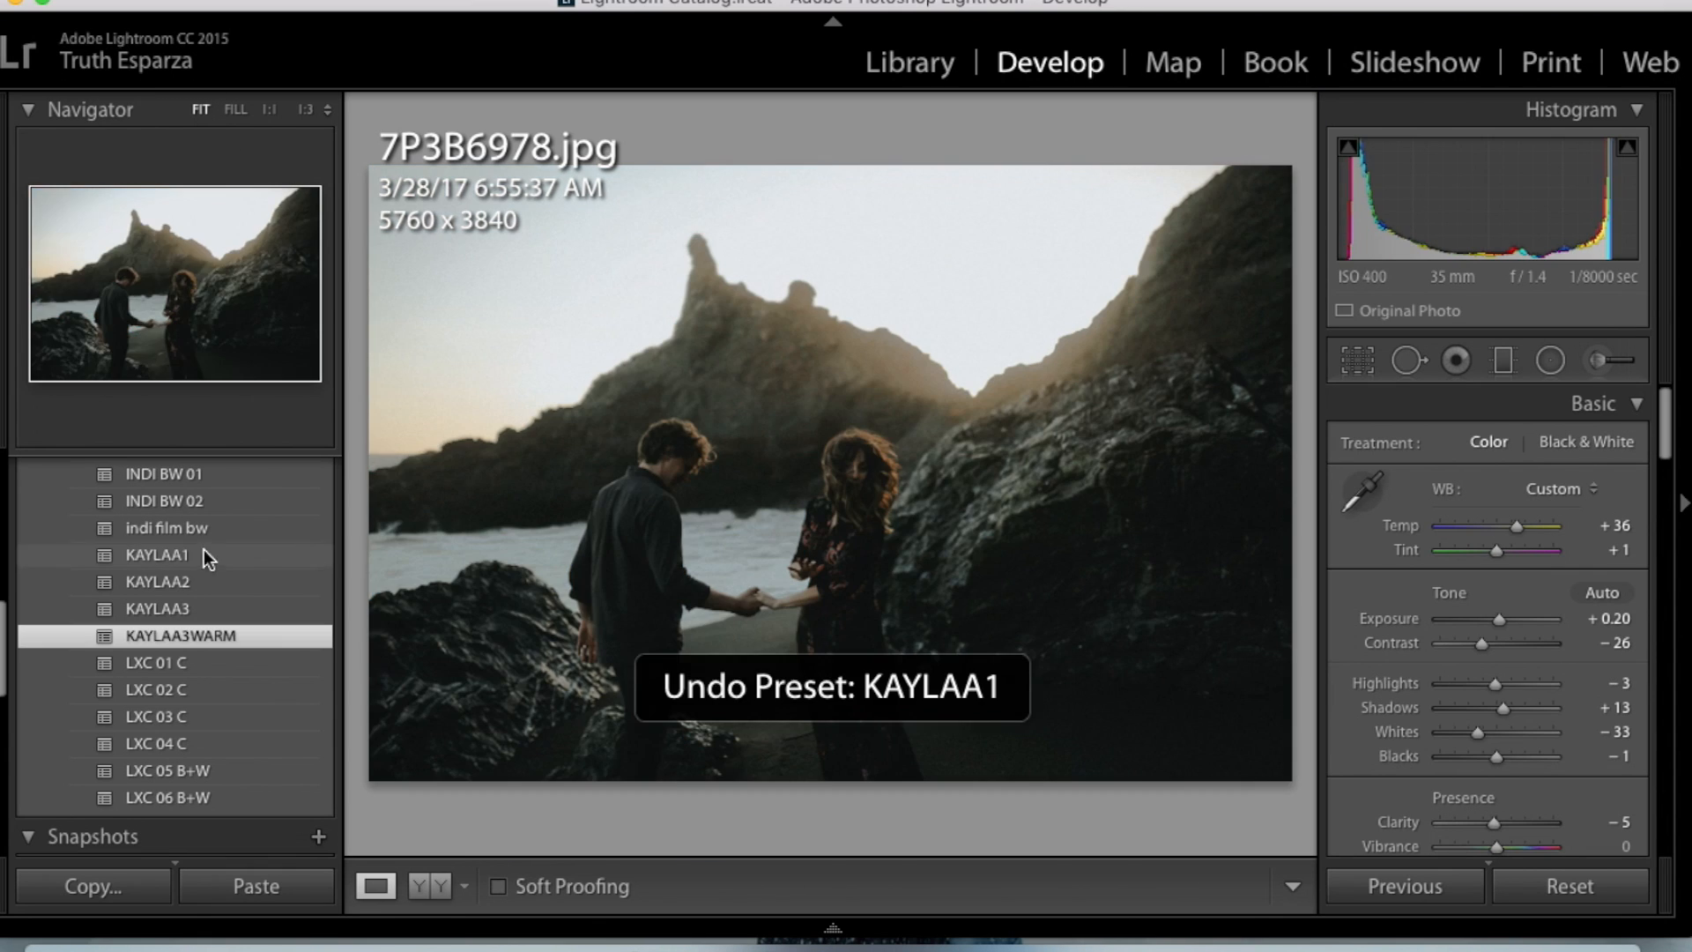
left_click(181, 607)
key("super+z")
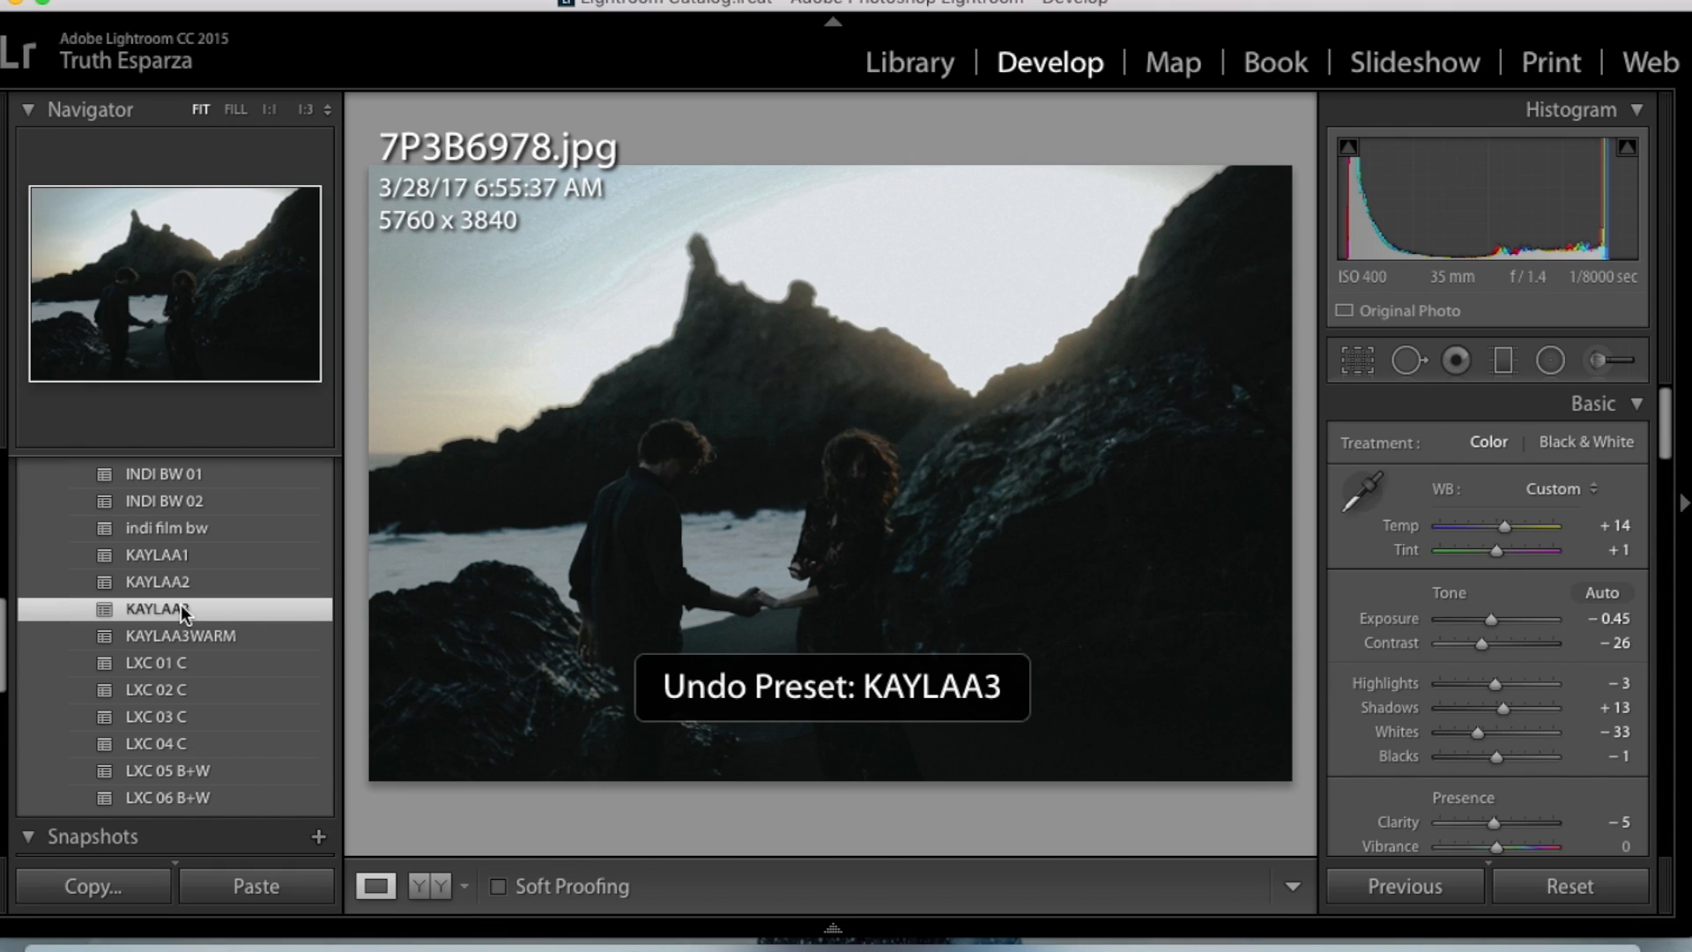
left_click(188, 585)
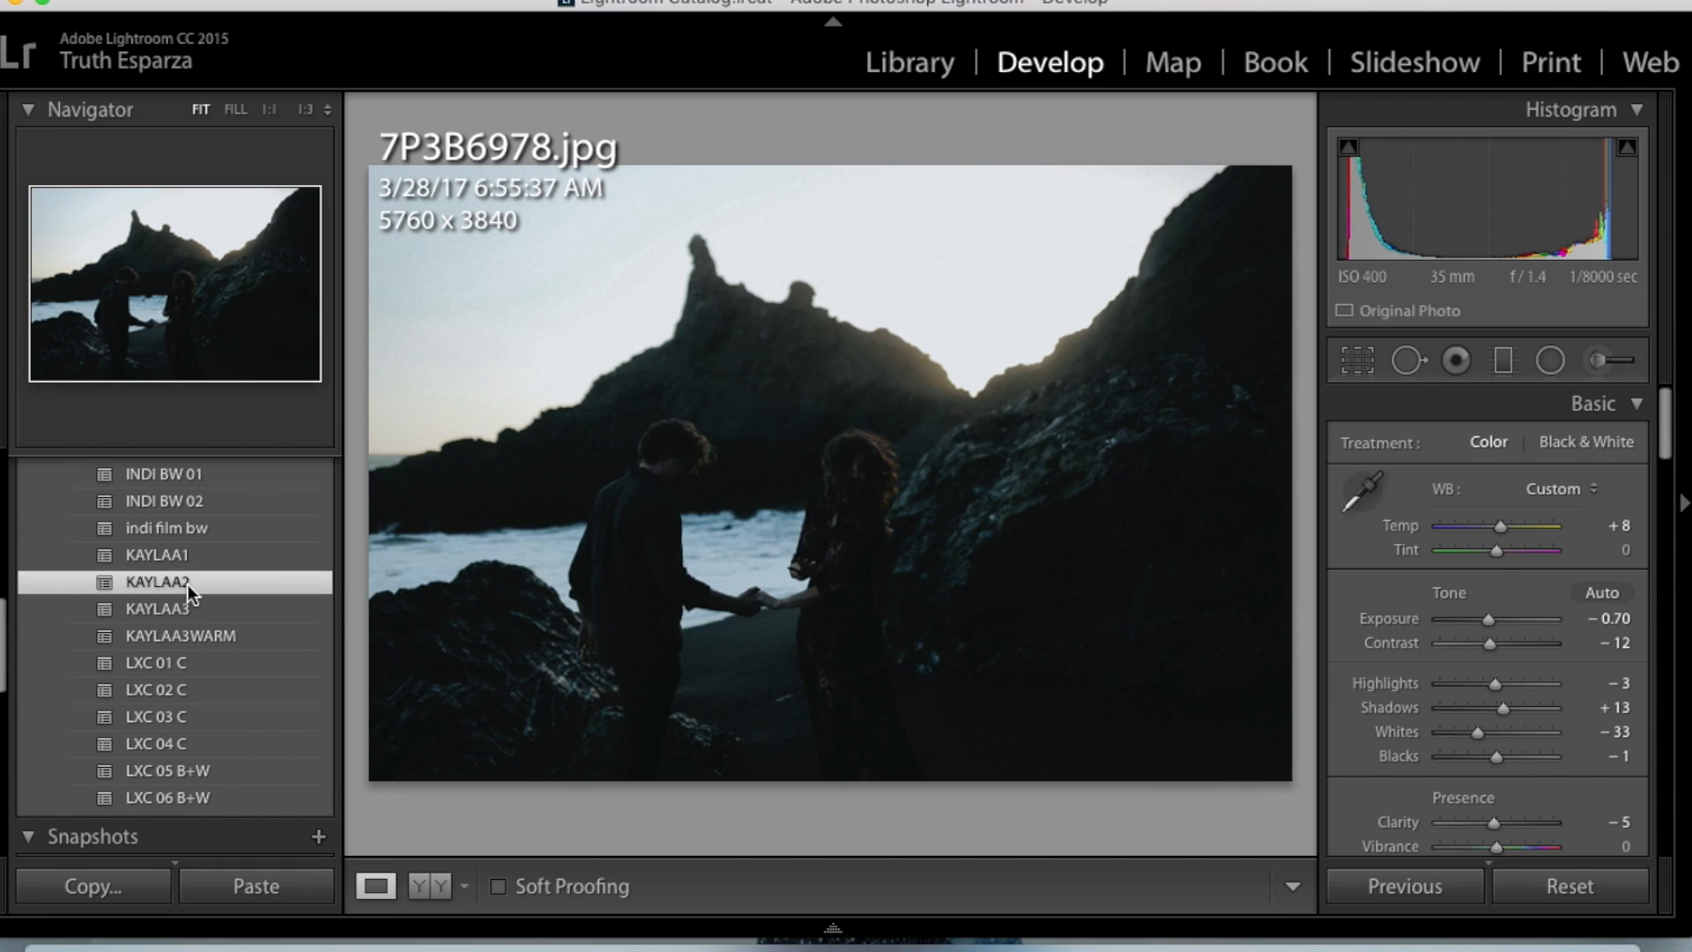
key("super+z")
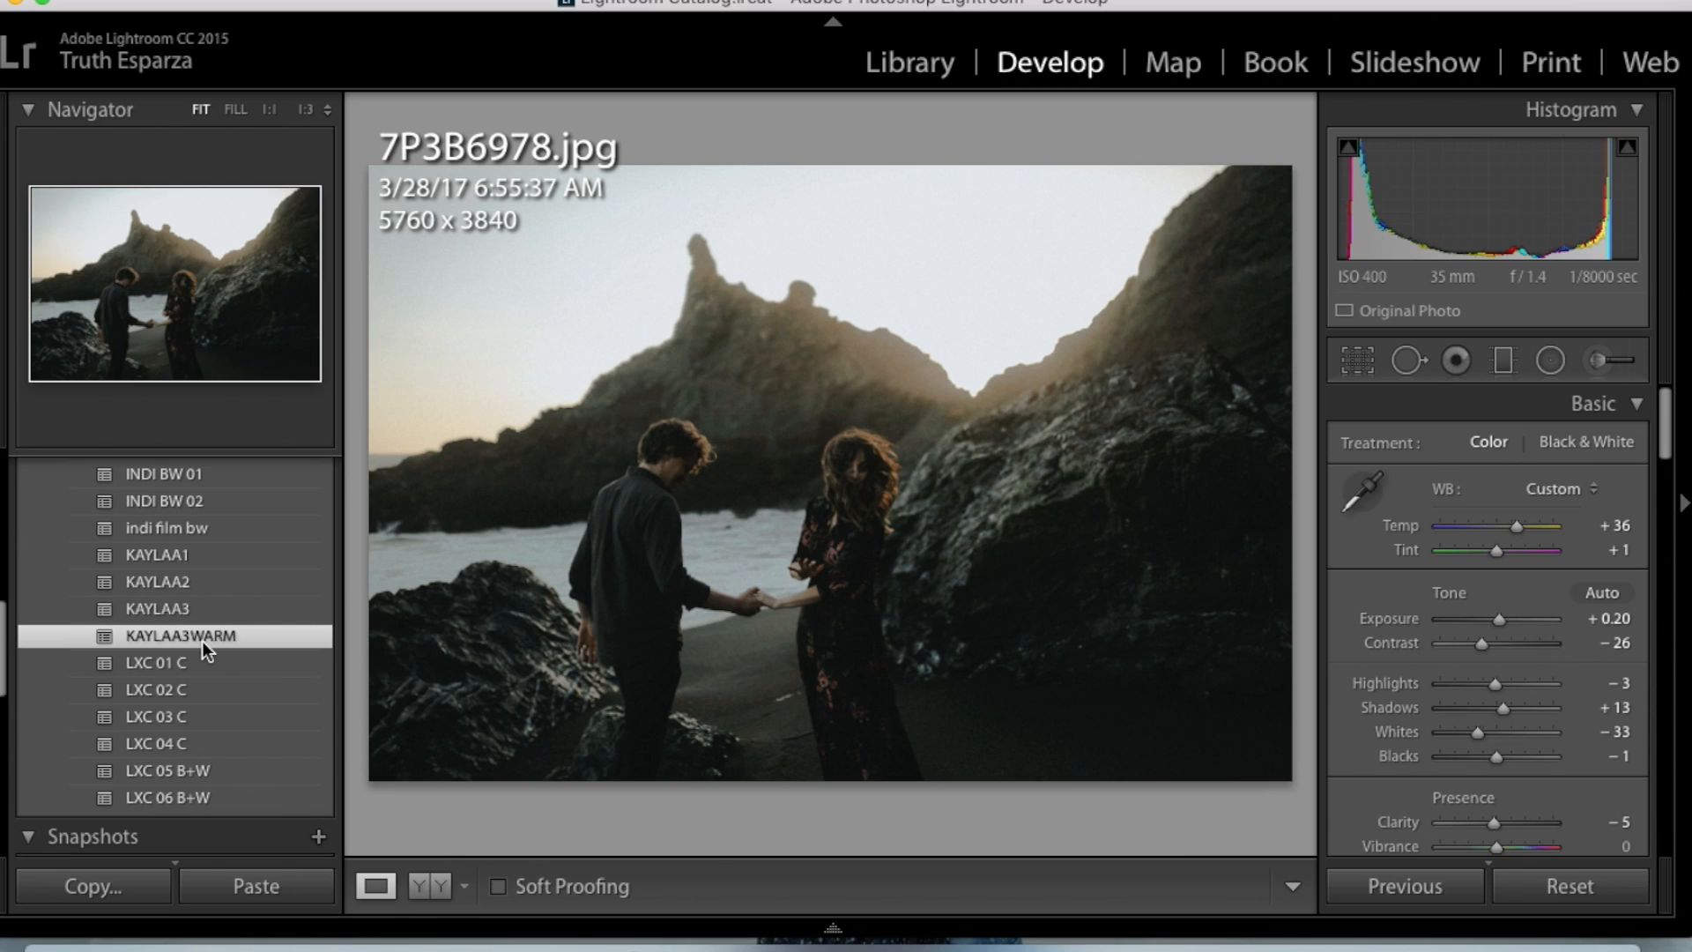
- Compare the preset with the original photo and set Exposure to +0.60 and Shadows to −4
key("backslash")
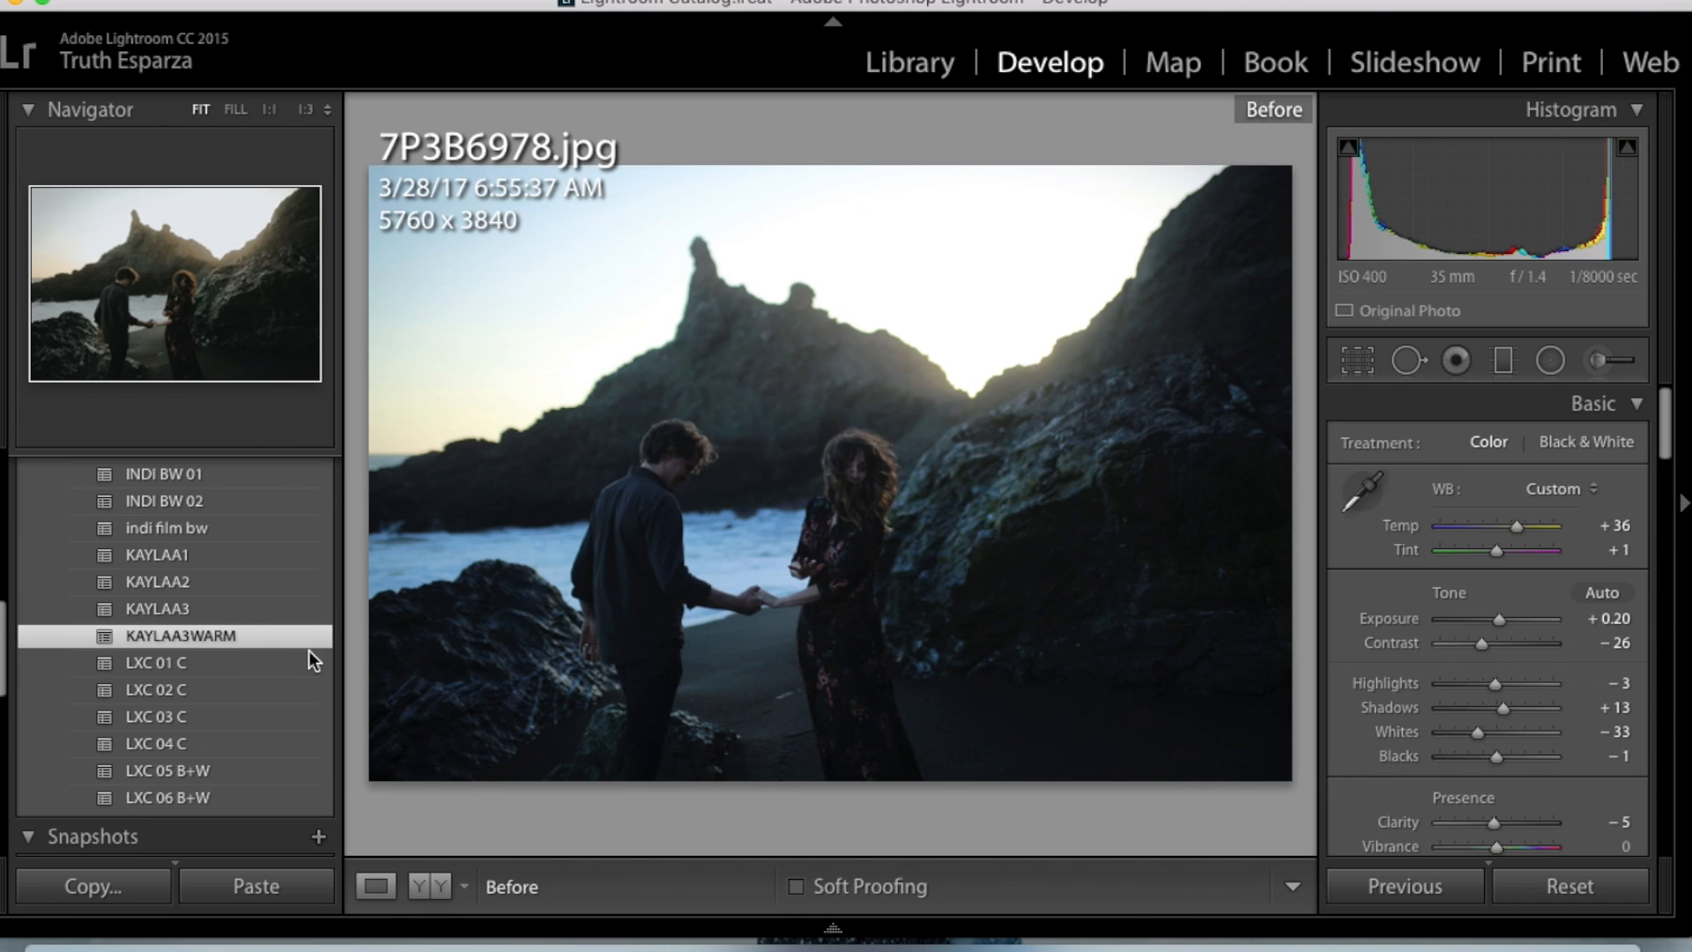
key("backslash")
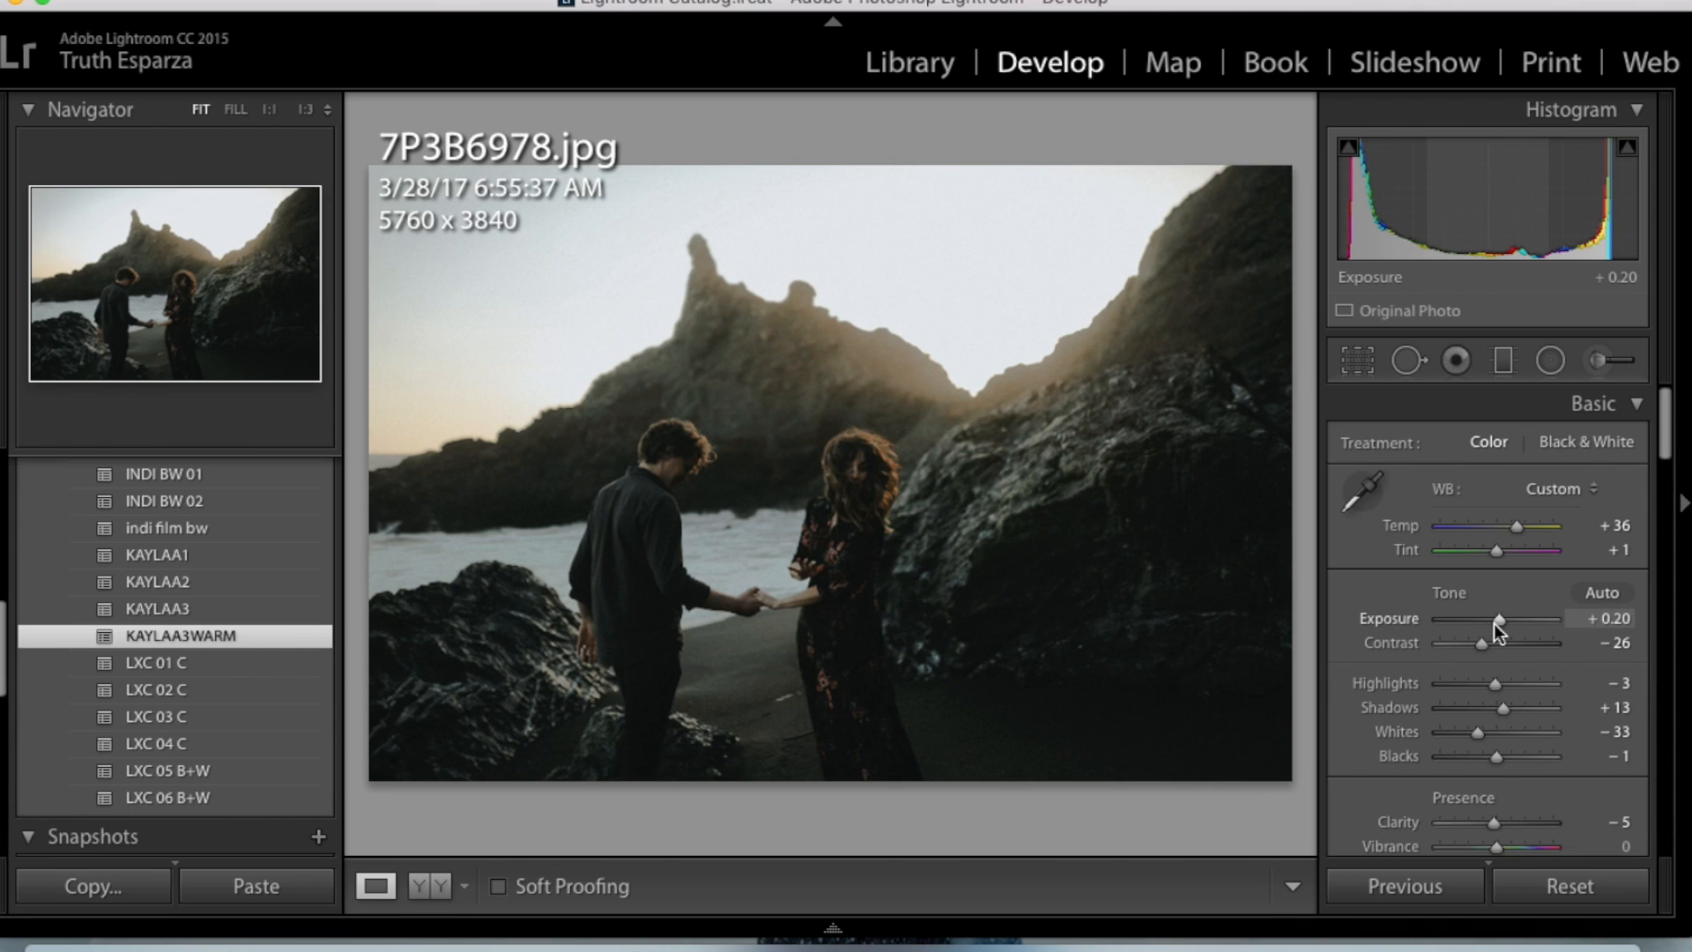
left_click_drag(1498, 622, 1503, 621)
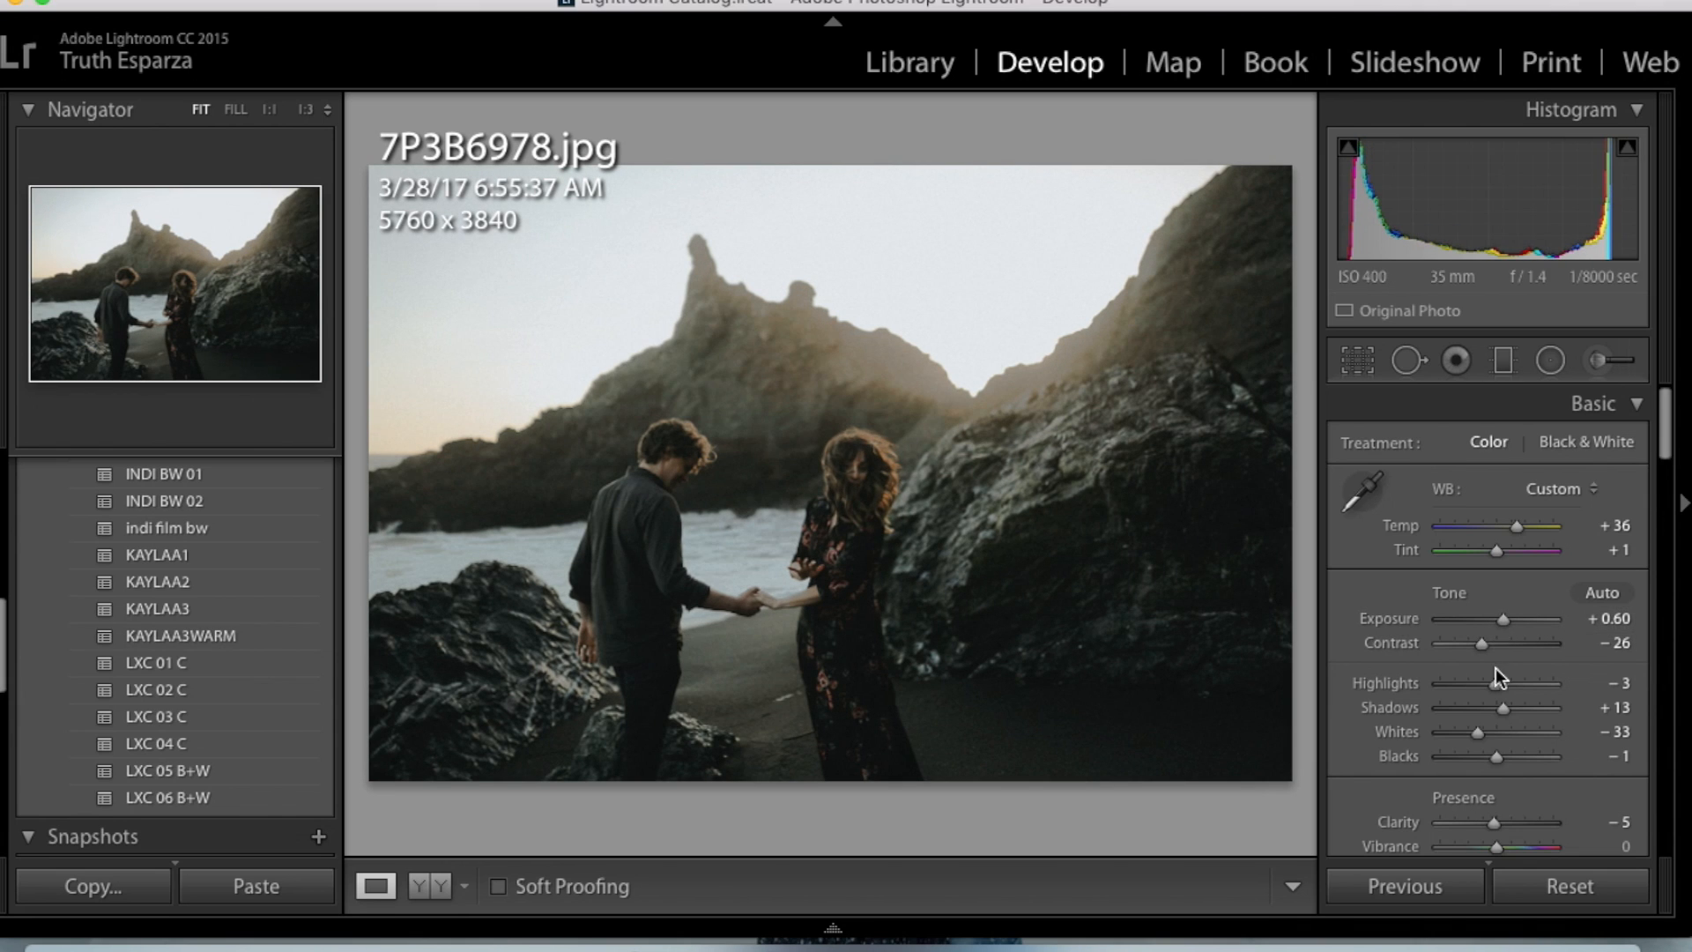
left_click_drag(1505, 716, 1497, 712)
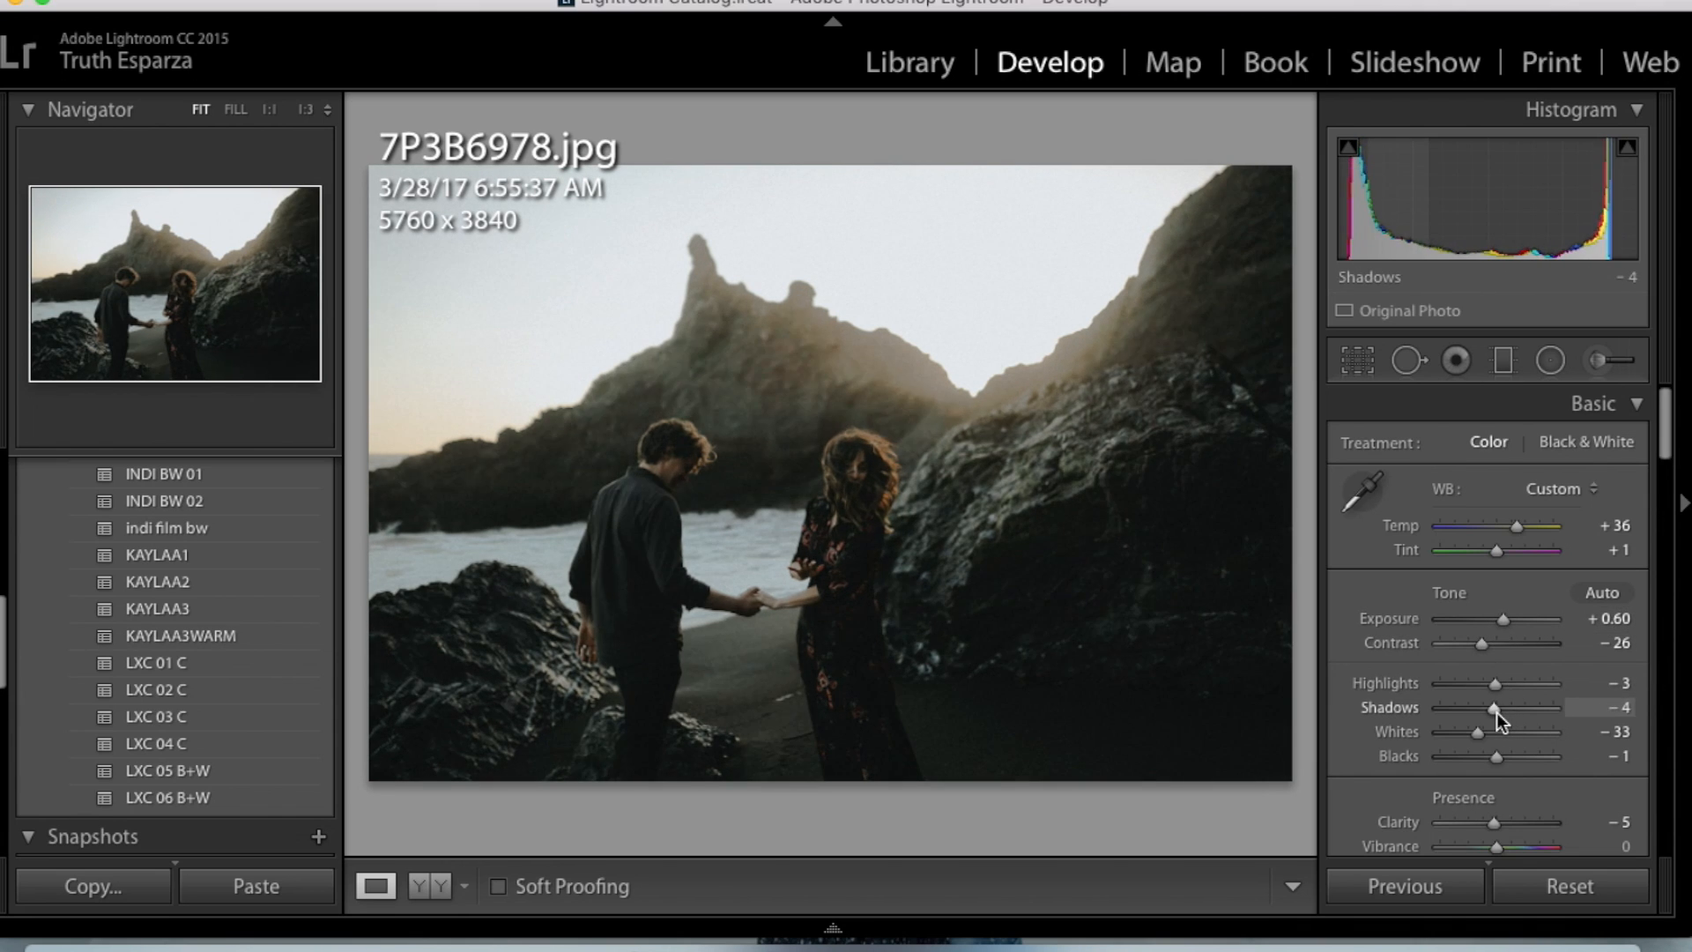
- Warm the white balance to a Temp of +39 and compare the edit with the original photo
left_click_drag(1518, 528, 1520, 531)
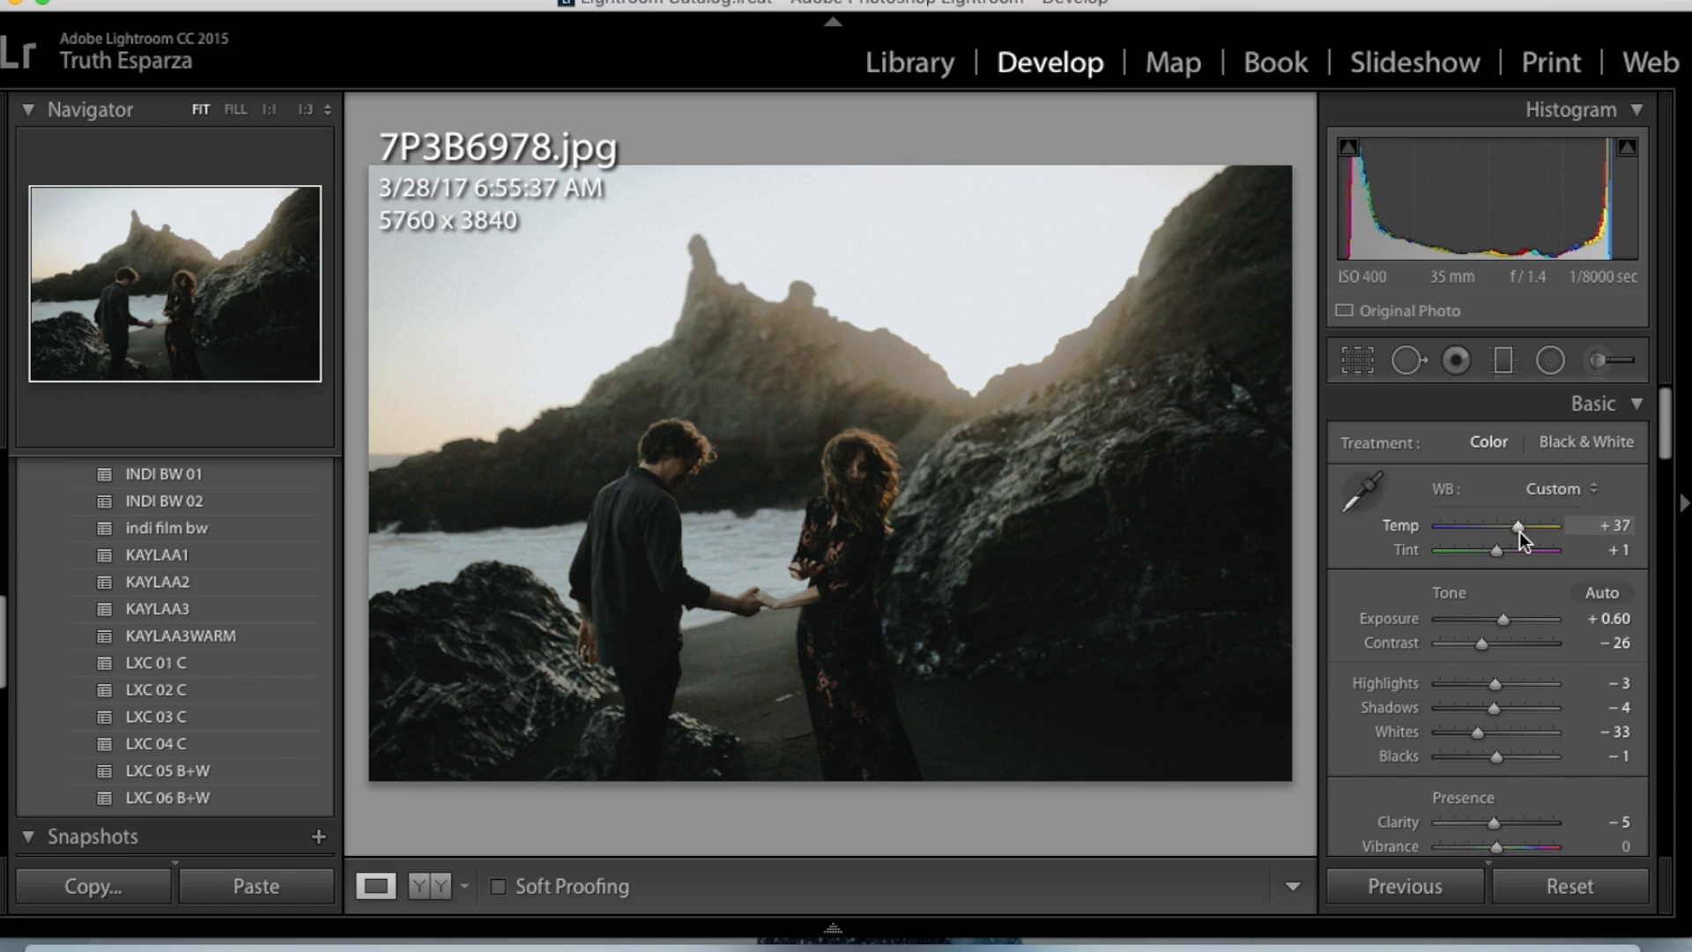
left_click_drag(1523, 539, 1526, 539)
key("backslash")
key("backslash")
key("backslash")
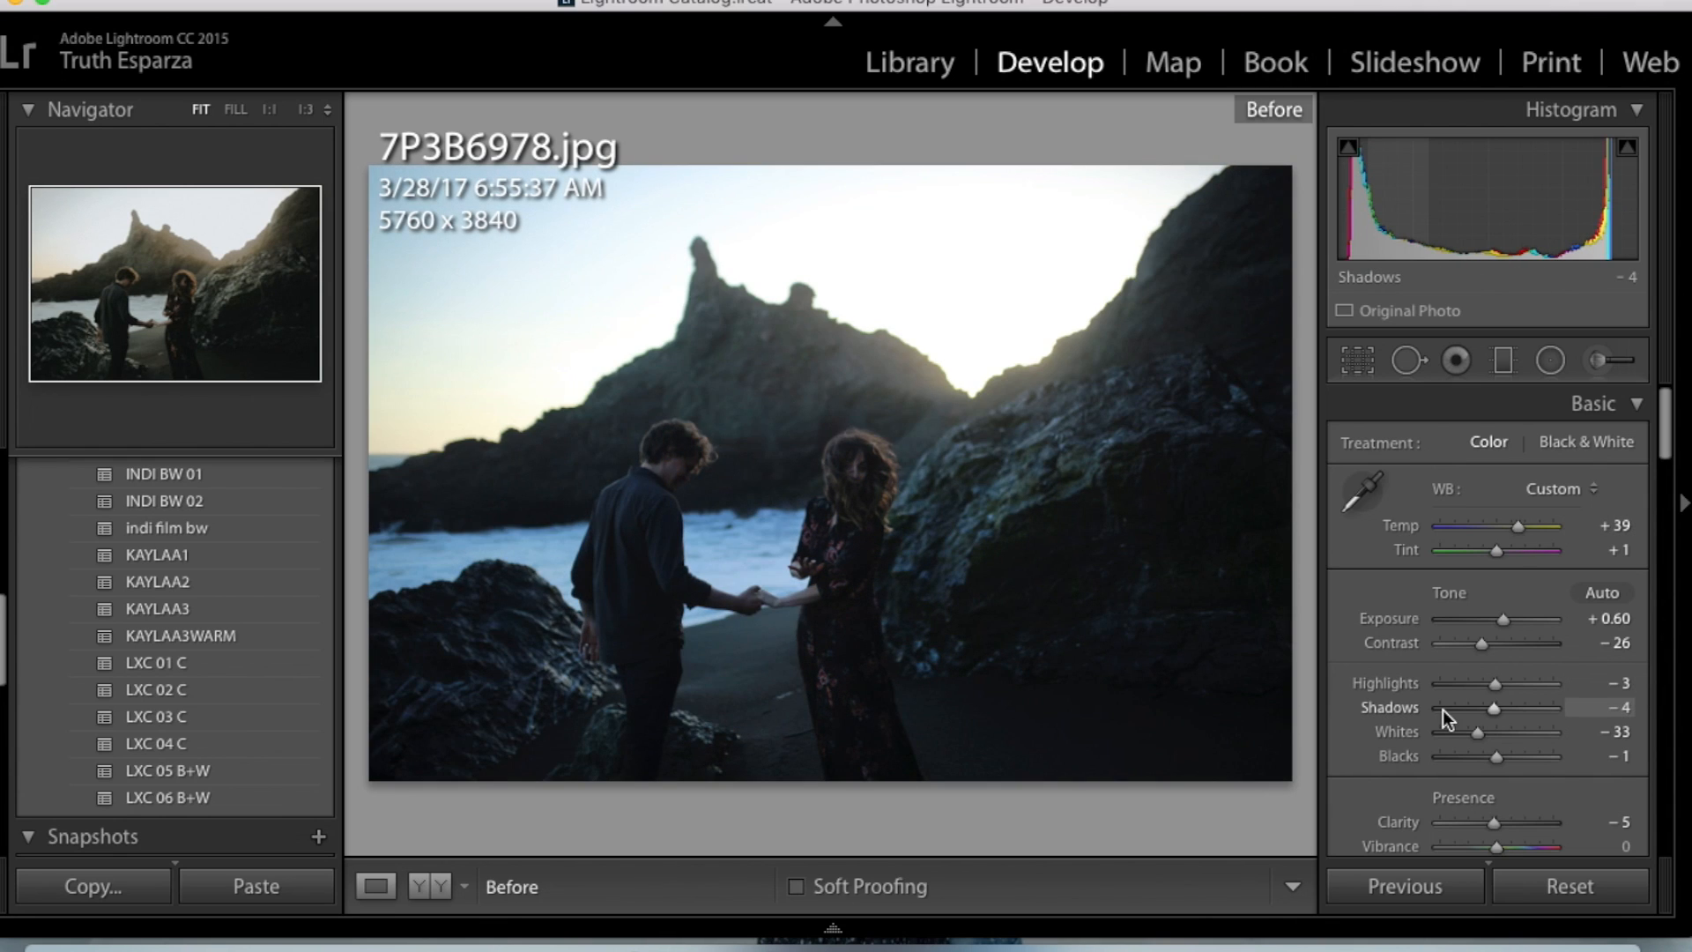
key("backslash")
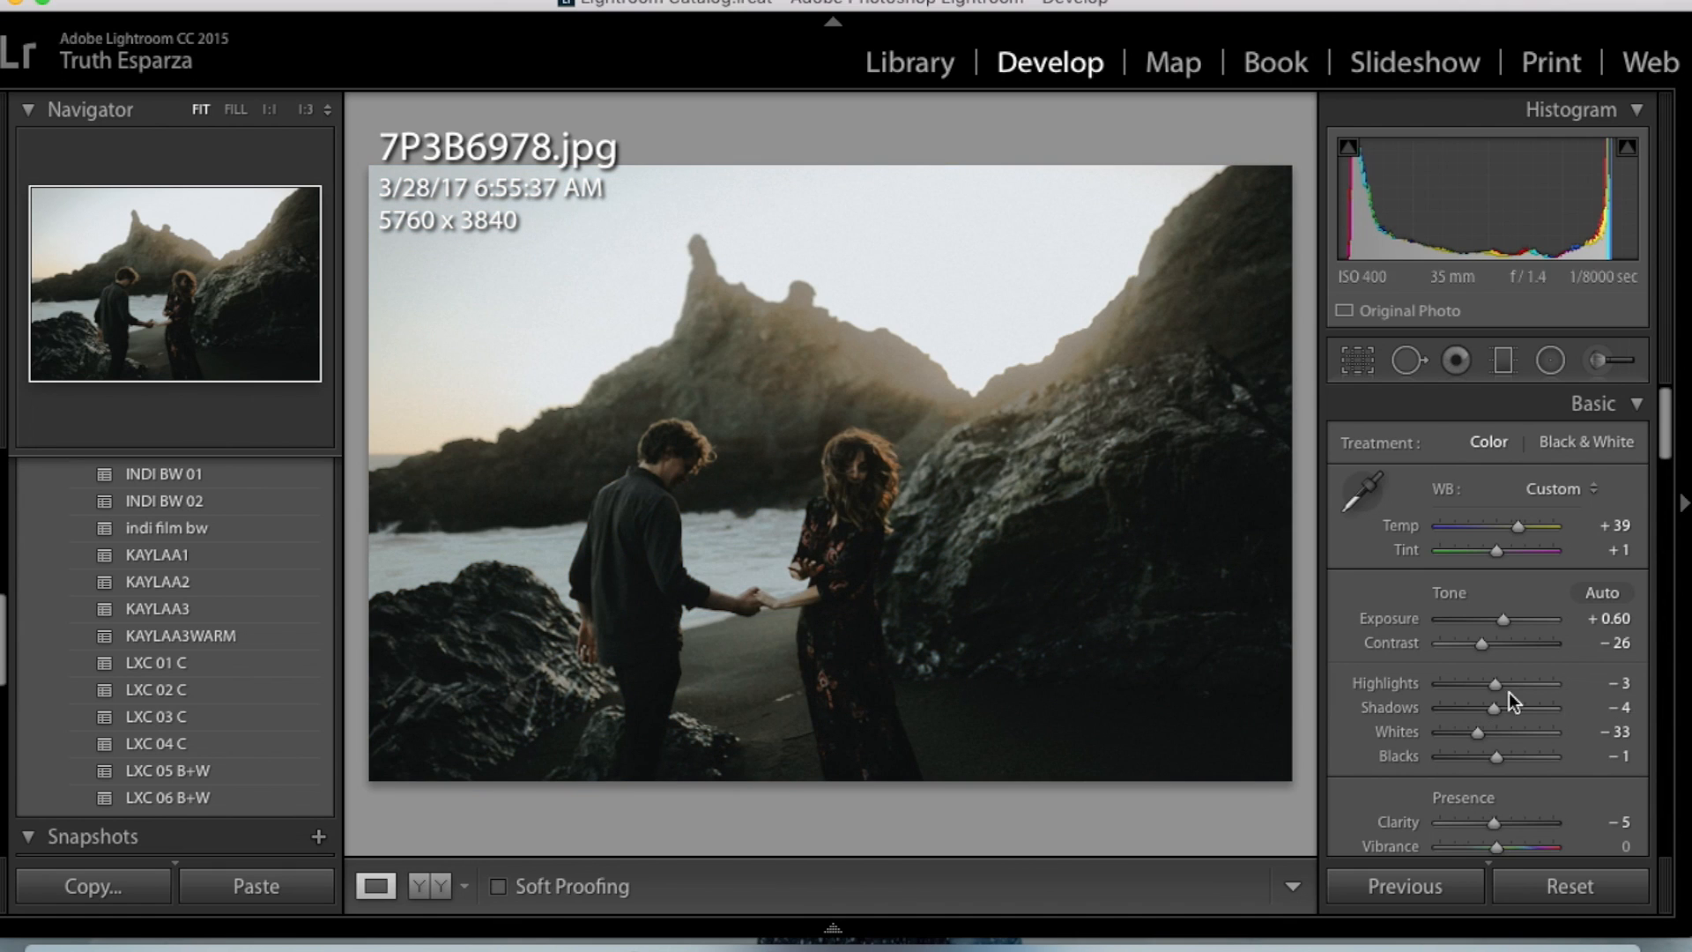
- Set Highlights to −31, Blacks to −8, Contrast to +1 and Exposure to +0.90, comparing the edit with the original
mouse_move(1509, 691)
left_mouse_down()
mouse_move(1536, 689)
mouse_move(1452, 696)
mouse_move(1479, 699)
left_mouse_up()
left_click_drag(1496, 758, 1493, 758)
mouse_move(1482, 643)
left_mouse_down()
mouse_move(1505, 658)
mouse_move(1512, 631)
left_mouse_up()
key("backslash")
key("backslash")
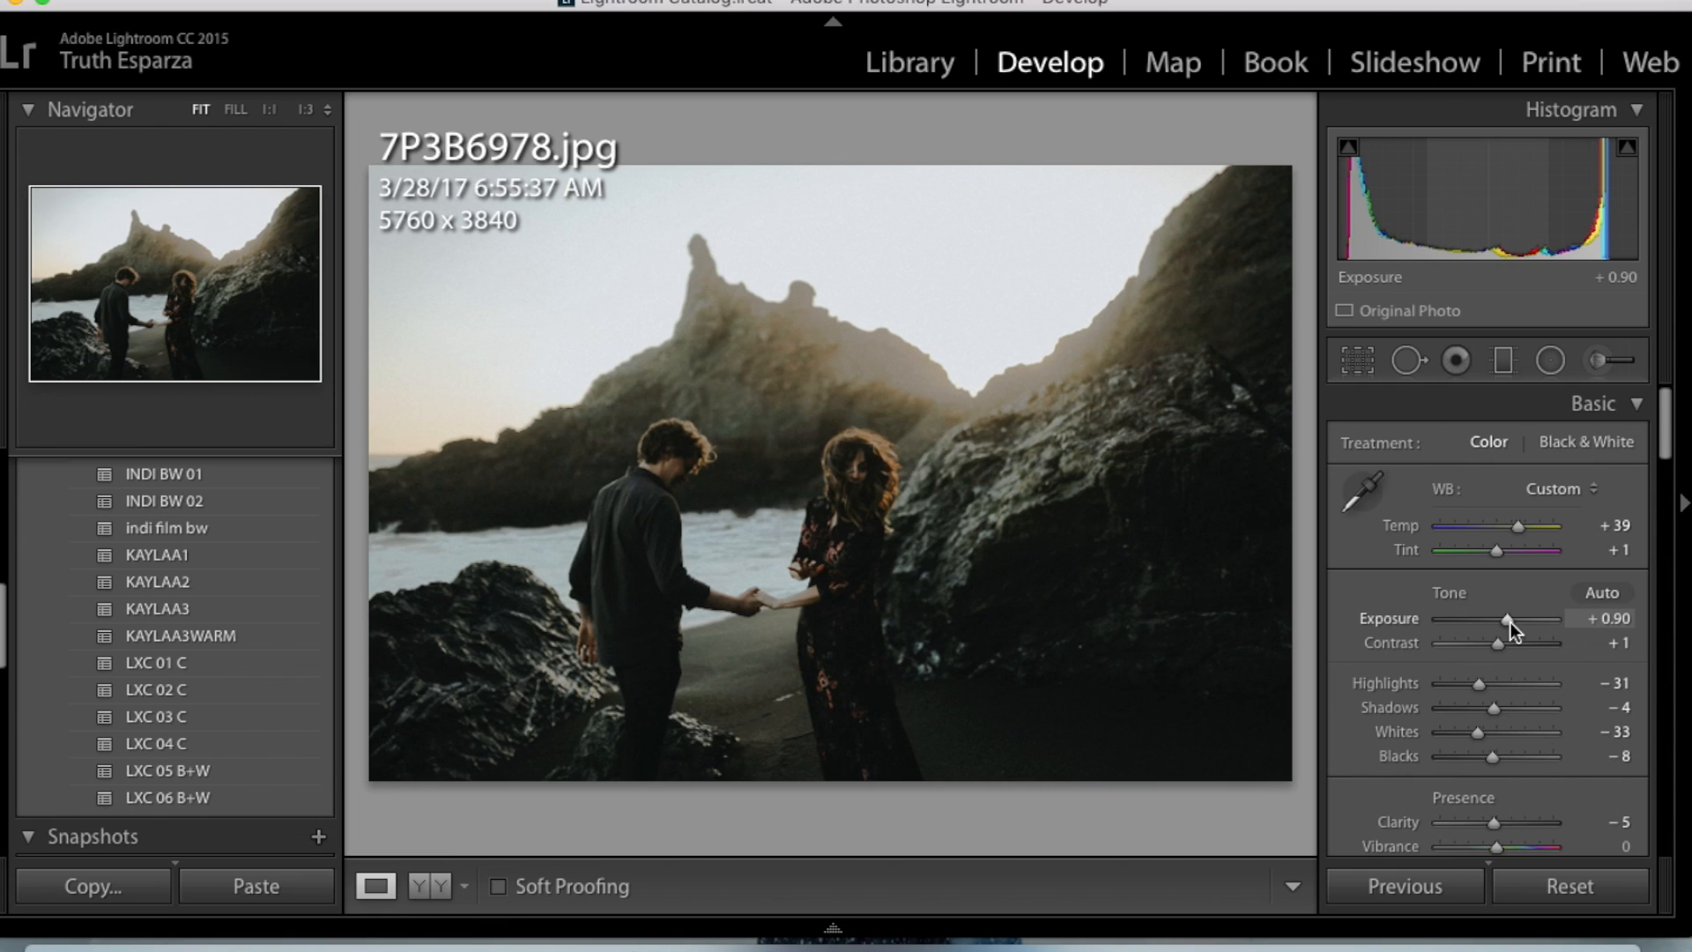
- Copy all develop settings except Spot Removal, paste them onto 7P3B6979.jpg and compare it with the previous photo
key("super+shift+c")
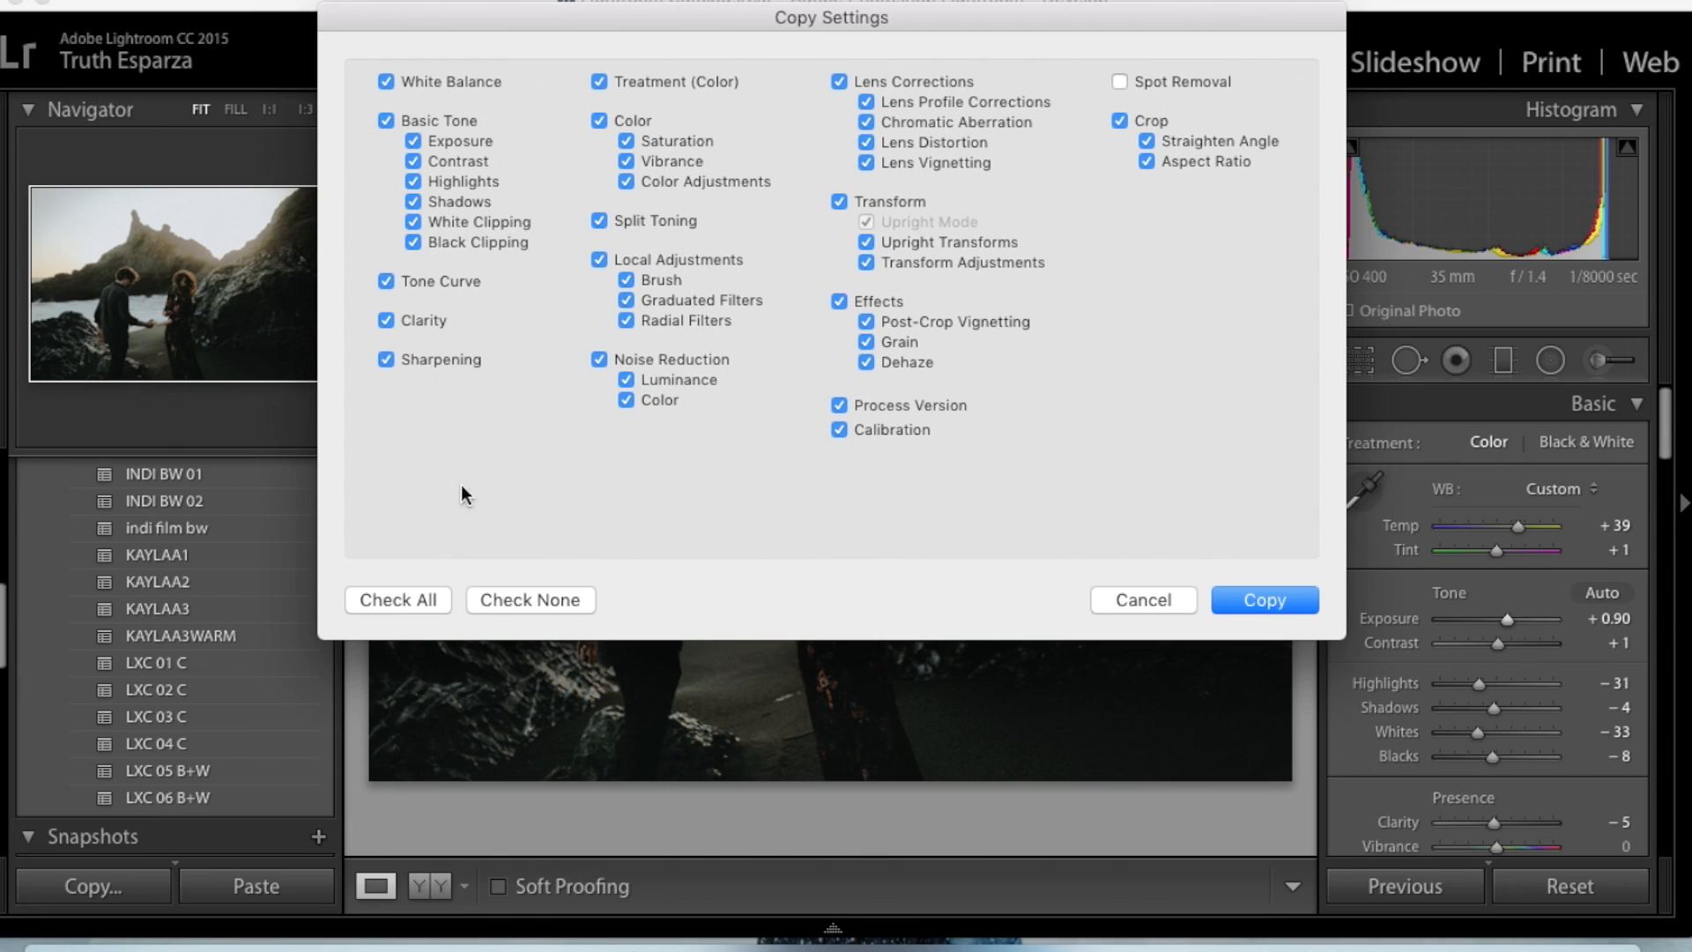
left_click(1276, 601)
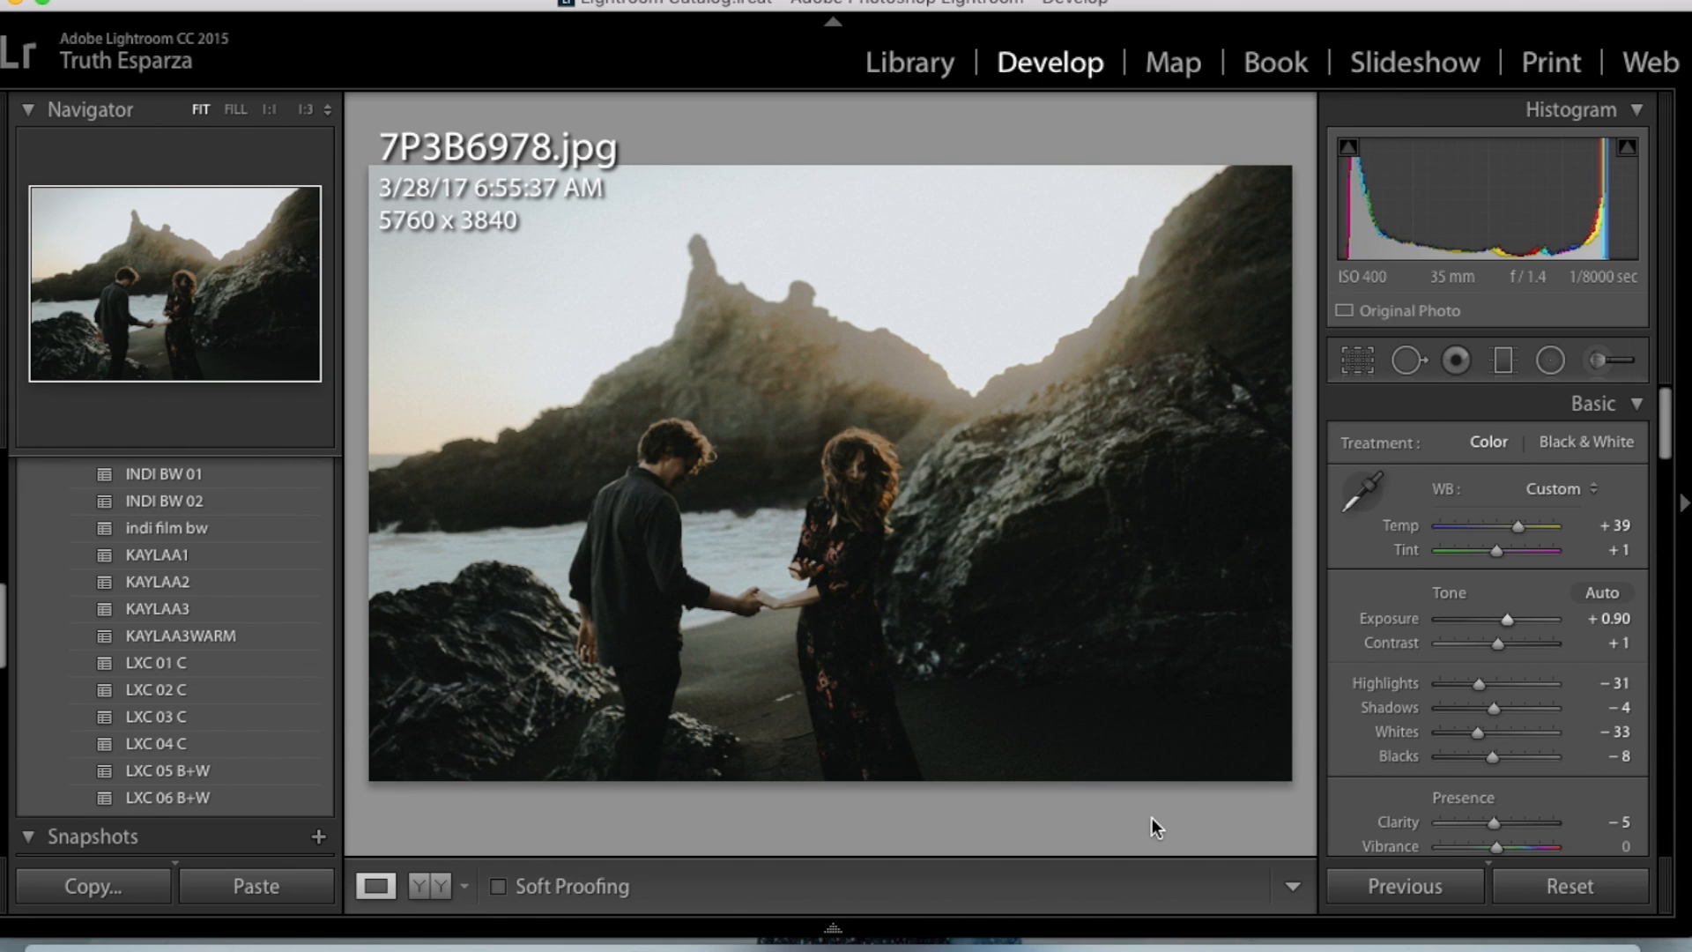
key("Right")
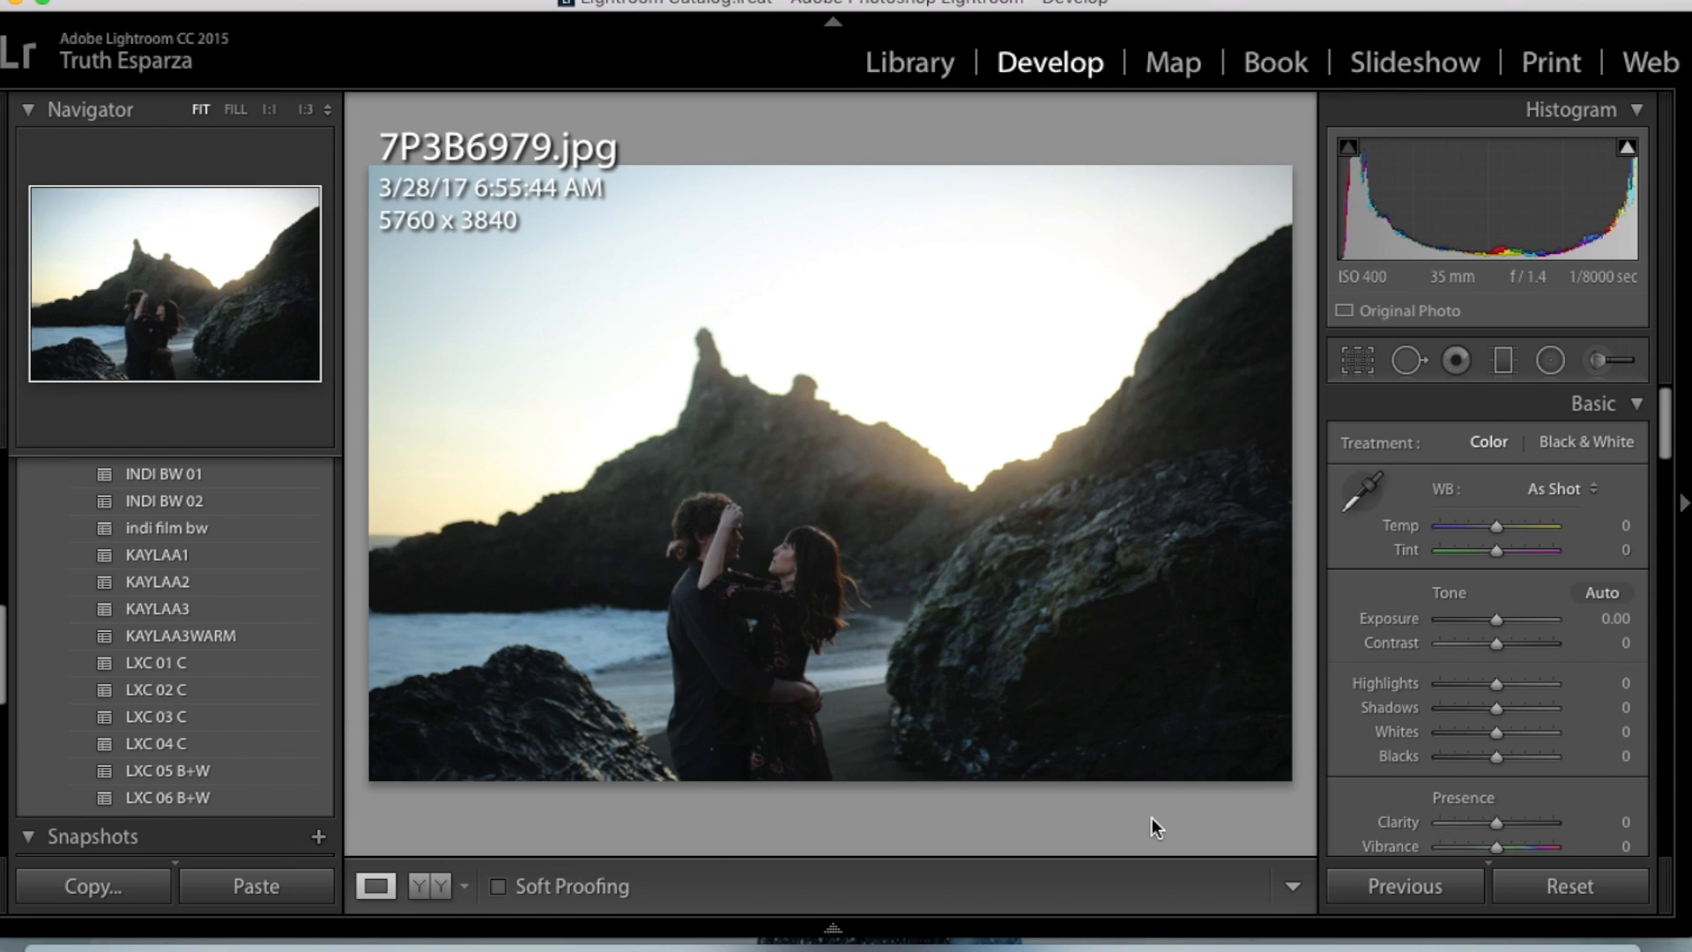
key("super+shift+v")
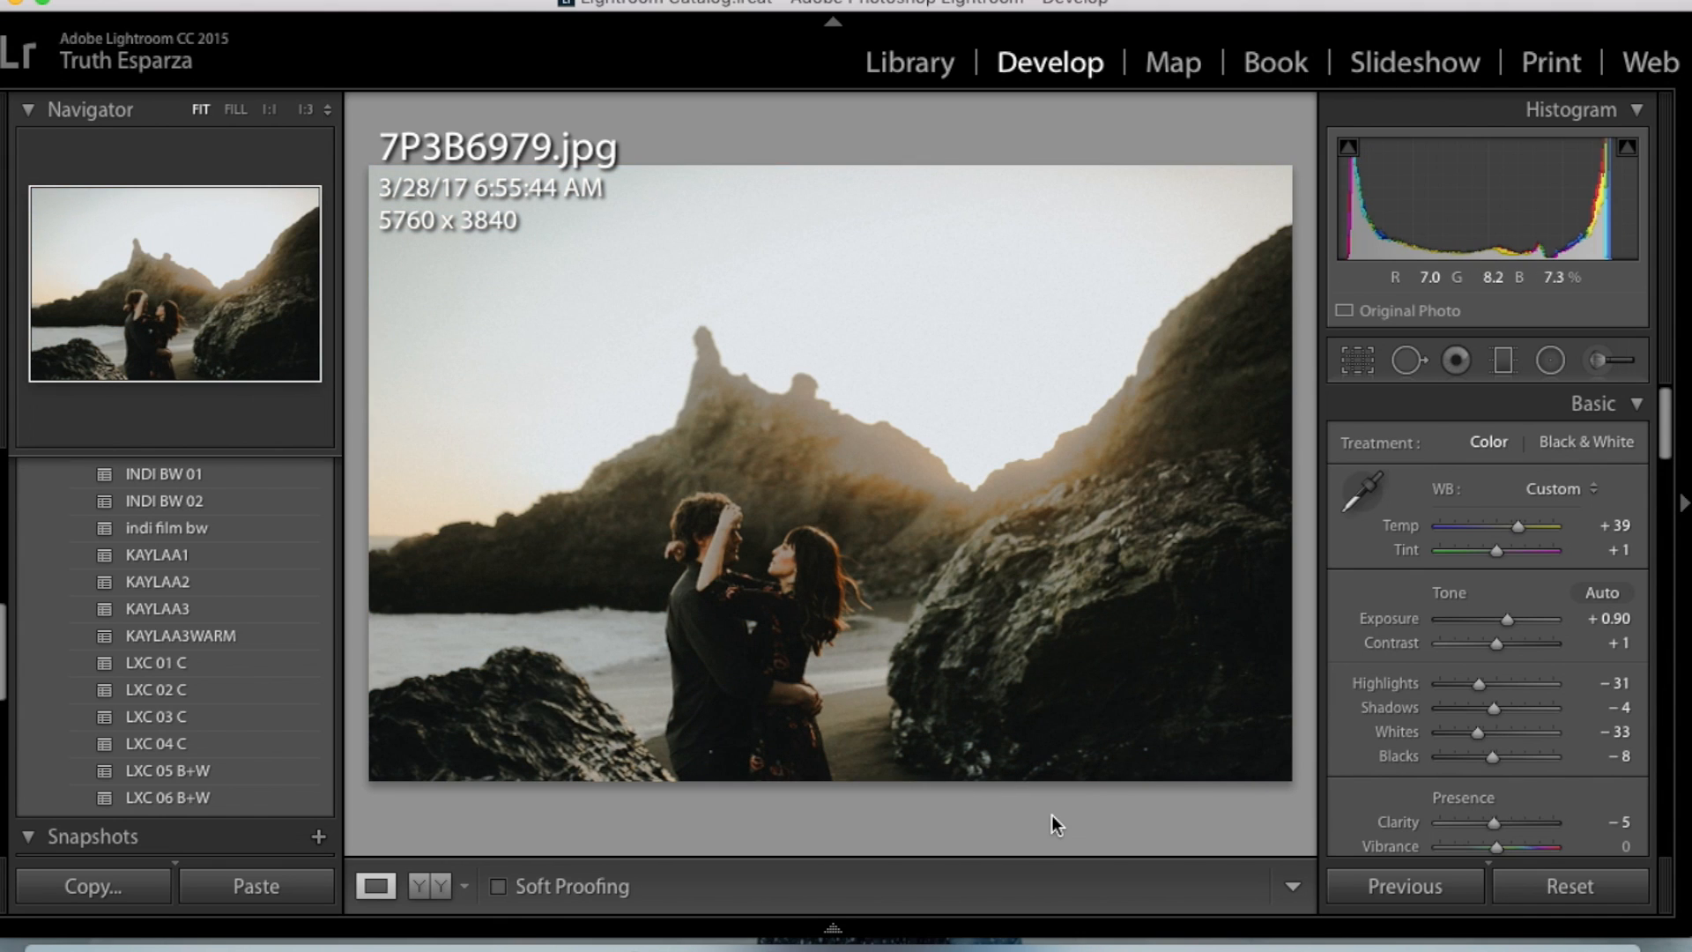
key("Left")
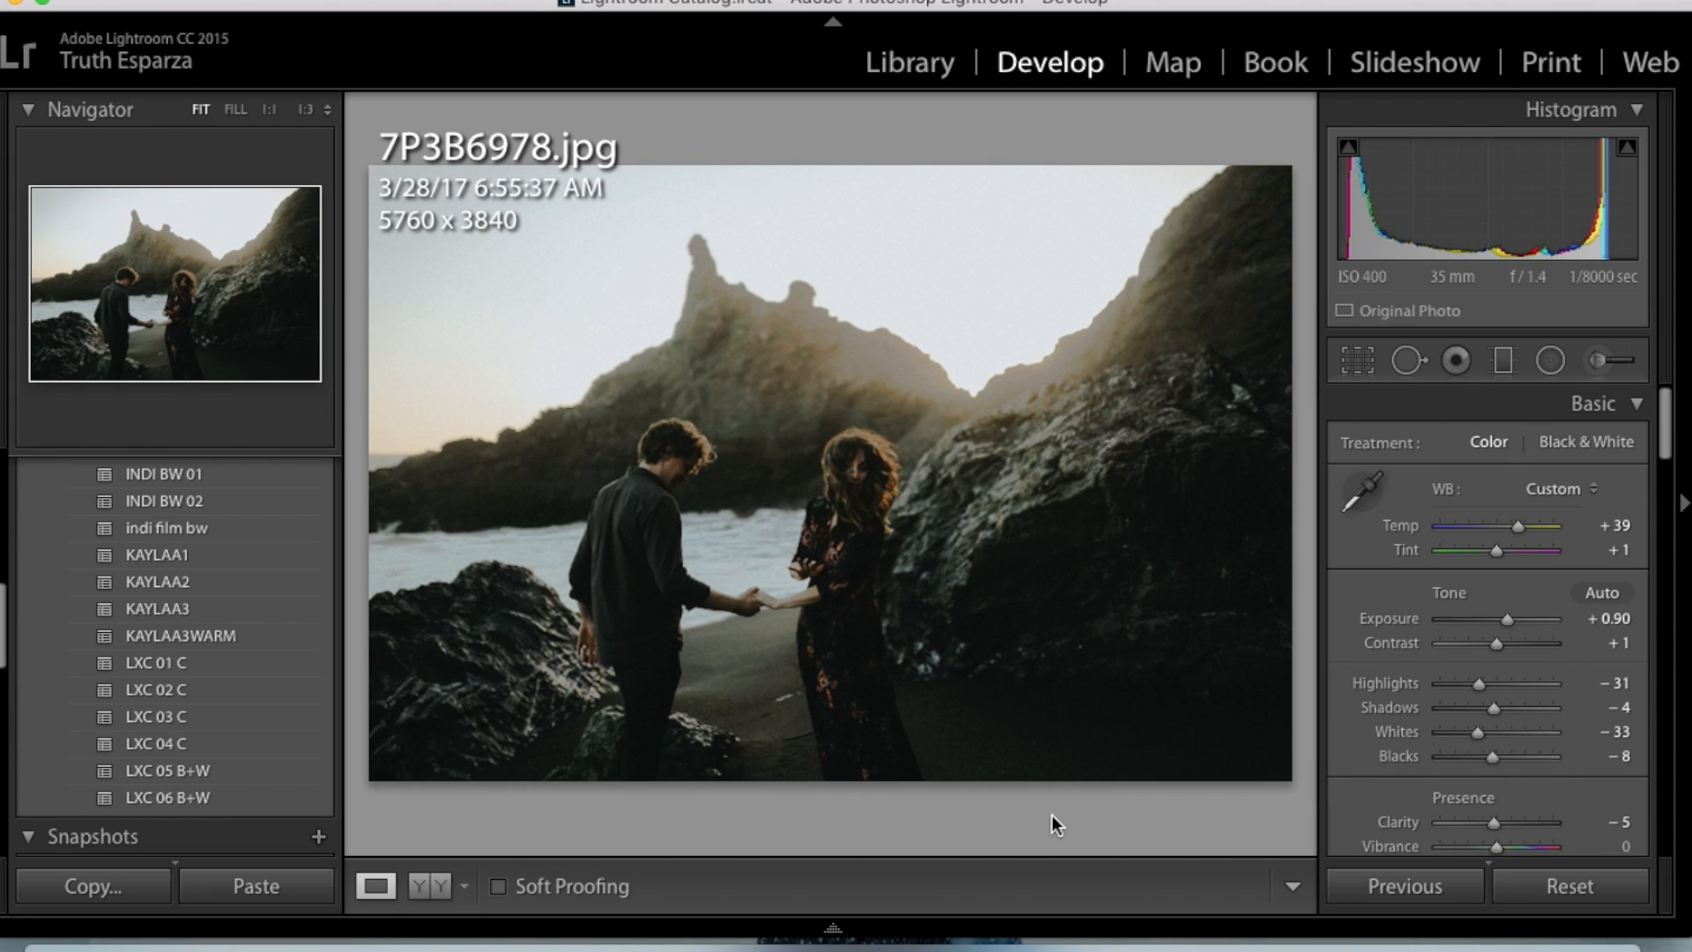
key("Right")
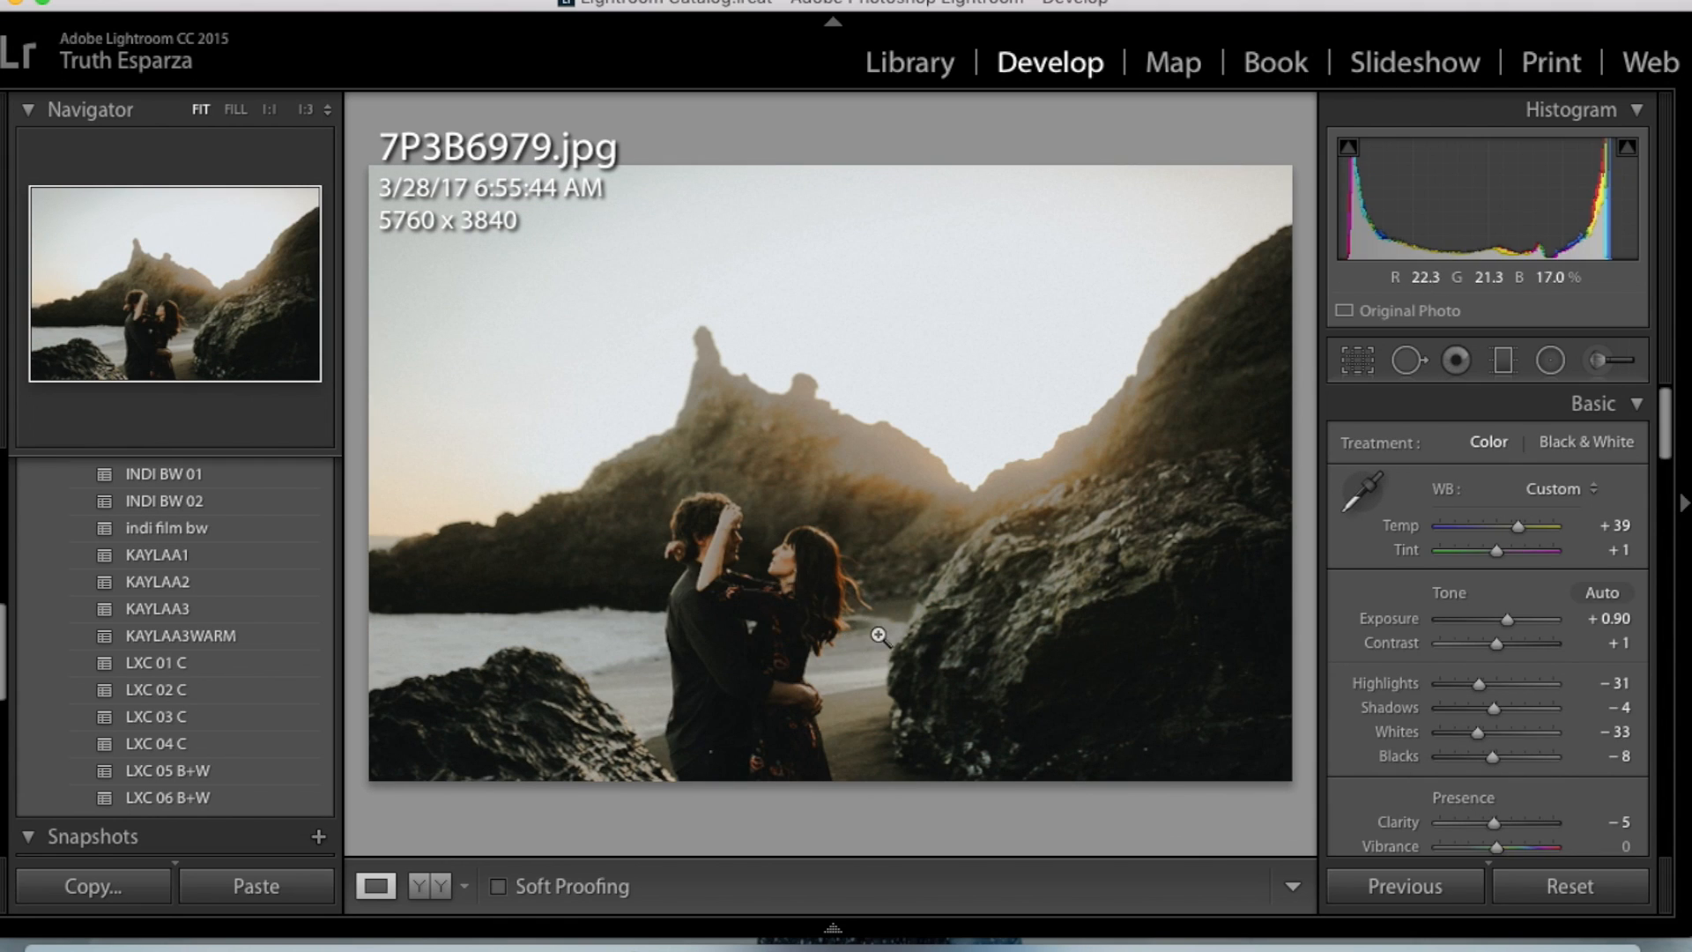
- On 7P3B6979.jpg, set Exposure to +0.40, Temp to +25, Highlights to −5 and Shadows to +1, and compare with the previous photo
left_click_drag(1510, 627, 1505, 627)
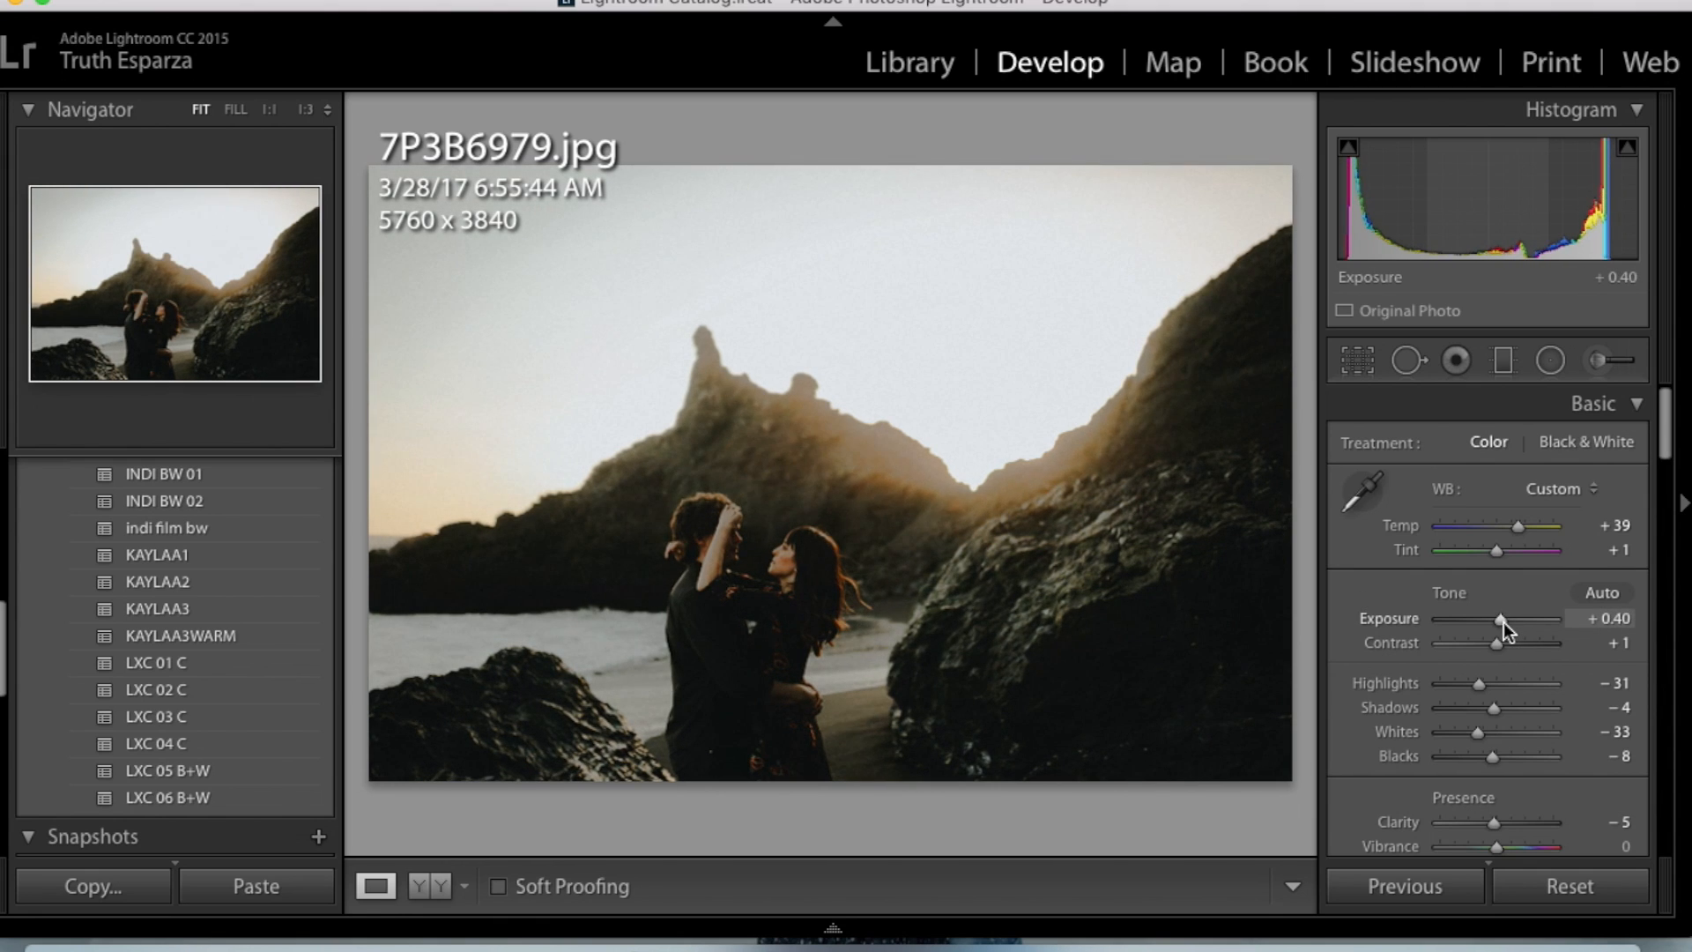
mouse_move(1518, 529)
left_mouse_down()
mouse_move(1500, 530)
mouse_move(1516, 530)
left_mouse_up()
left_click_drag(1477, 675, 1497, 710)
left_click_drag(1502, 629, 1503, 637)
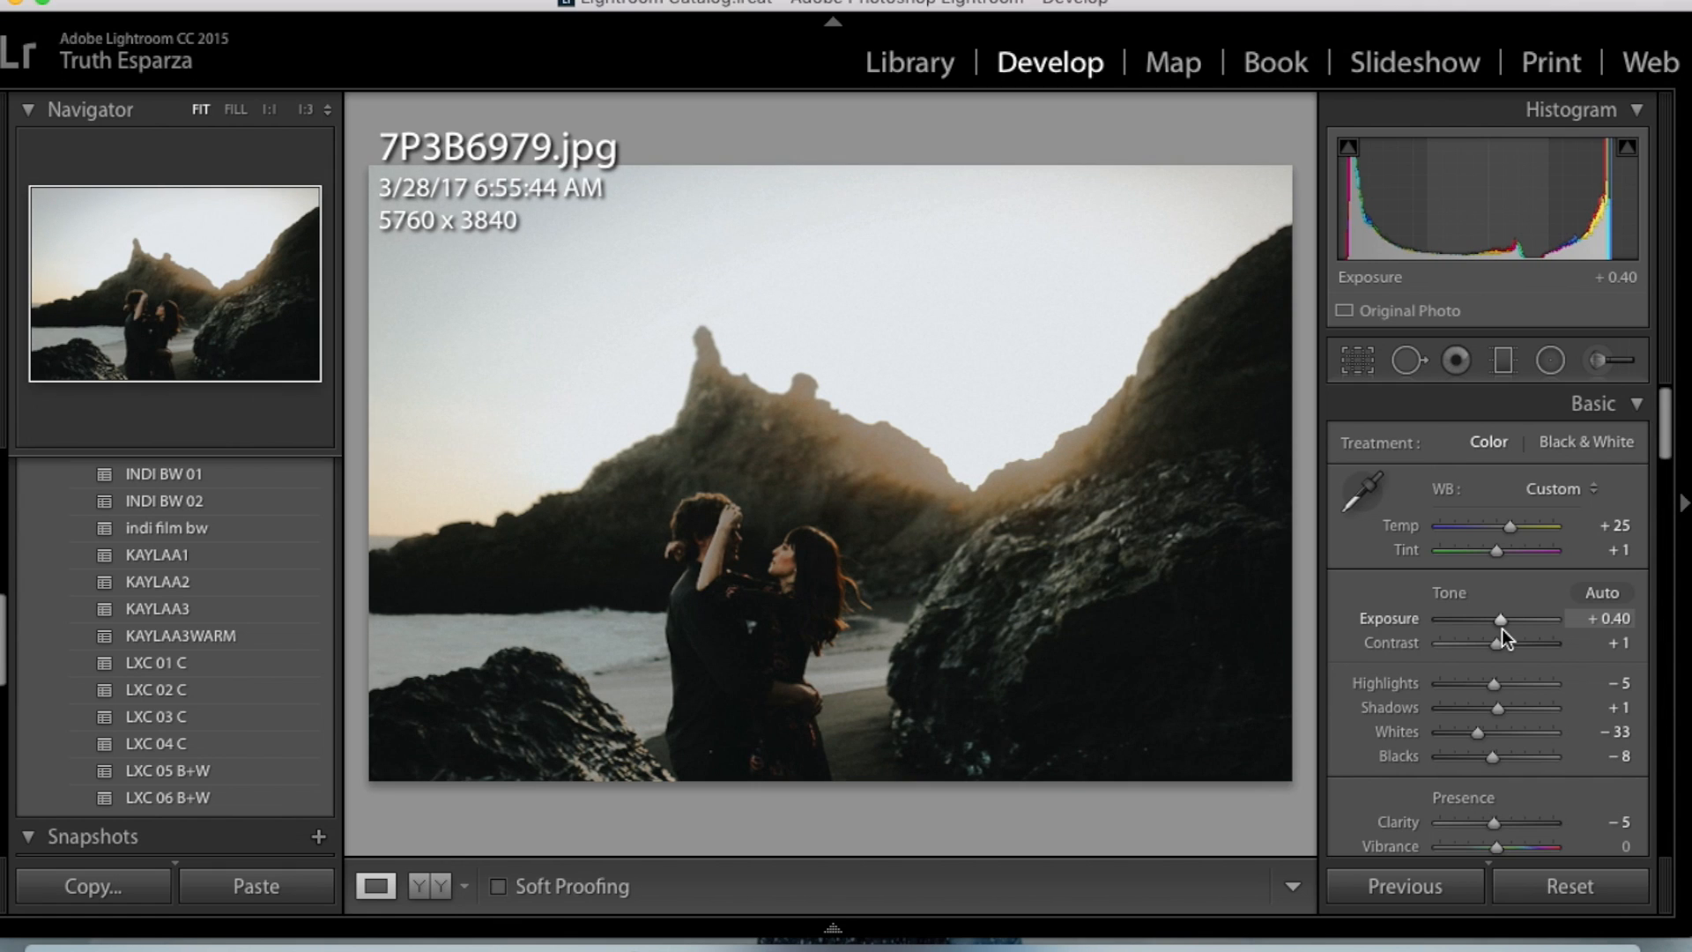
key("Left")
key("Right")
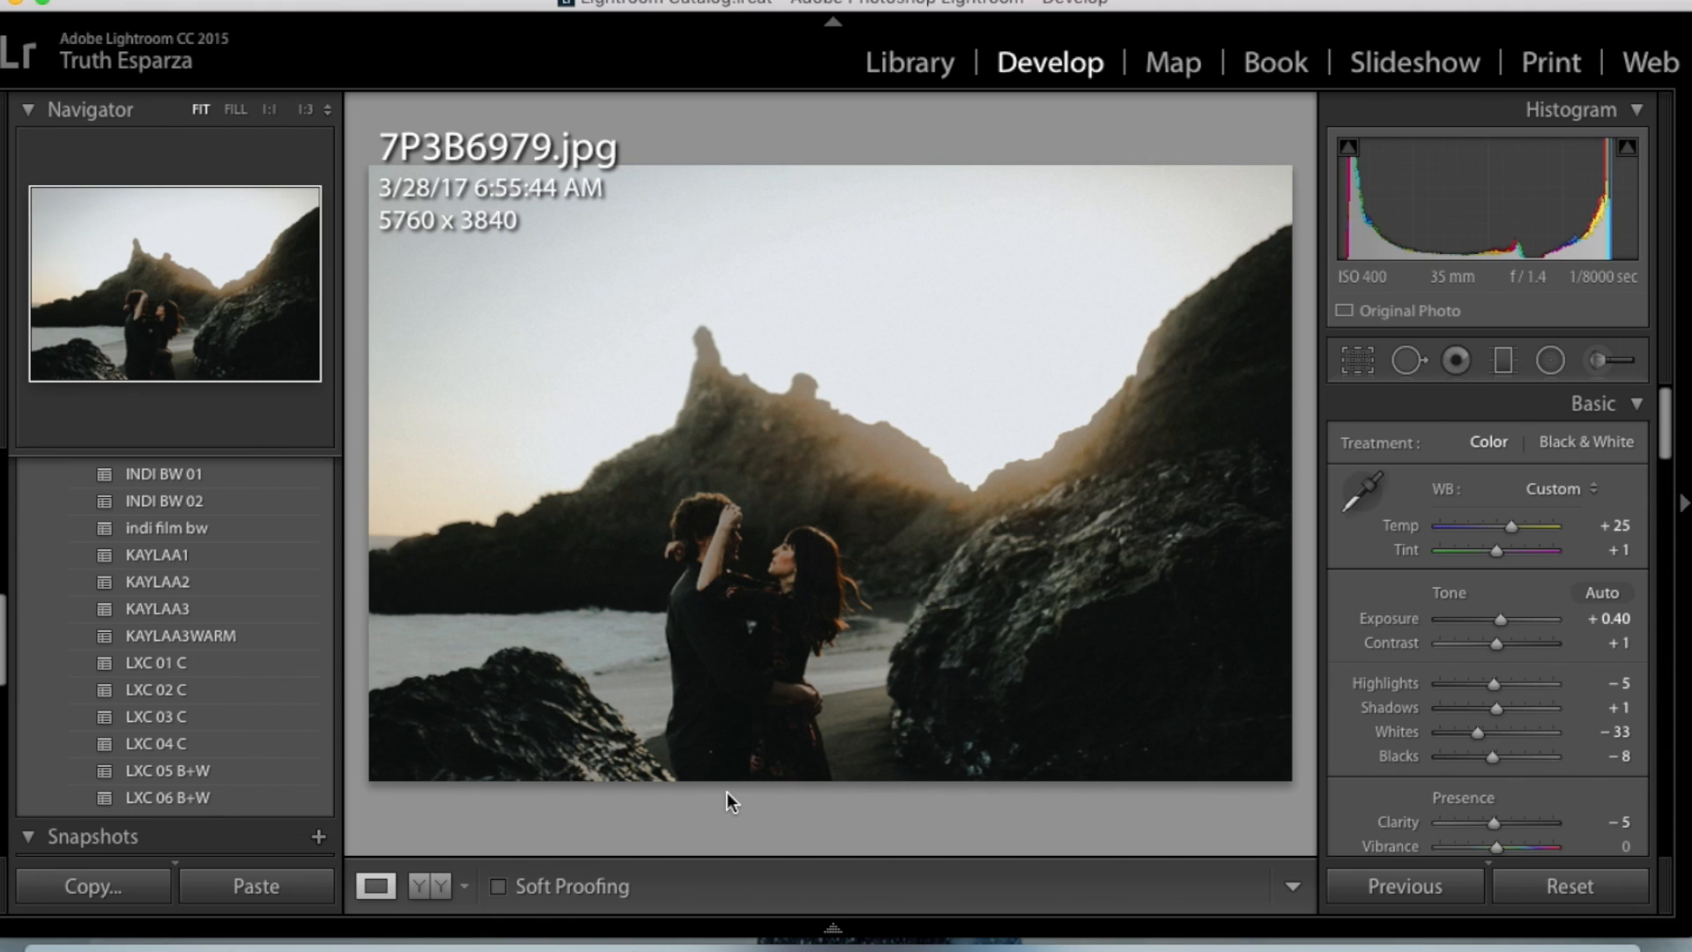
- Go to the portrait-format photo 7P3B6983.jpg and paste the copied develop settings onto it
key("Right")
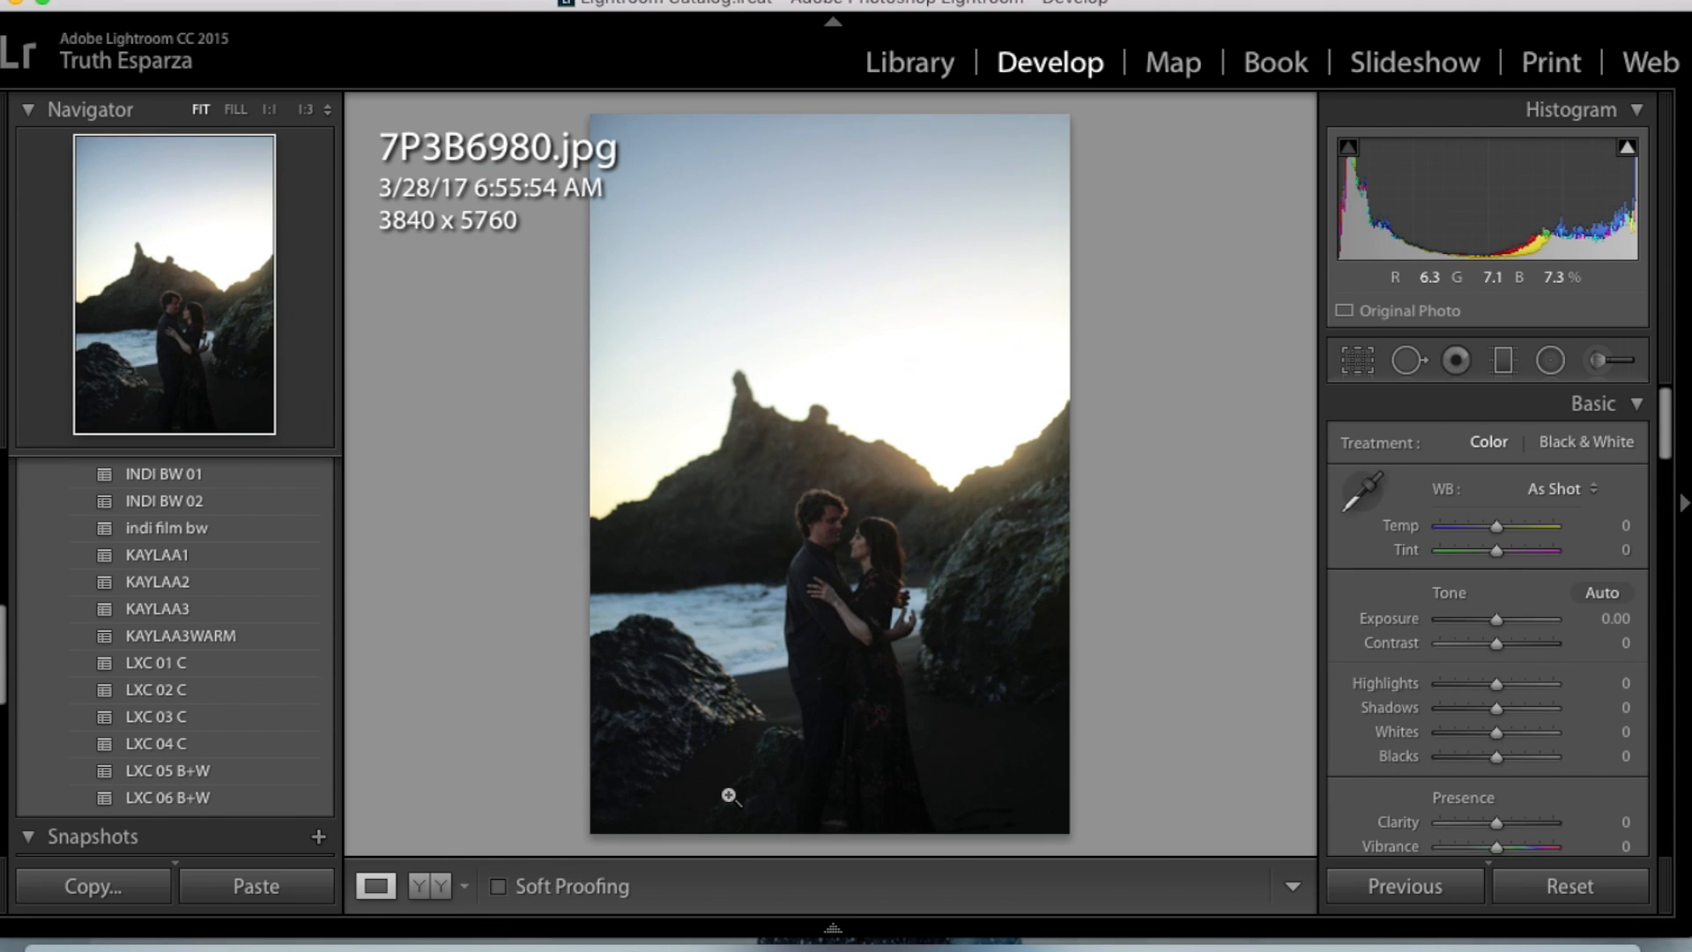
key("Right")
key("Right")
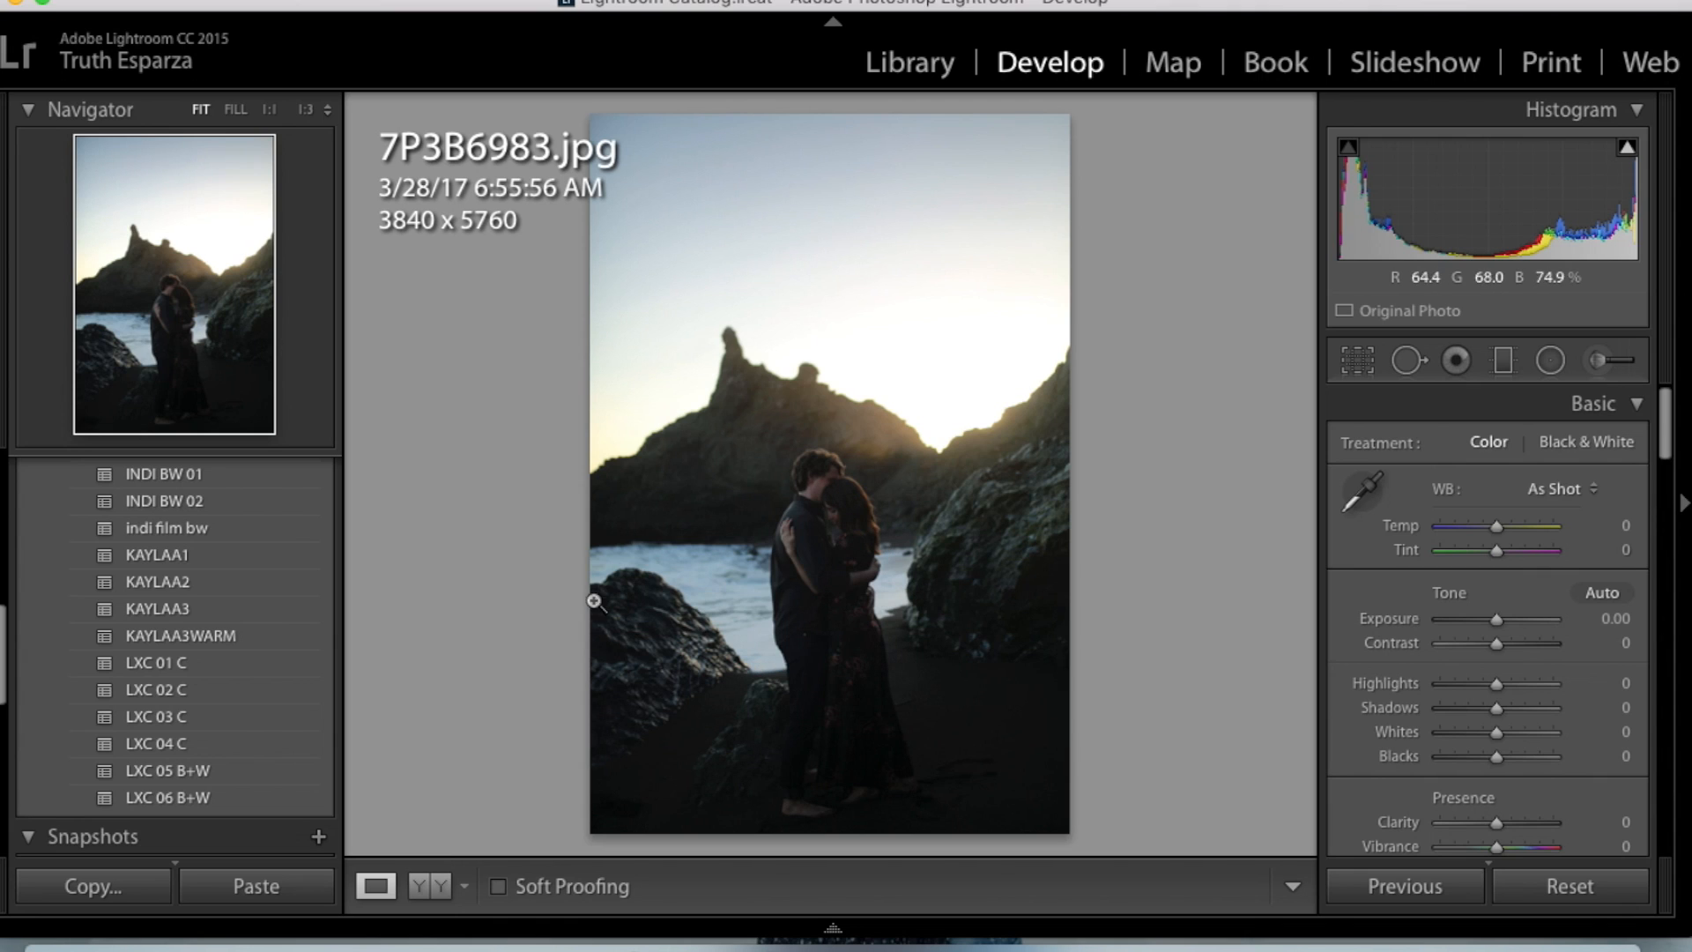
key("super+shift+v")
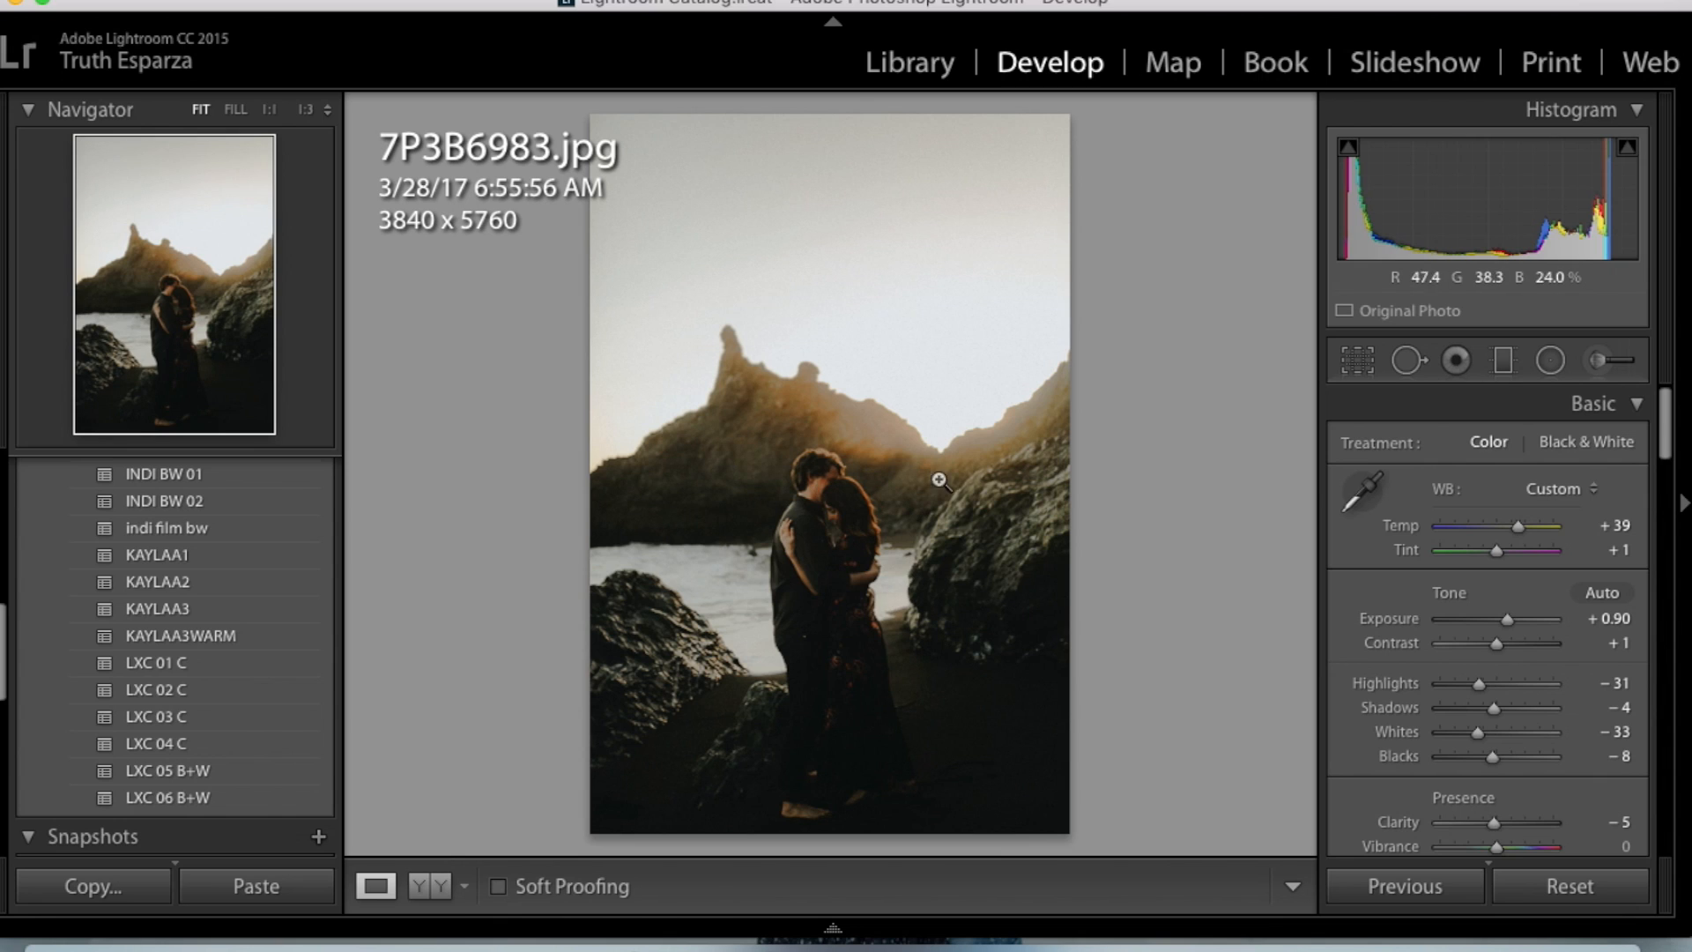
- On 7P3B6983.jpg, set Temp to +18, Contrast to −14, Shadows to +6 and Highlights to +8, and compare with the original
left_click_drag(1519, 532, 1508, 532)
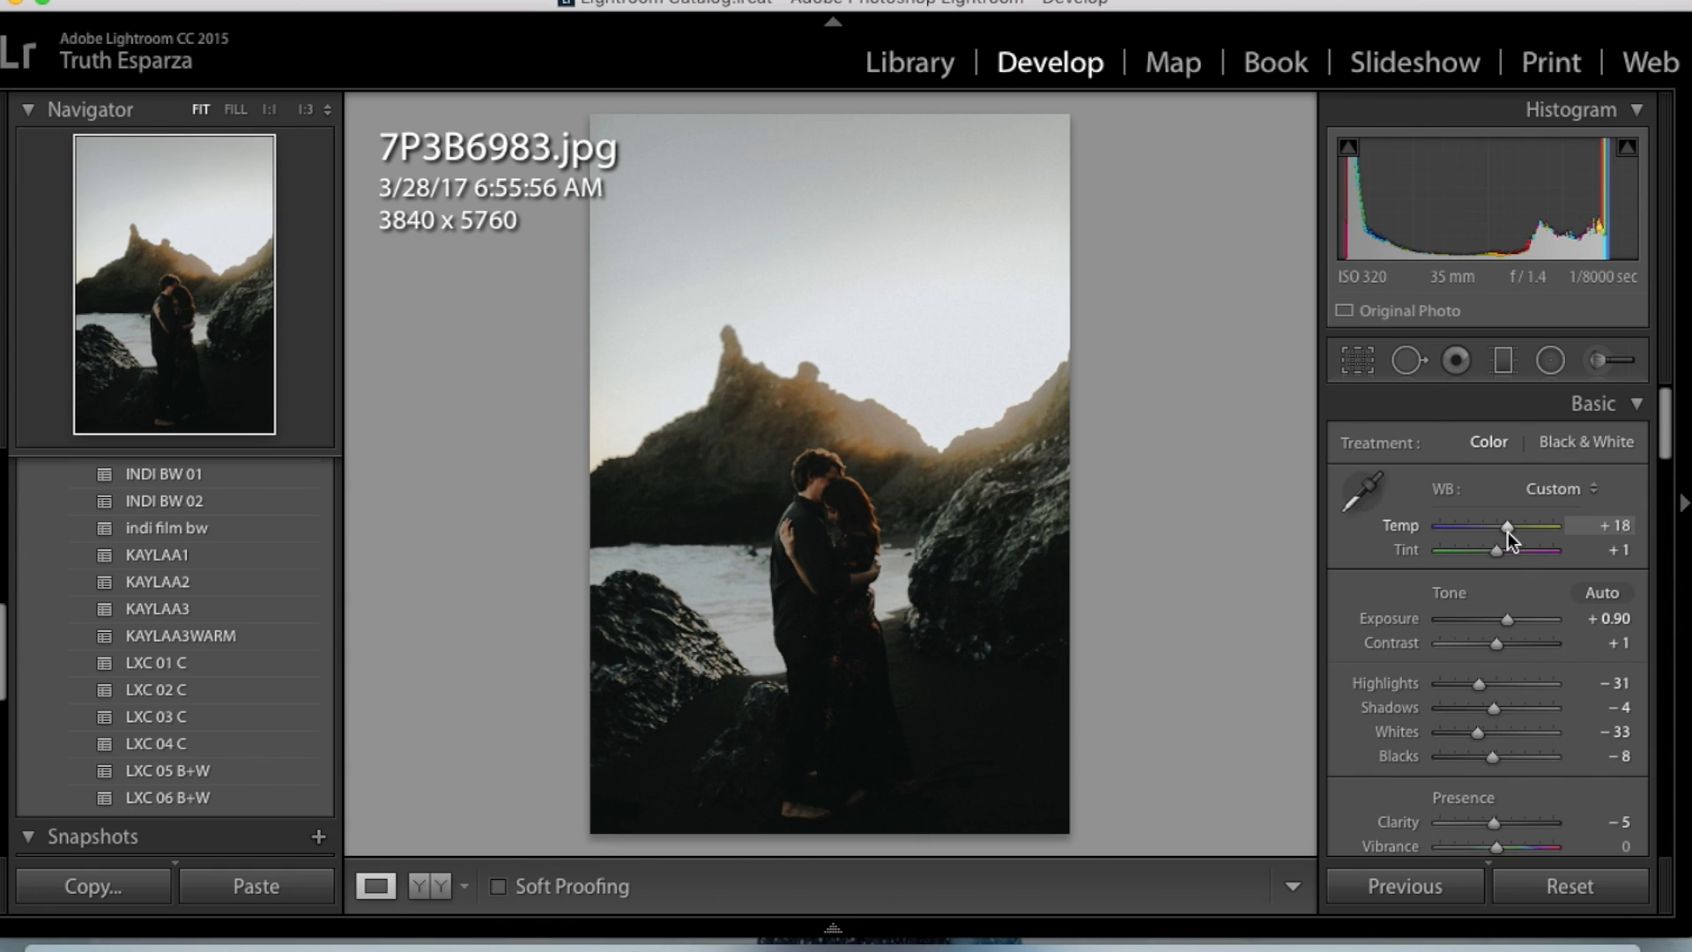
left_click_drag(1495, 644, 1488, 643)
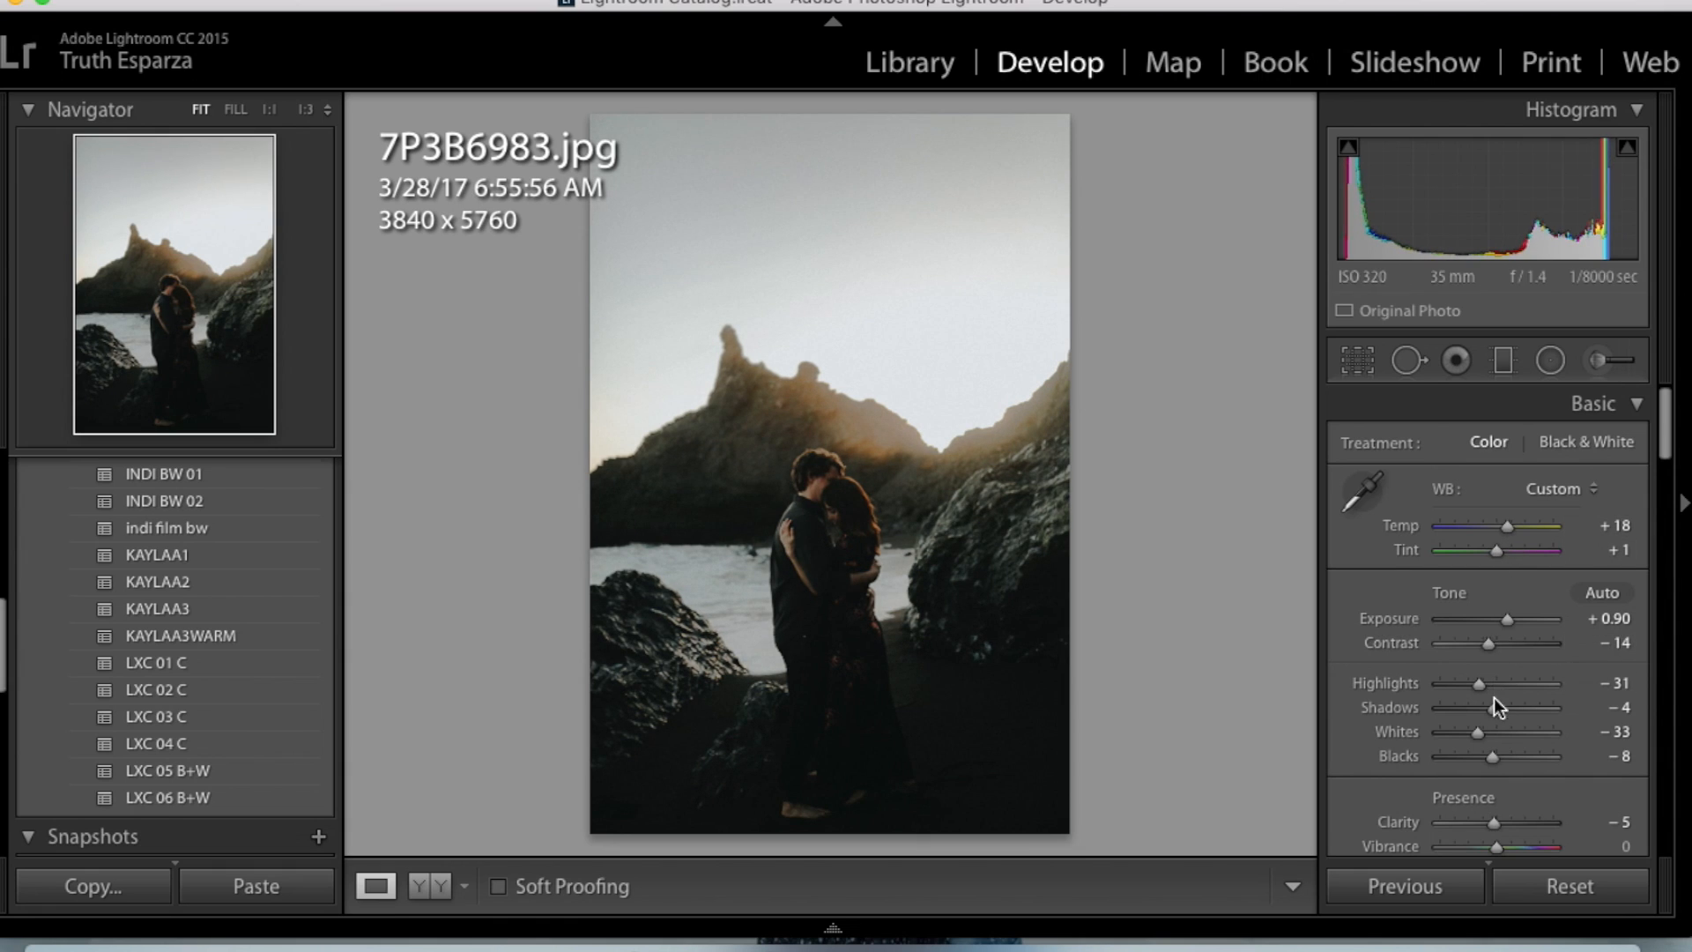
left_click_drag(1493, 700, 1501, 708)
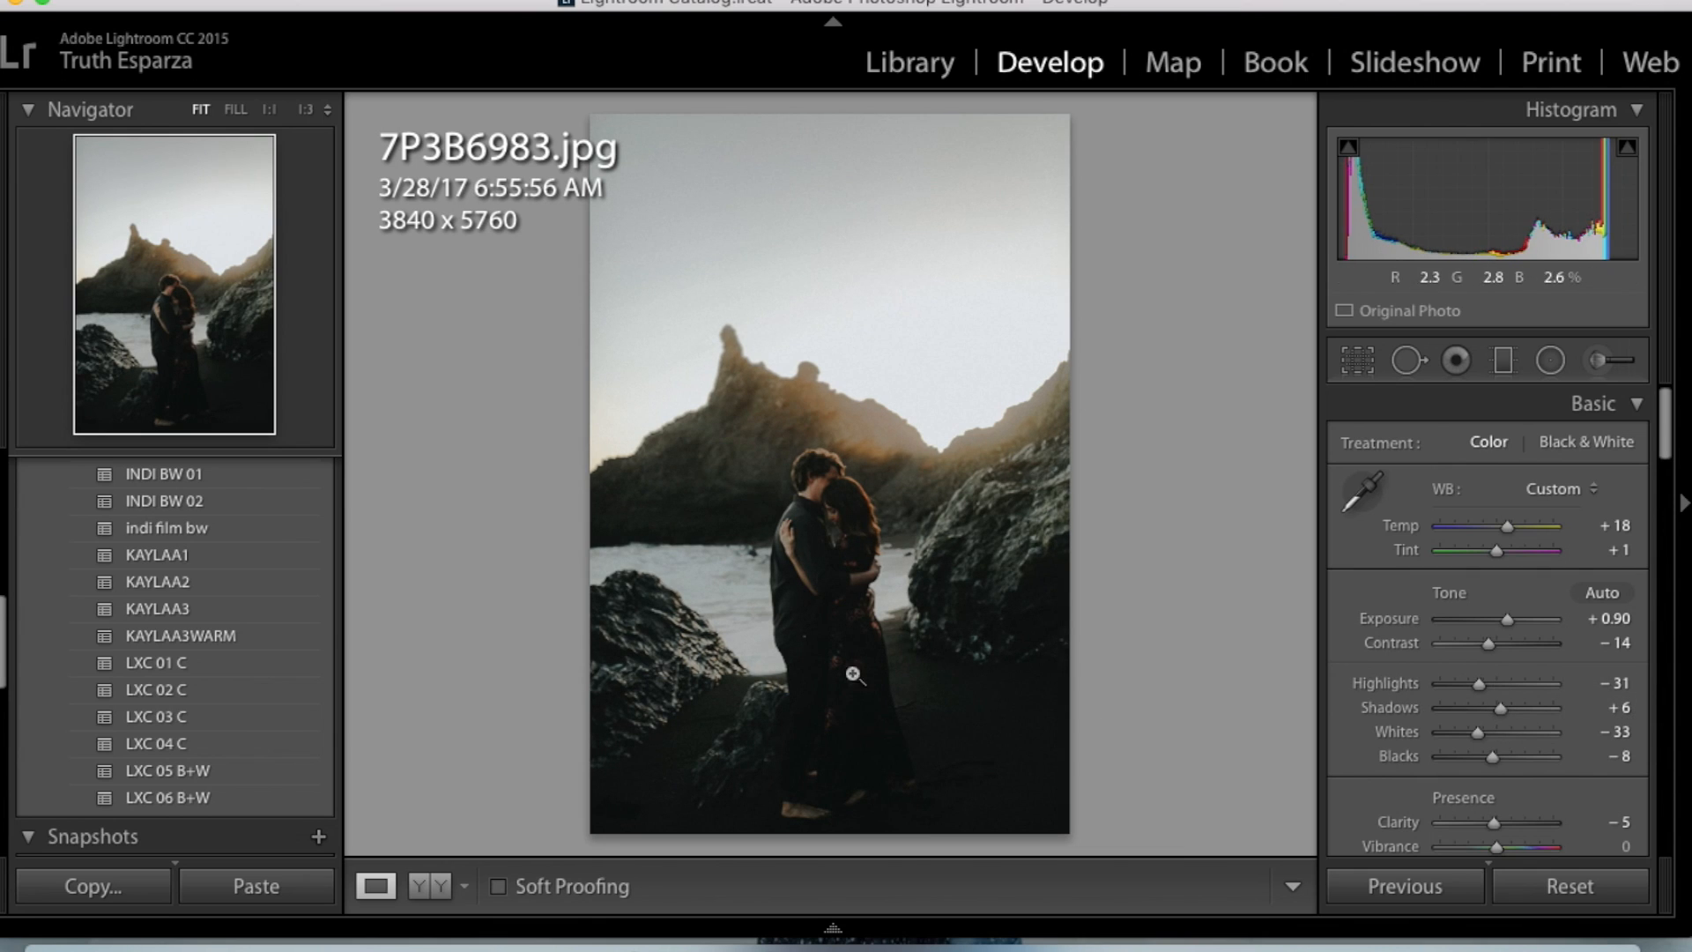
left_click_drag(1505, 679, 1500, 681)
key("backslash")
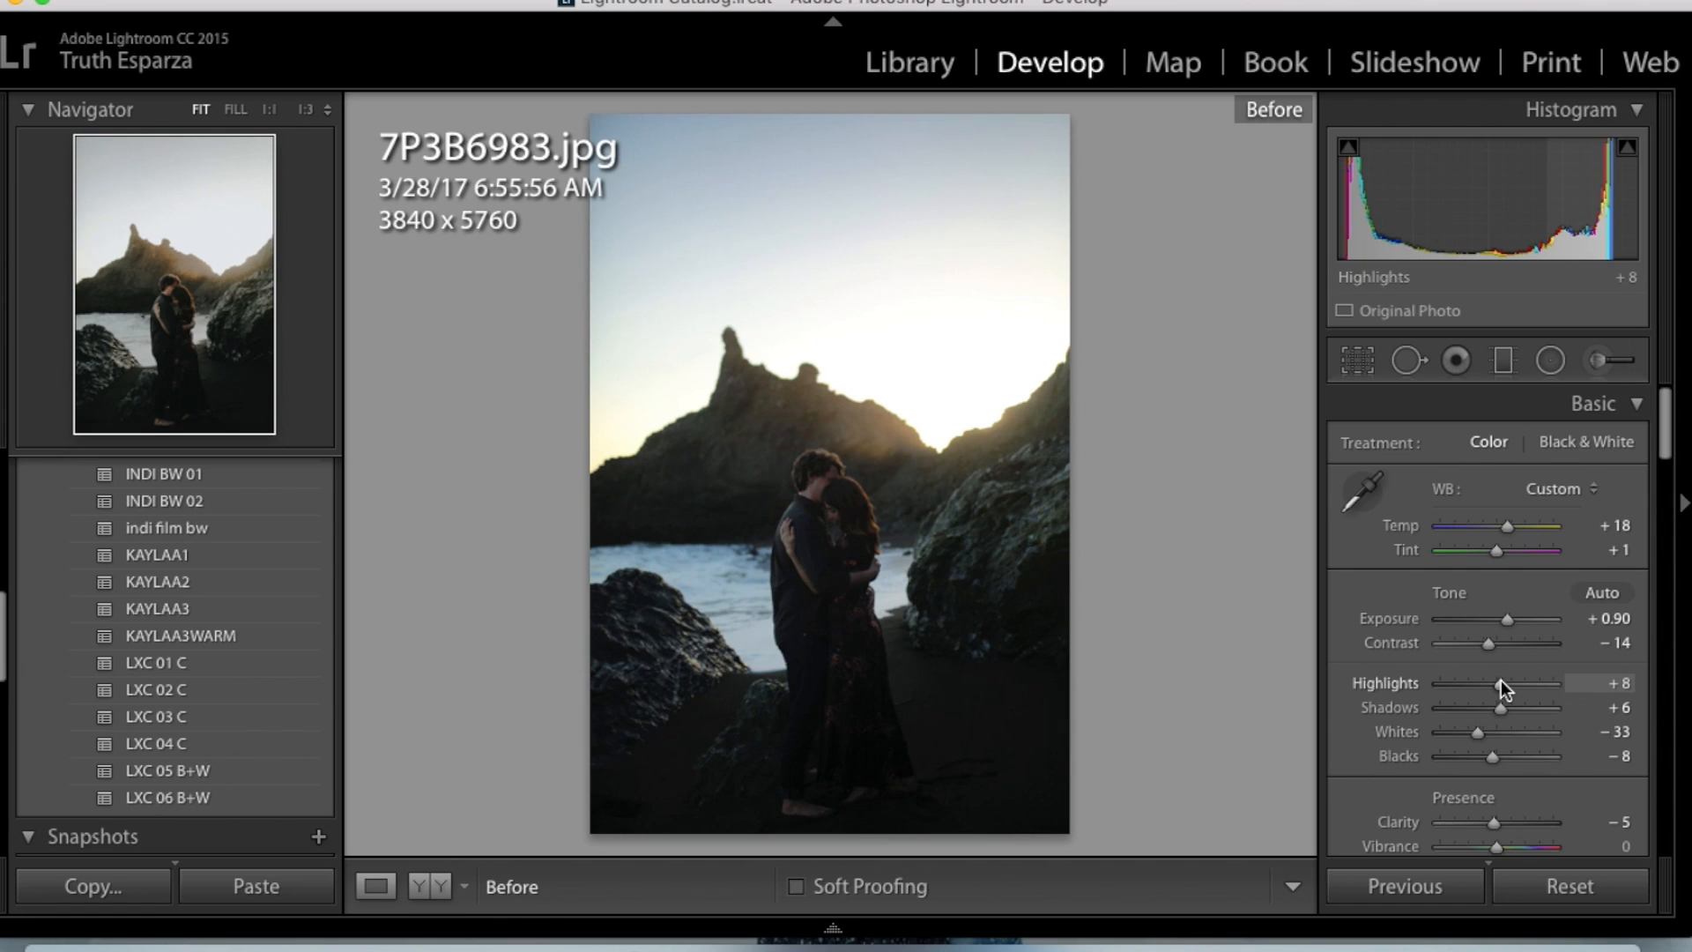
key("backslash")
- Look through the wave photos from 7P3B6988.jpg to 7P3B6991.jpg, comparing the black-and-white edit with its original
key("Right")
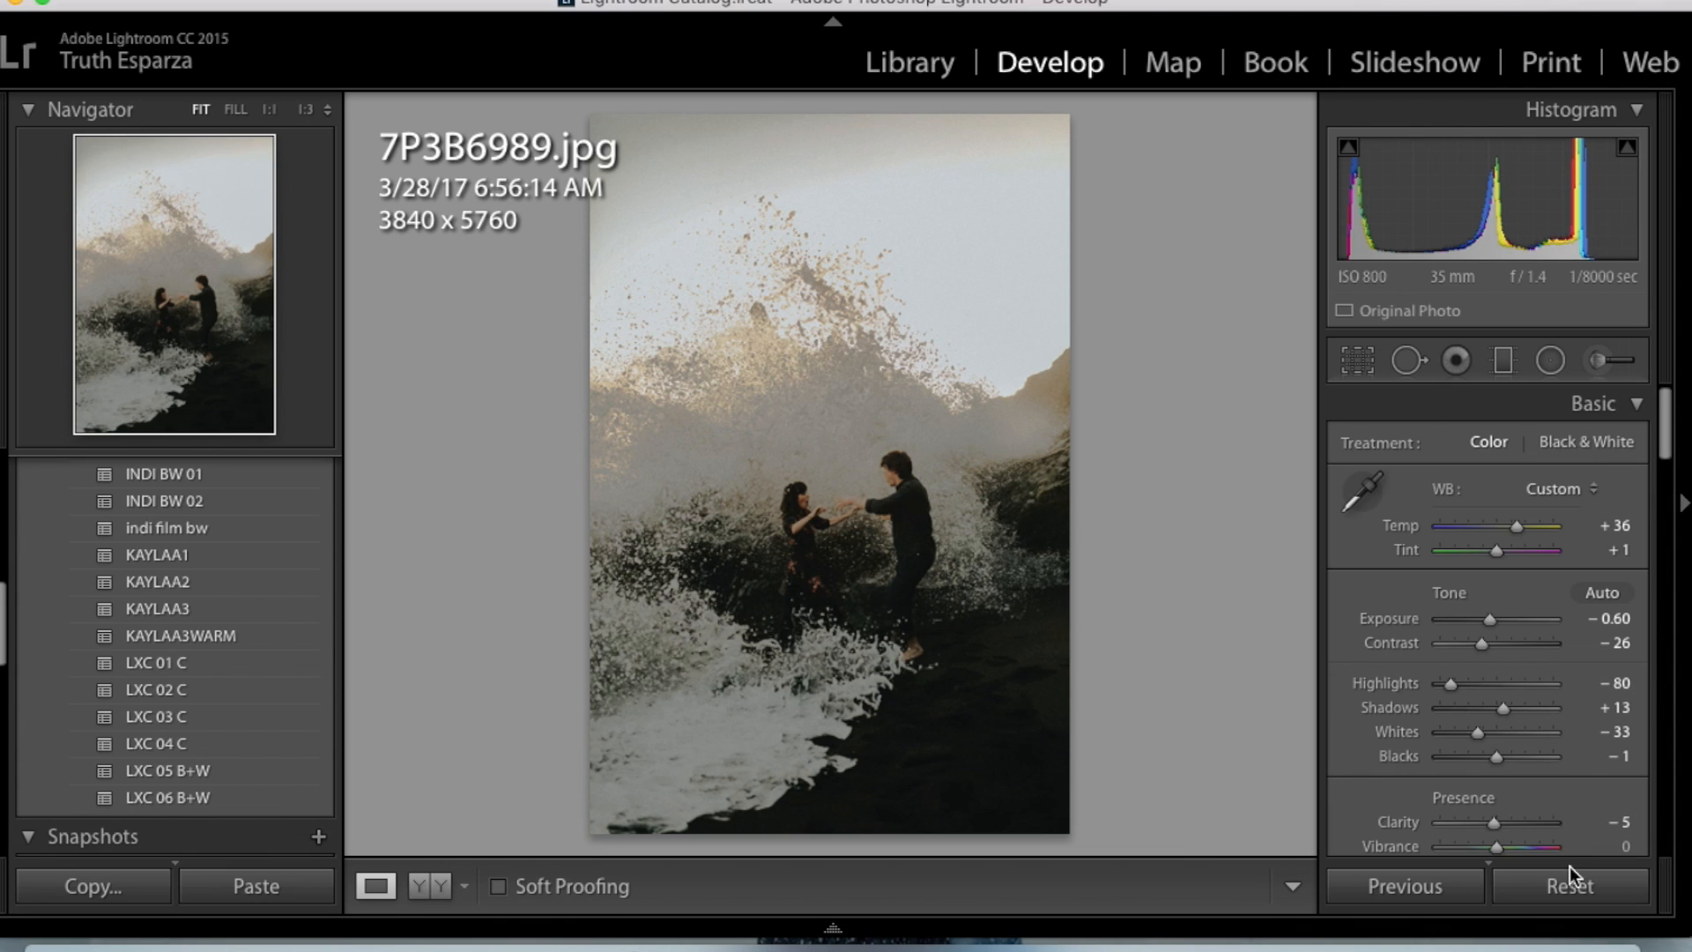
key("Right")
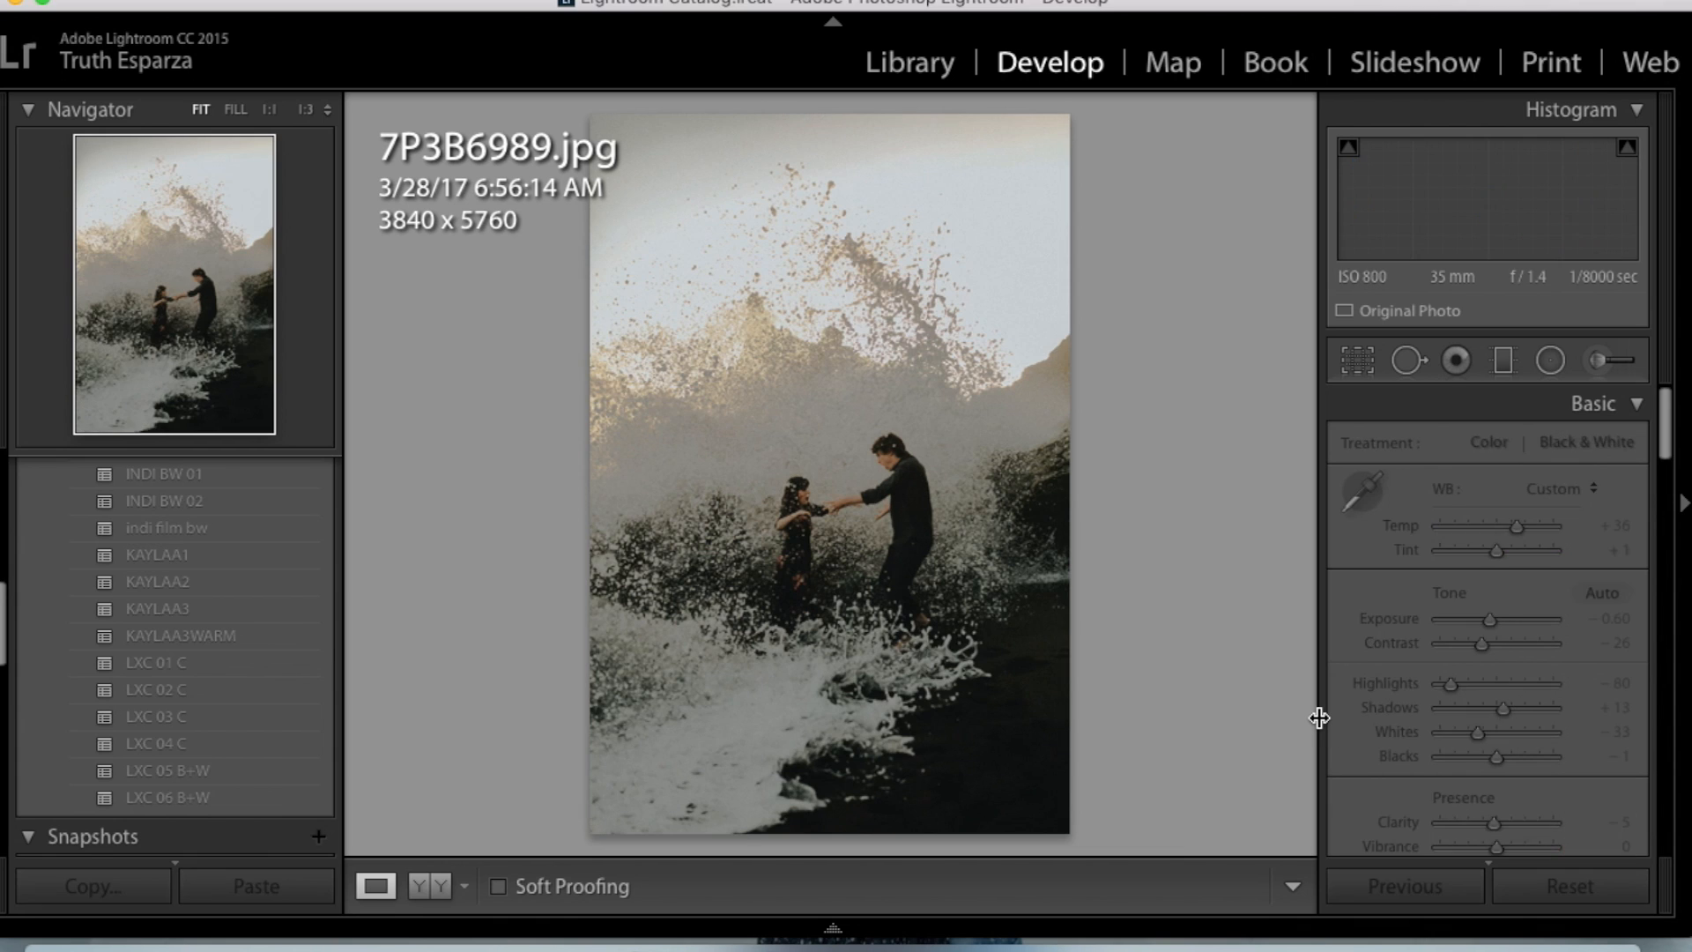
key("Right")
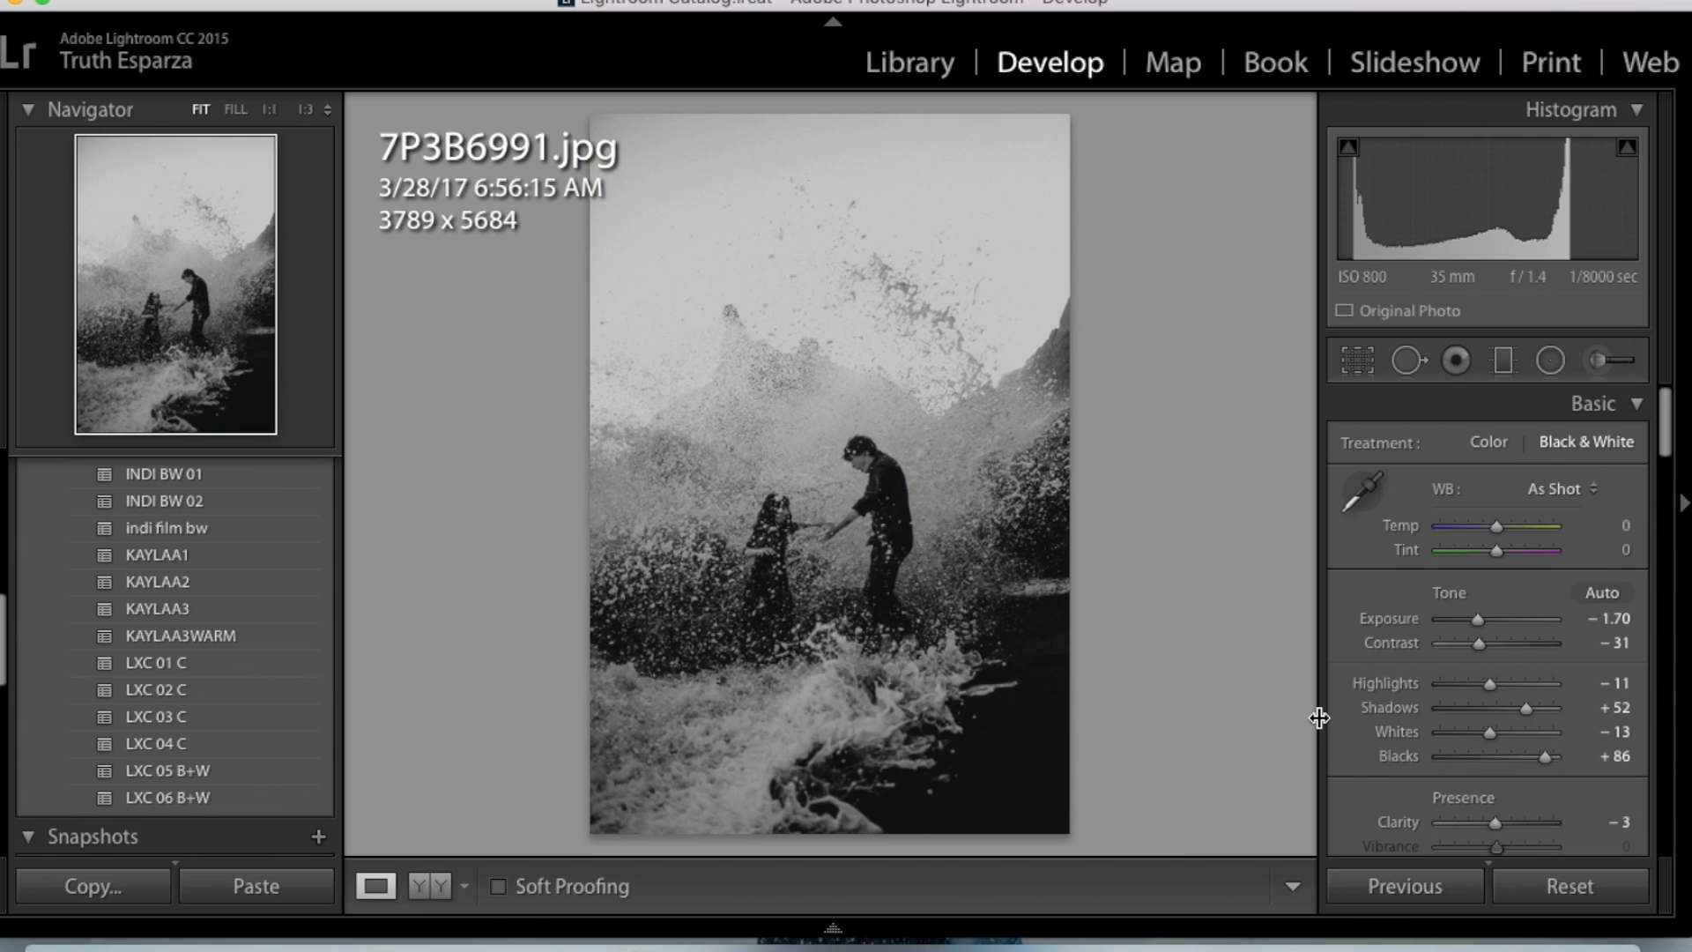
key("backslash")
key("backslash")
key("backslash")
key("backslash")
key("Left")
key("Left")
key("Left")
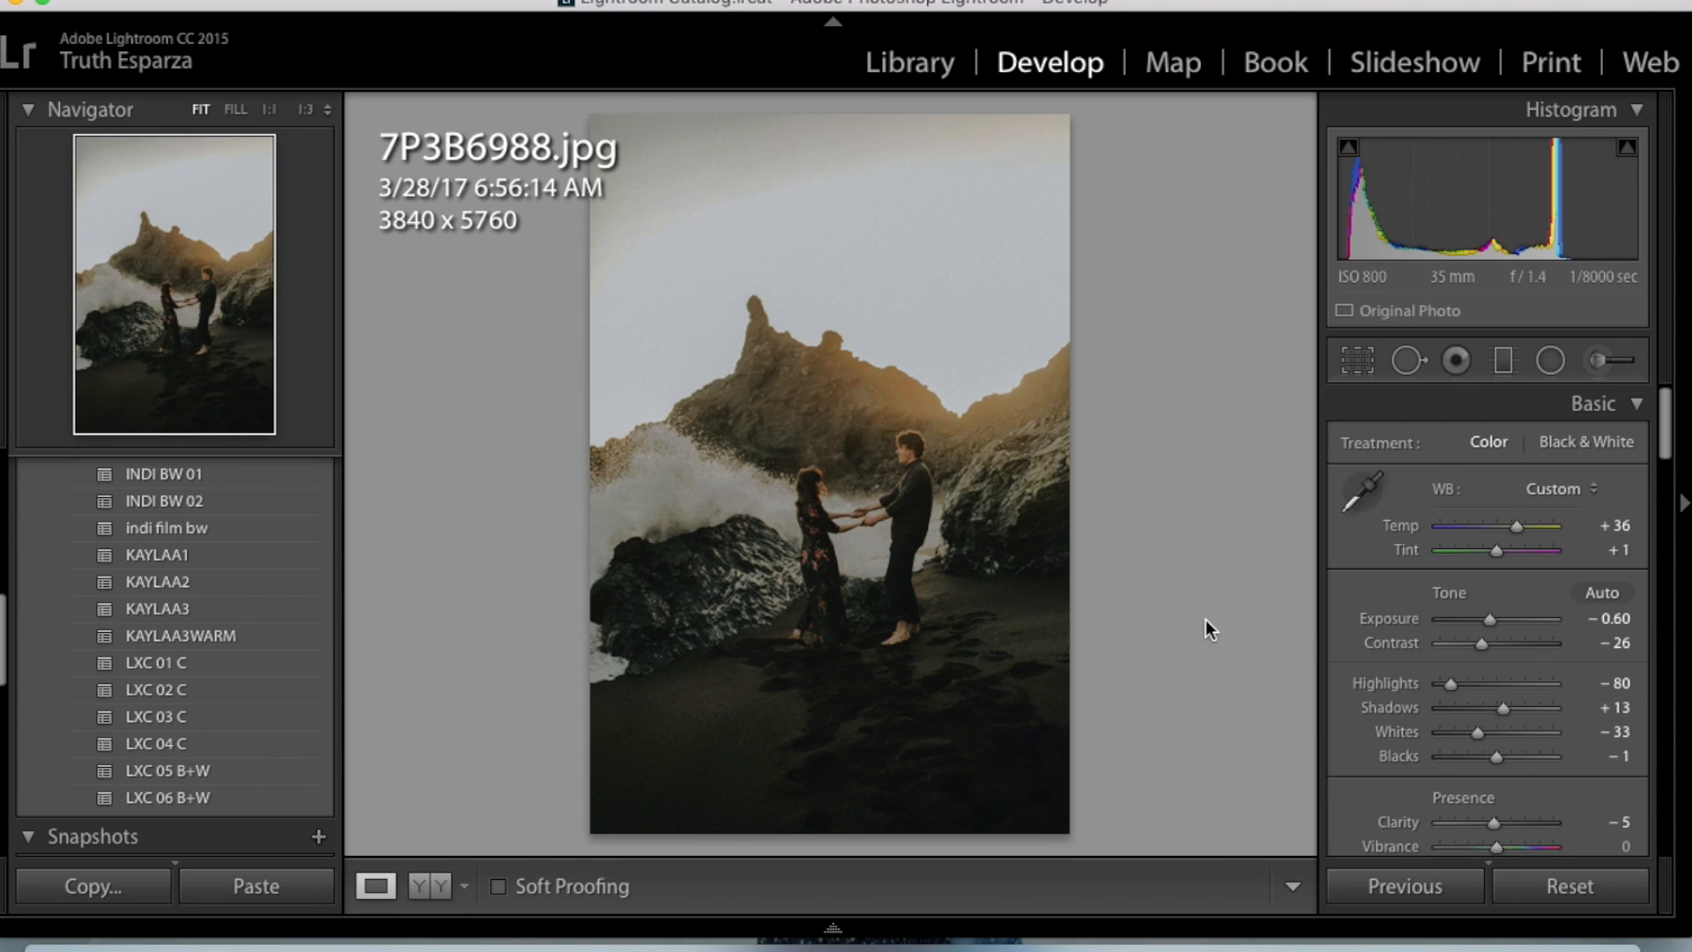
- Compare 7P3B6989.jpg with its original, and replace its edit by resetting it and applying the KAYLAA3WARM preset
key("Right")
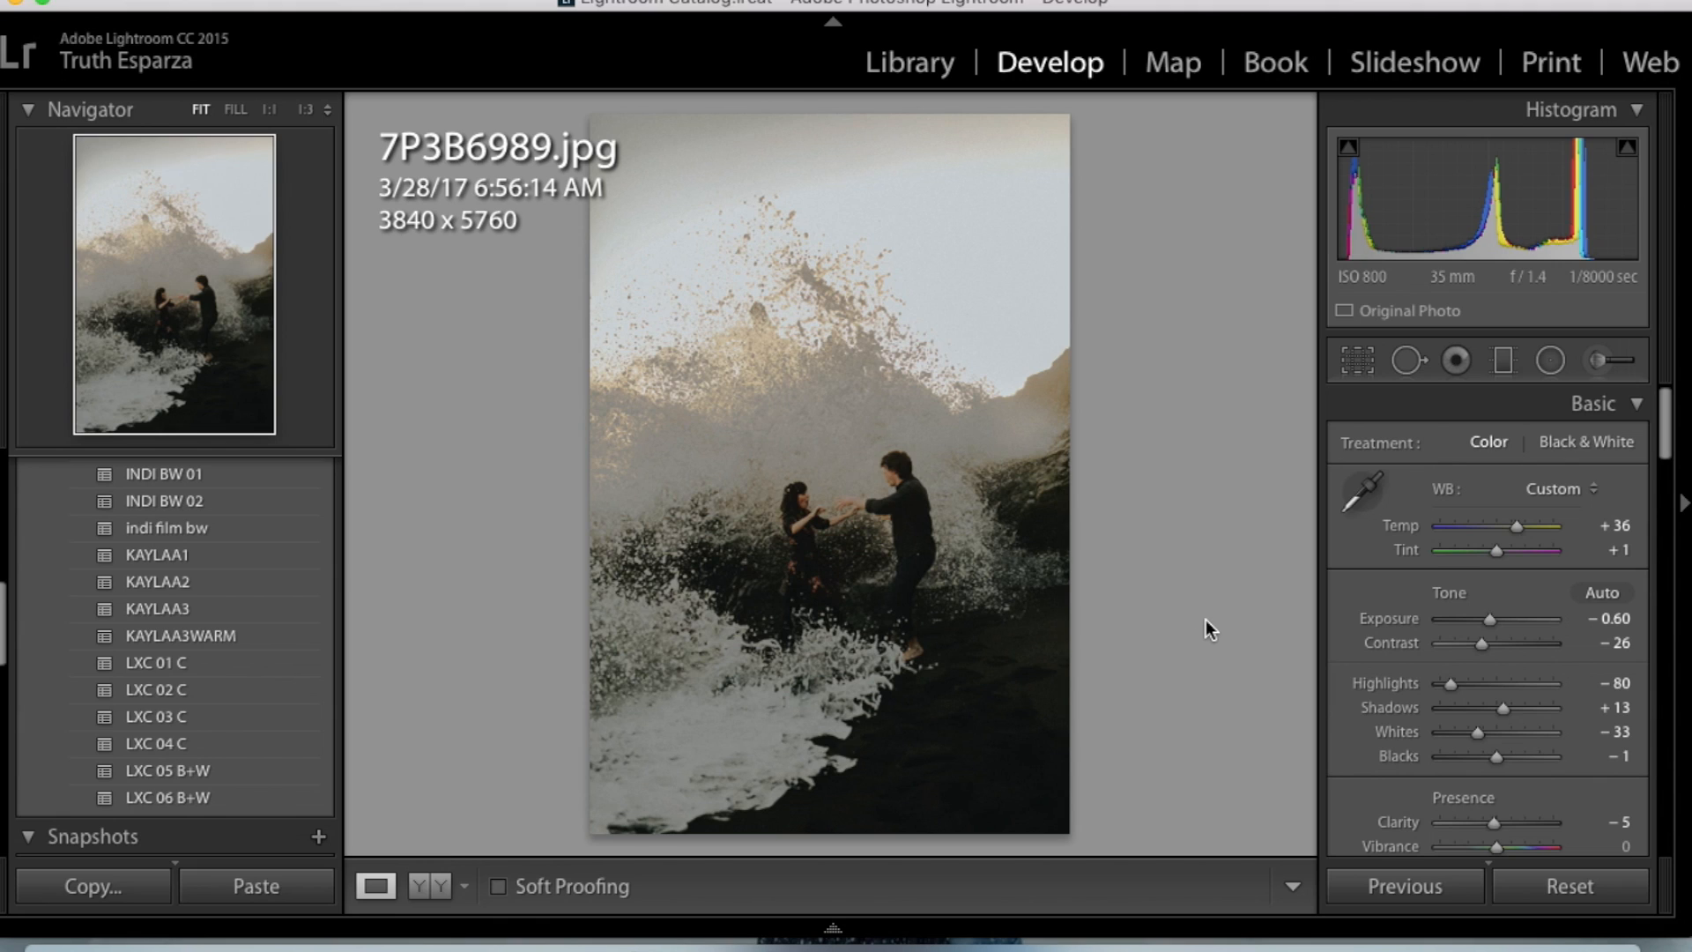
key("backslash")
key("backslash")
key("backslash")
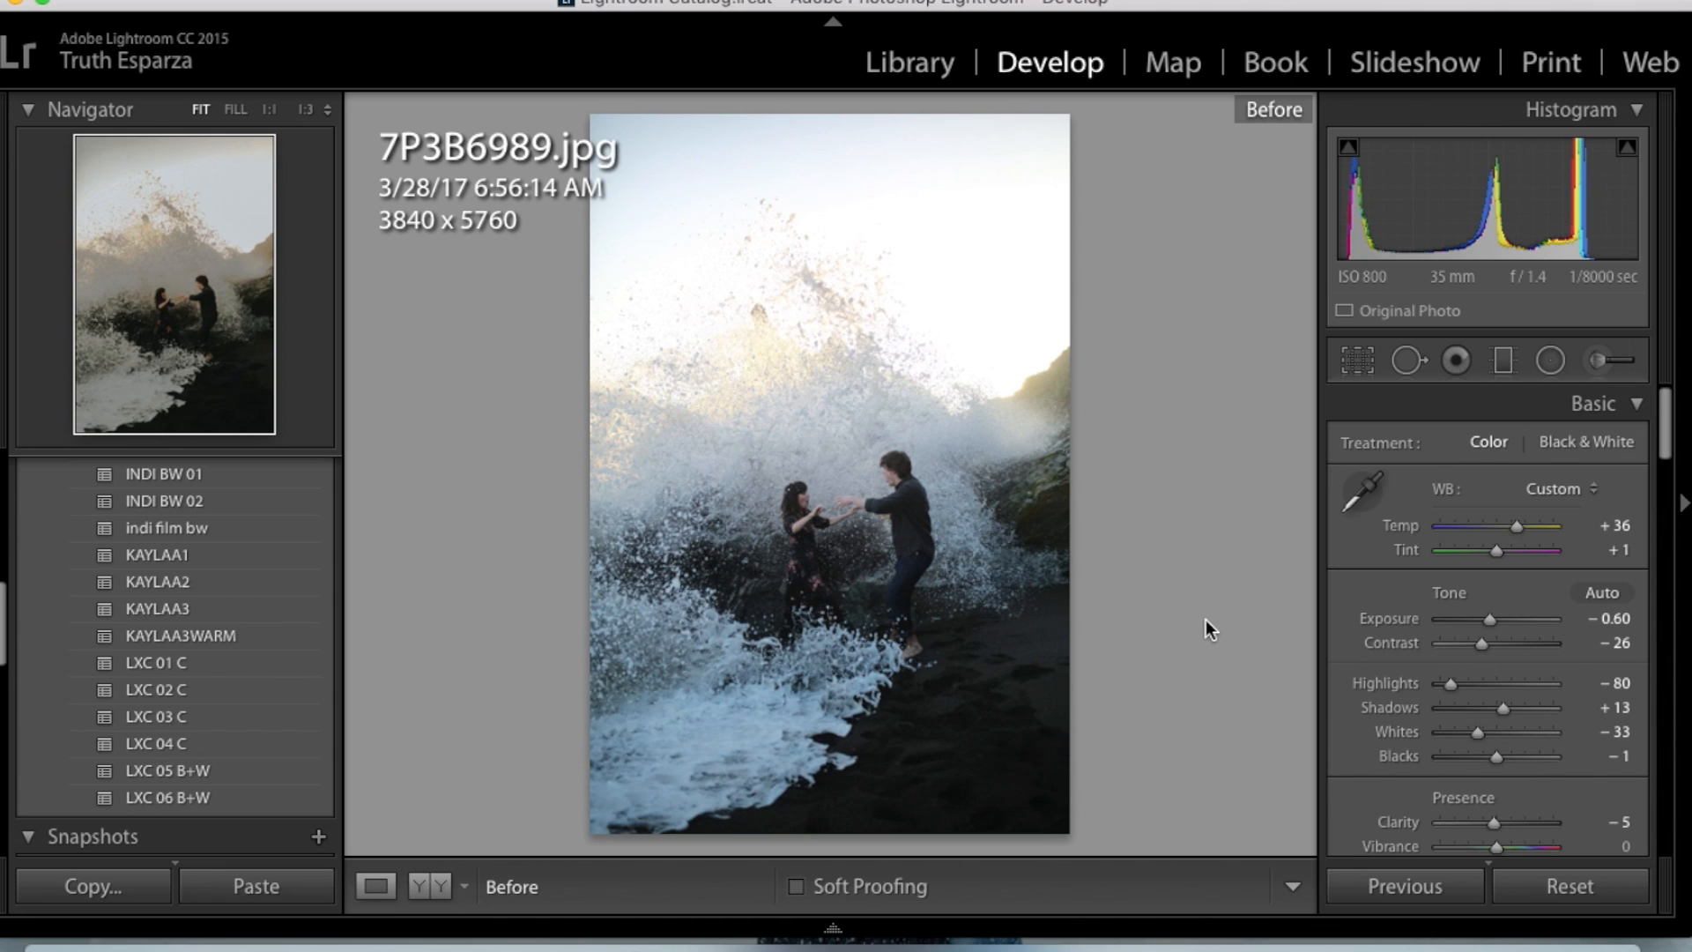
left_click(1590, 888)
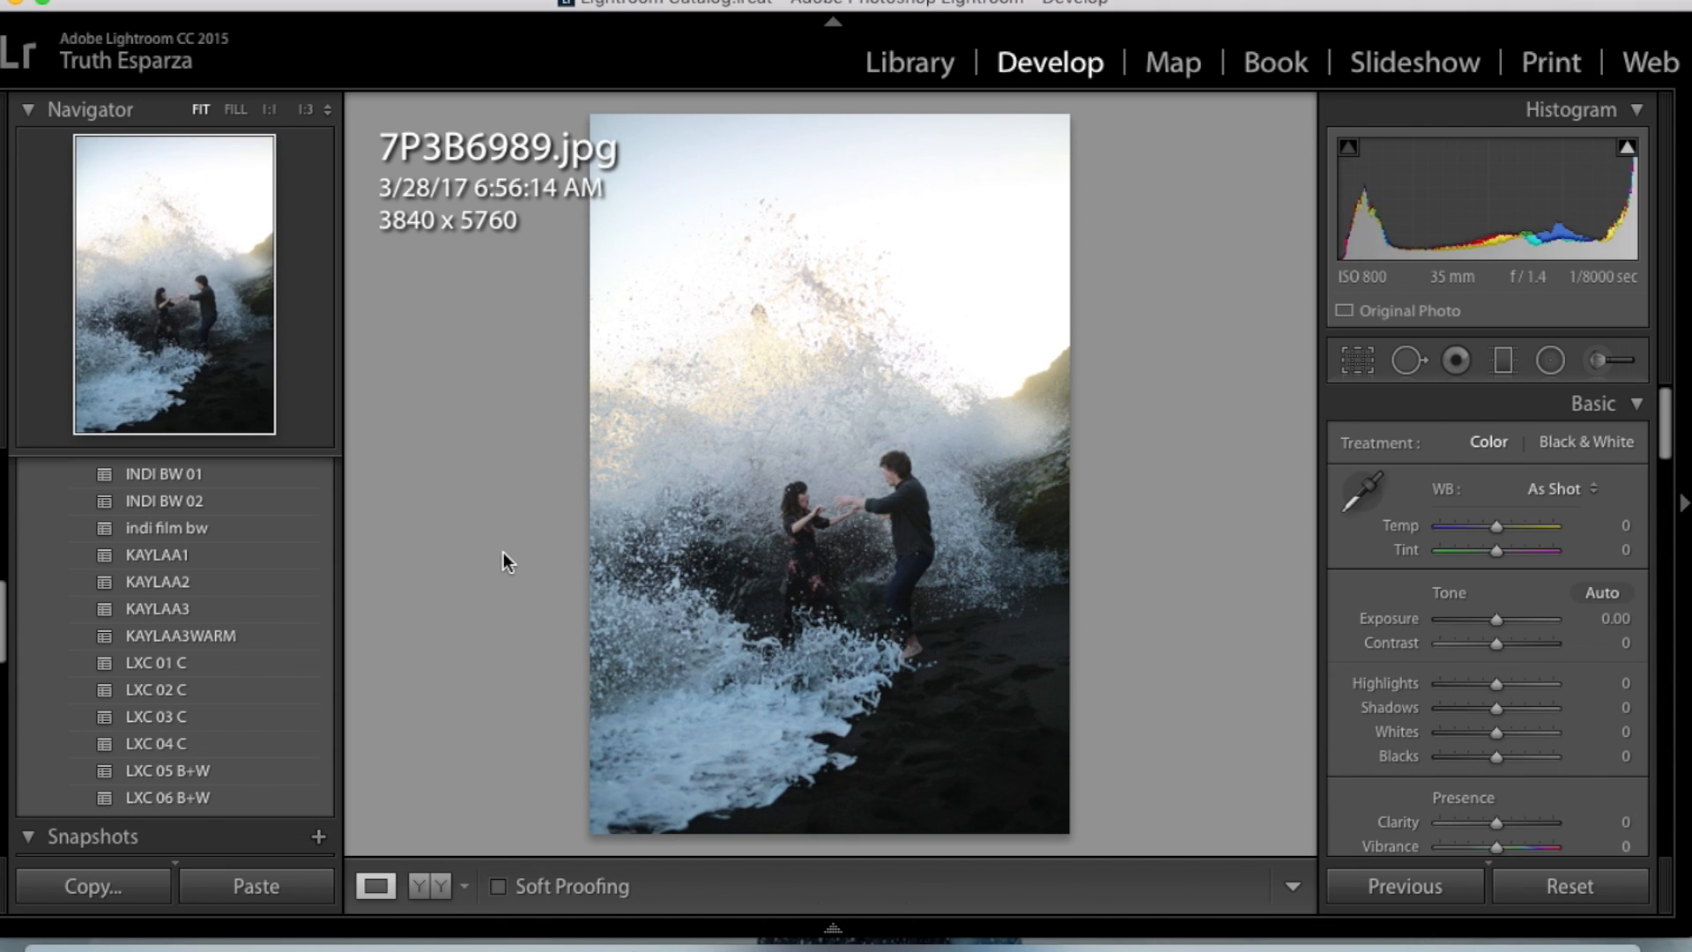
left_click(266, 636)
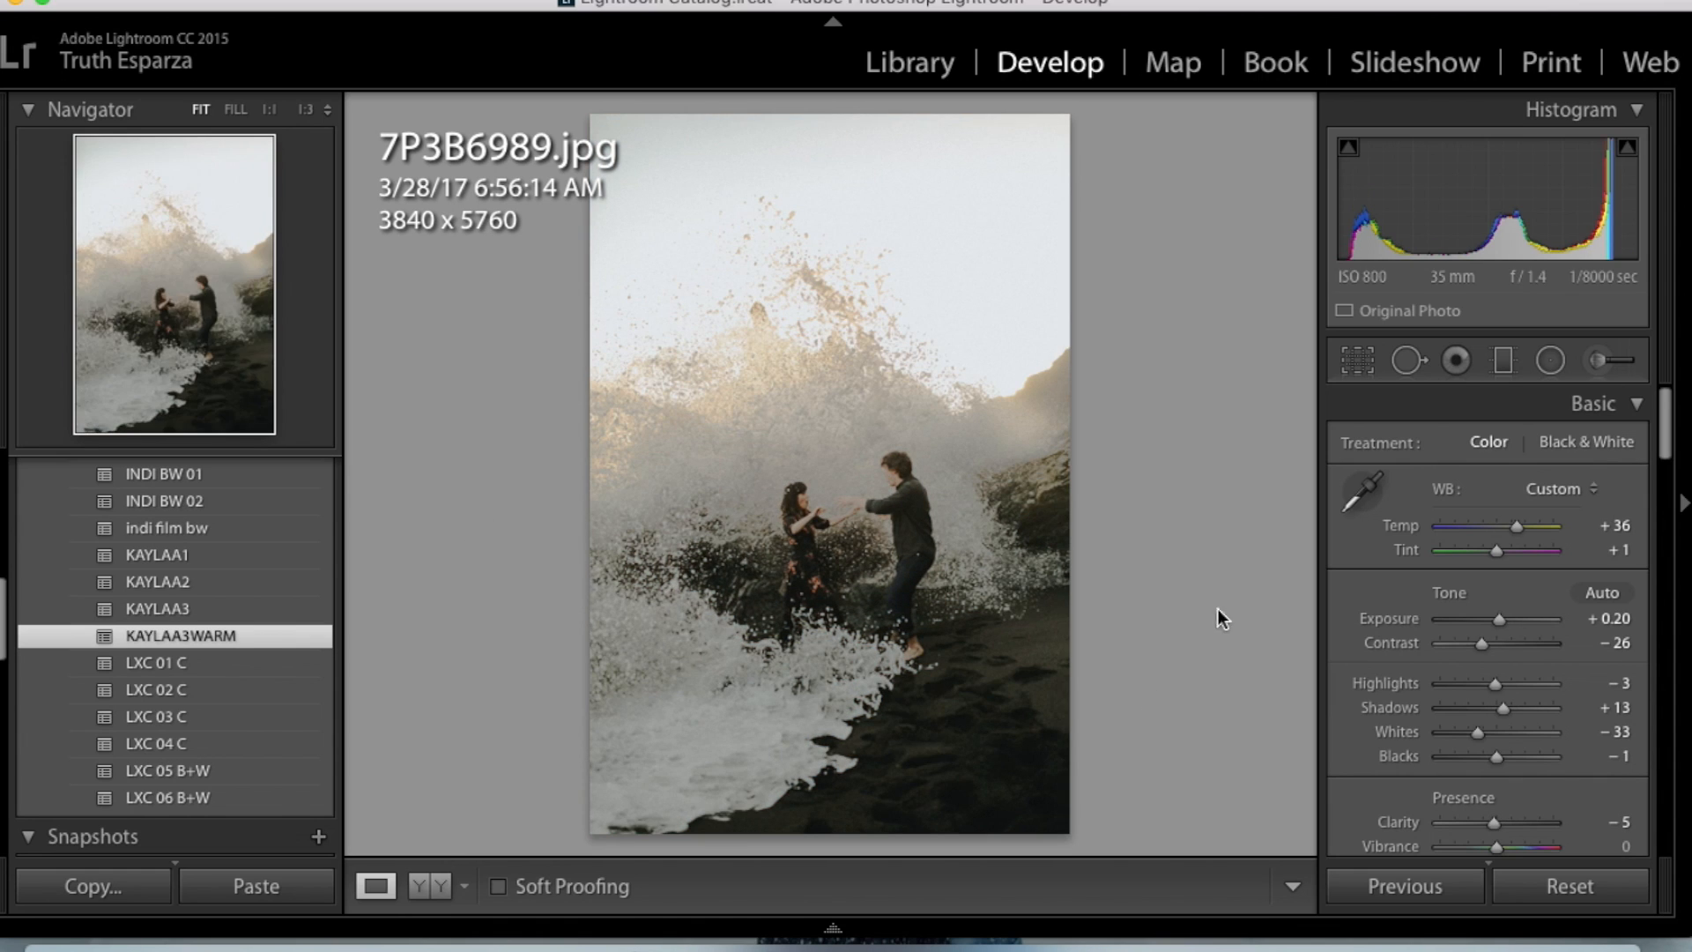
- On 7P3B6989.jpg, set Exposure to −0.90, Highlights to +39, Temp to +41 and Shadows to +3, and compare with the original
left_click_drag(1499, 622, 1486, 623)
mouse_move(1496, 683)
left_mouse_down()
mouse_move(1480, 684)
mouse_move(1547, 689)
mouse_move(1510, 686)
left_mouse_up()
left_click_drag(1526, 542, 1529, 544)
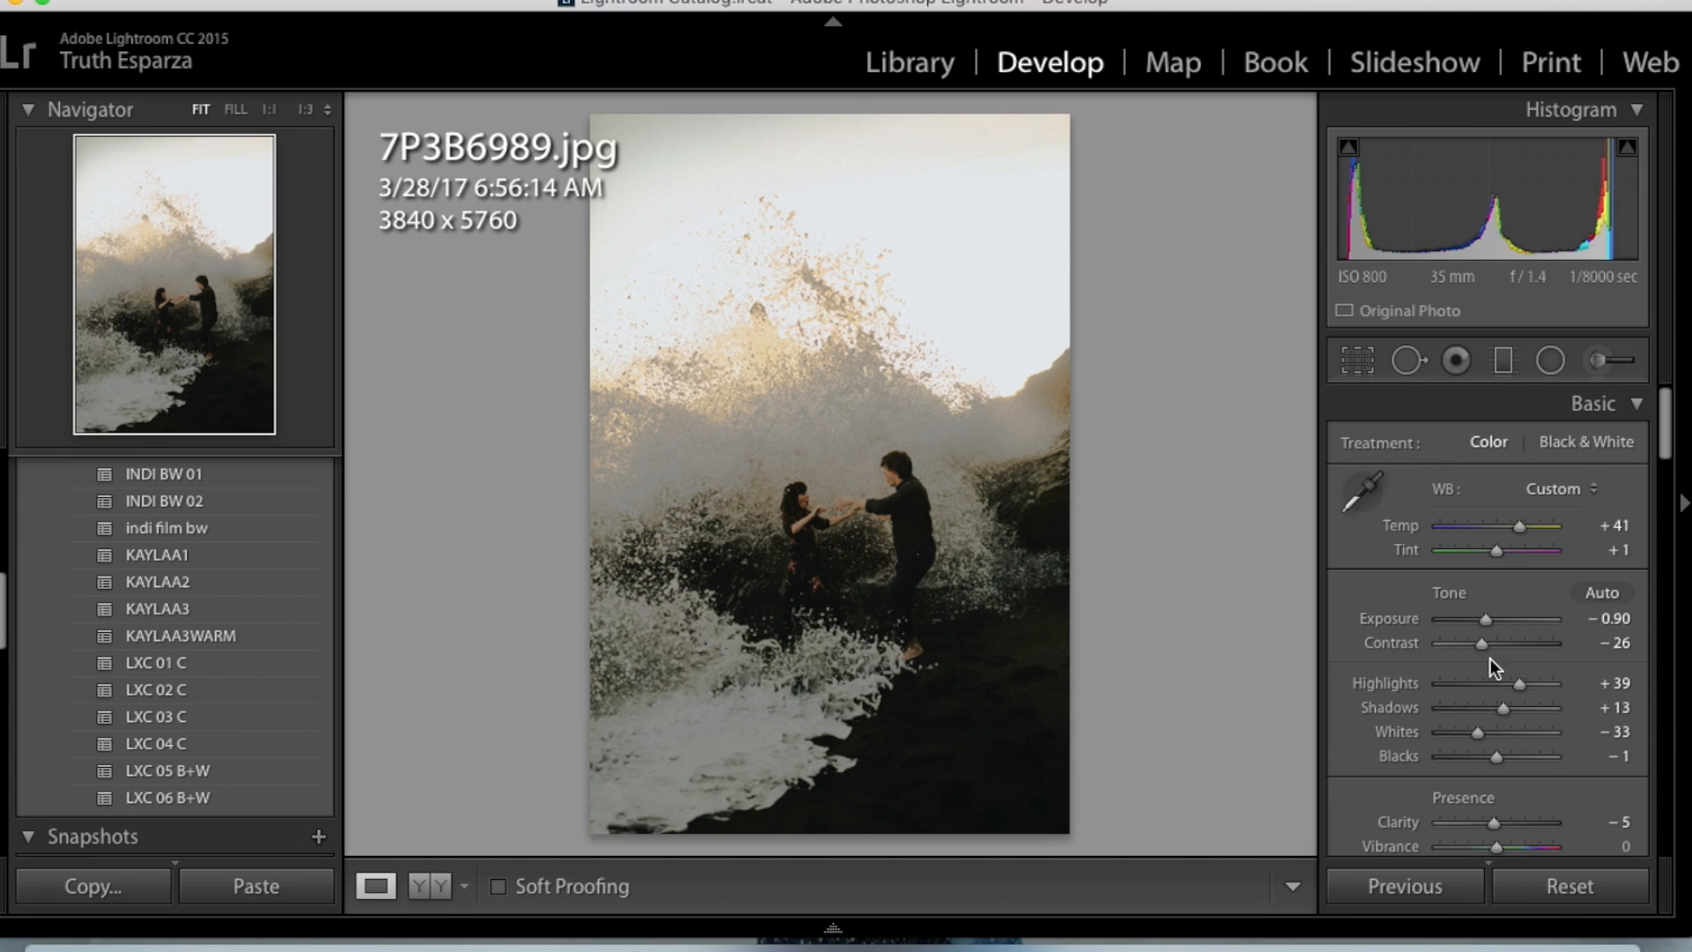
left_click_drag(1503, 708, 1494, 710)
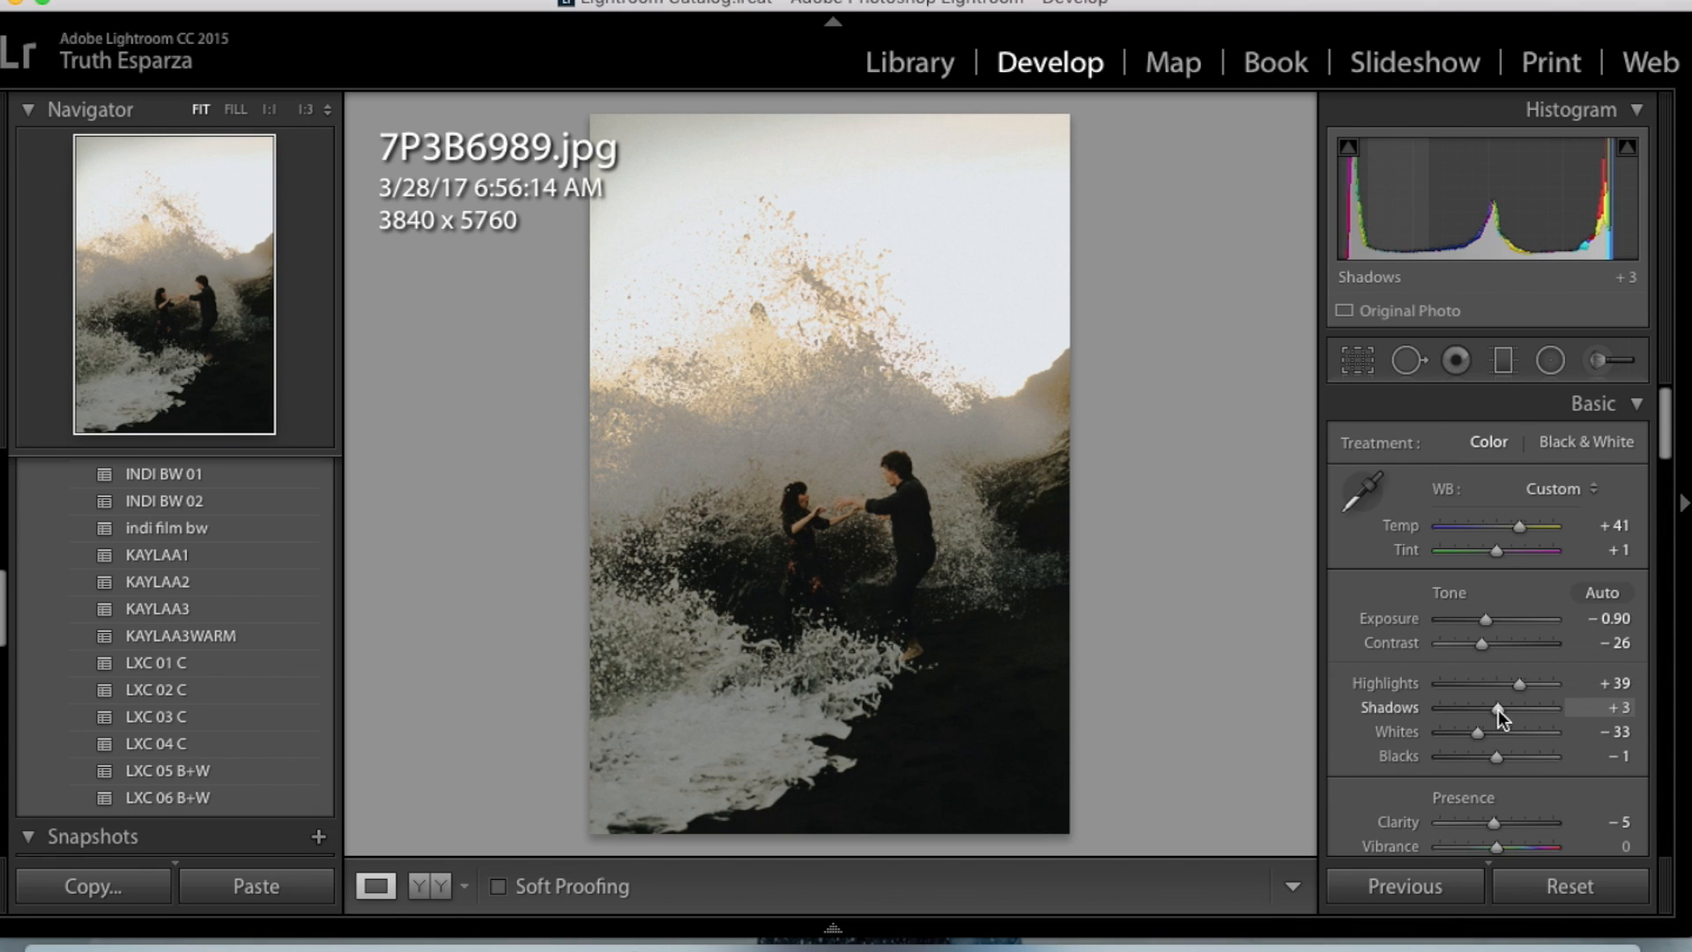
key("backslash")
key("backslash")
- On 7P3B6990.jpg, set Shadows to +3 and reset Highlights to 0, comparing it with 7P3B6989.jpg
key("Right")
key("Left")
key("Right")
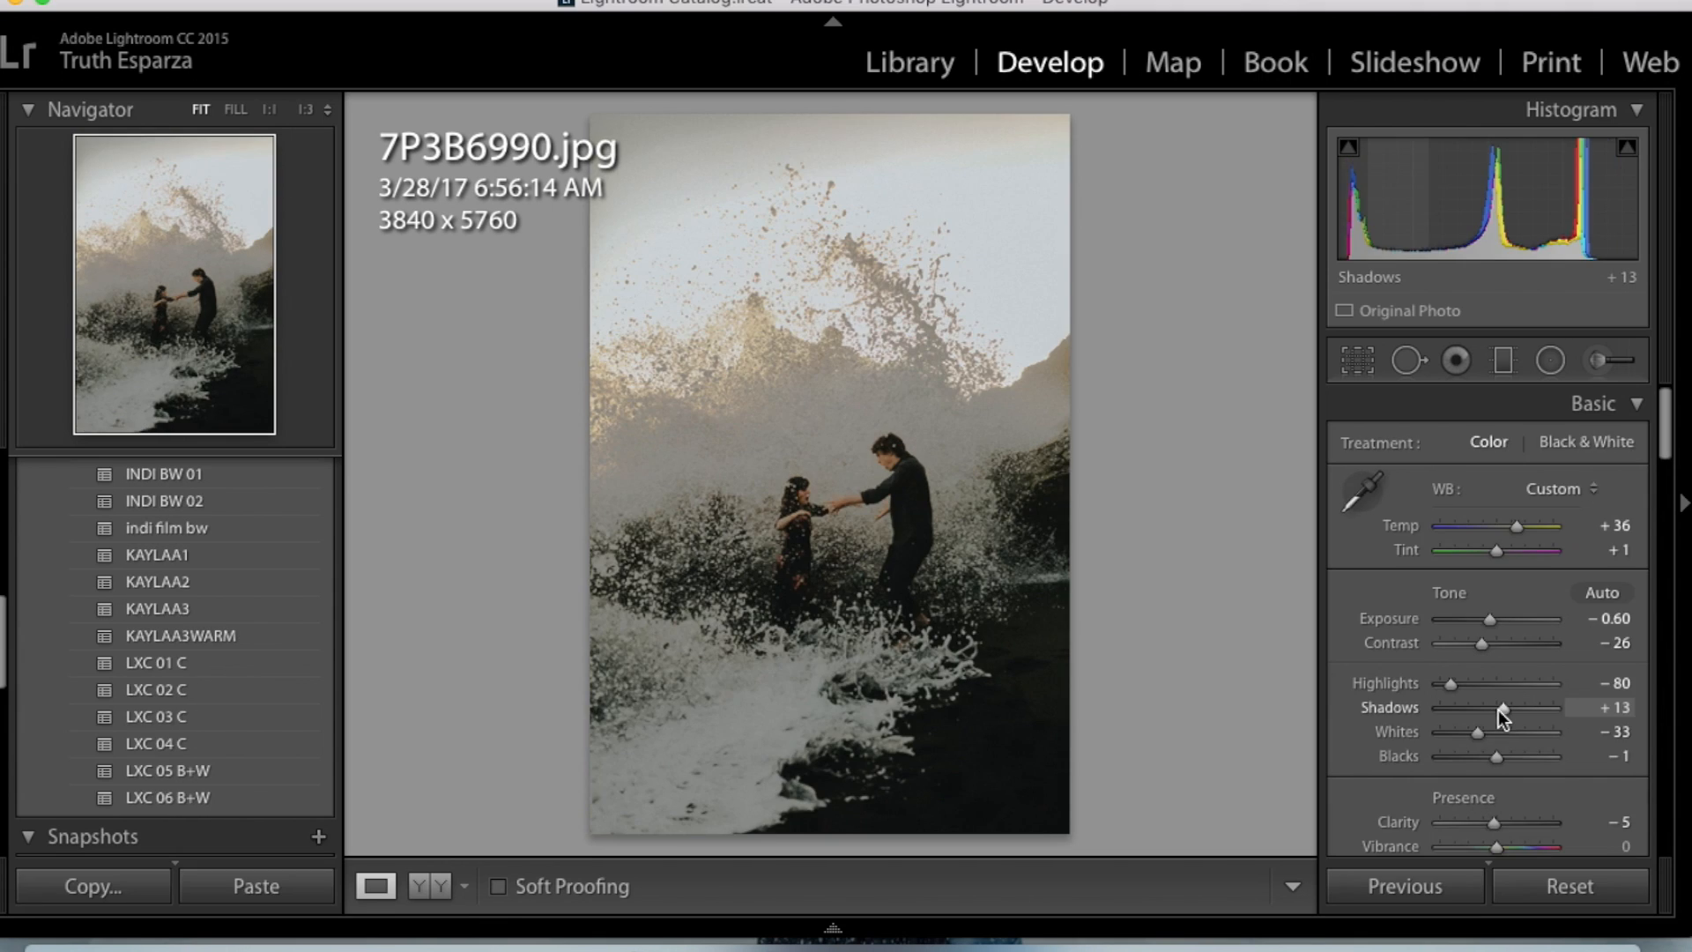
left_click_drag(1500, 711, 1494, 705)
double_click(1498, 684)
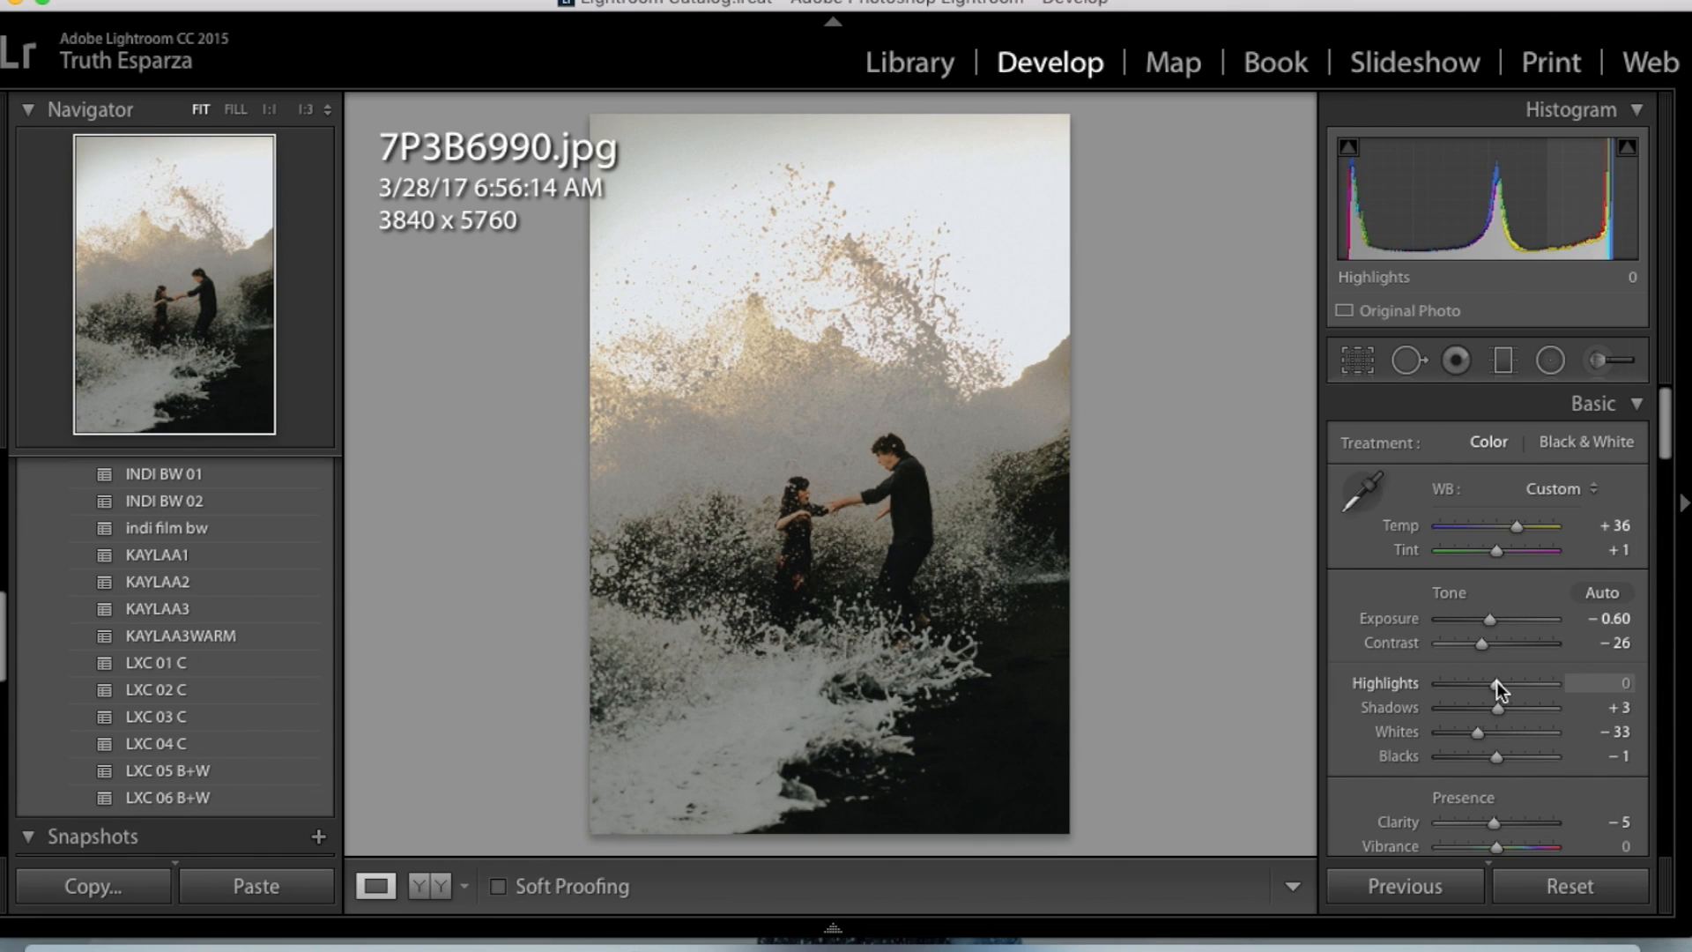
key("Left")
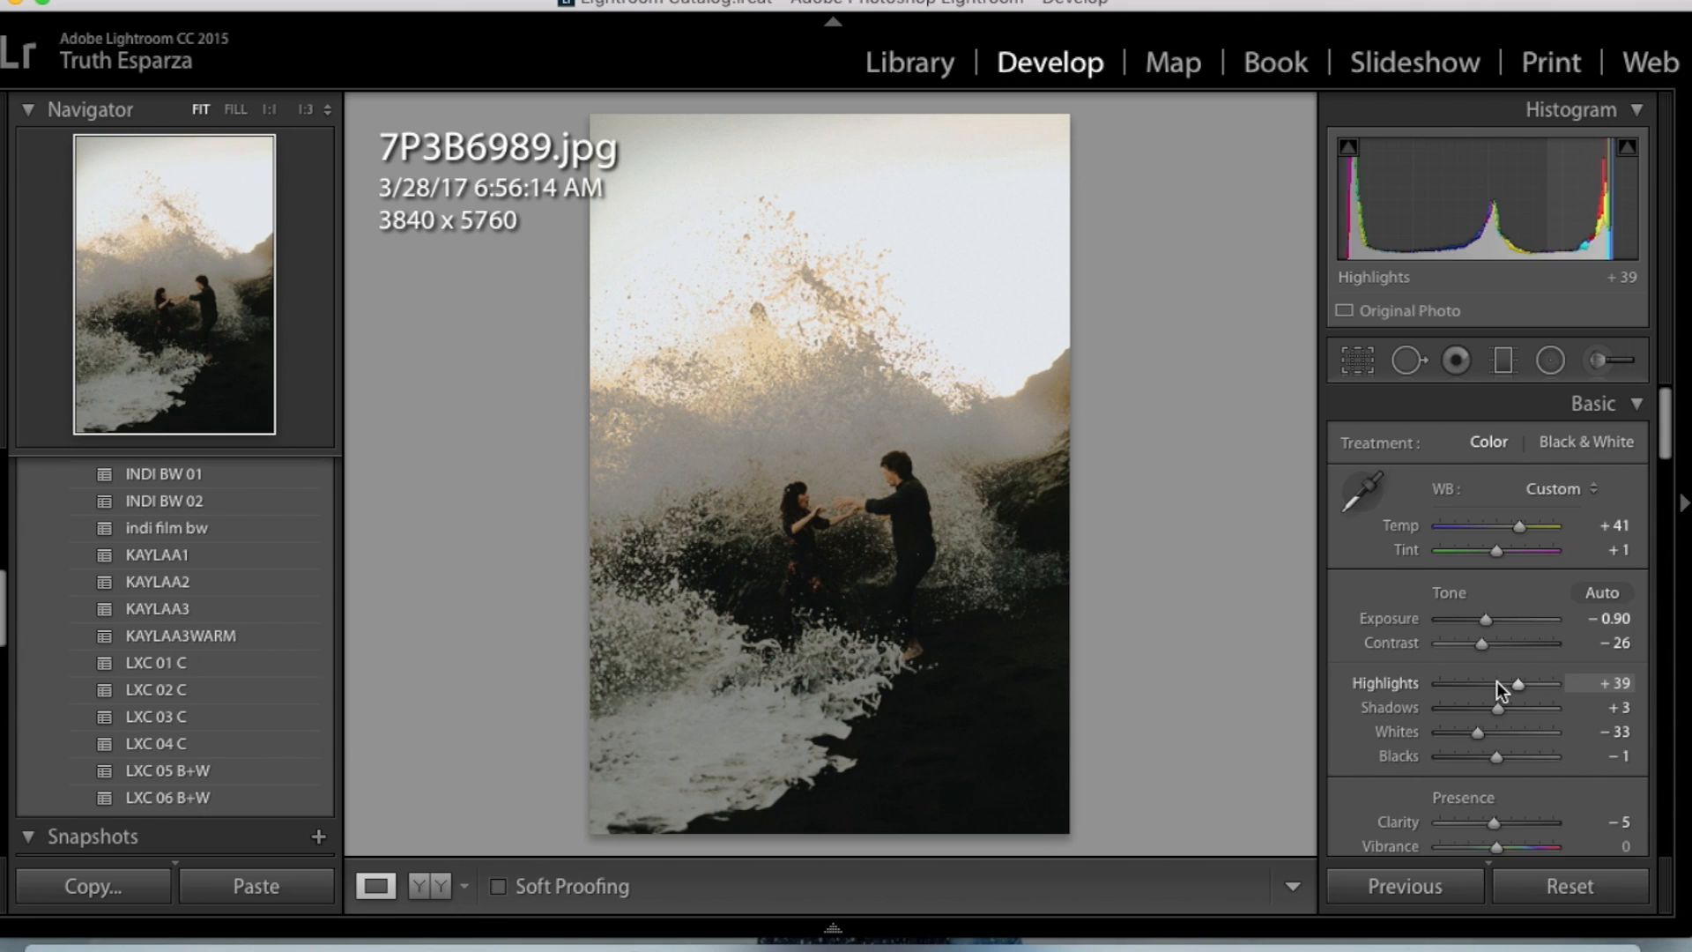
- Go to the hugging couple photo 7P3B7009.jpg and apply the KAYLAA3WARM preset to it
key("Right")
key("Right")
key("Right")
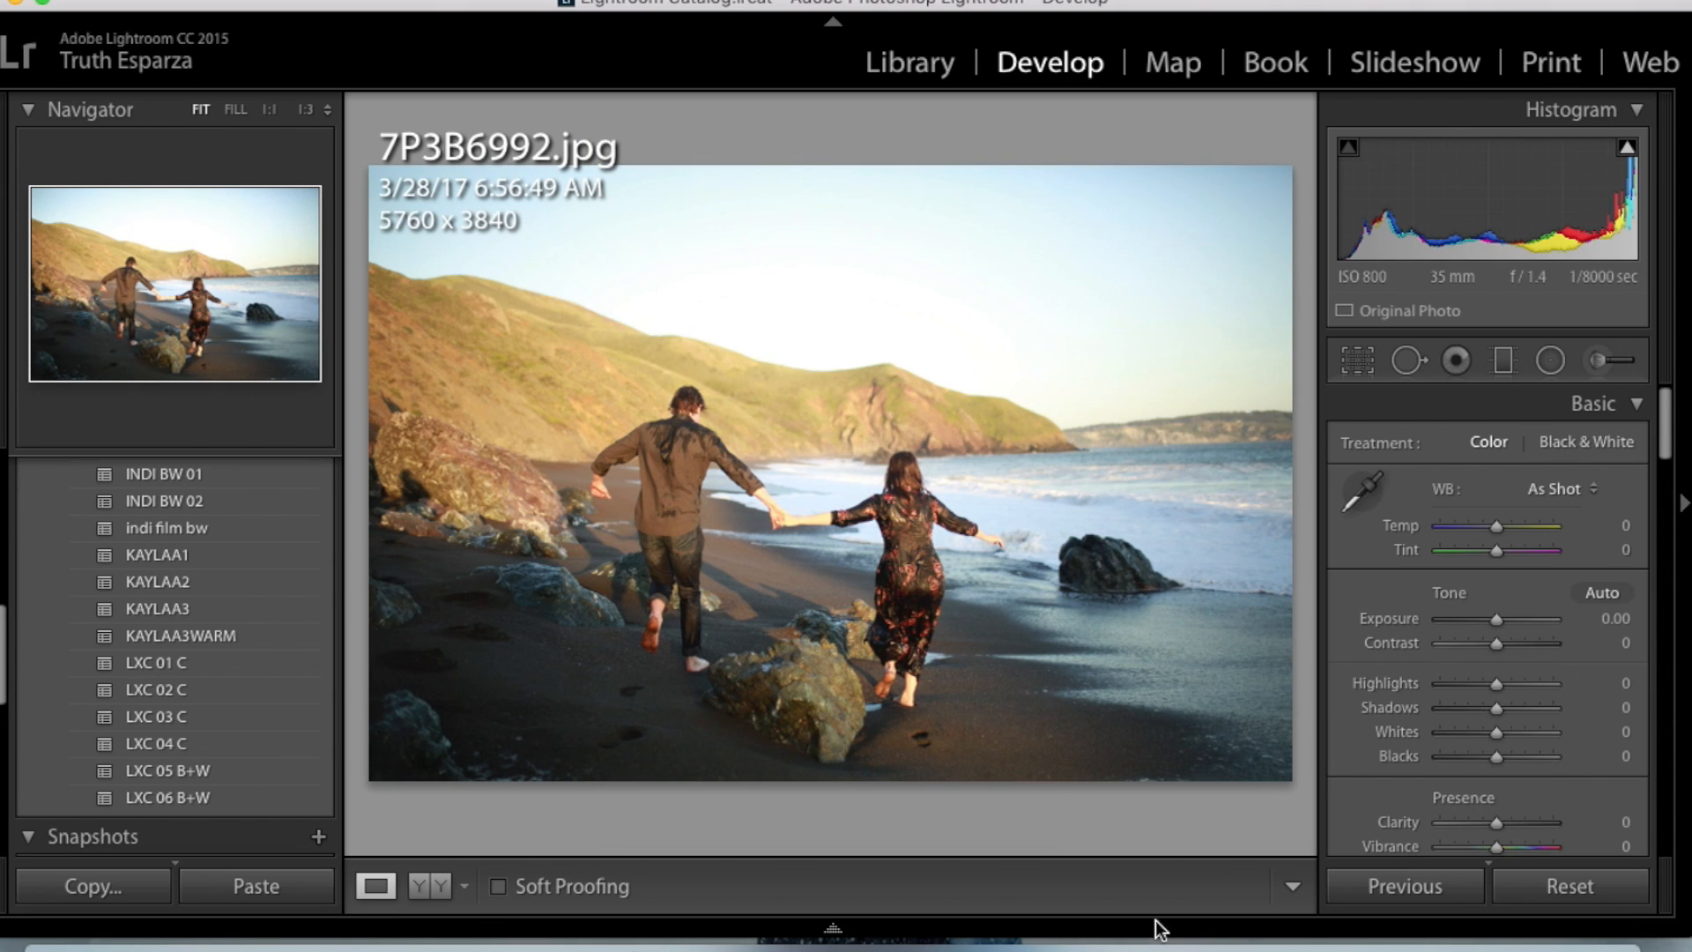
key("Right")
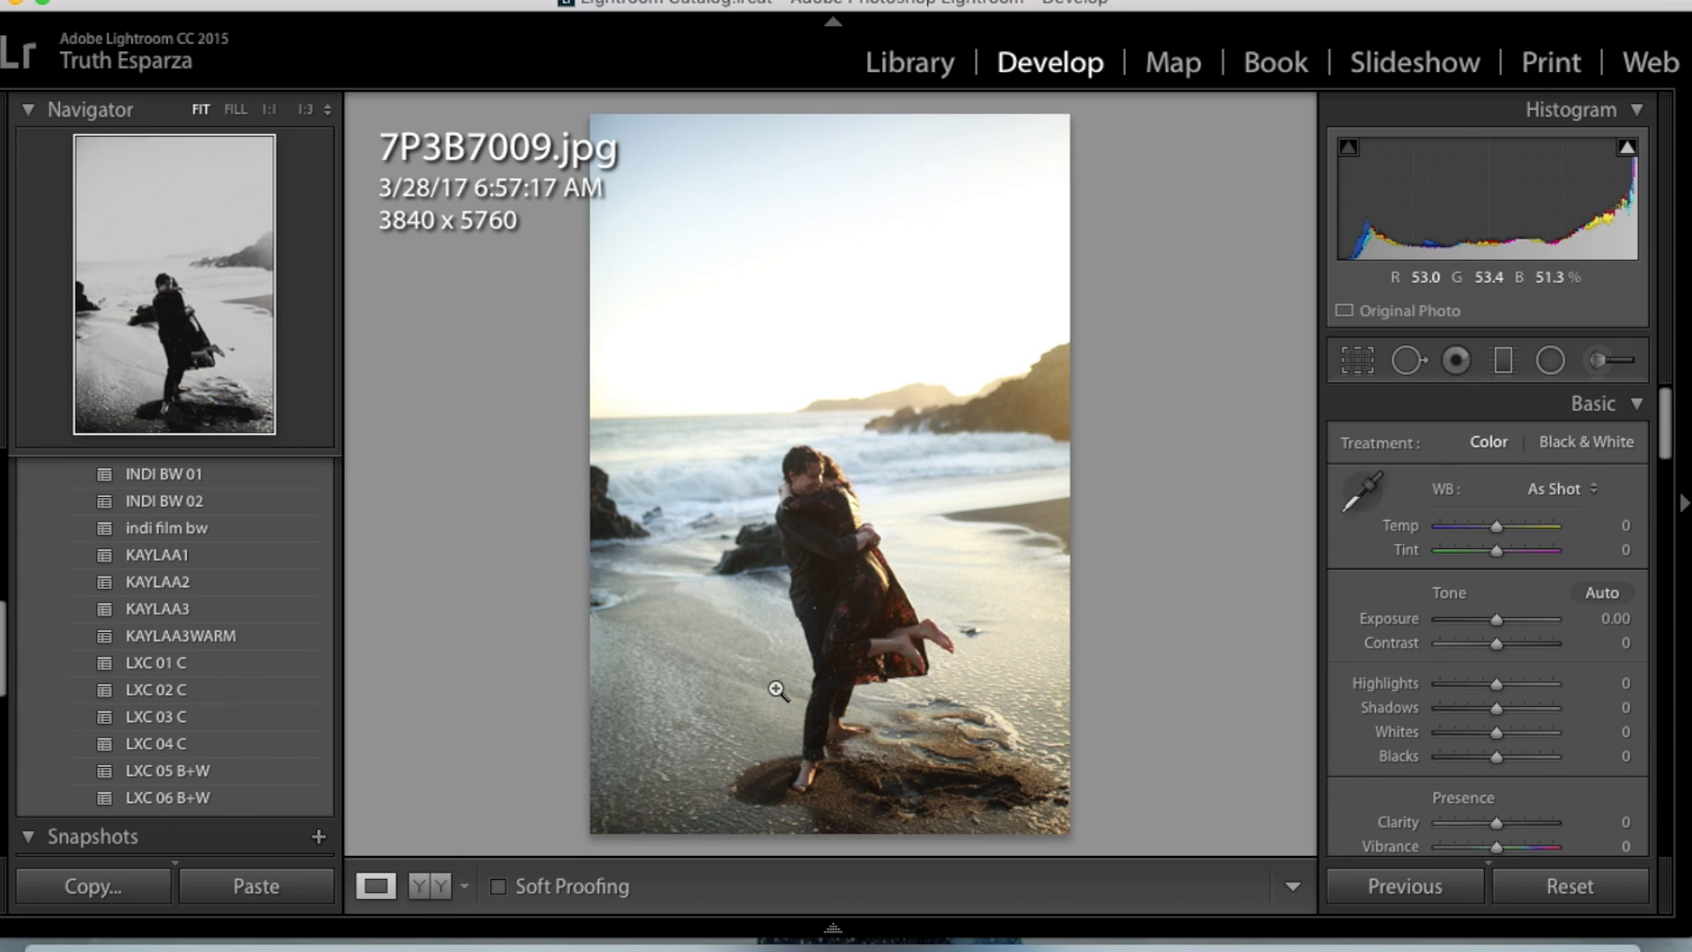
left_click(278, 633)
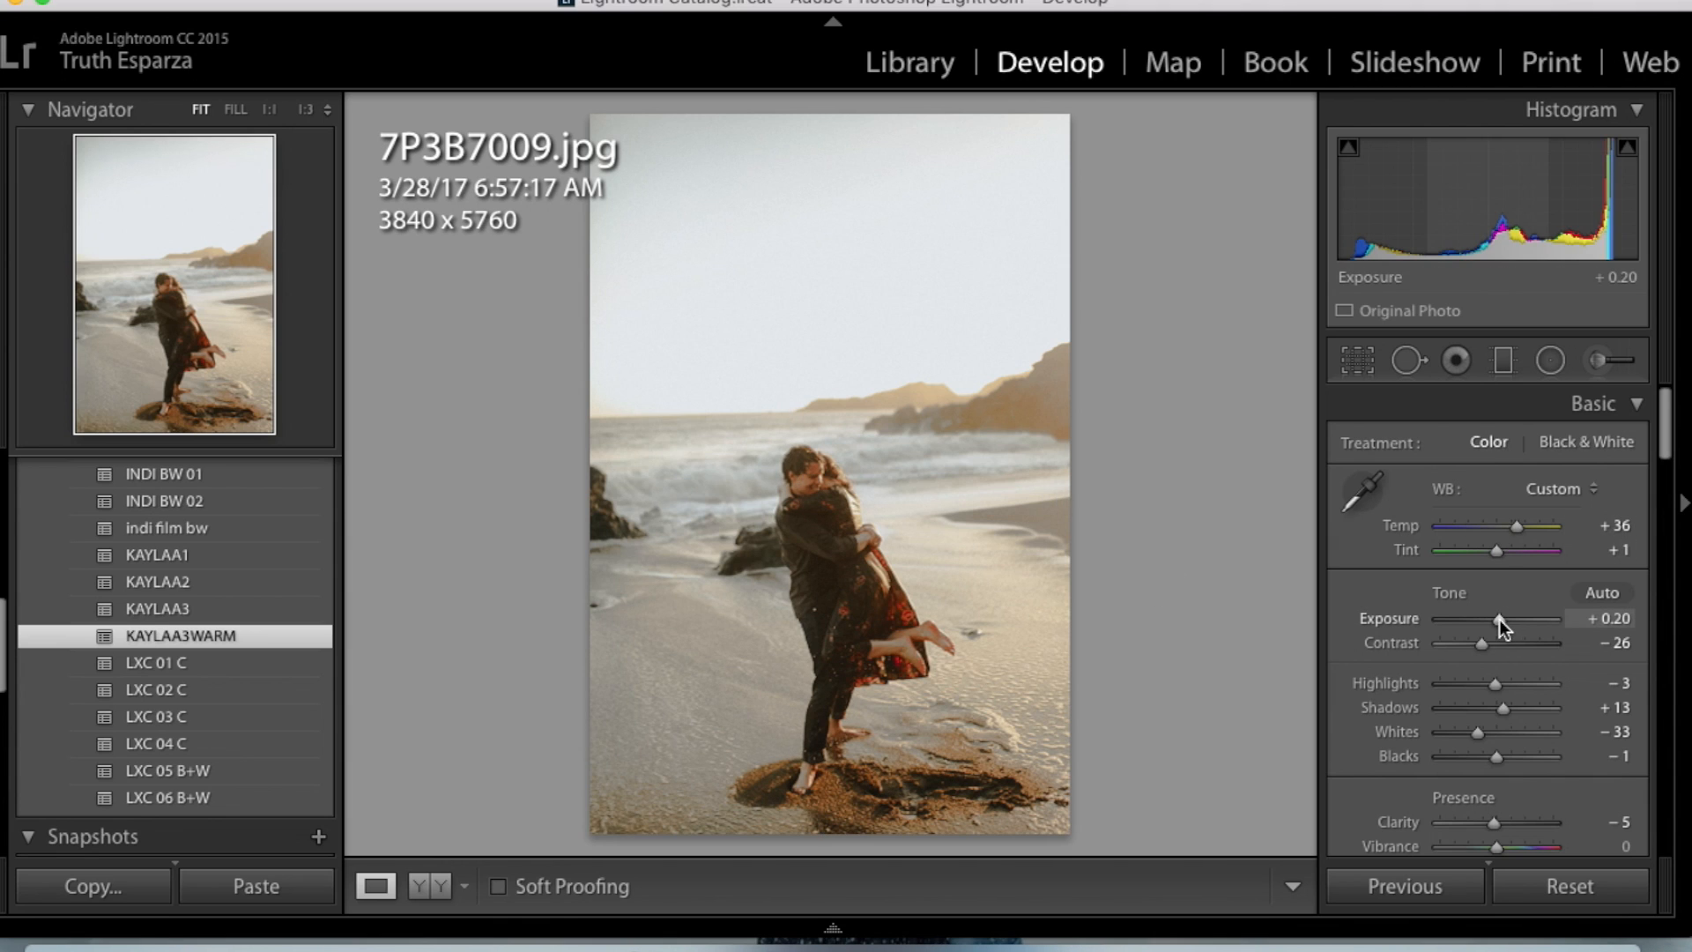
- On 7P3B7009.jpg, set Exposure to −0.65, Shadows to +8, Highlights to +52 and Temp to +24, comparing the edit with the original
left_click_drag(1499, 618, 1490, 618)
left_click_drag(1503, 708, 1499, 708)
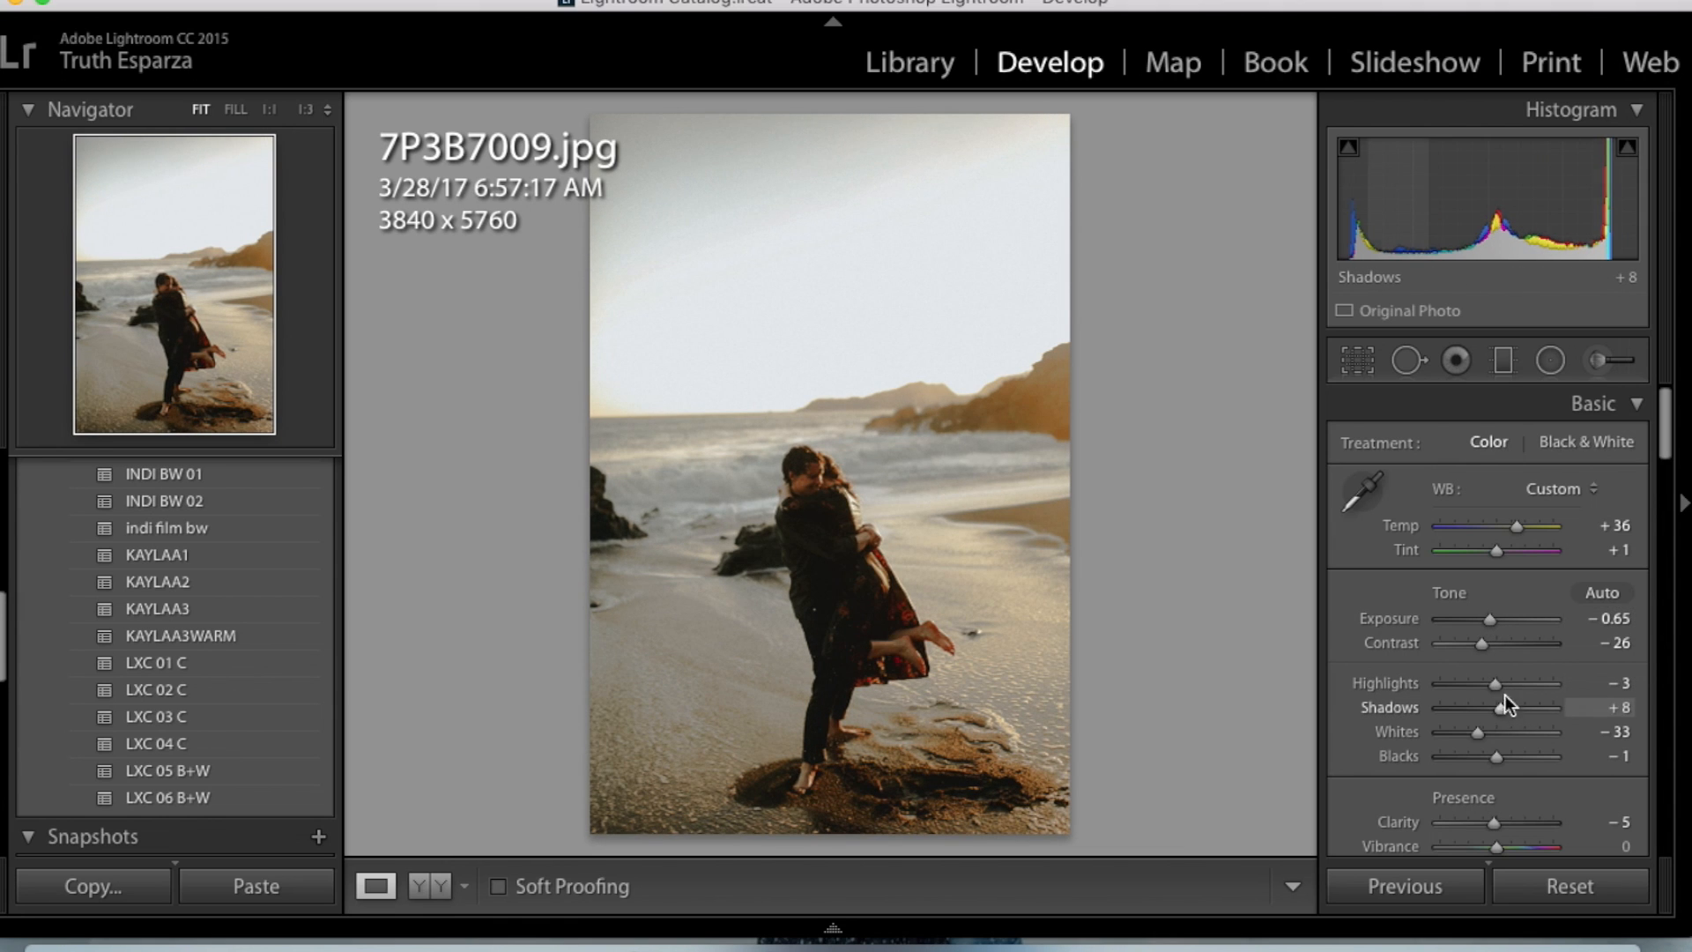
mouse_move(1524, 677)
left_mouse_down()
mouse_move(1546, 676)
mouse_move(1498, 690)
left_mouse_up()
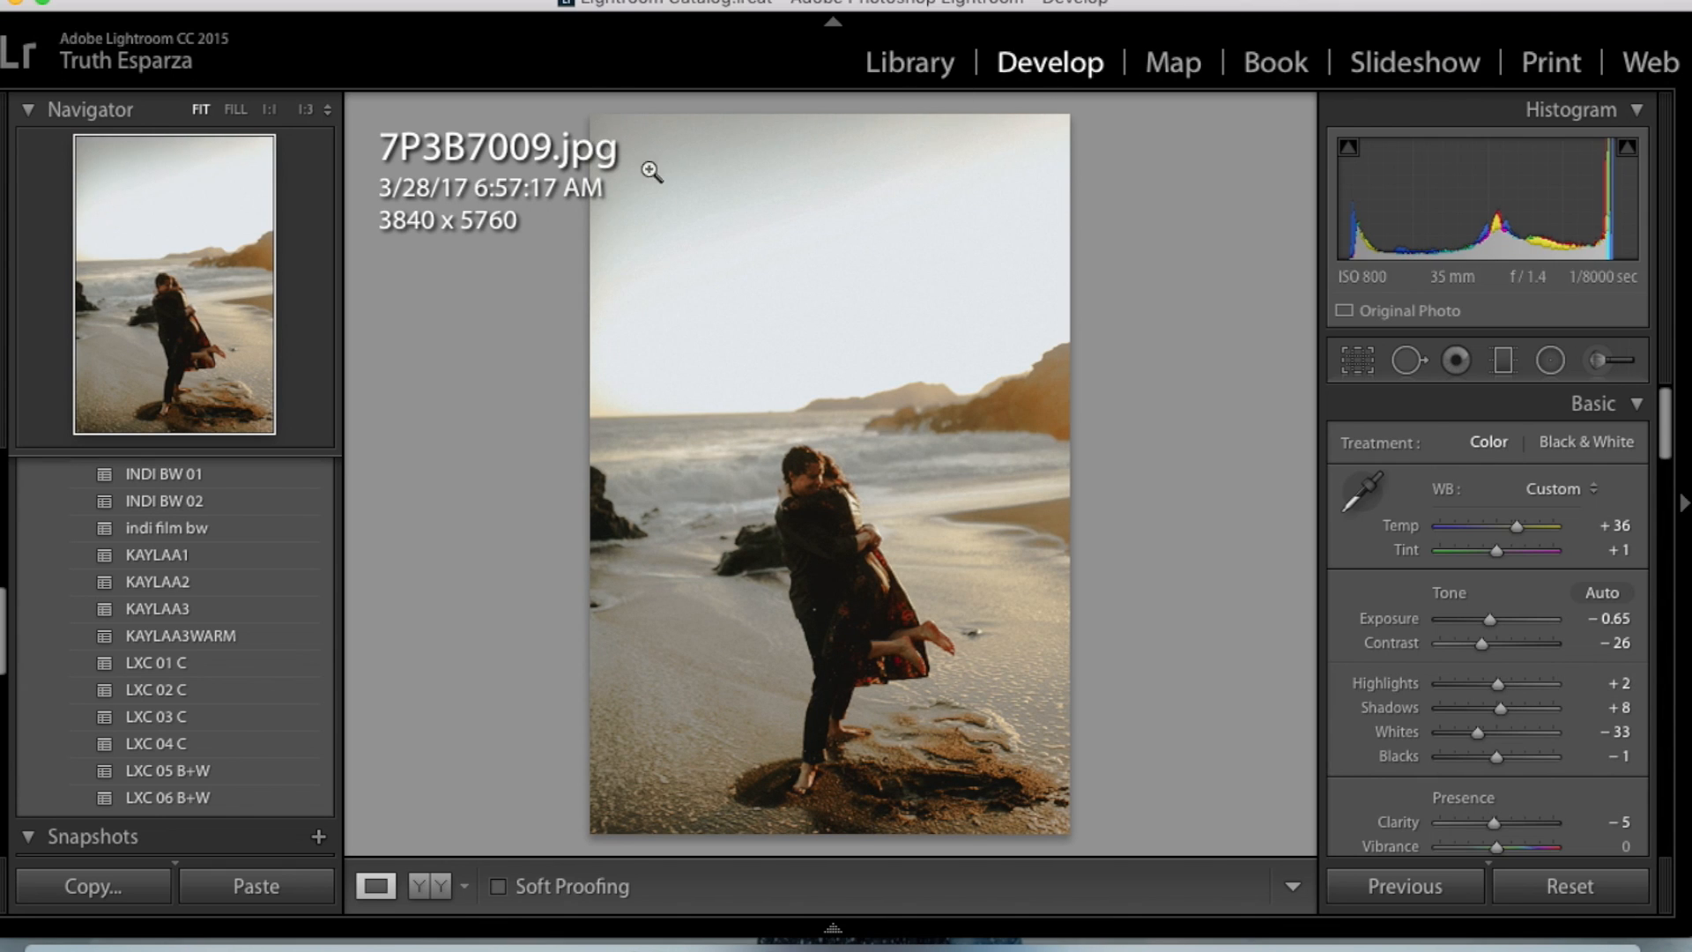
left_click(1526, 689)
key("backslash")
key("backslash")
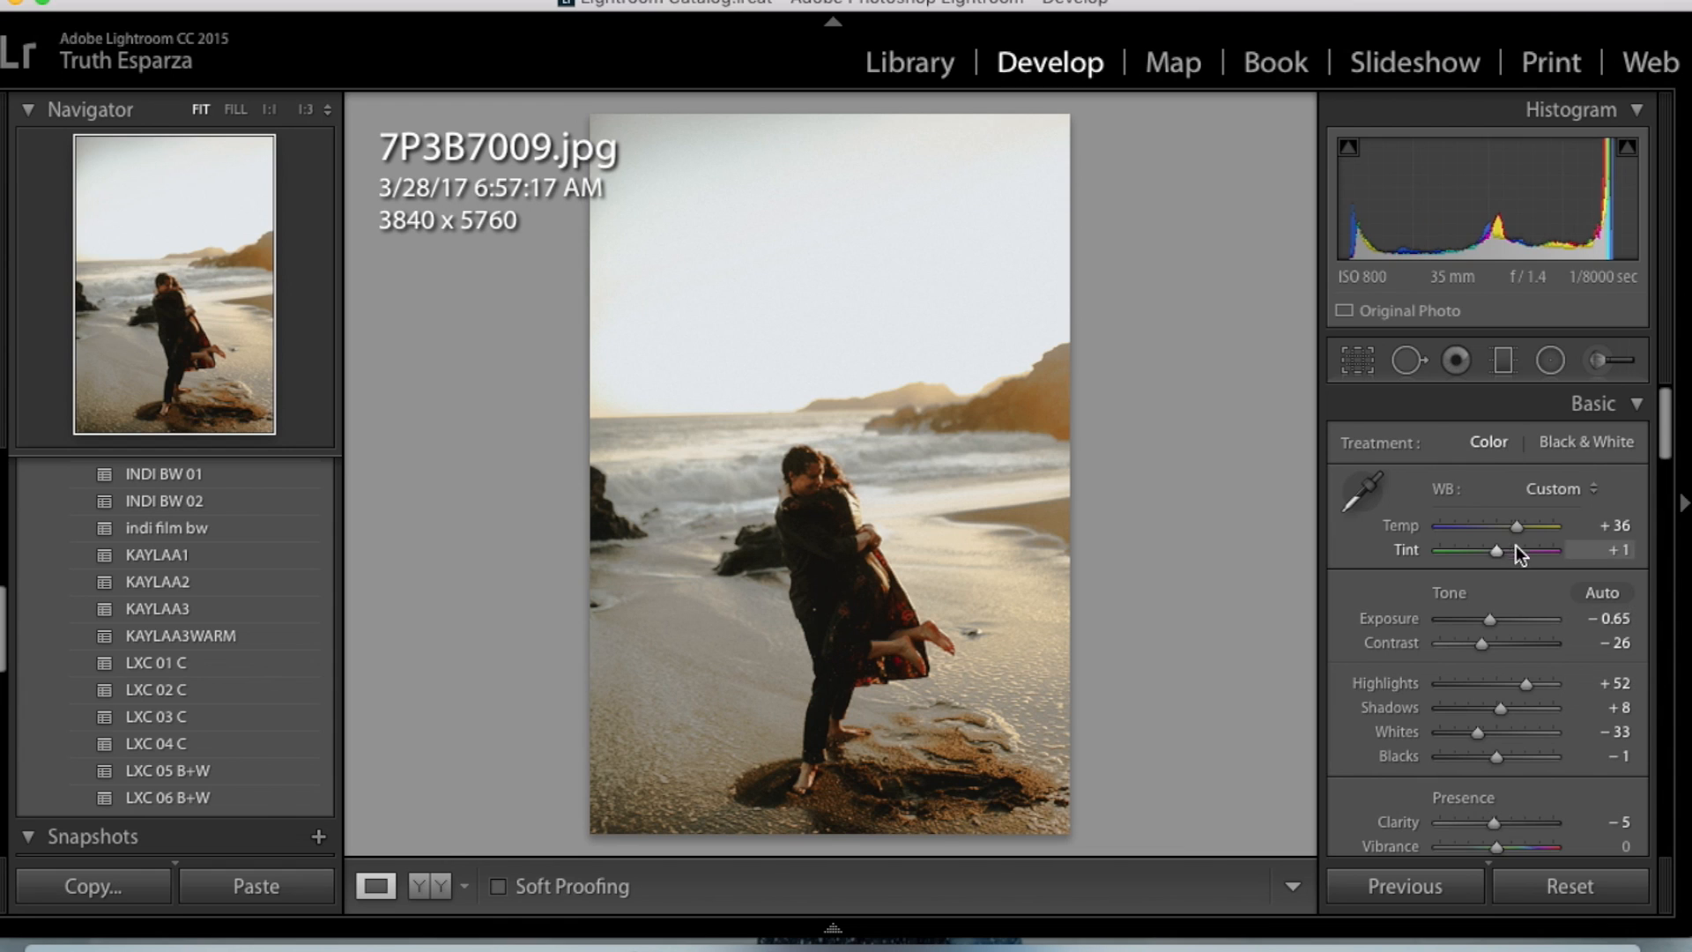
left_click_drag(1518, 536, 1514, 535)
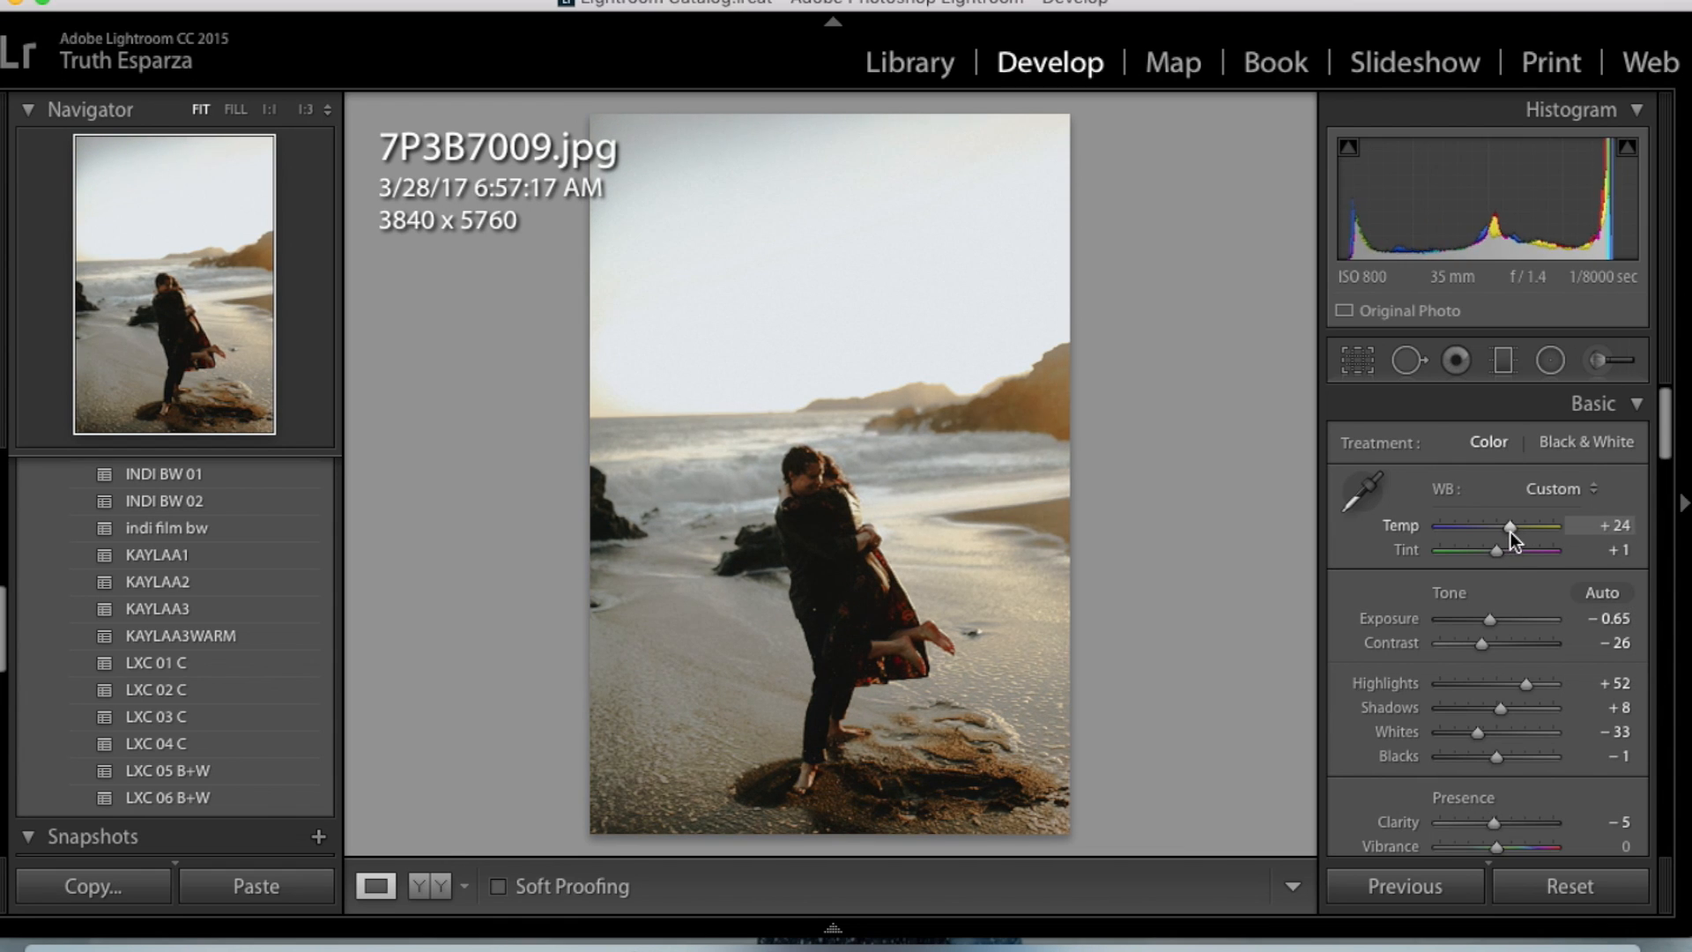
key("backslash")
key("backslash")
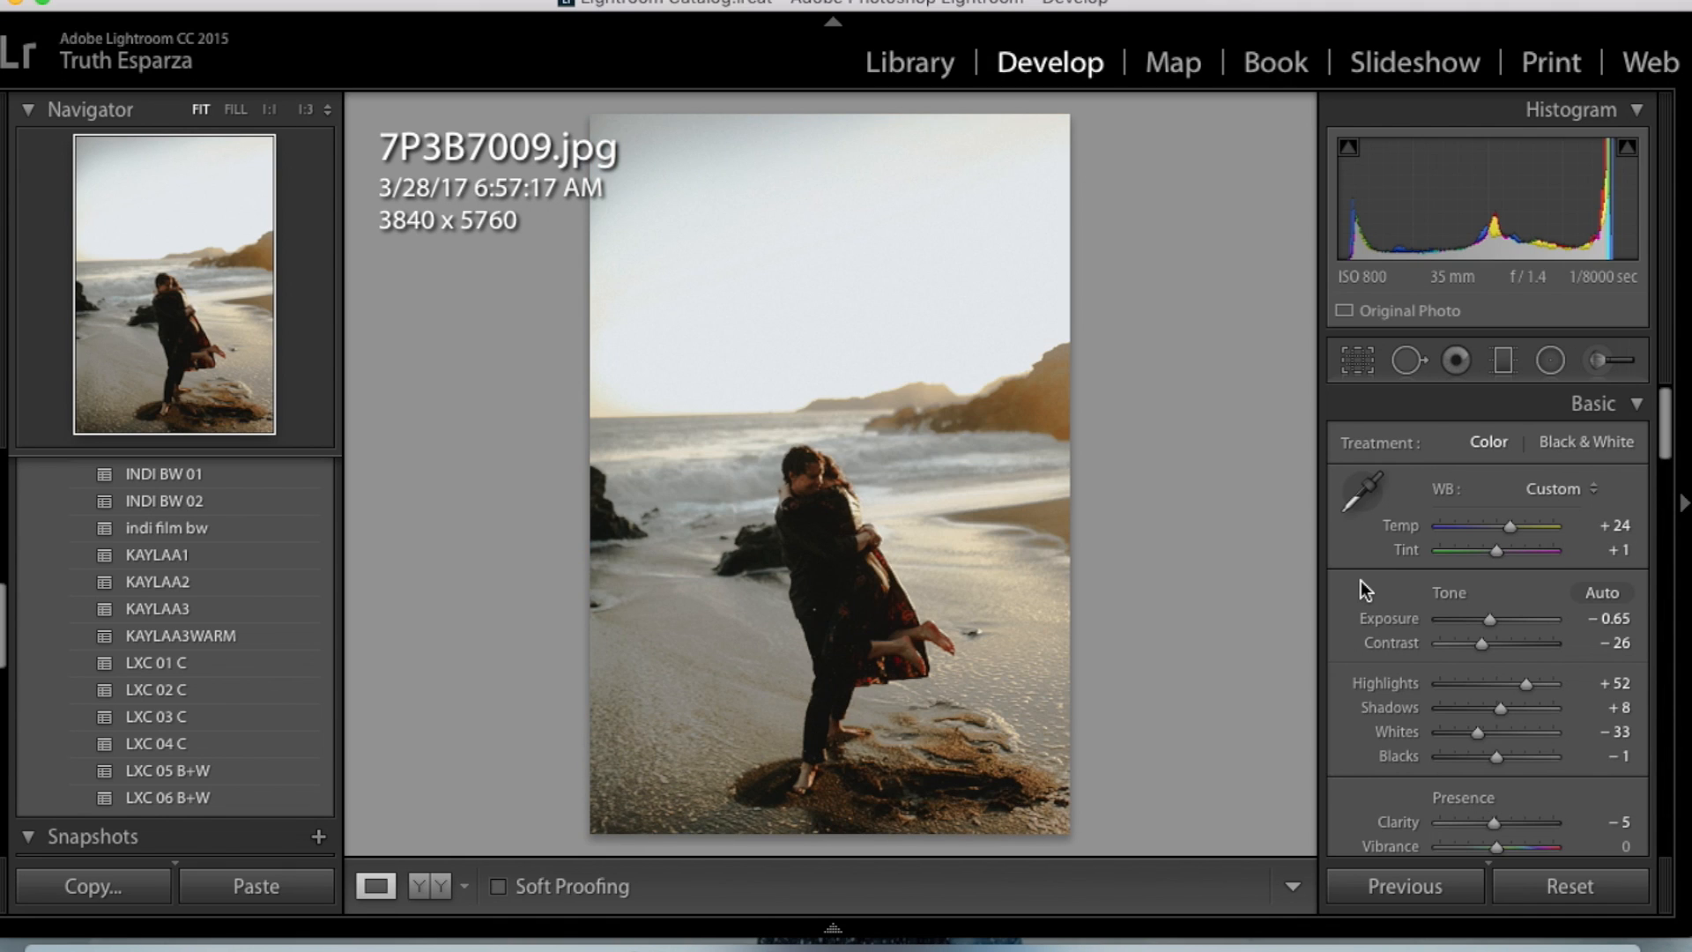
key("Right")
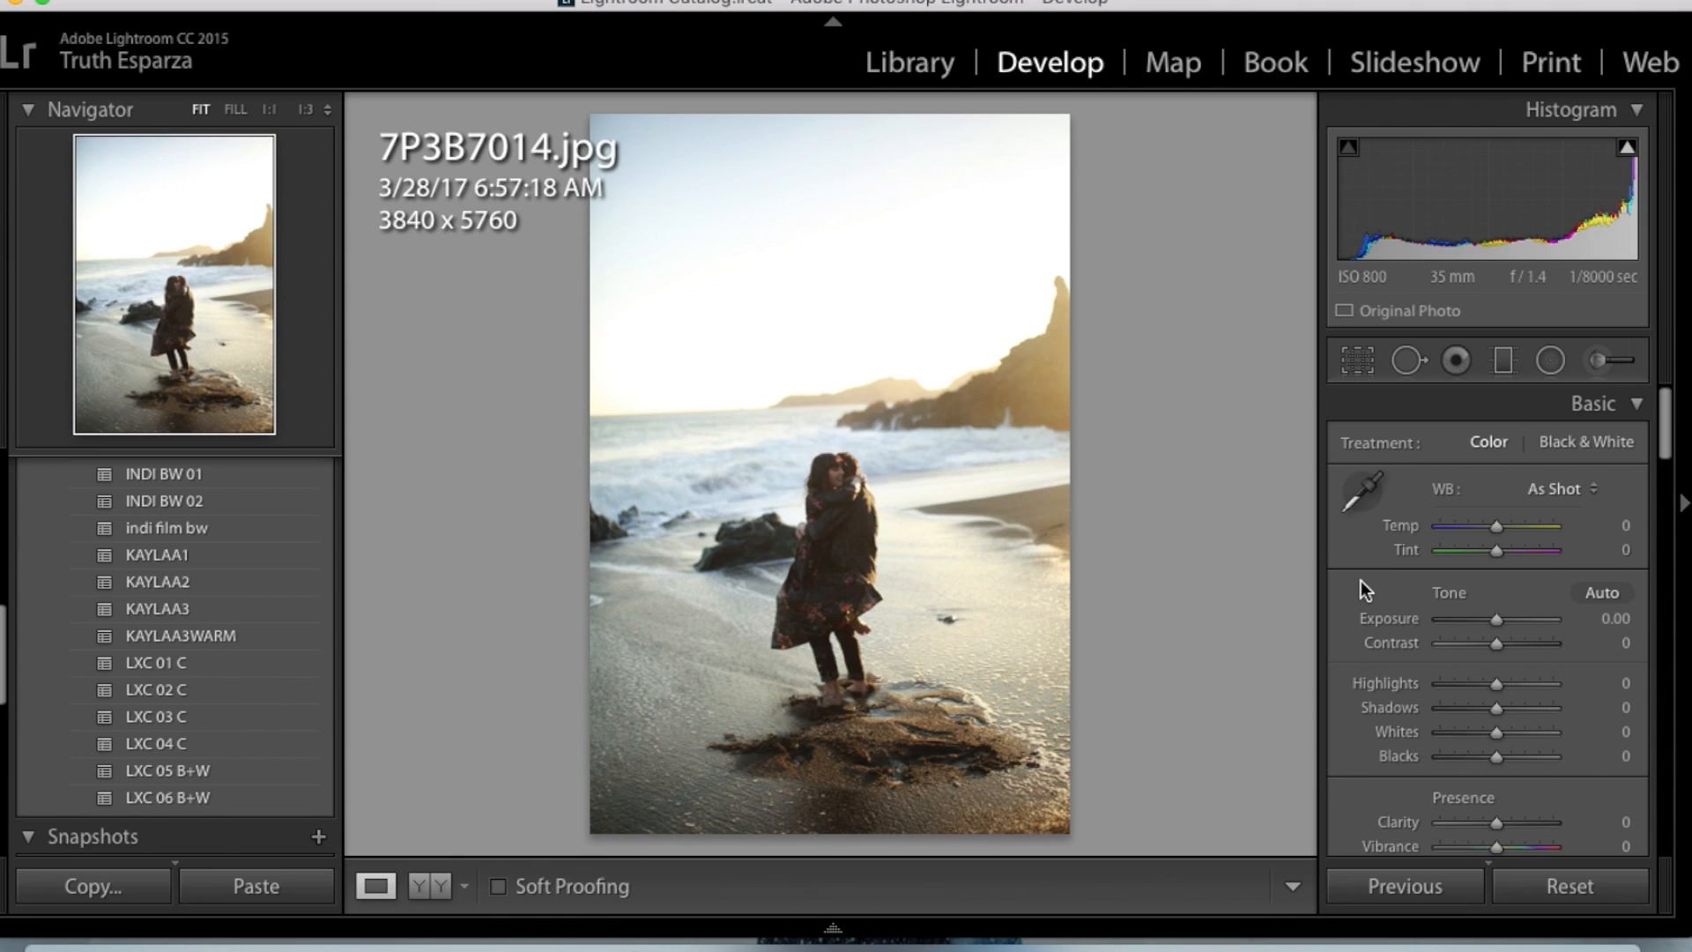
key("Left")
key("ctrl+shift+v")
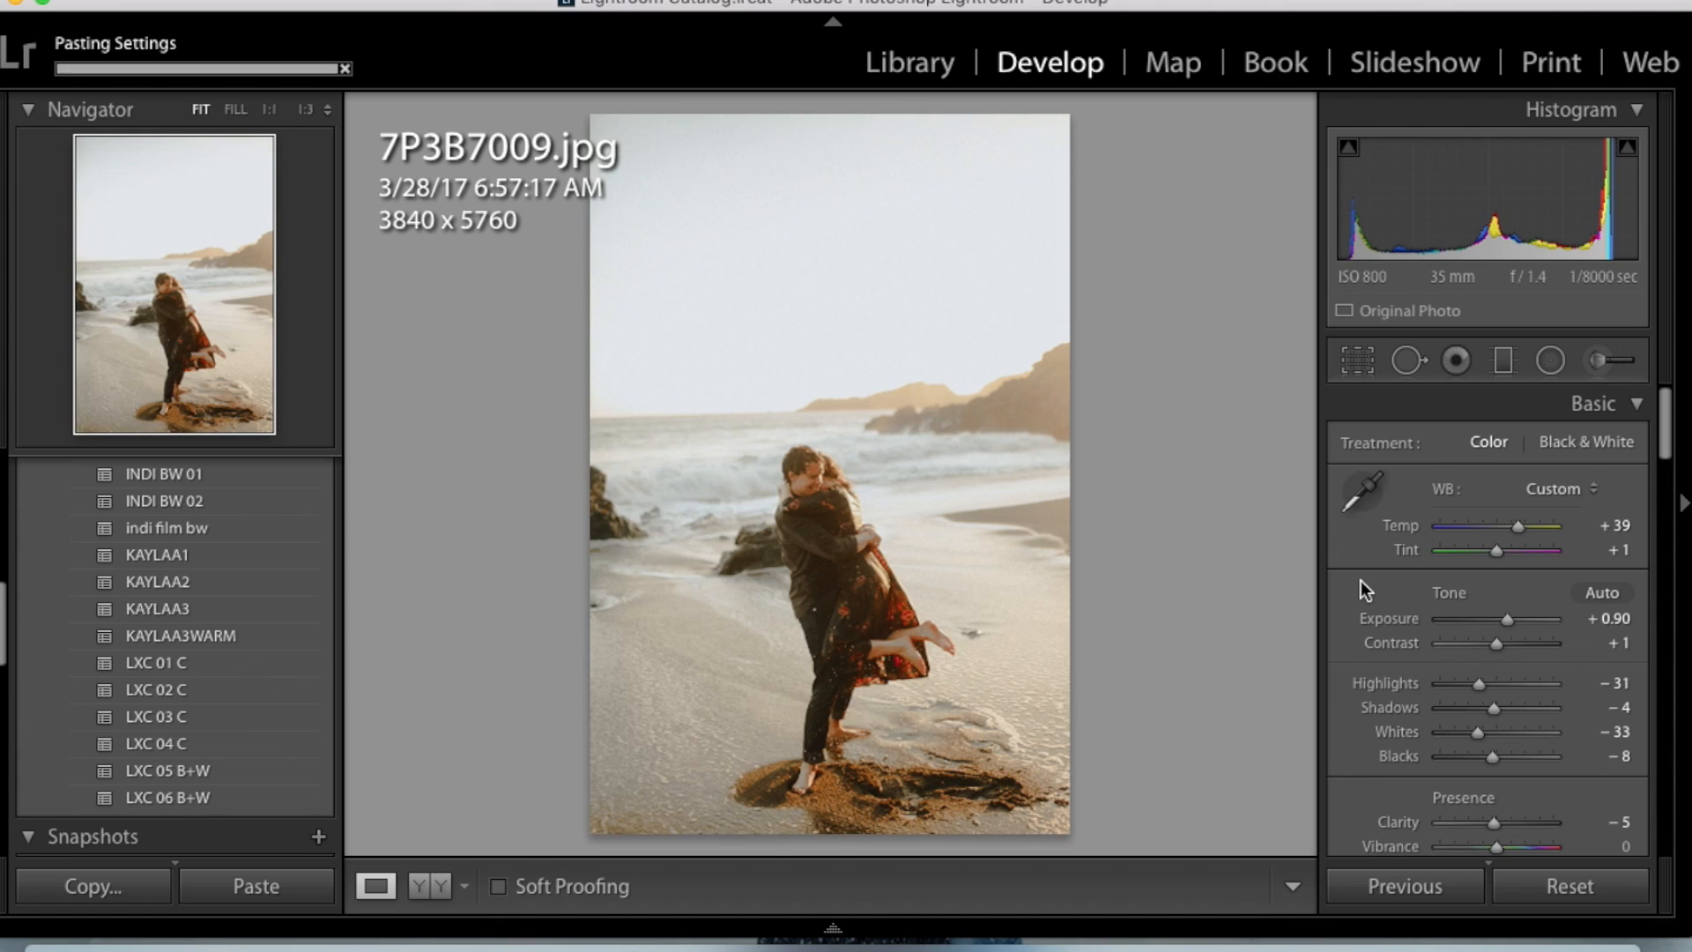
key("ctrl+z")
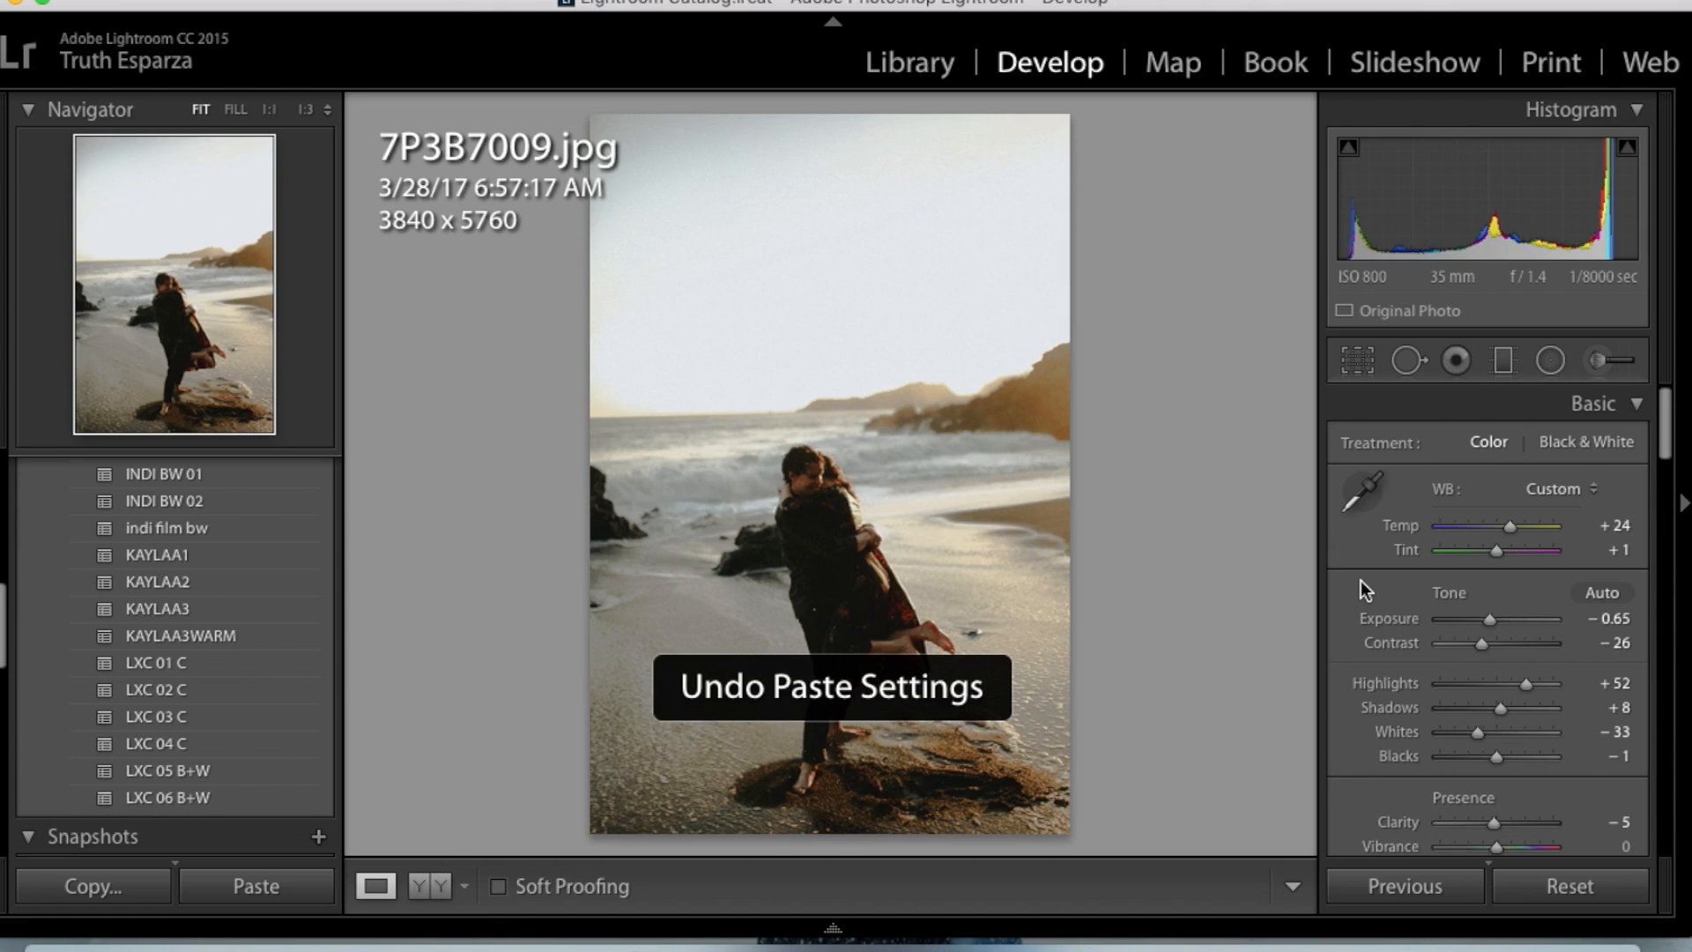
- Copy all develop settings except Spot Removal from 7P3B7009.jpg and paste them onto 7P3B7014.jpg
key("ctrl+shift+c")
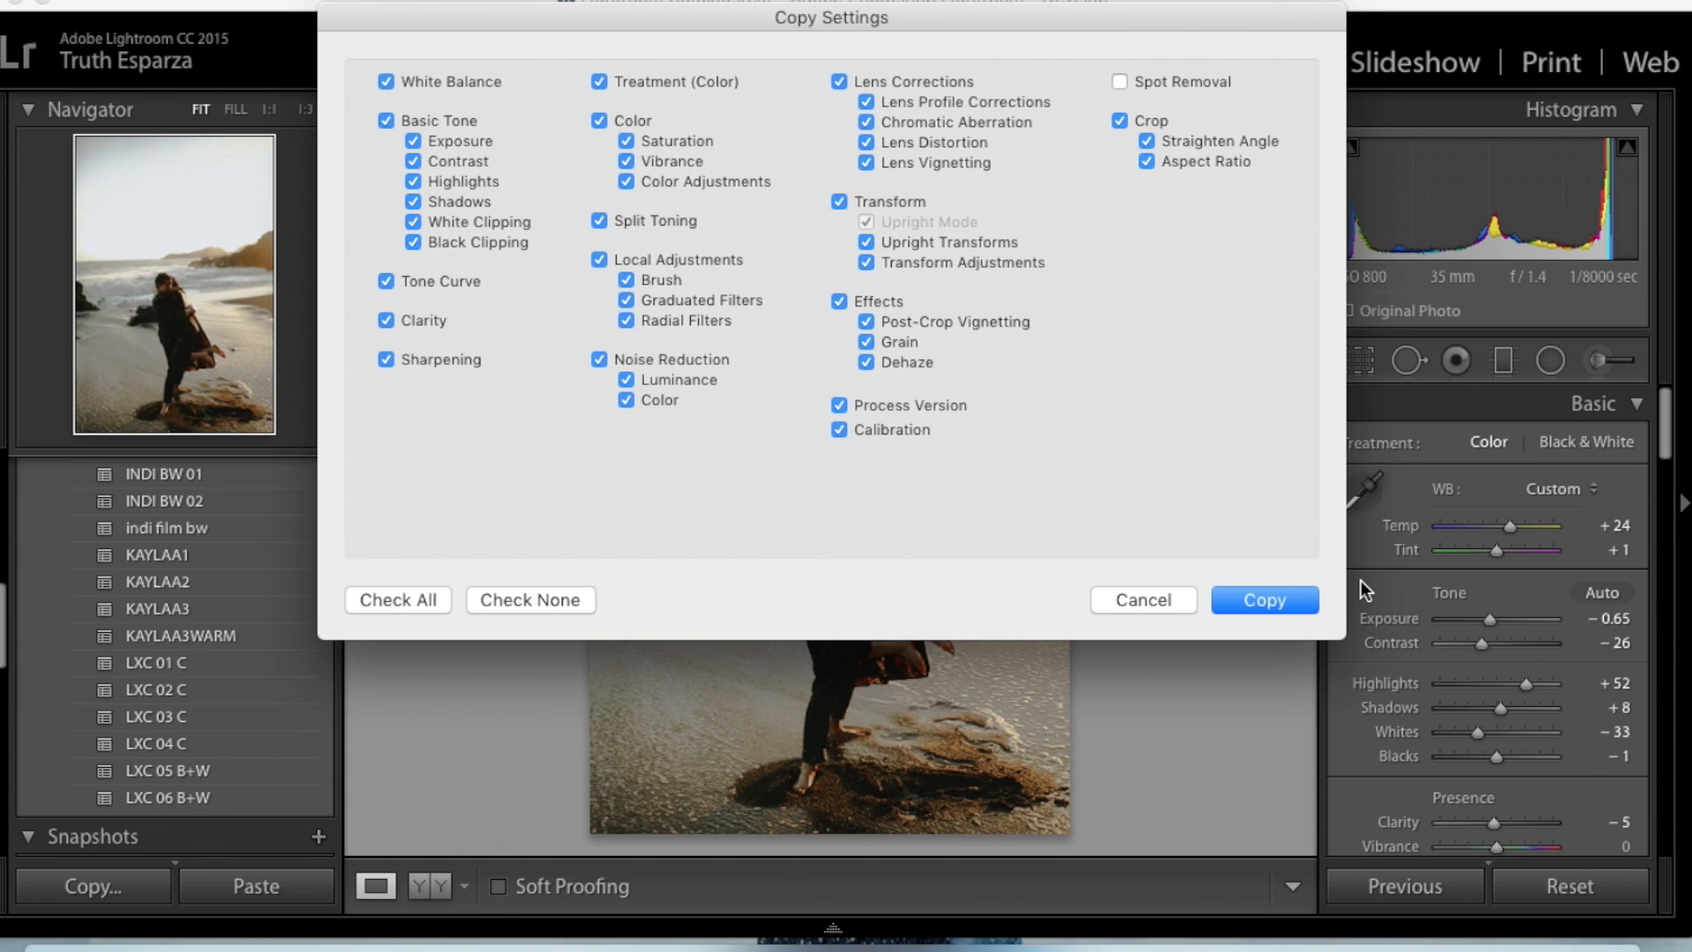
key("Return")
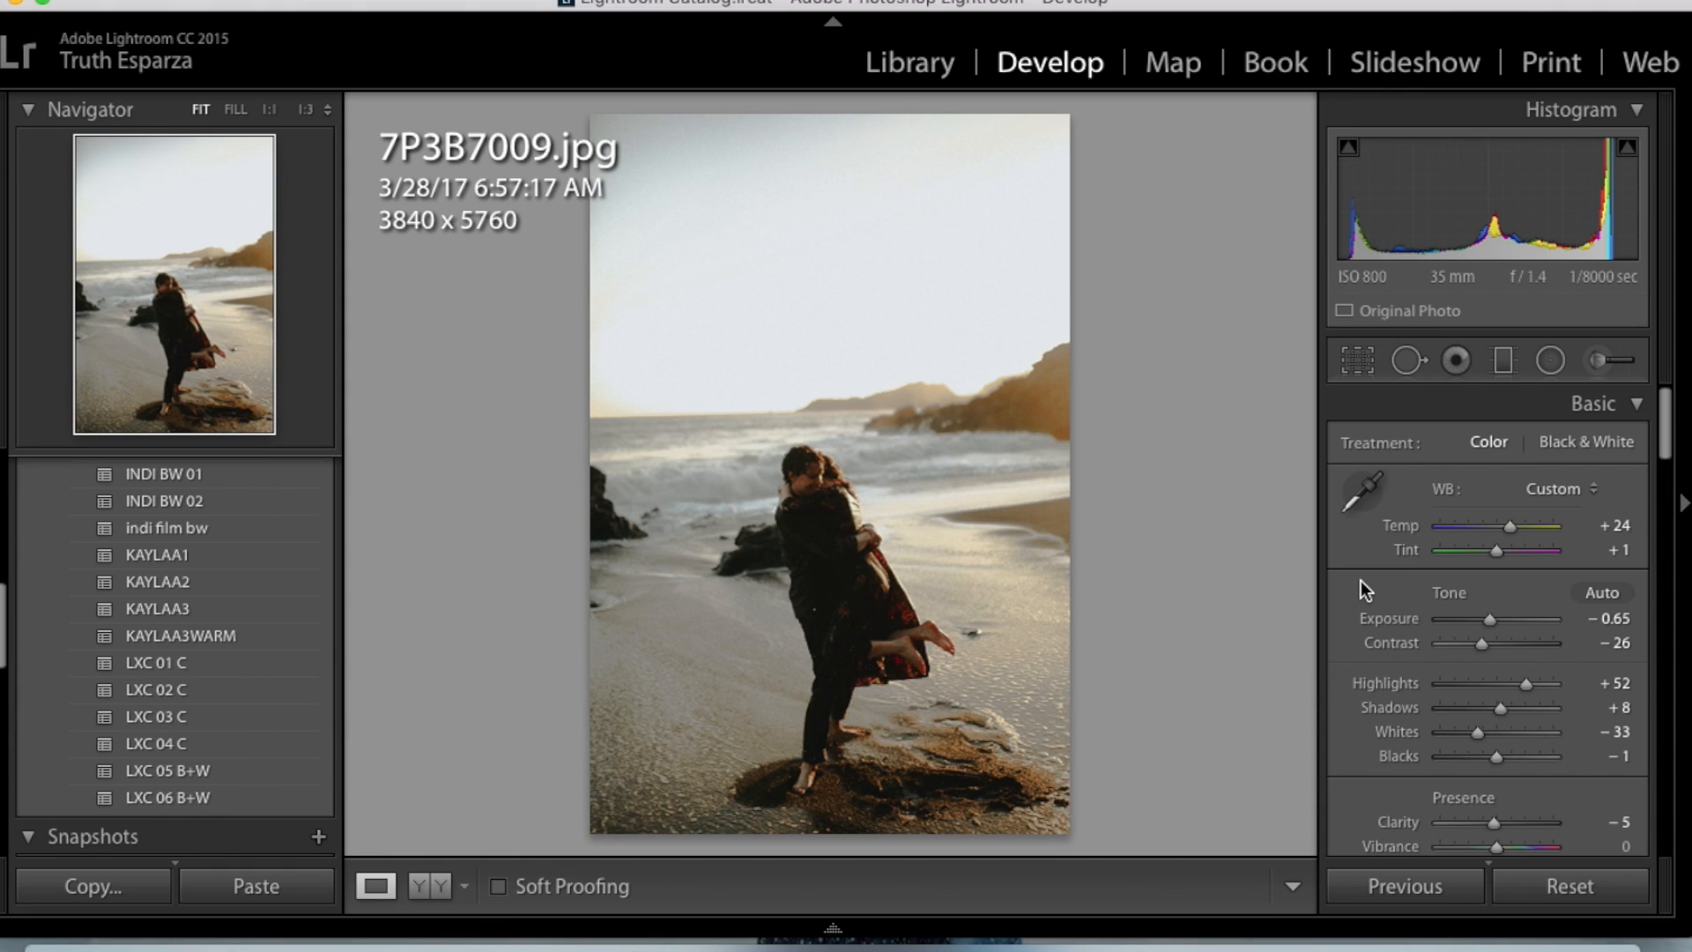
key("Right")
key("ctrl+shift+v")
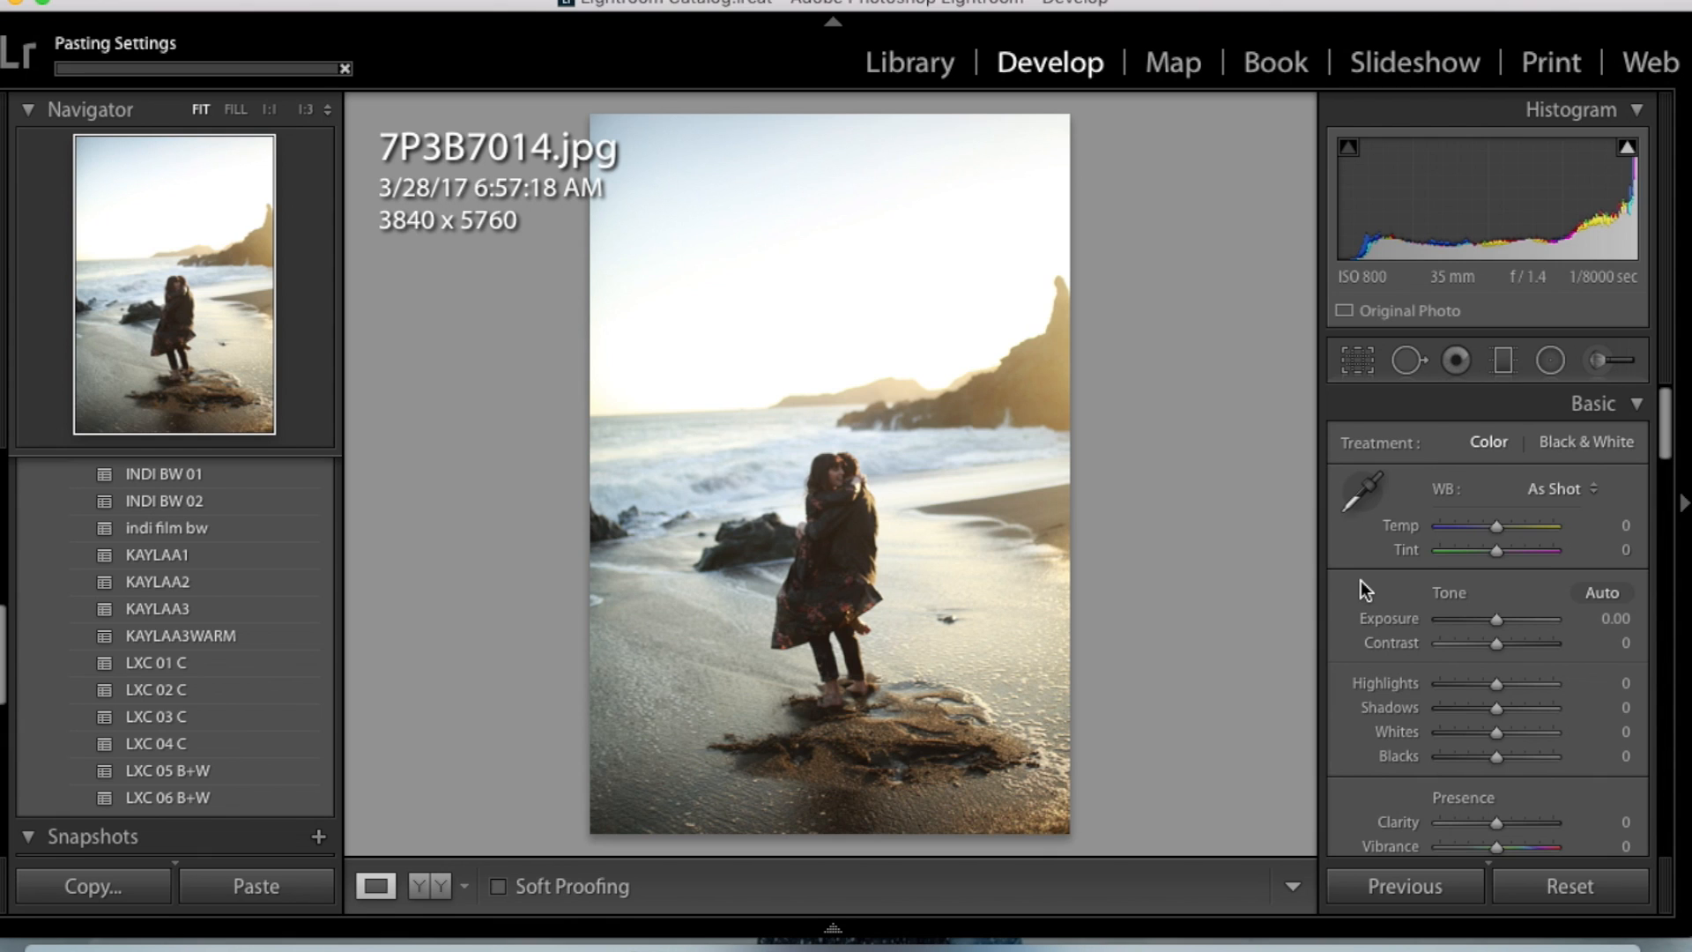
- Browse the following beach photos for the next one to edit, up to 7P3B7023.jpg
key("Right")
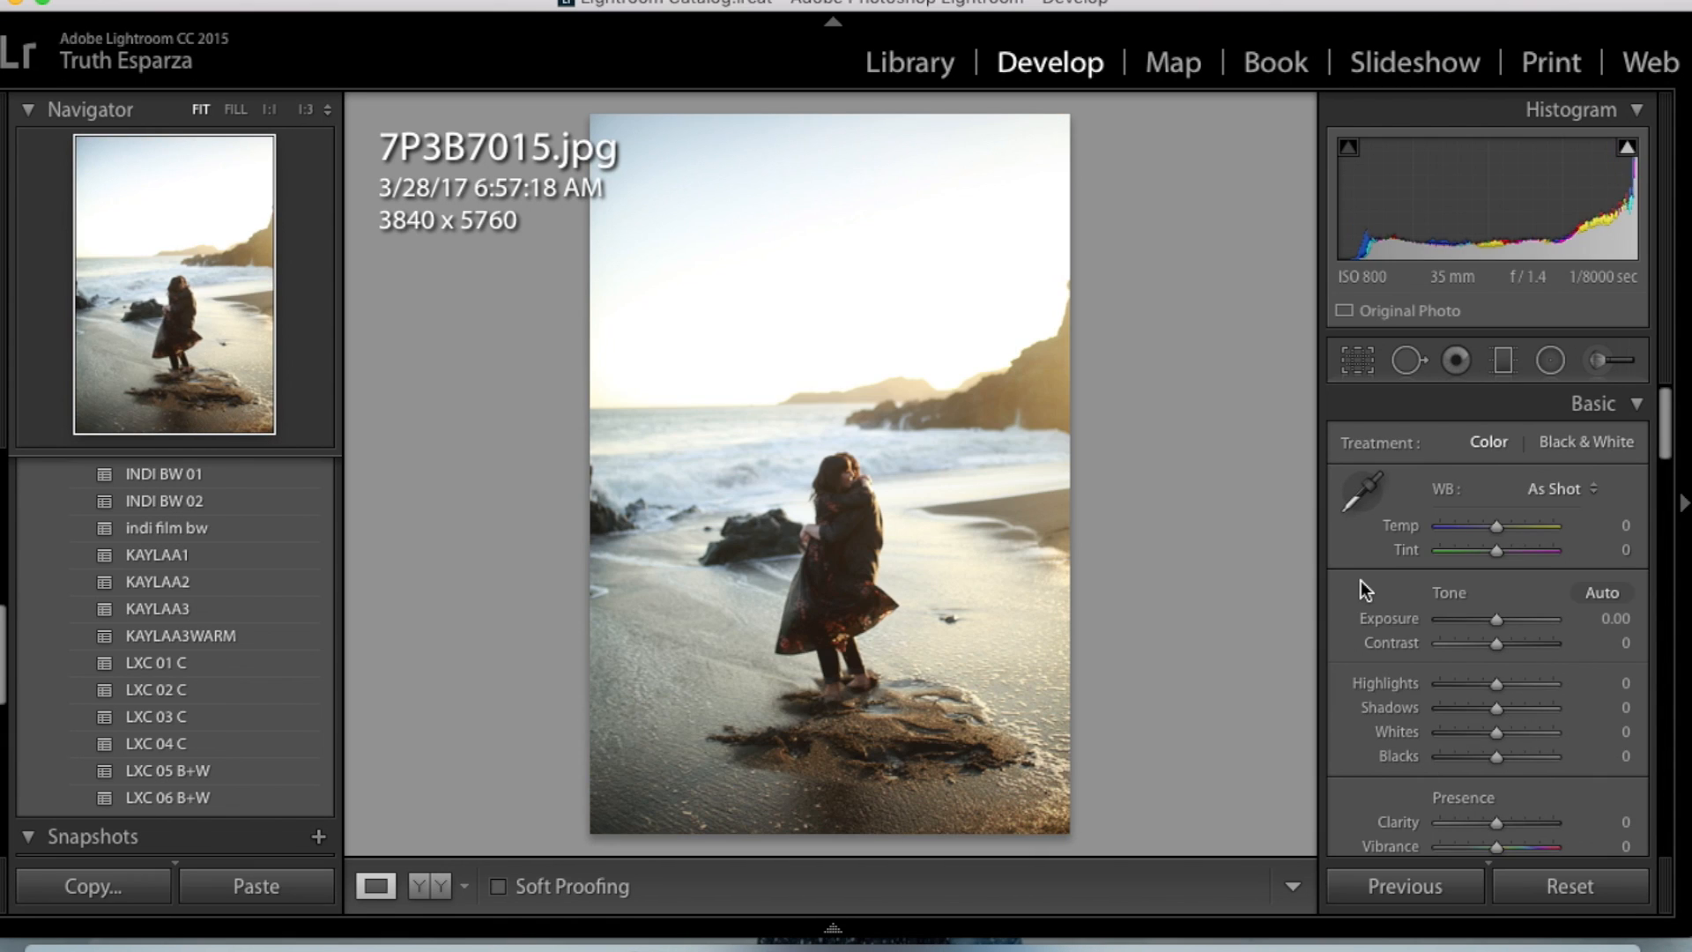
key("Right")
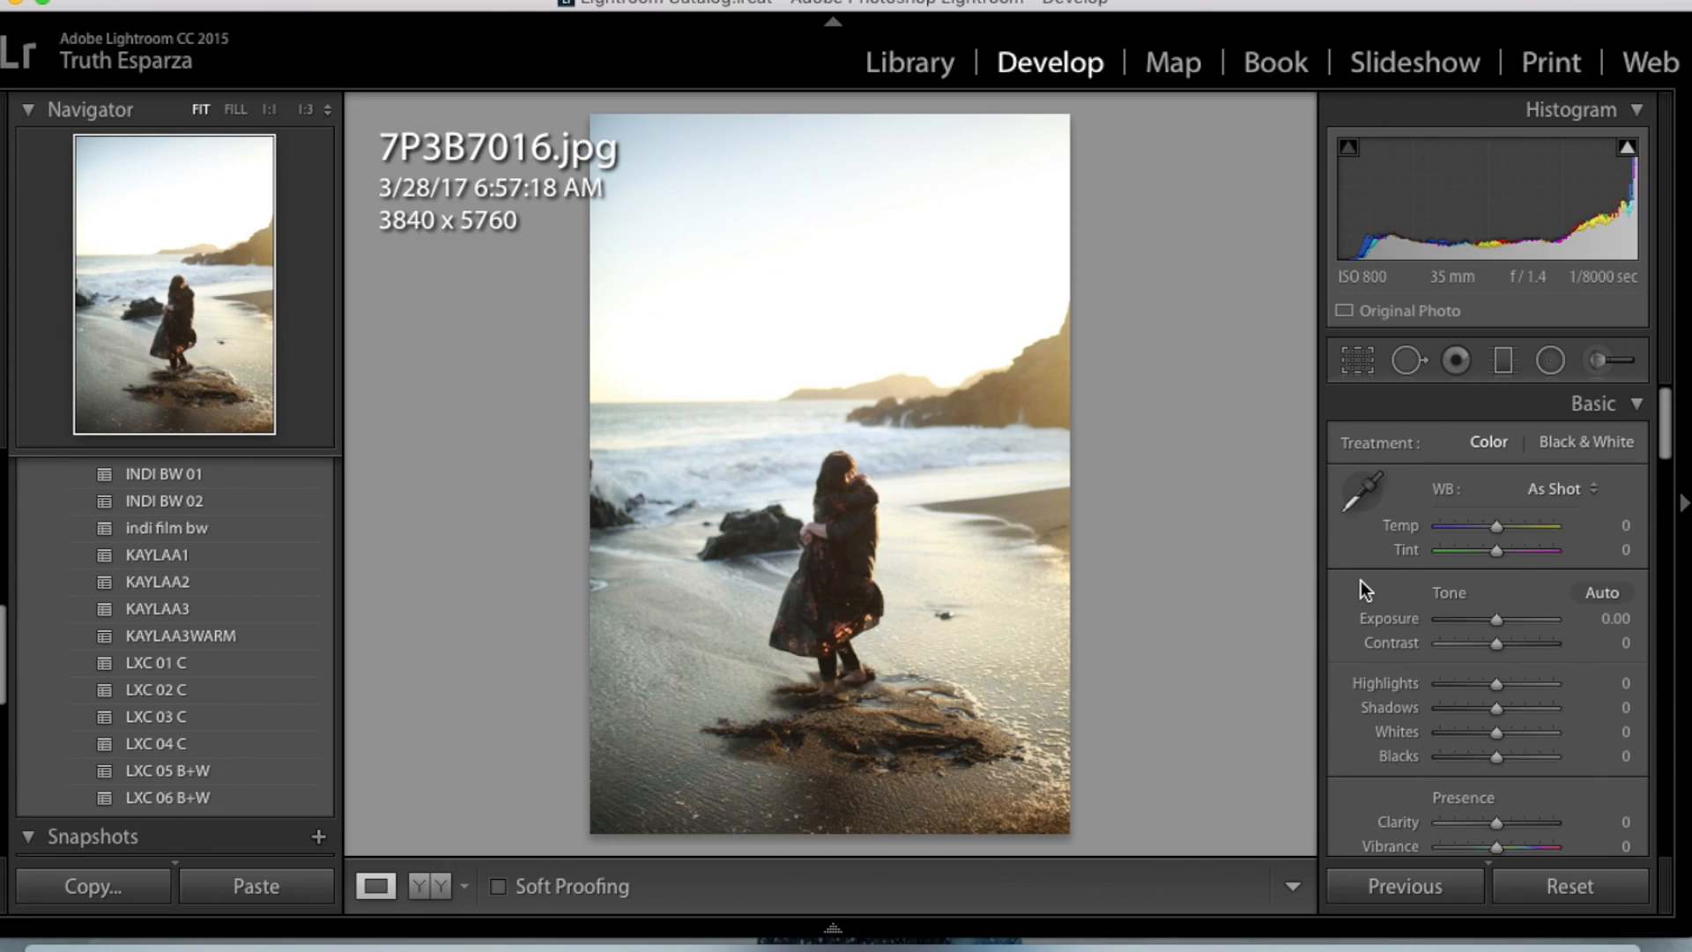
key("Right")
key("Right")
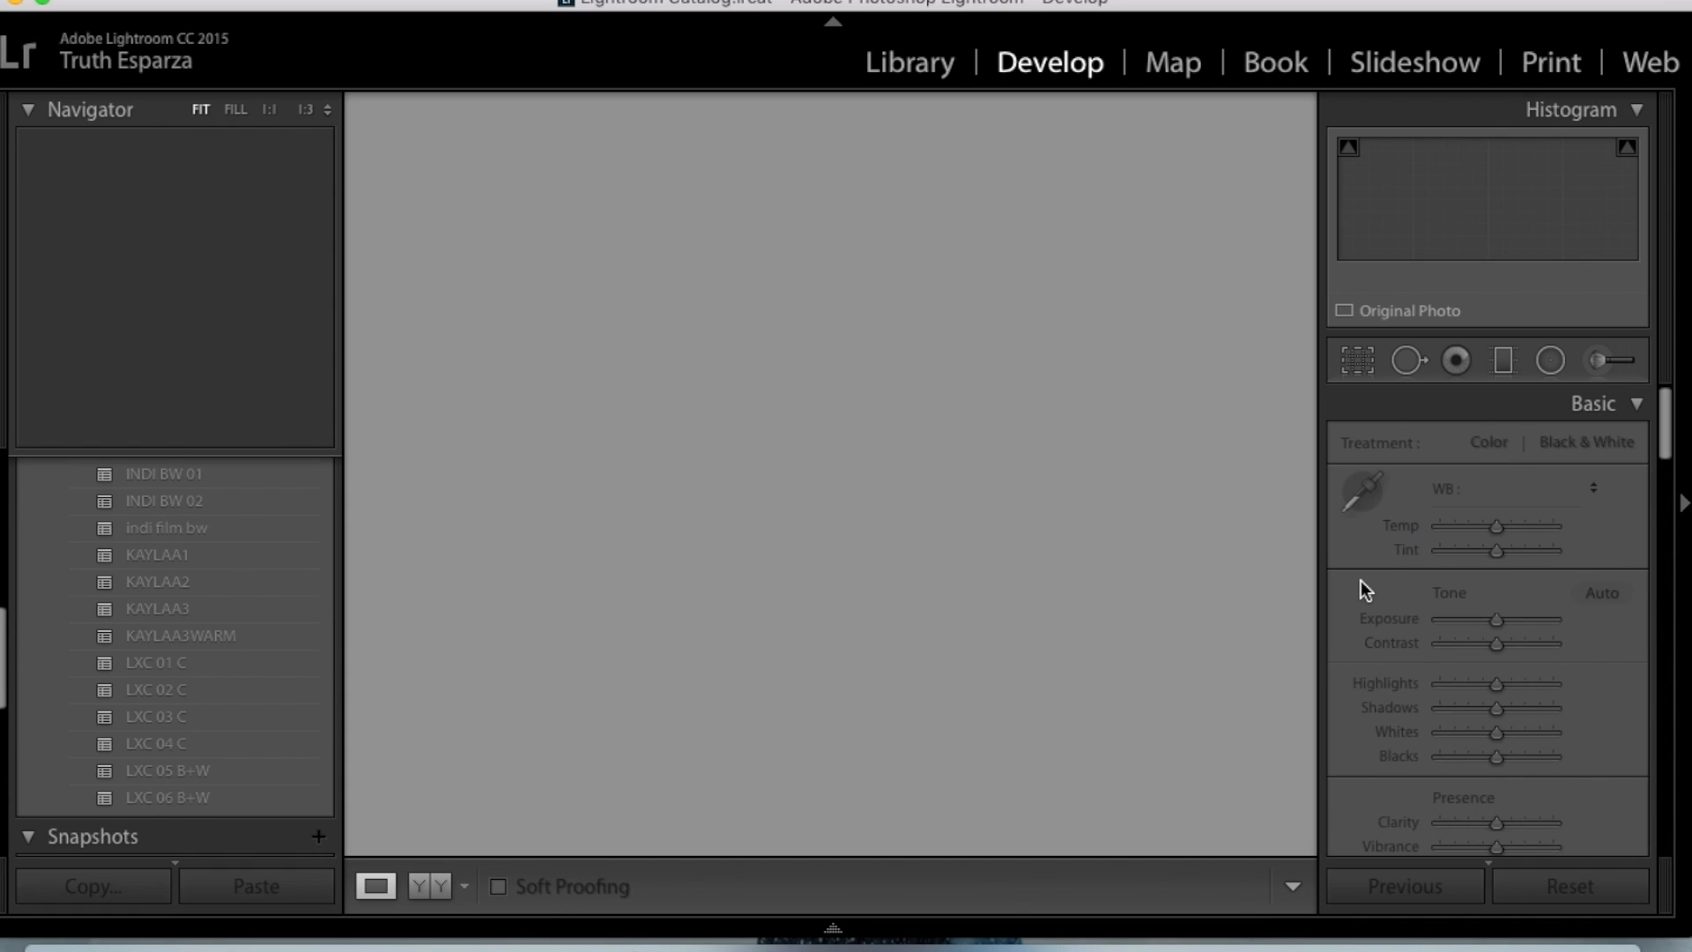
mouse_move(1018, 930)
key("Right")
key("Right")
key("Right")
key("Right")
key("Right")
key("Right")
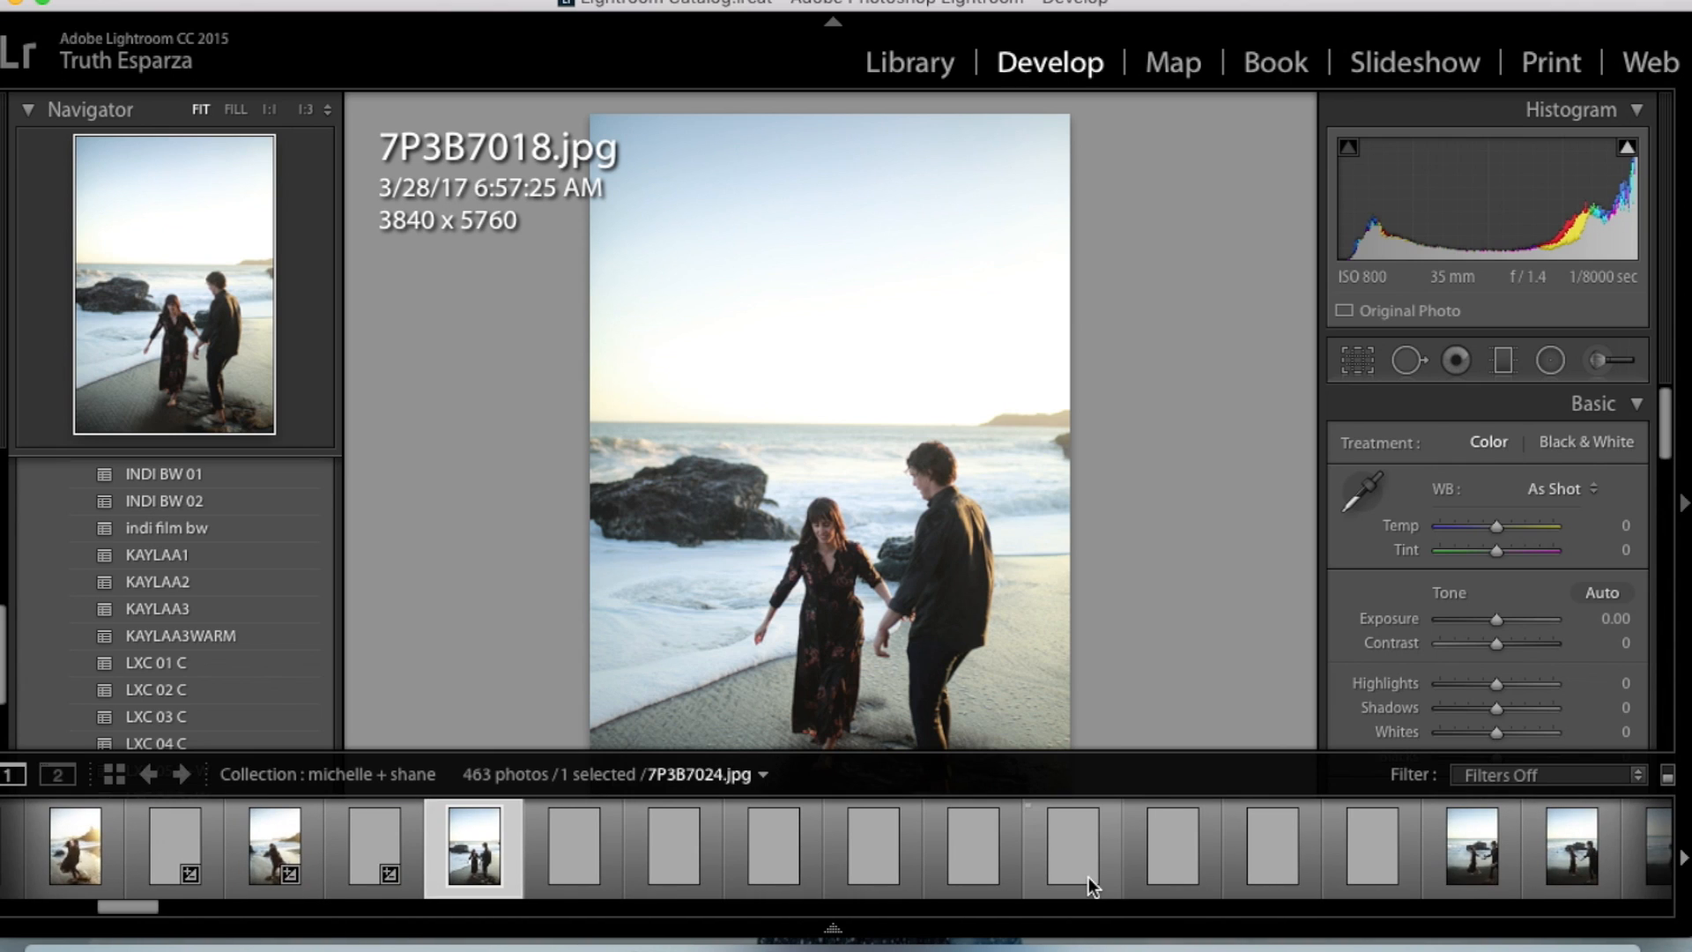
scroll(1022, 864, "right", 2)
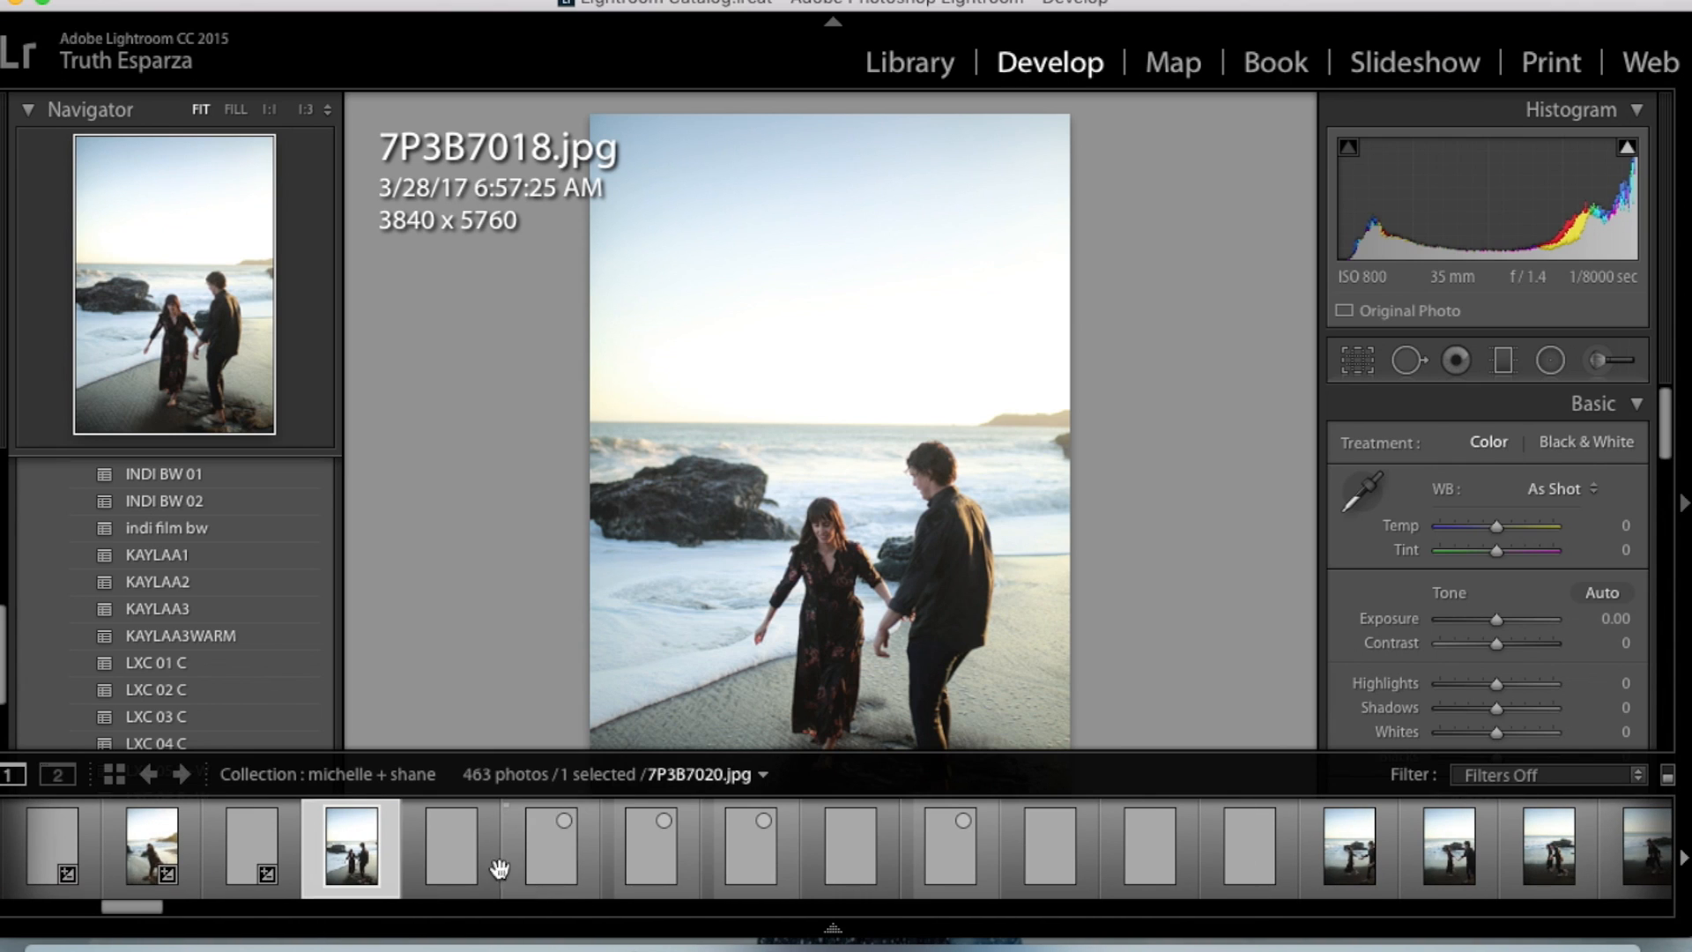
left_click(668, 853)
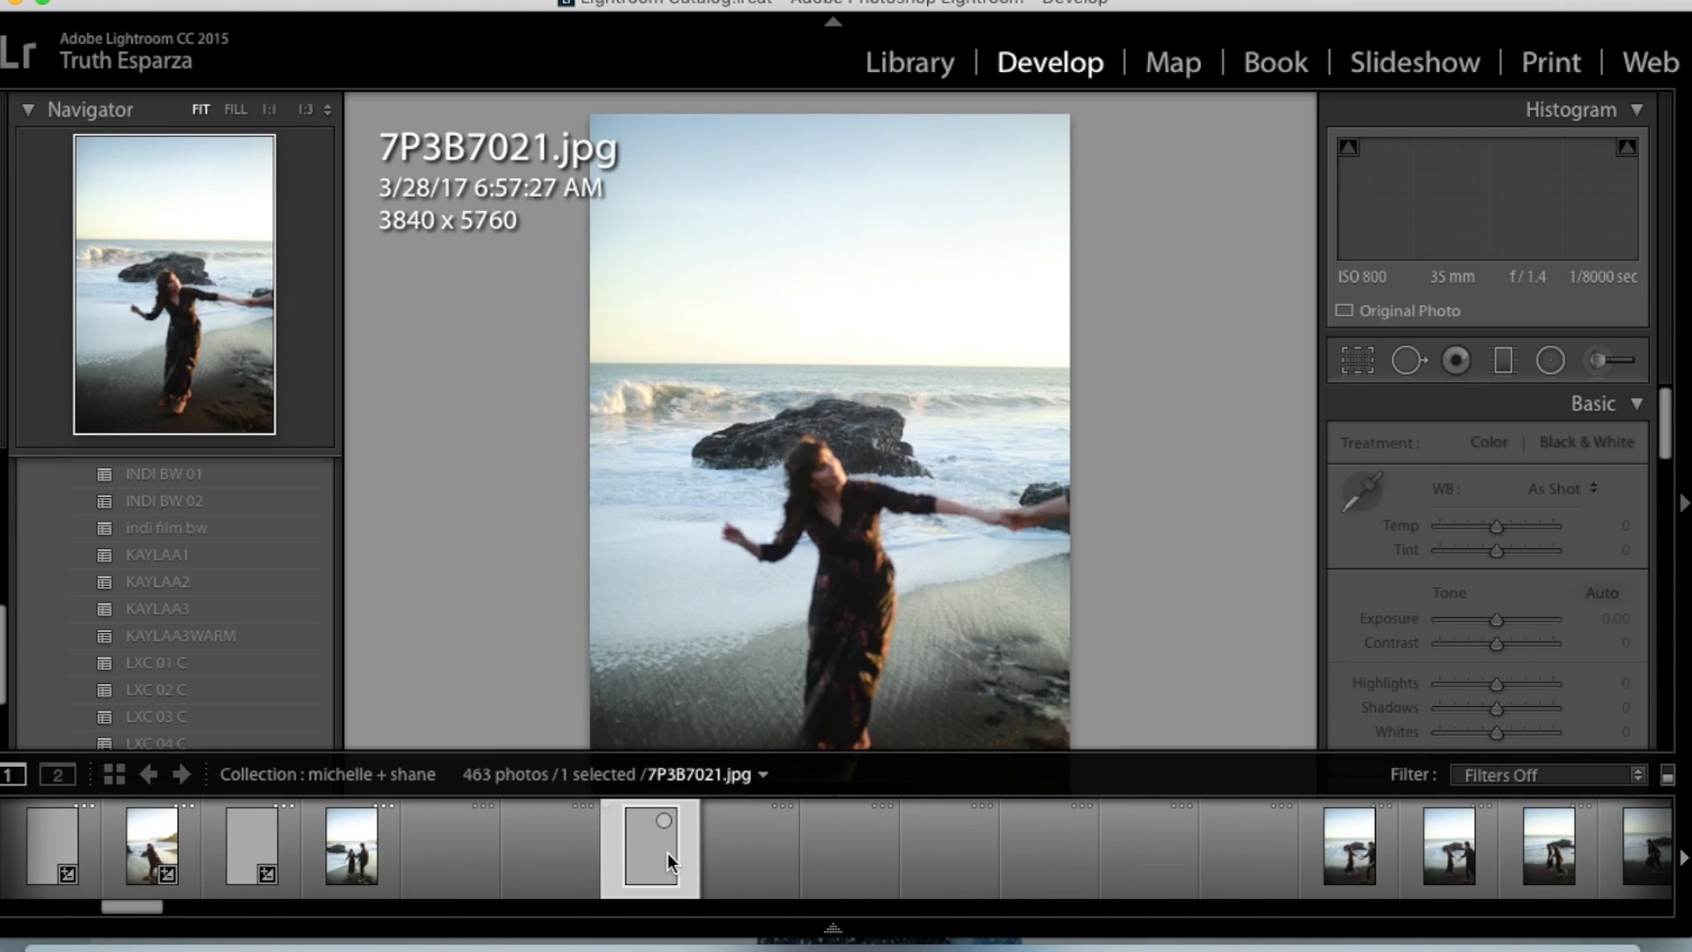
key("Right")
key("Right")
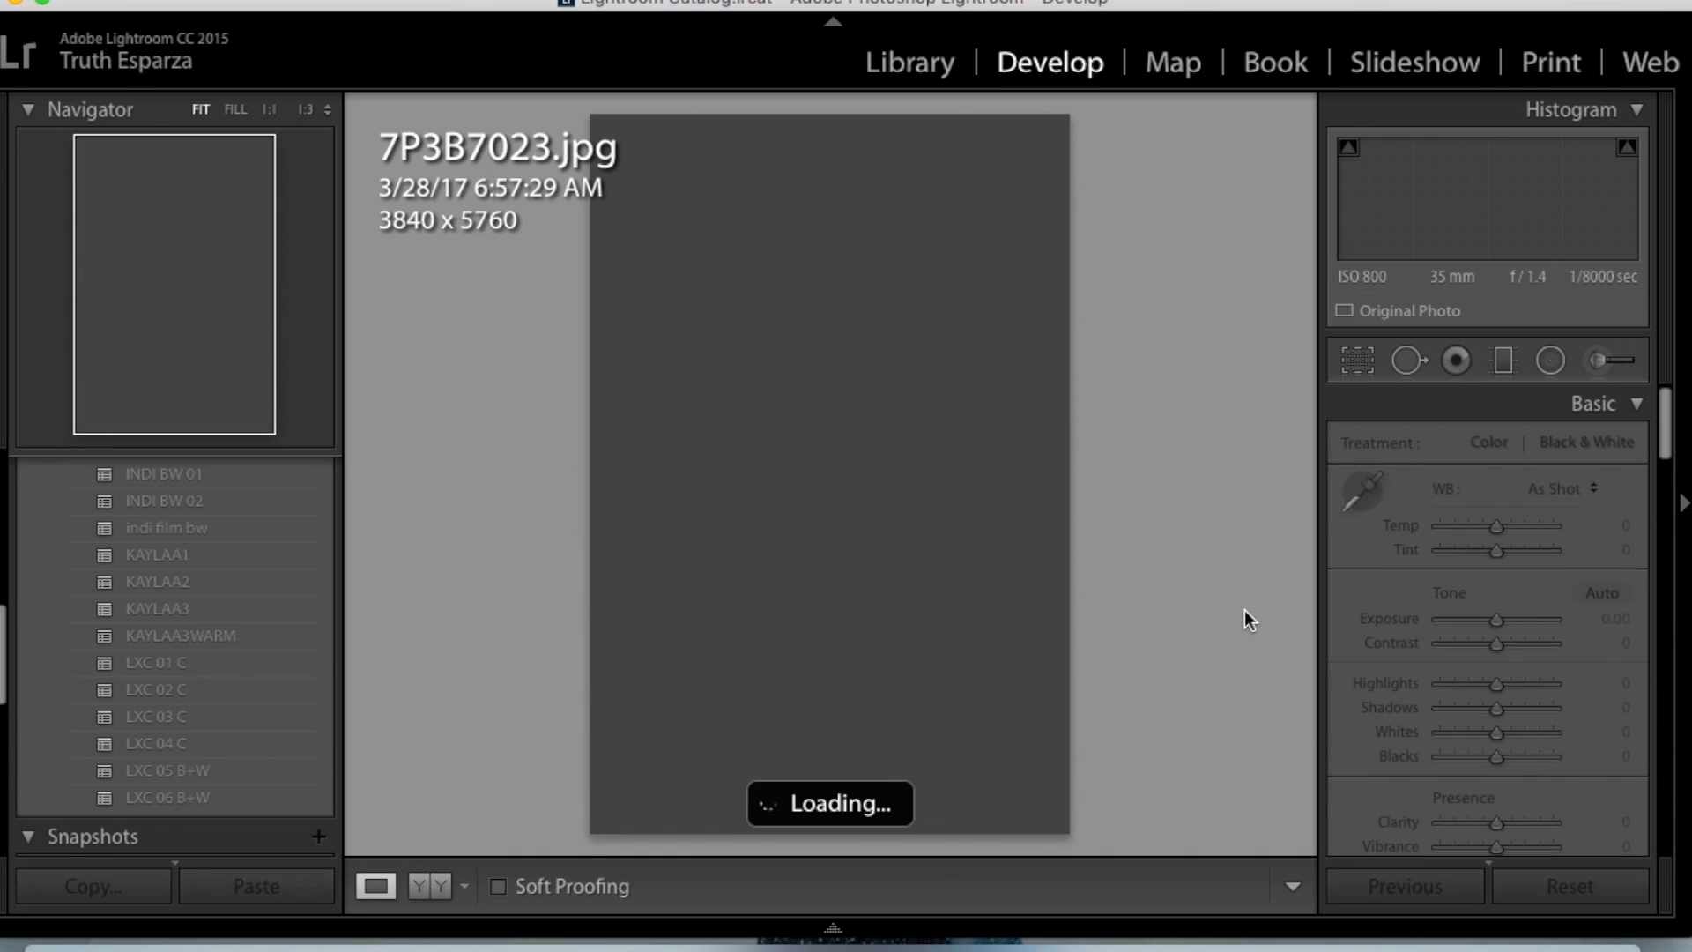
key("Right")
key("Left")
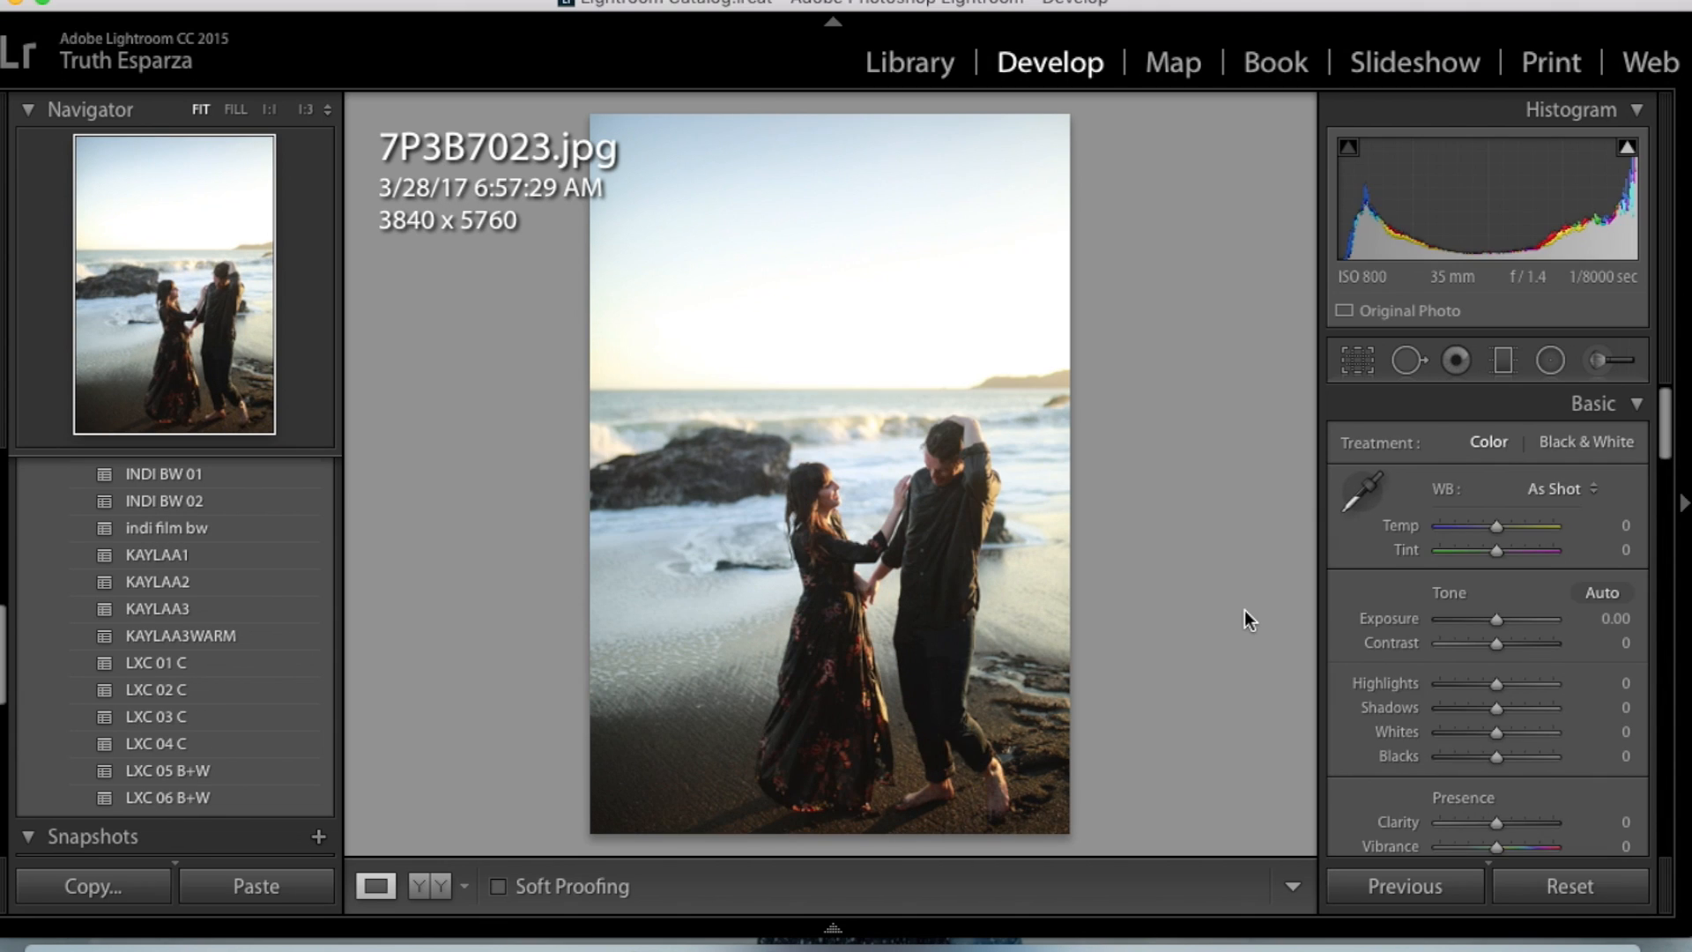
- Compare 7P3B7023.jpg with the neighbouring shots 7P3B7024.jpg and 7P3B7025.jpg
key("Right")
key("Right")
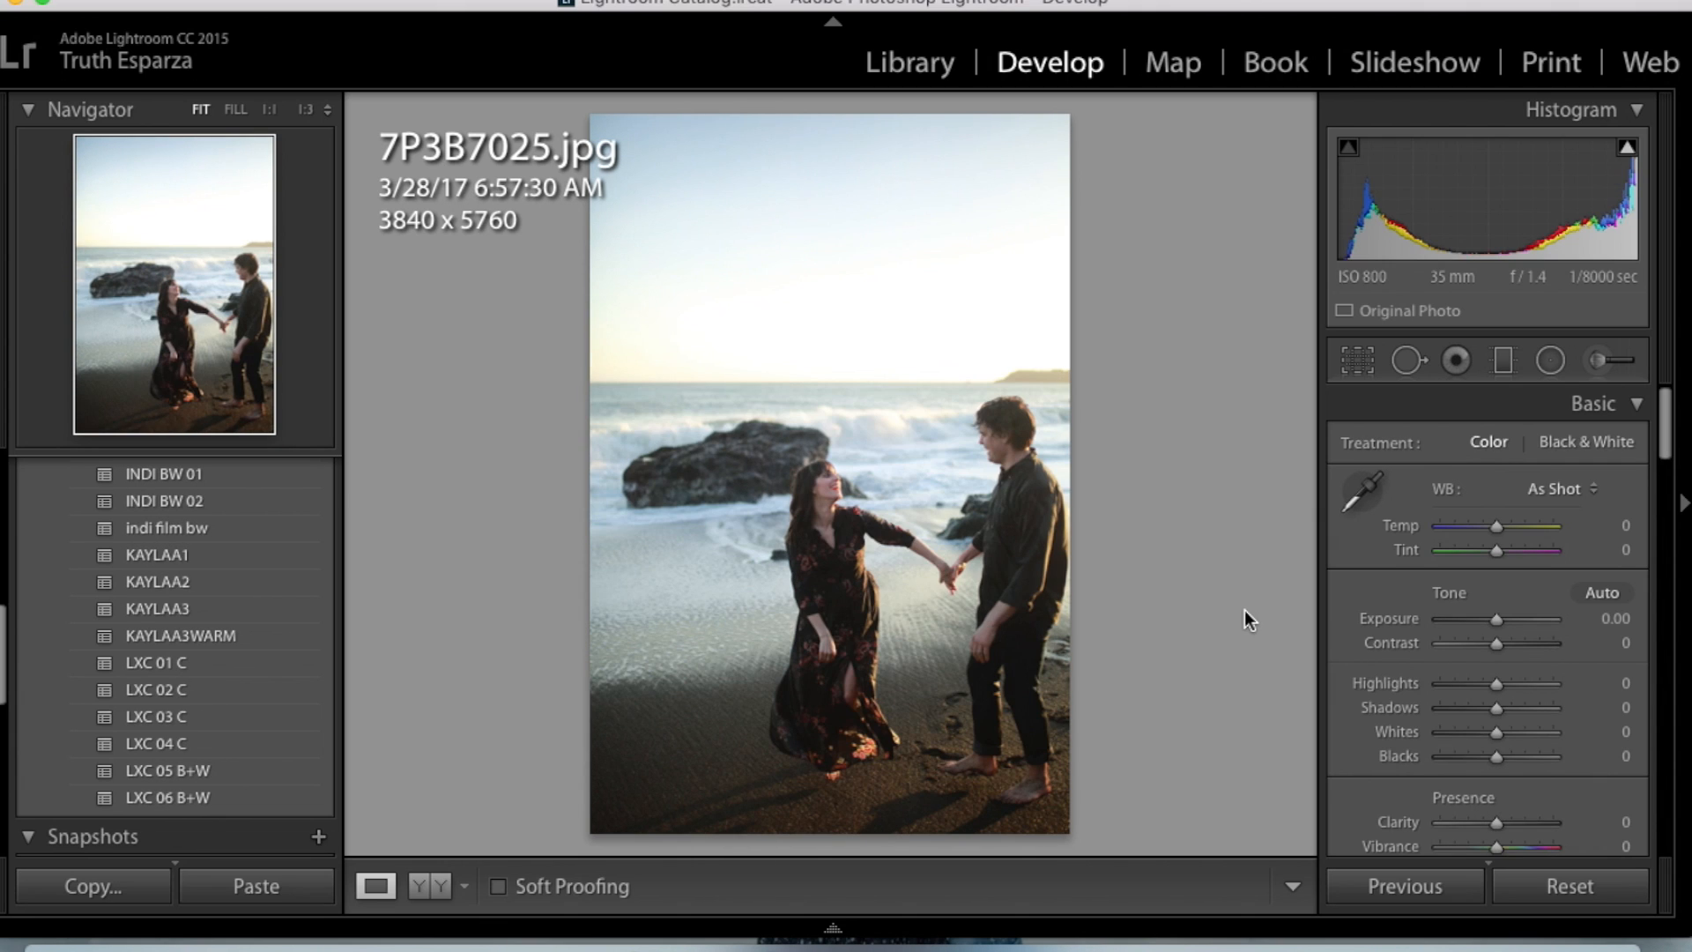
key("Left")
key("Left")
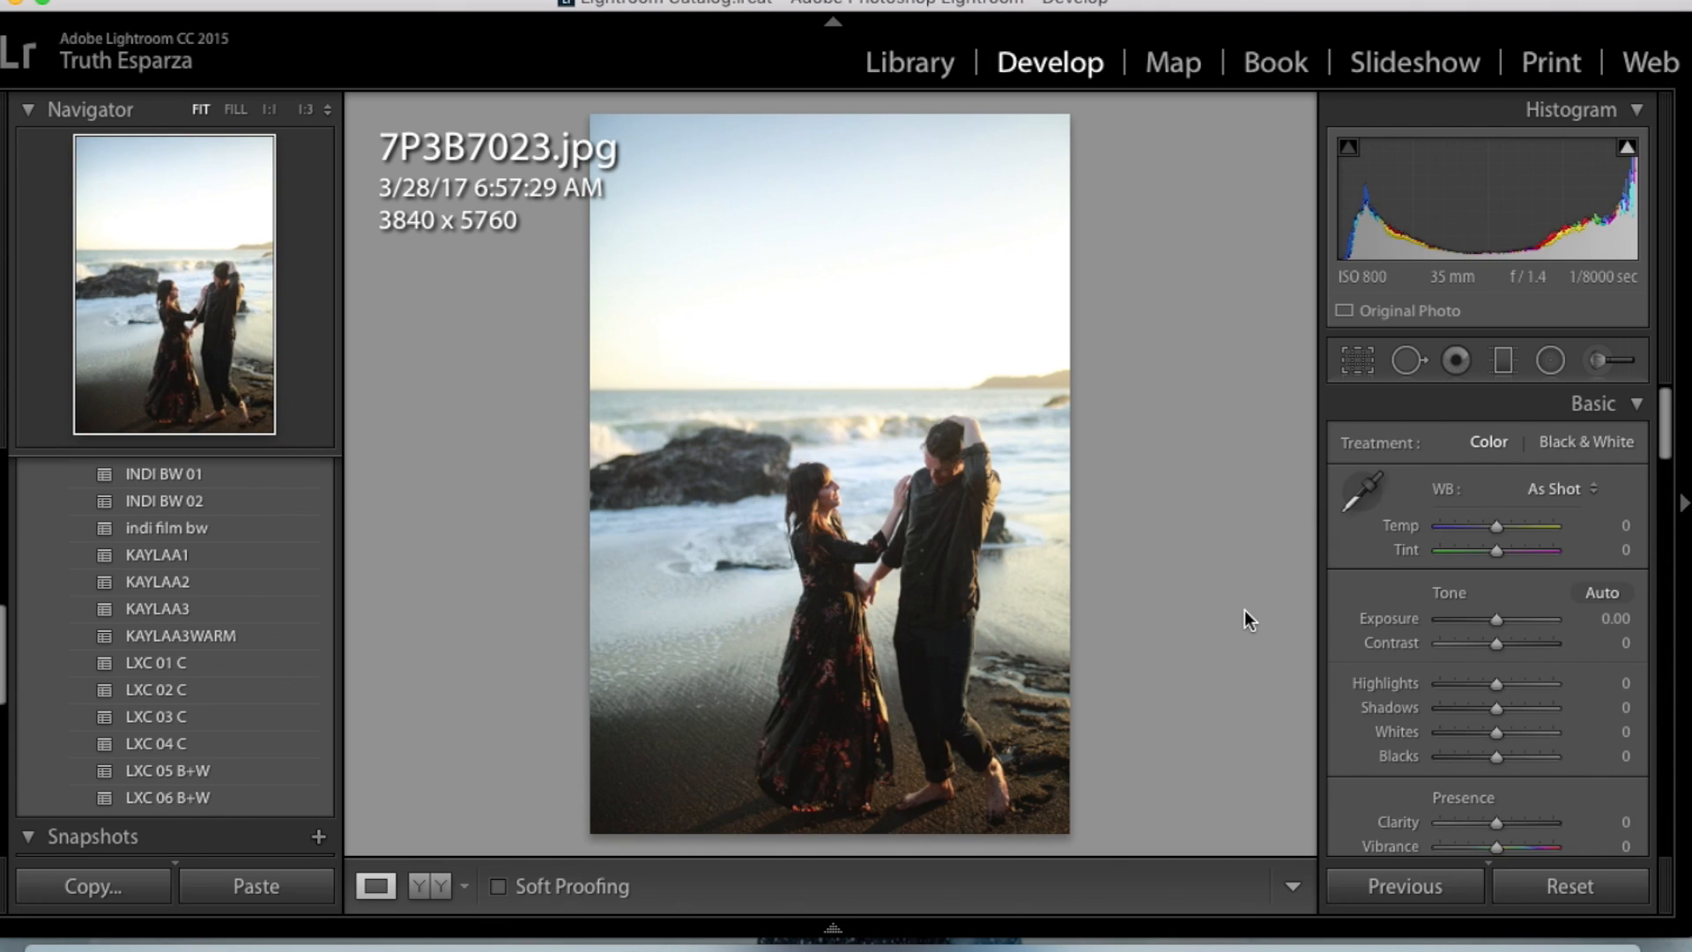
key("Right")
key("Left")
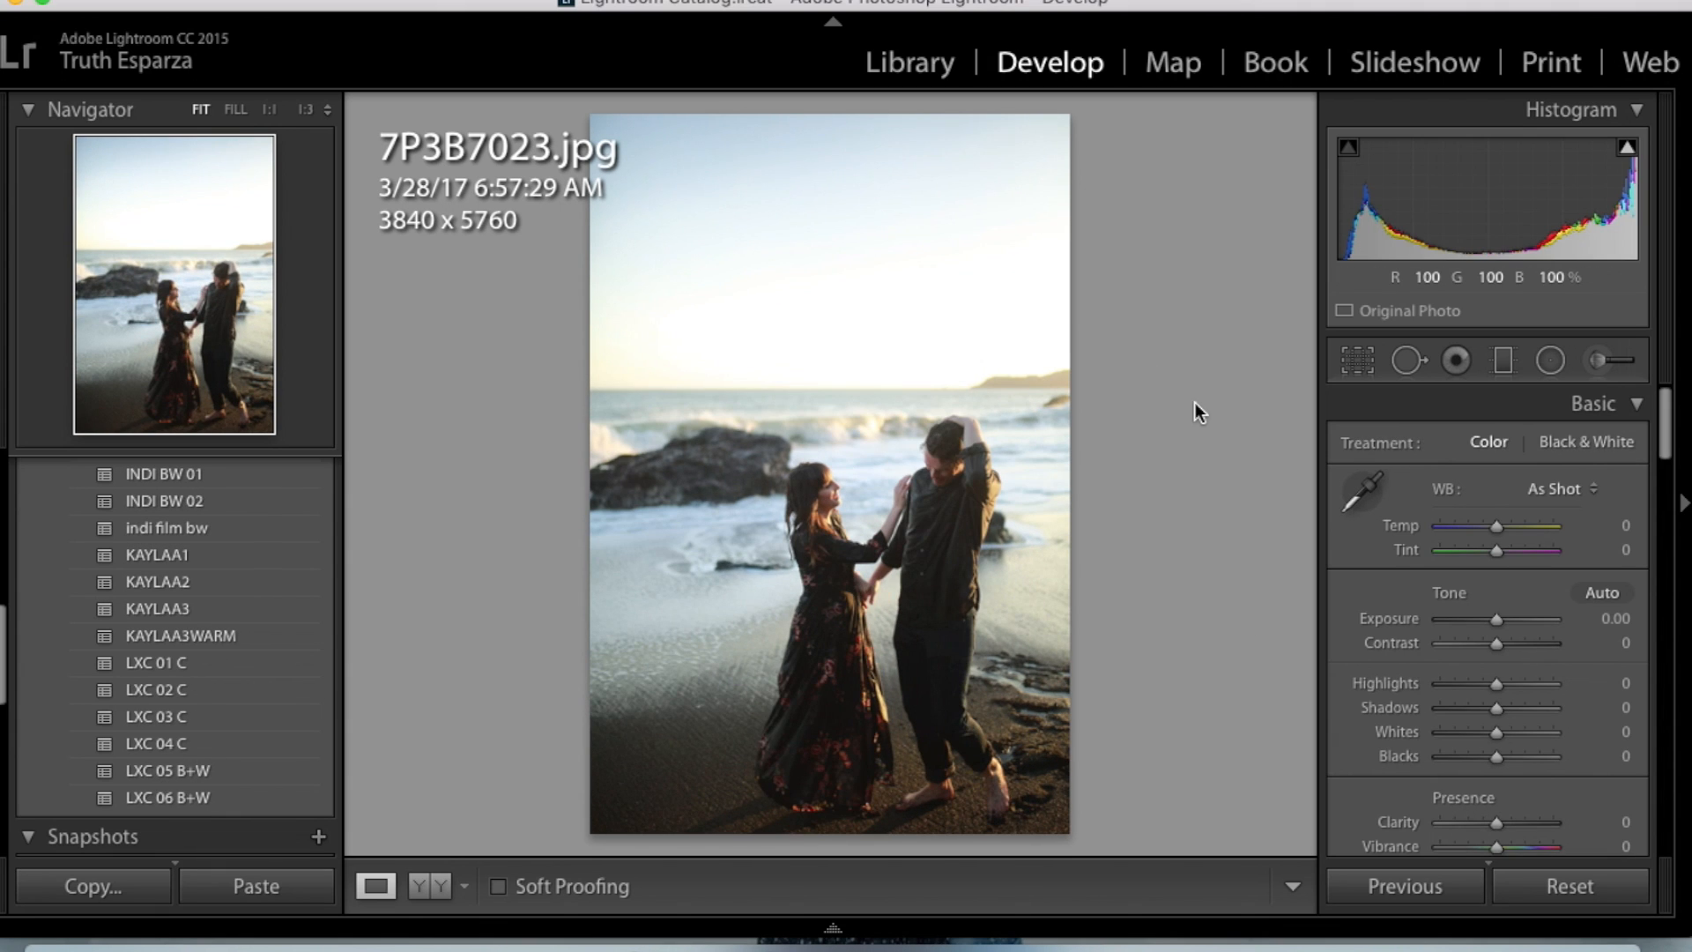
key("Right")
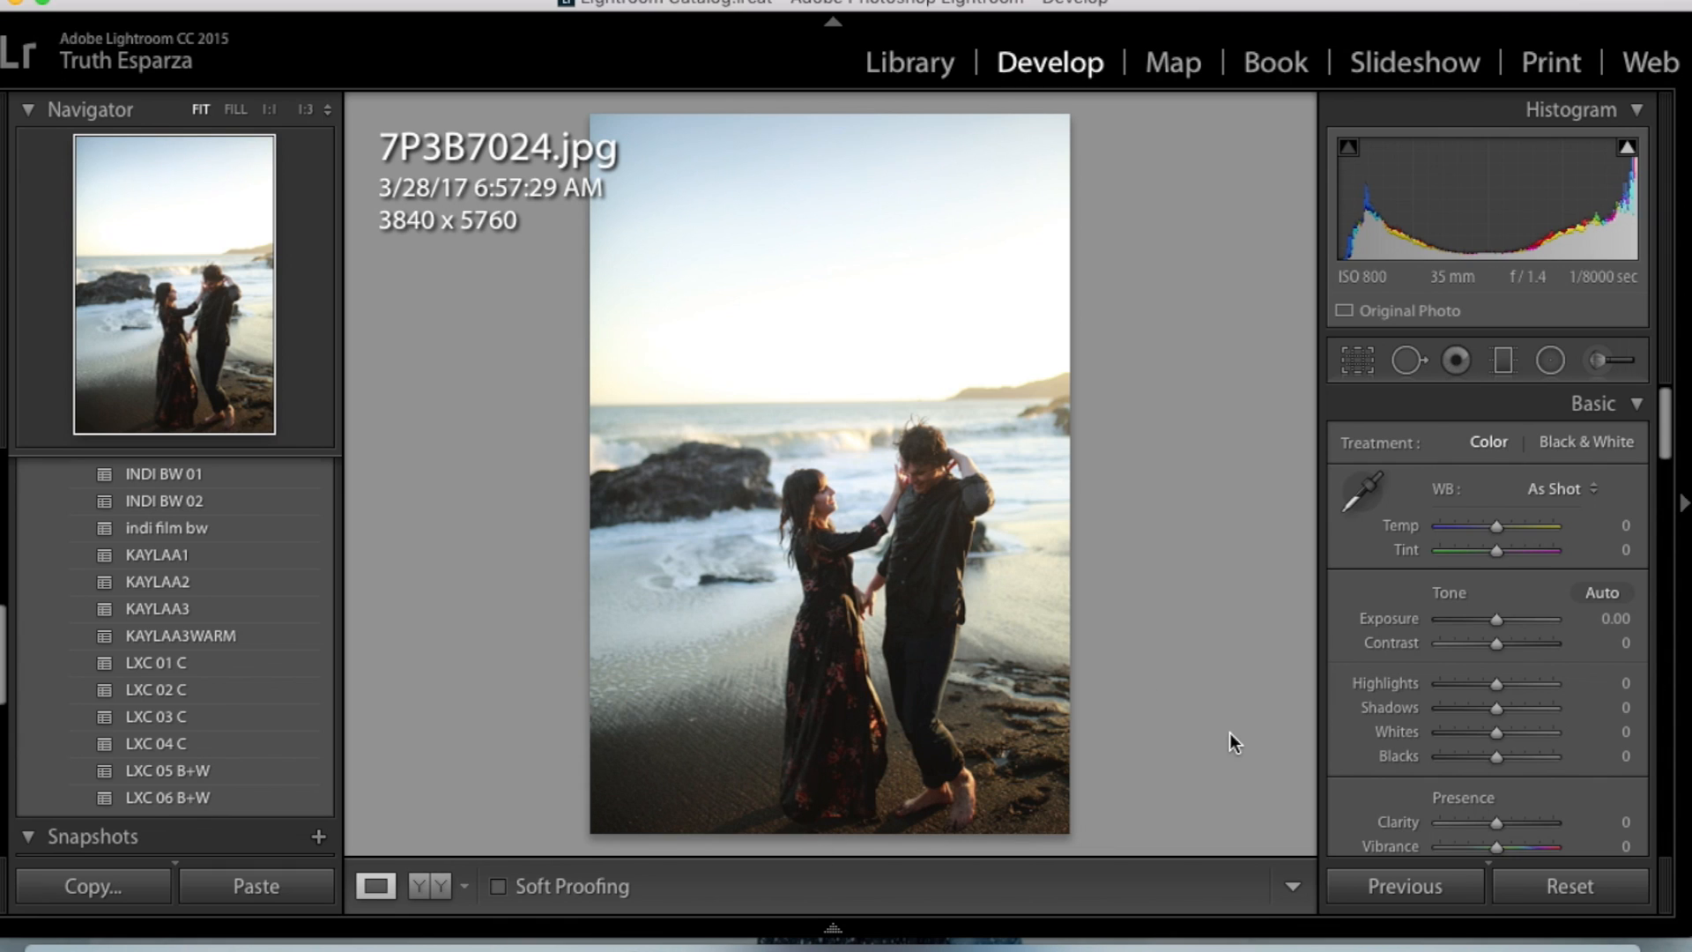
key("Left")
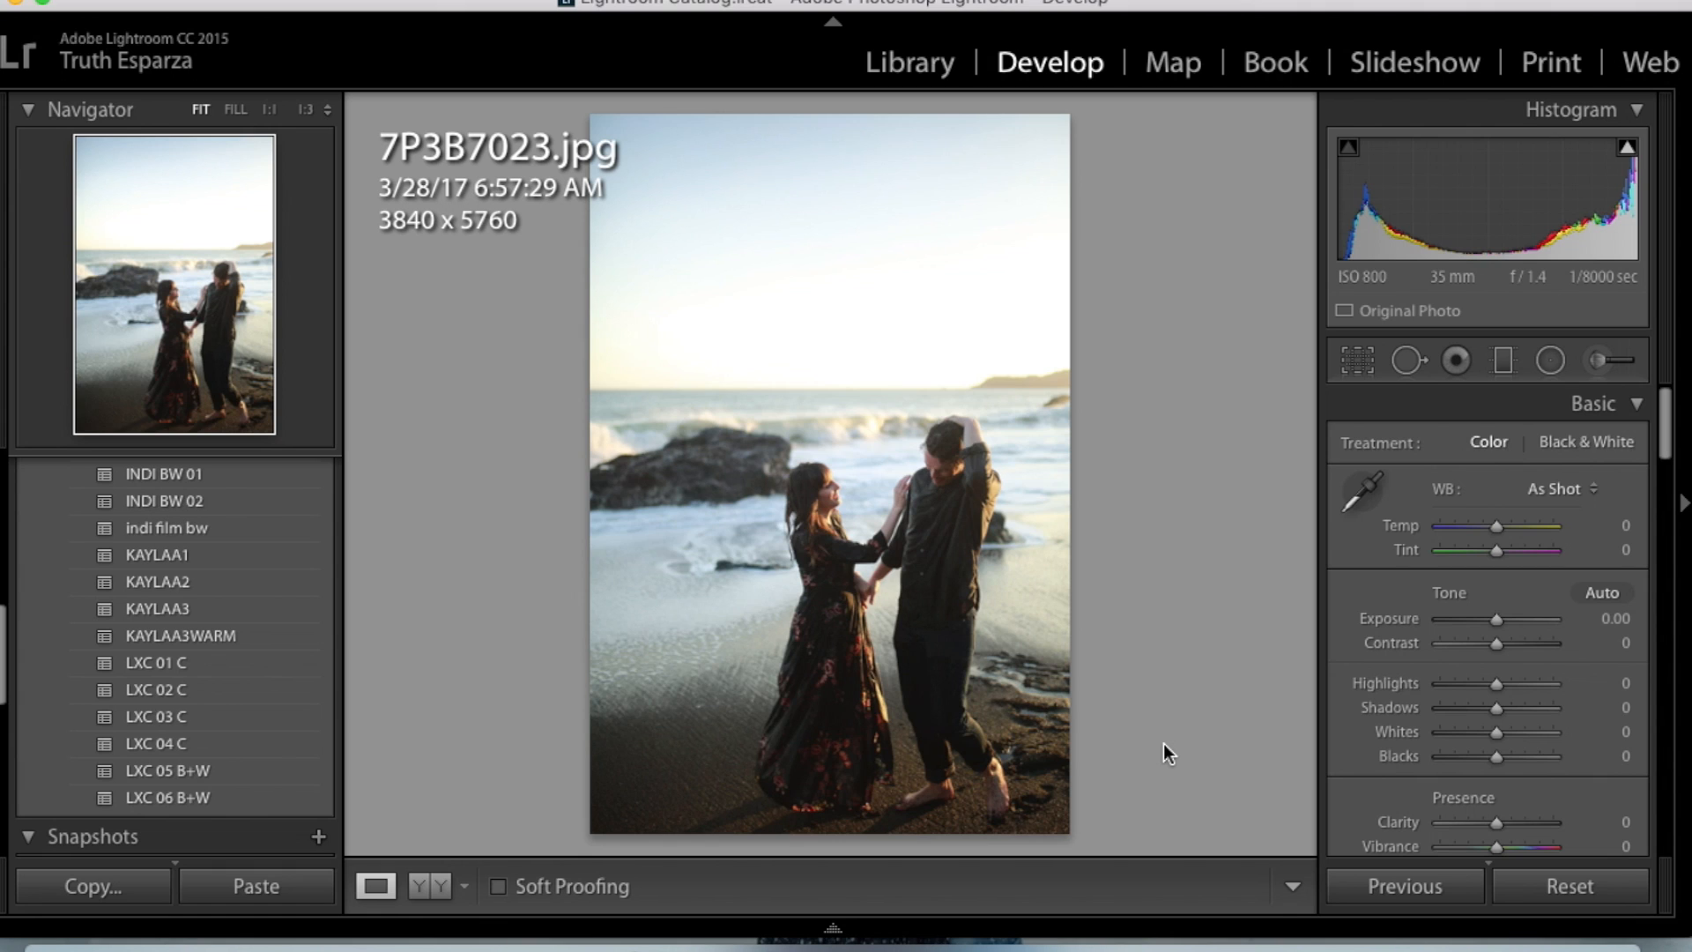
key("Right")
key("Left")
key("Right")
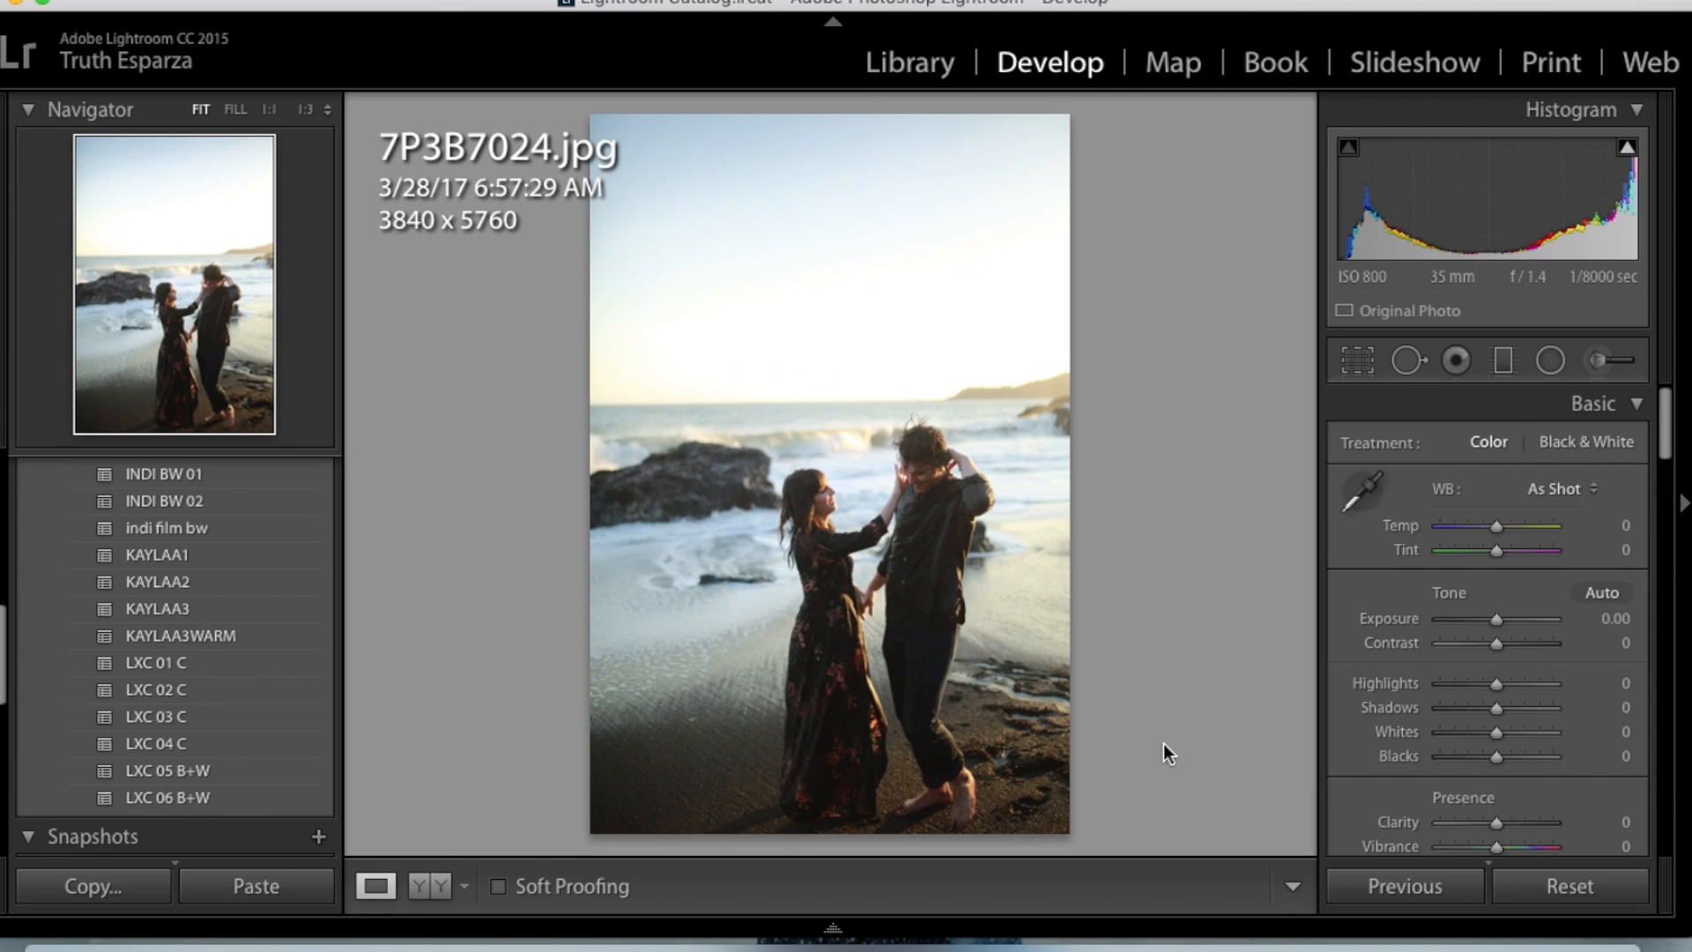
key("Left")
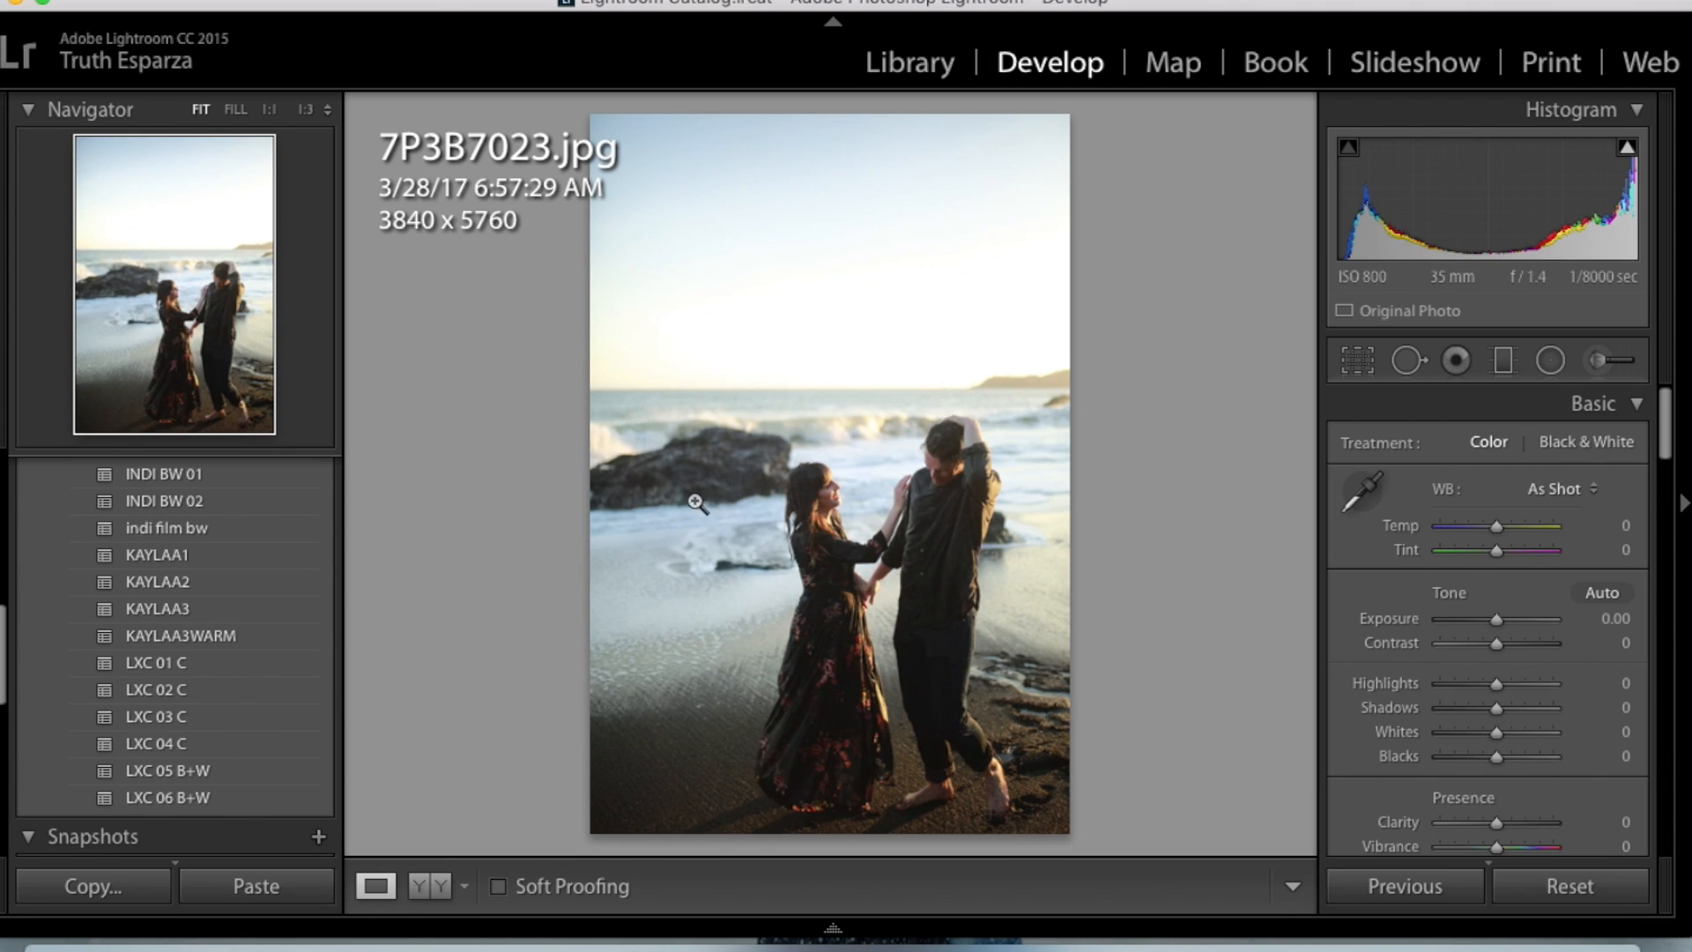
- Paste the copied develop settings onto 7P3B7023.jpg and compare it with the original, ending in a side-by-side before and after view
key("super+shift+v")
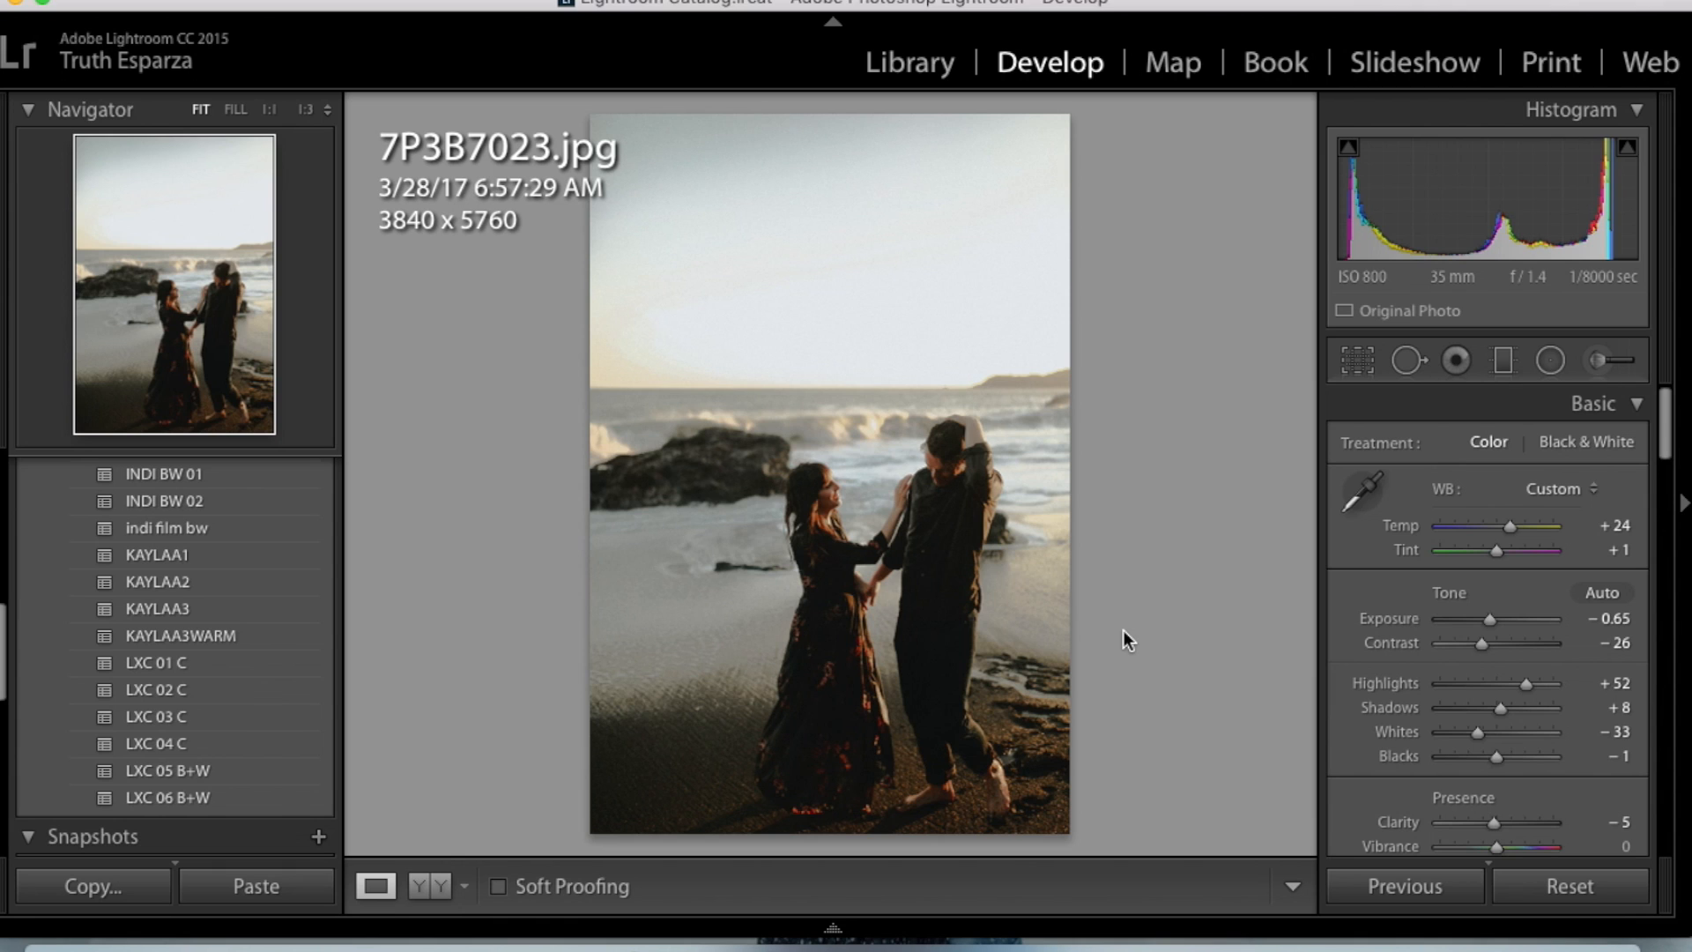
key("backslash")
key("backslash")
key("backslash")
key("backslash")
key("backslash")
key("backslash")
key("backslash")
left_click(440, 886)
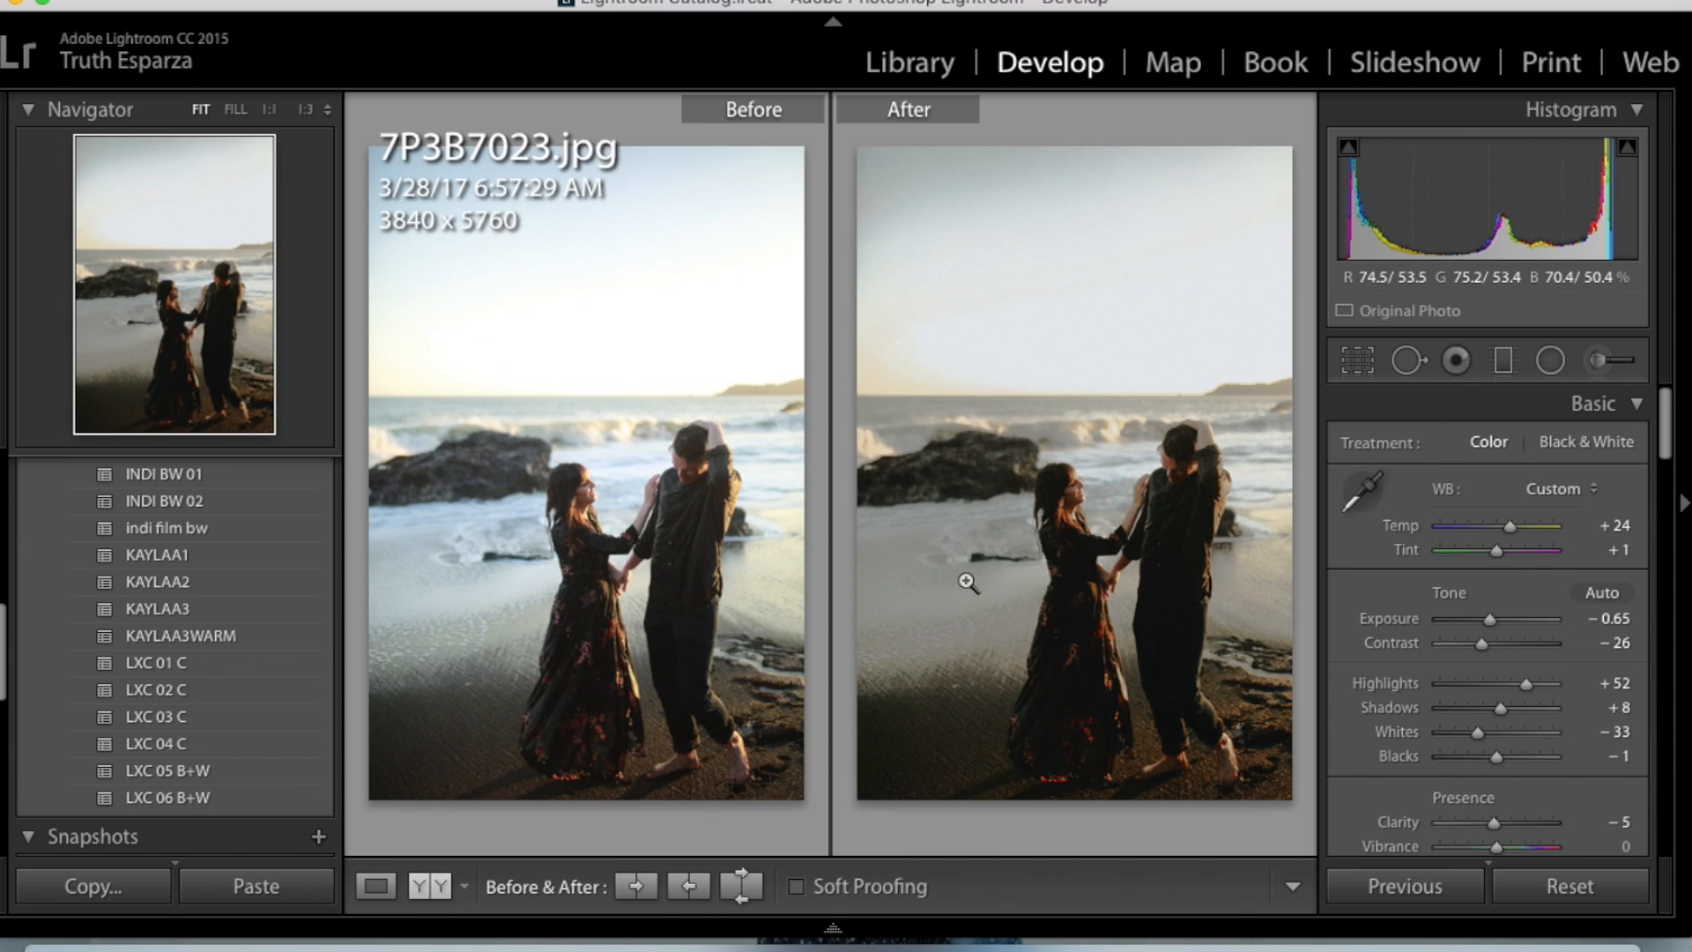
- Paste the copied develop settings onto 7P3B7024.jpg and 7P3B7026.jpg
key("Right")
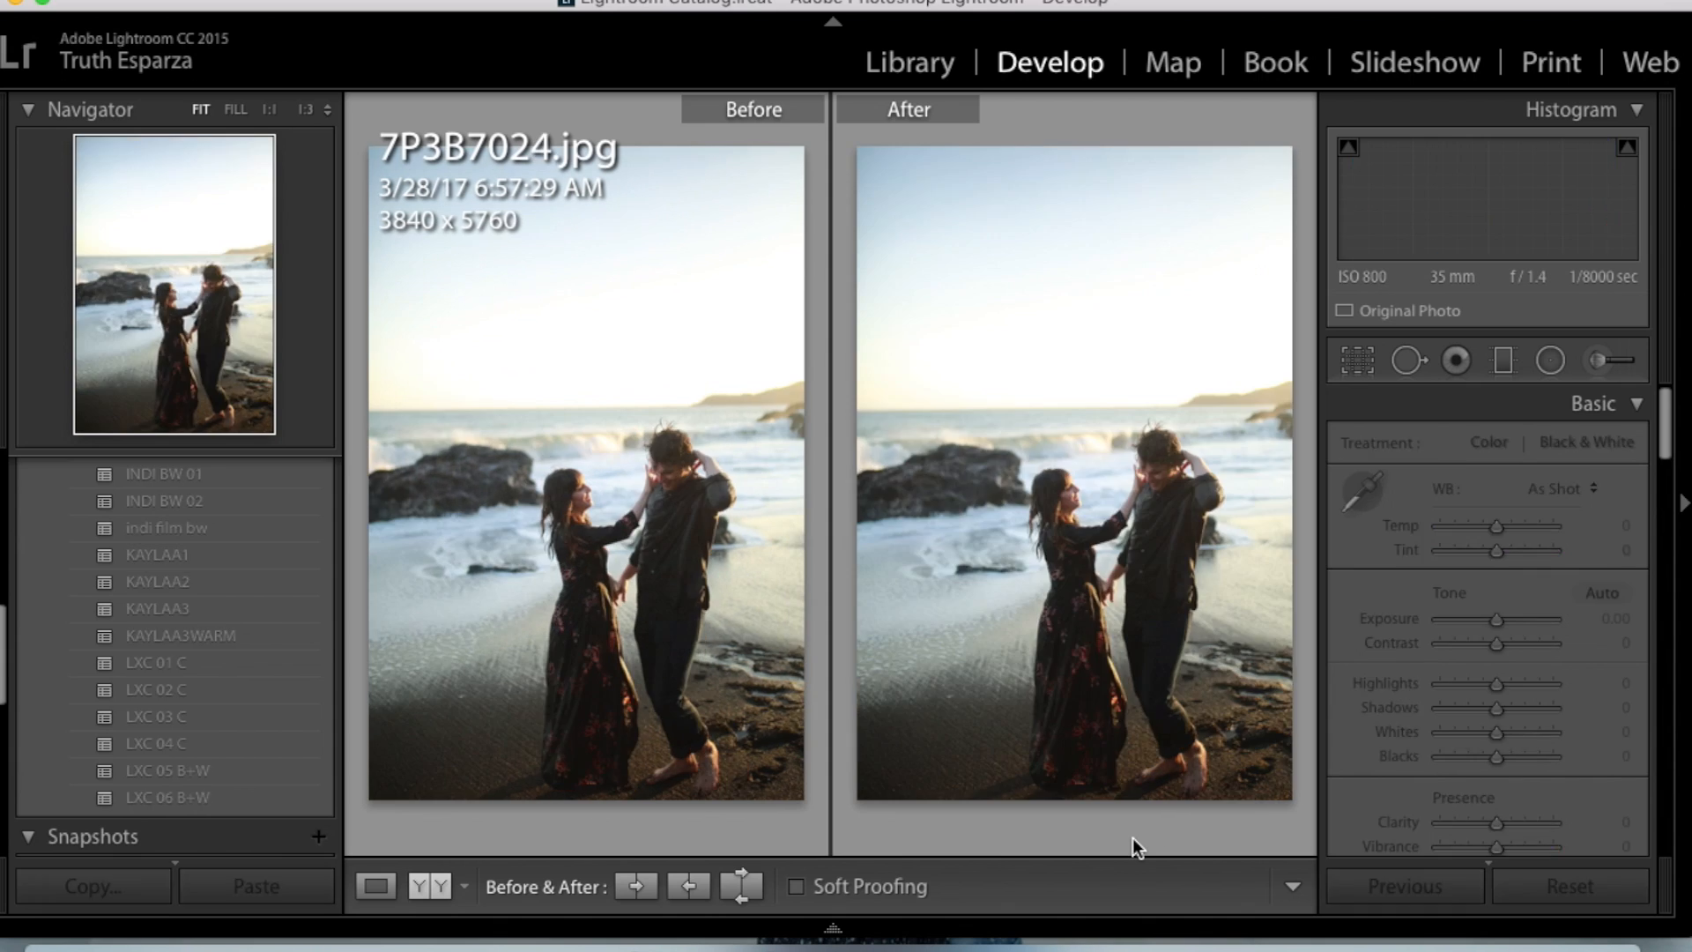
key("super+shift+v")
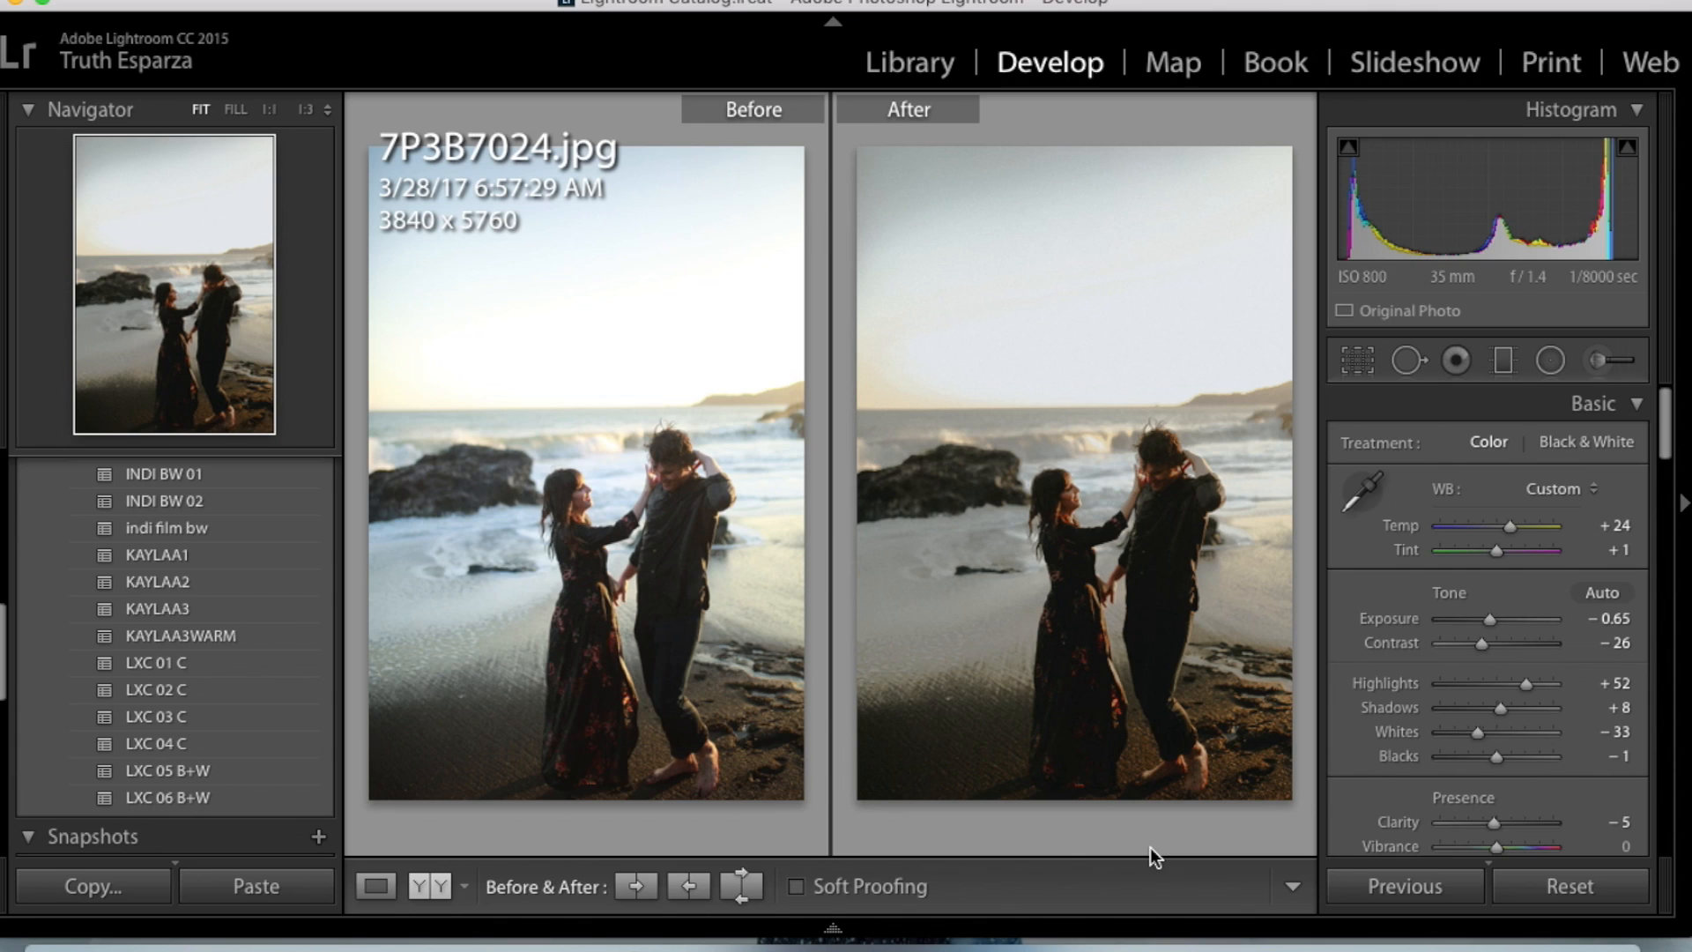
key("Right")
key("Right")
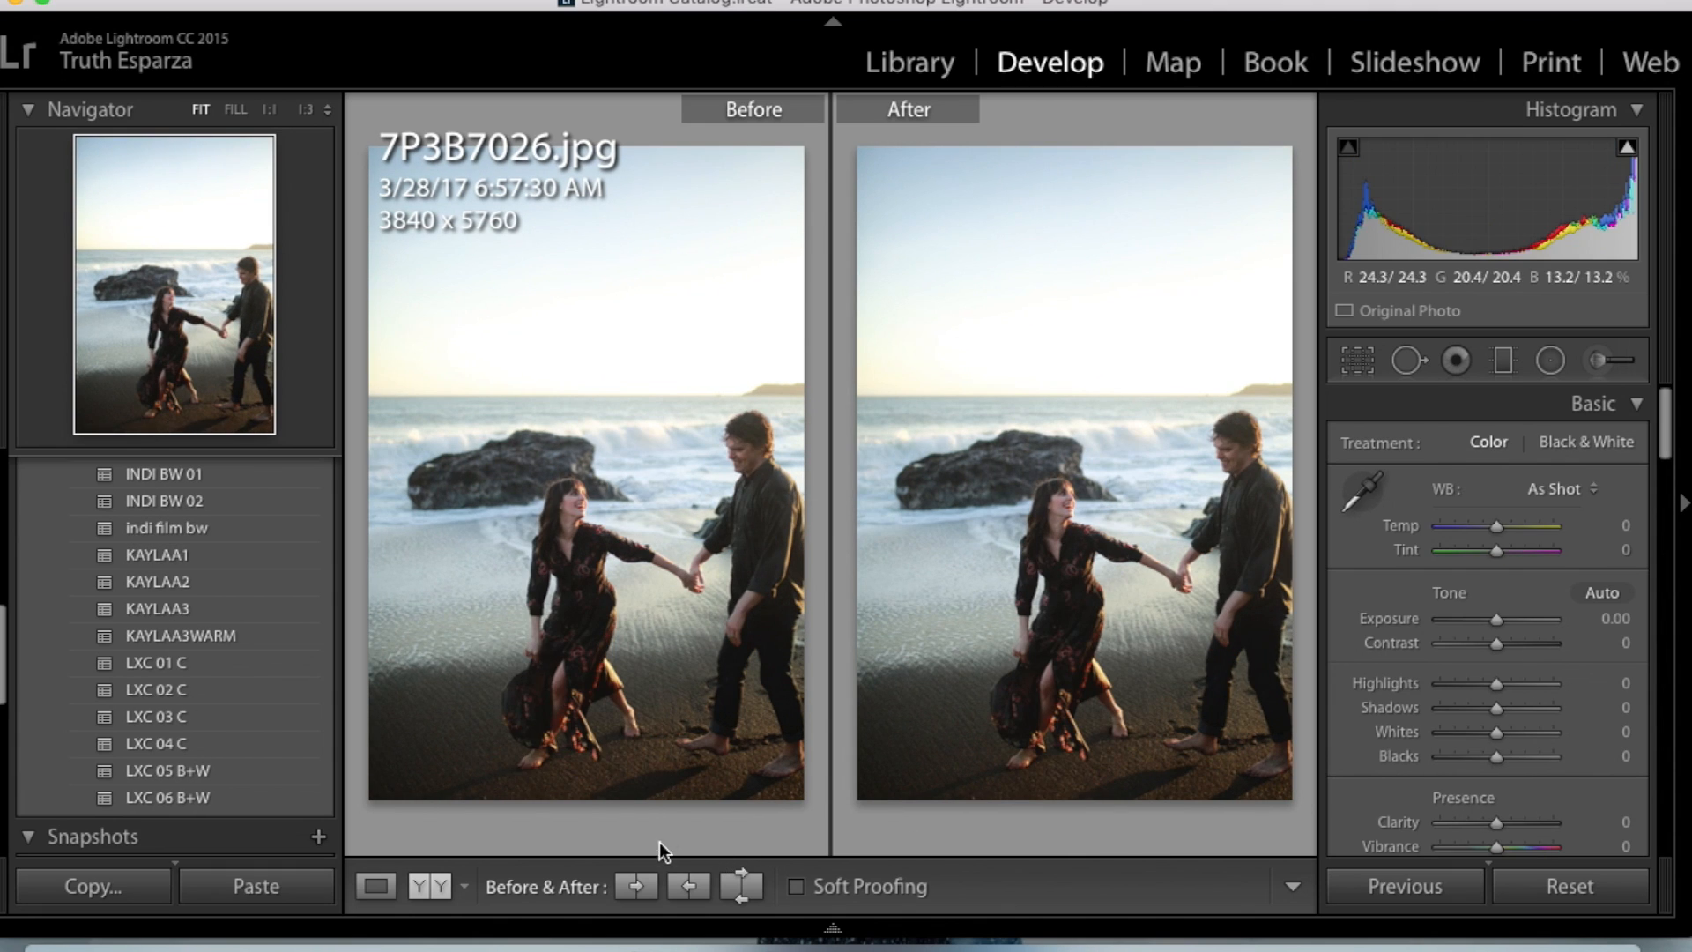
key("super+shift+v")
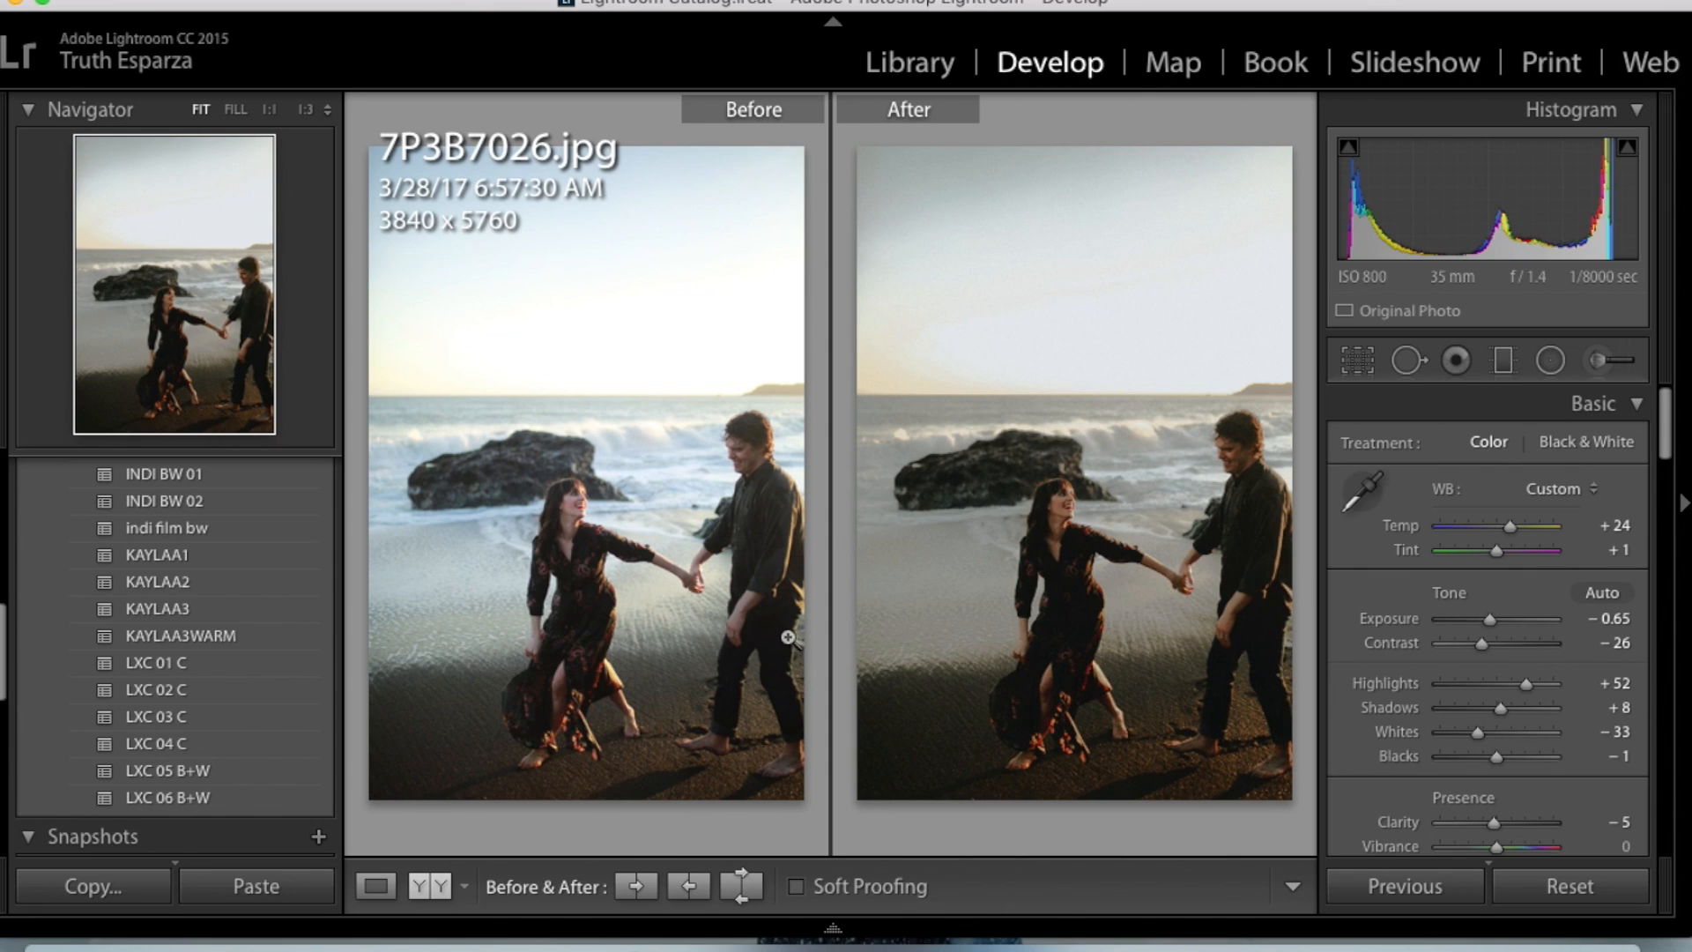
- Return 7P3B7026.jpg to the single-photo view and compare the edit with its original
left_click(379, 886)
key("backslash")
key("backslash")
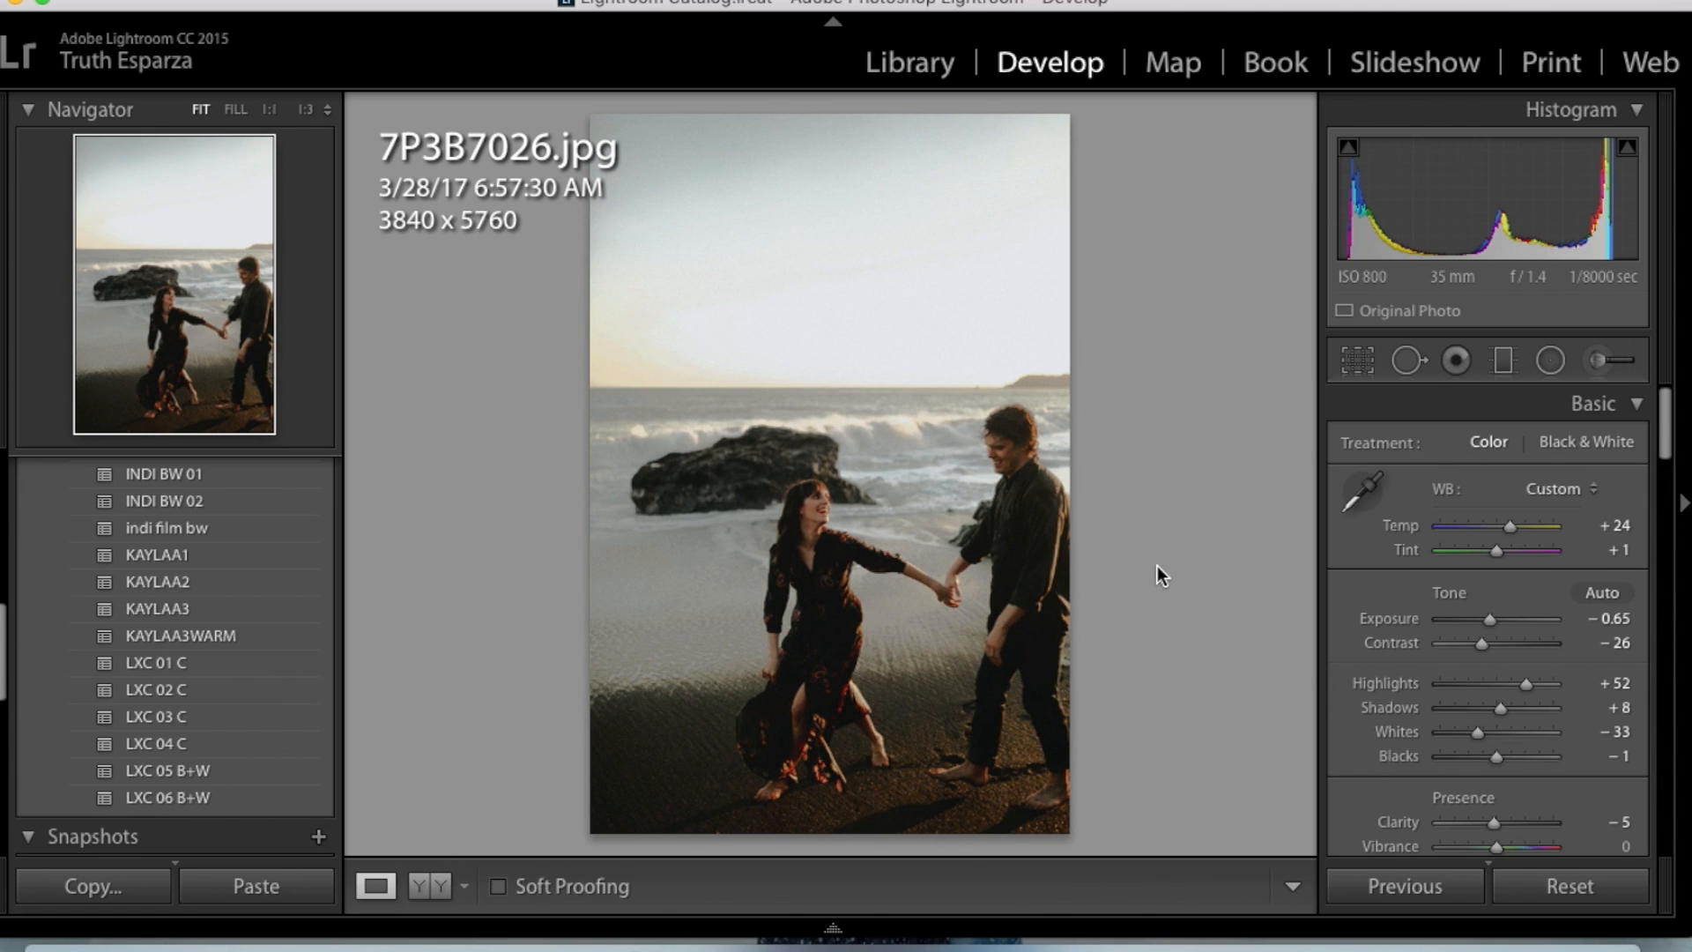
- Go to 7P3B7028.jpg, reset its existing develop settings and paste the copied settings onto it
key("Right")
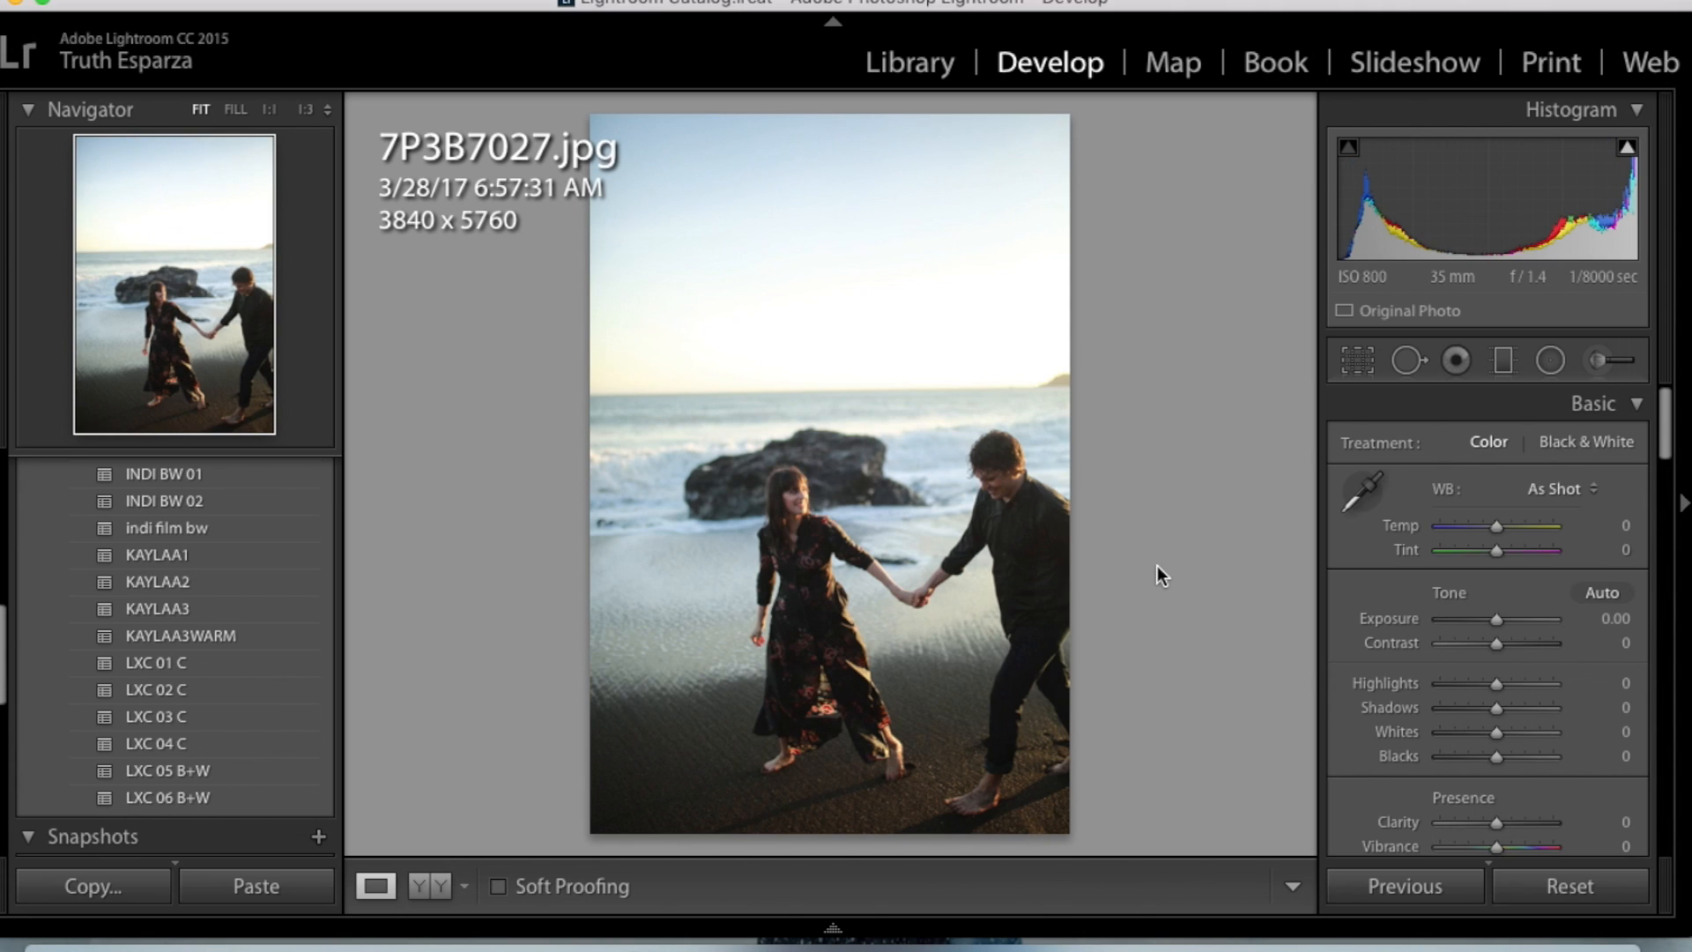
key("Right")
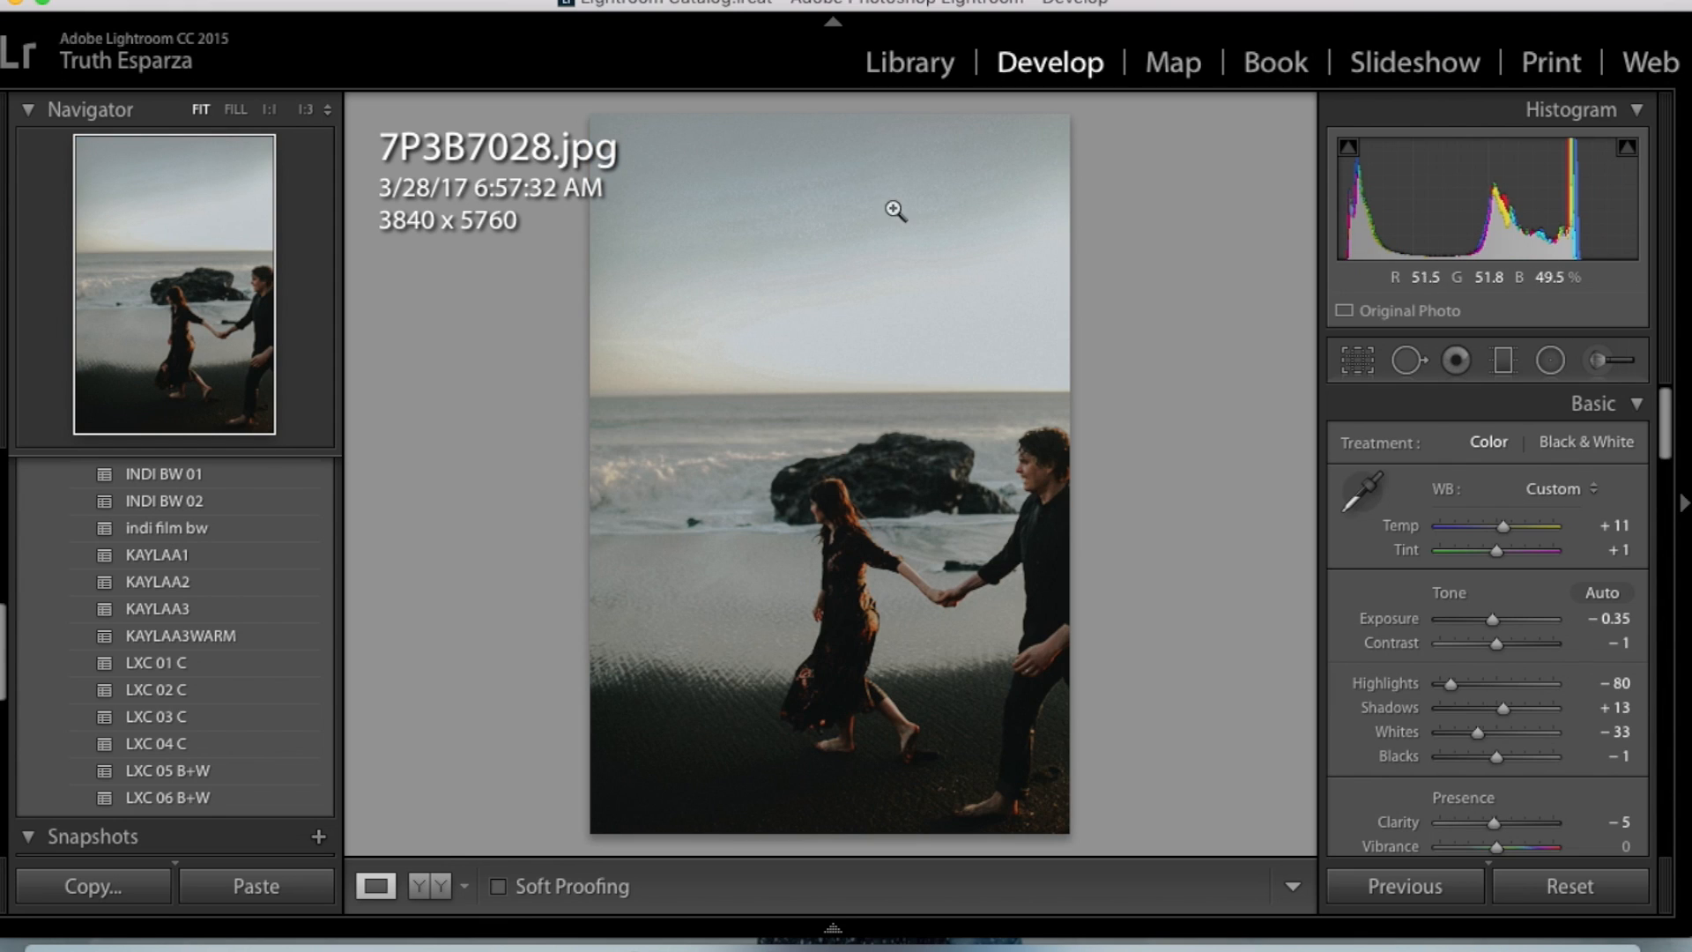
left_click(1549, 881)
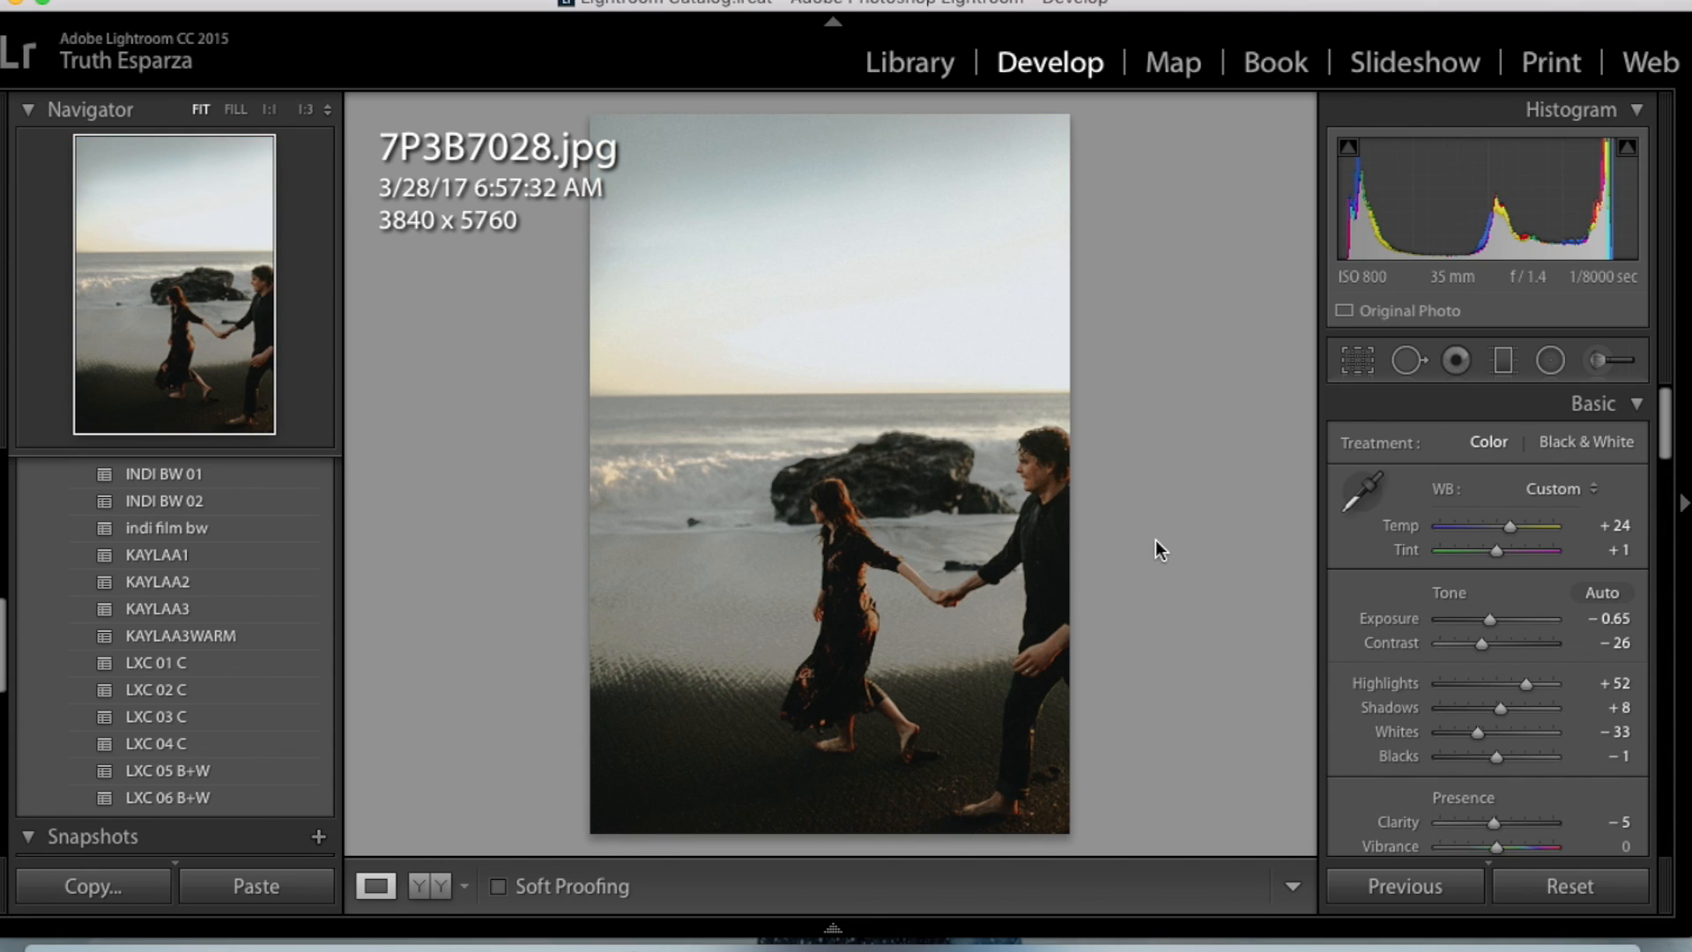
- Browse the photos after 7P3B7028.jpg, looking through the shots of the couple walking and running on the beach
key("Right")
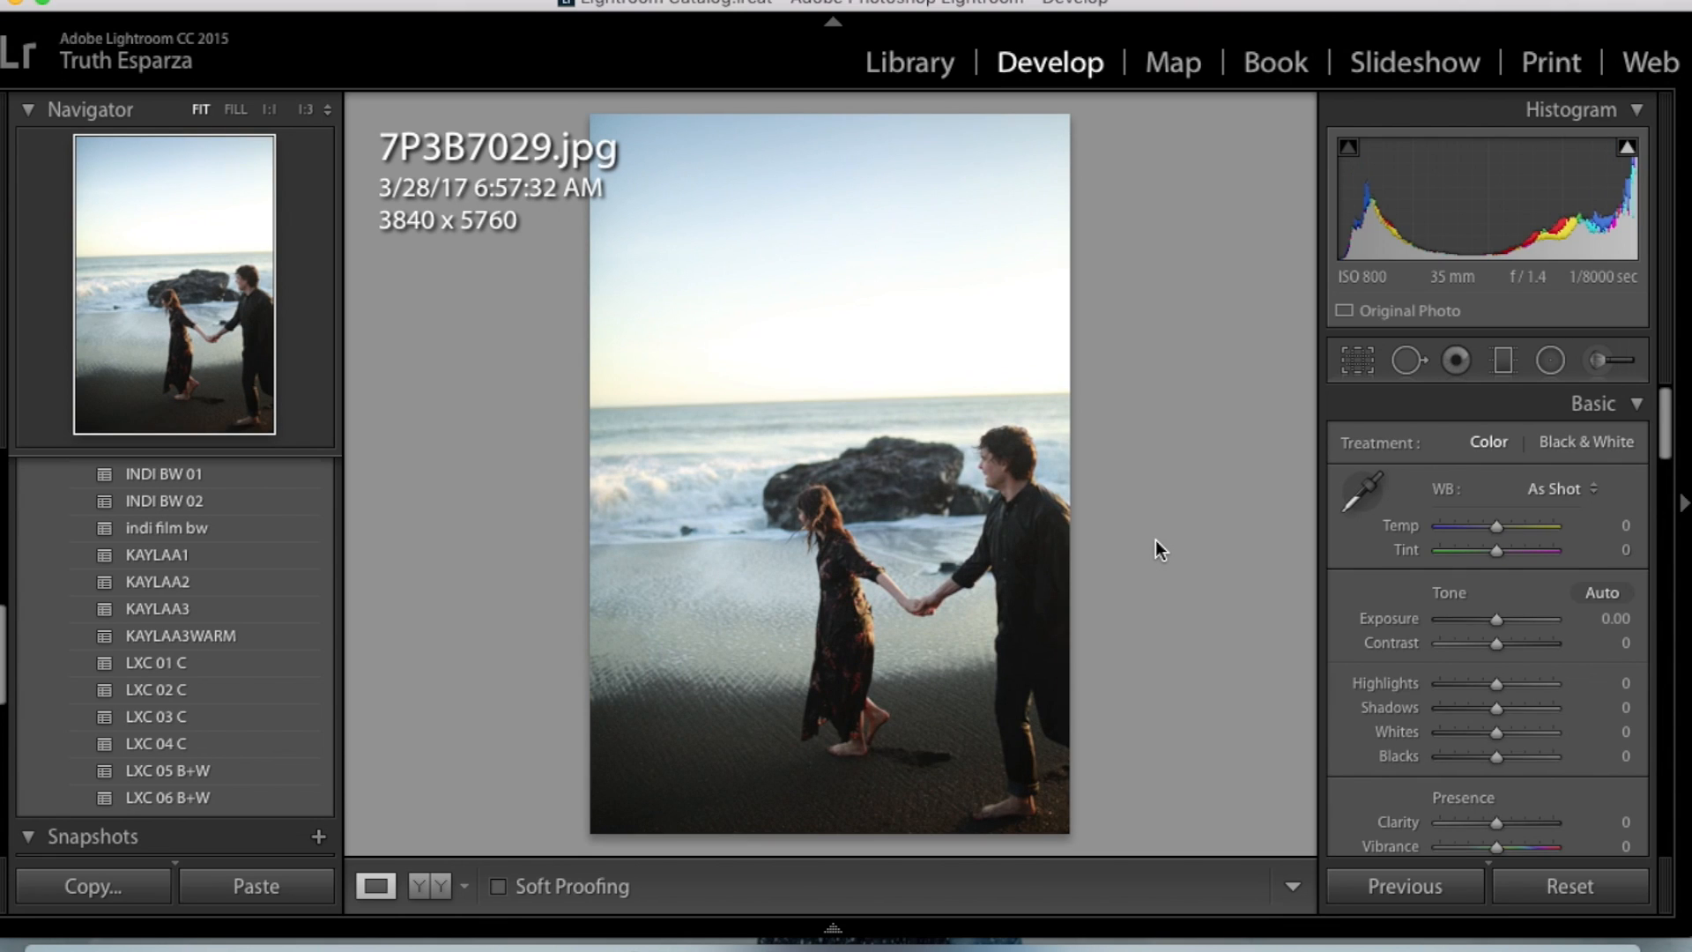
key("Right")
key("Right")
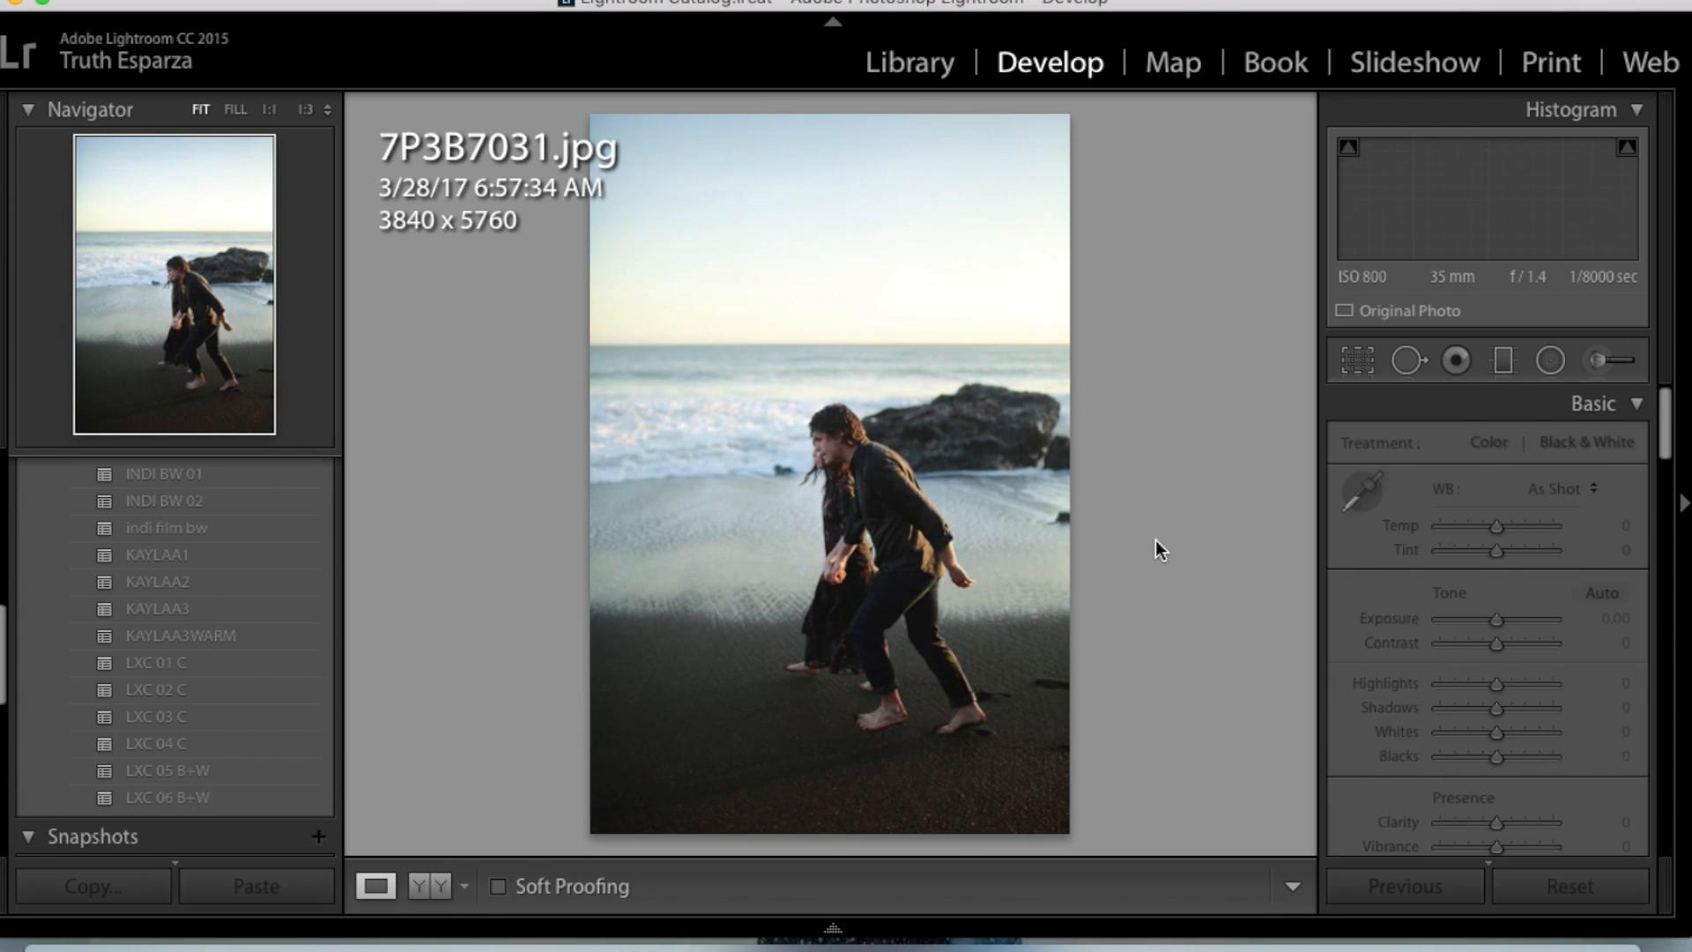
key("Right")
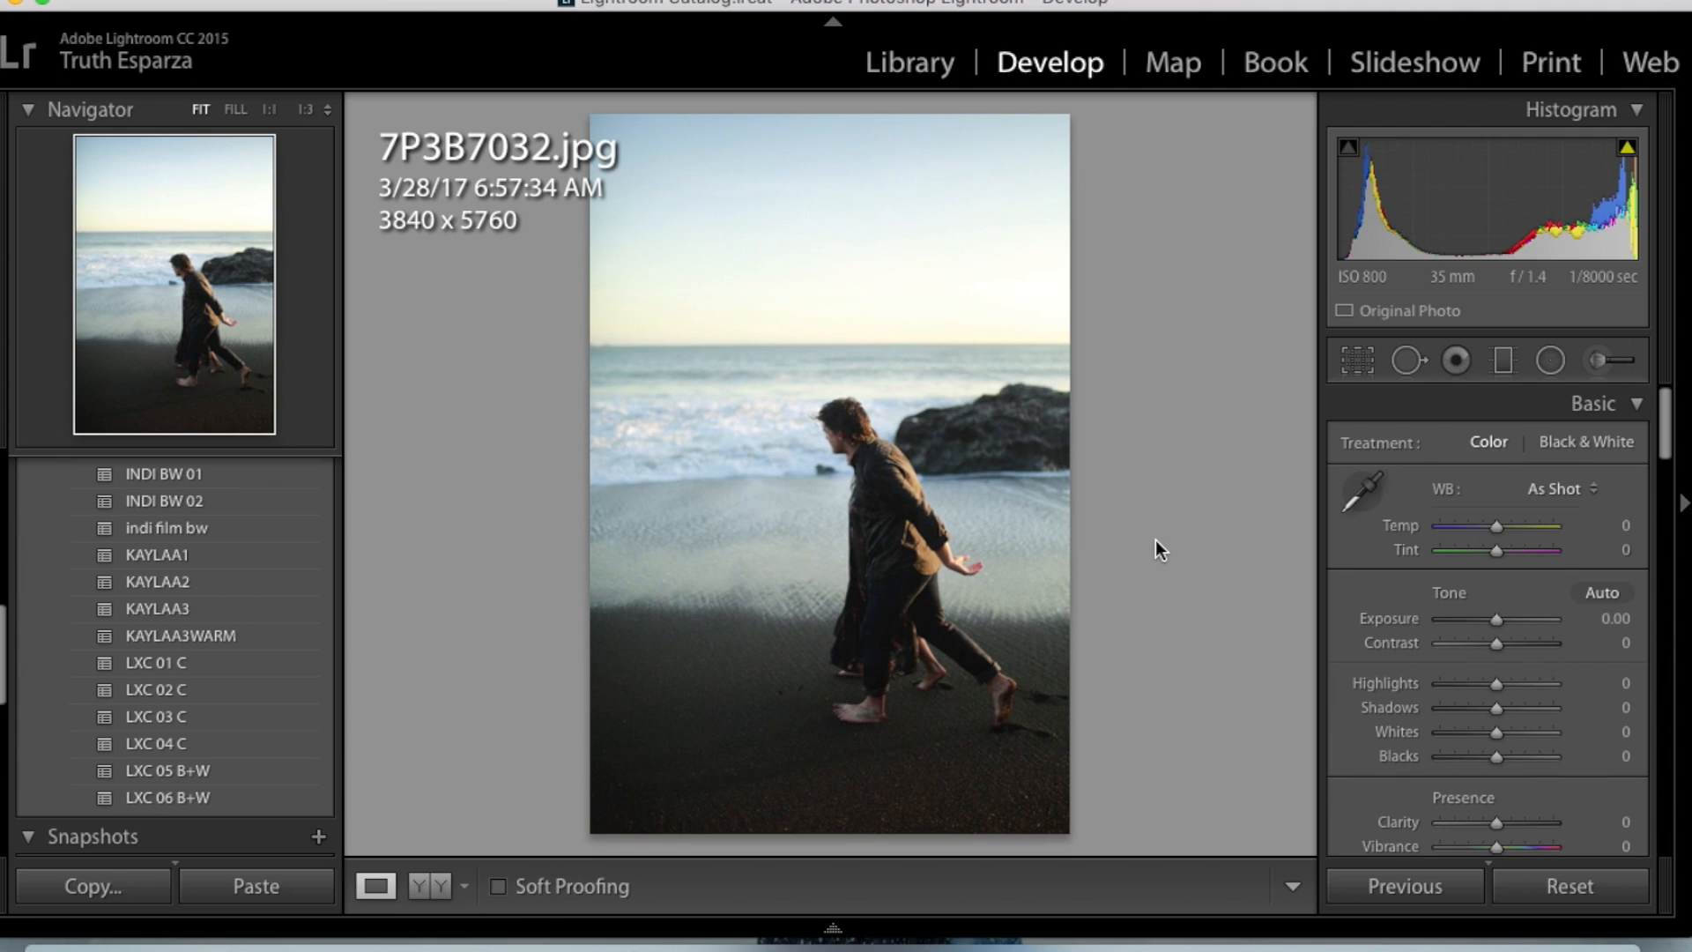
key("Right")
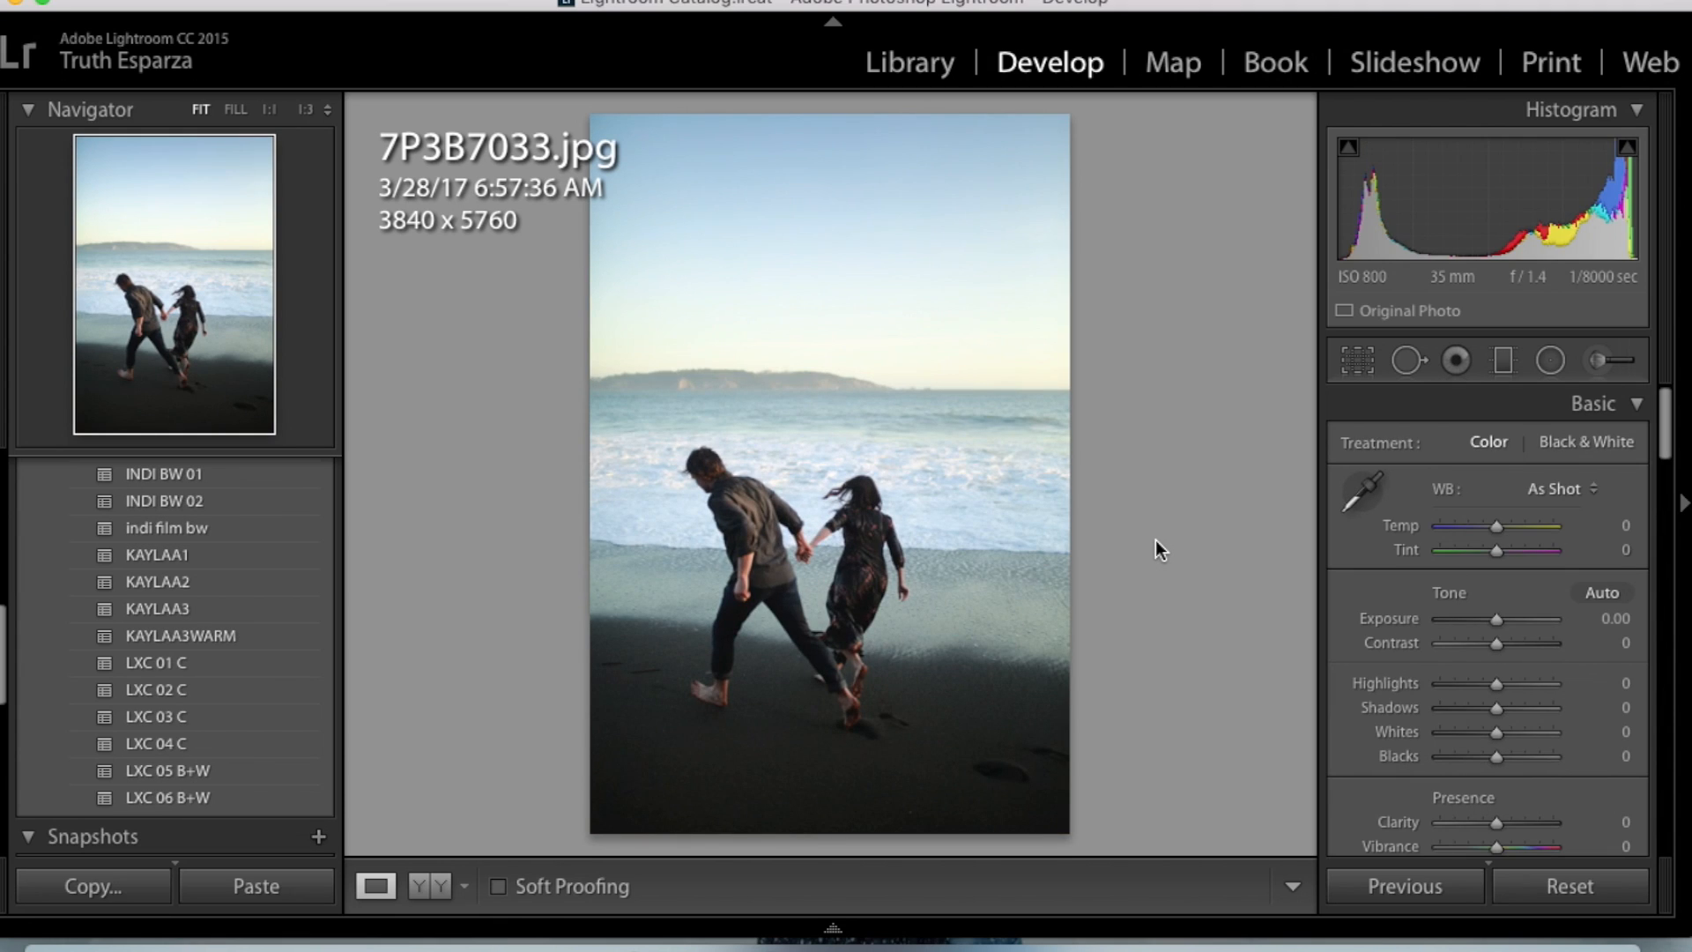
key("Right")
key("Right")
key("Right")
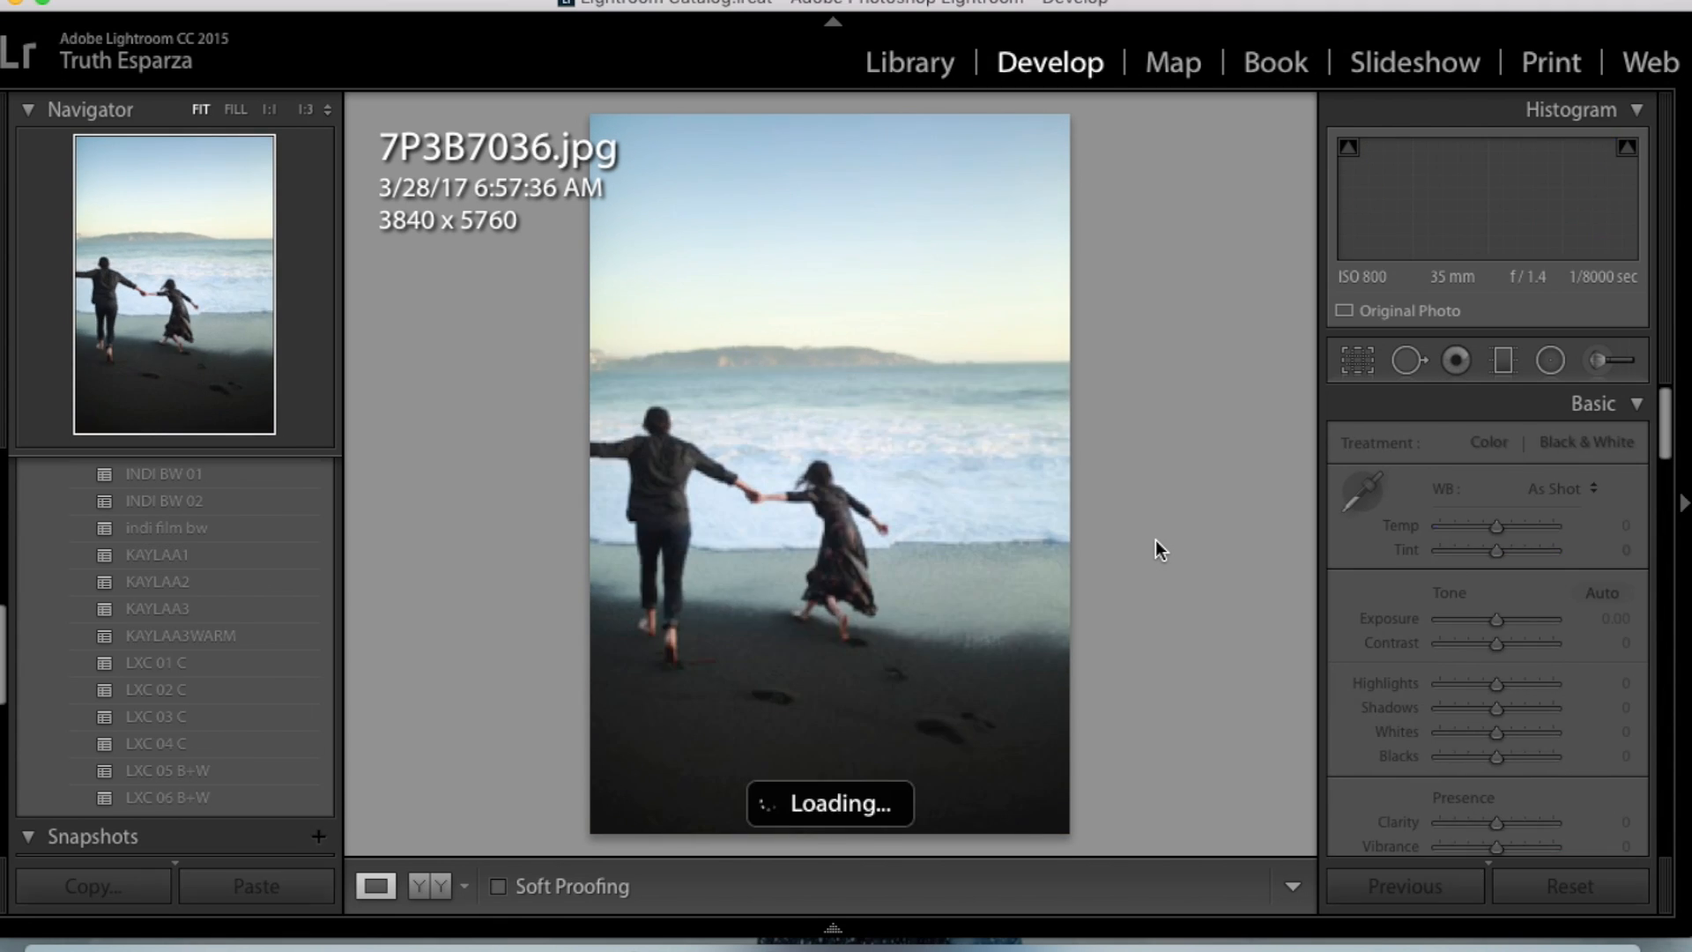
key("Right")
key("Right")
key("Right")
- Go to the landscape embrace photo 7P3B7045.jpg and paste the copied develop settings onto it
mouse_move(1023, 921)
scroll(833, 846, "right", 10)
left_click(463, 837)
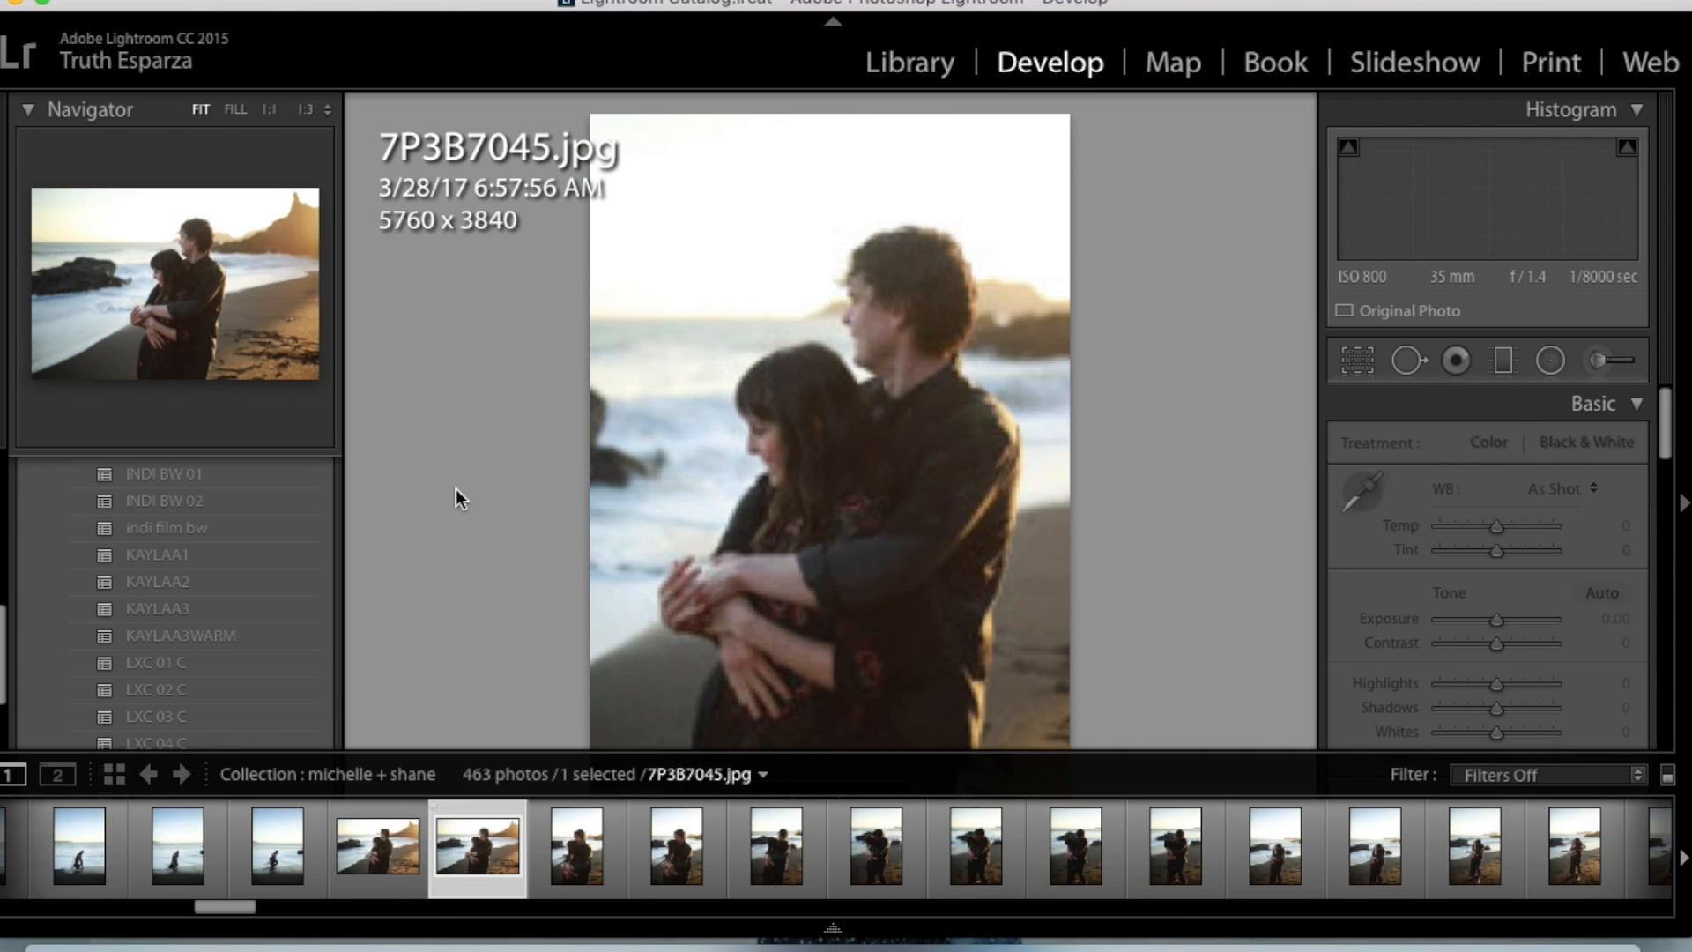
key("super+shift+v")
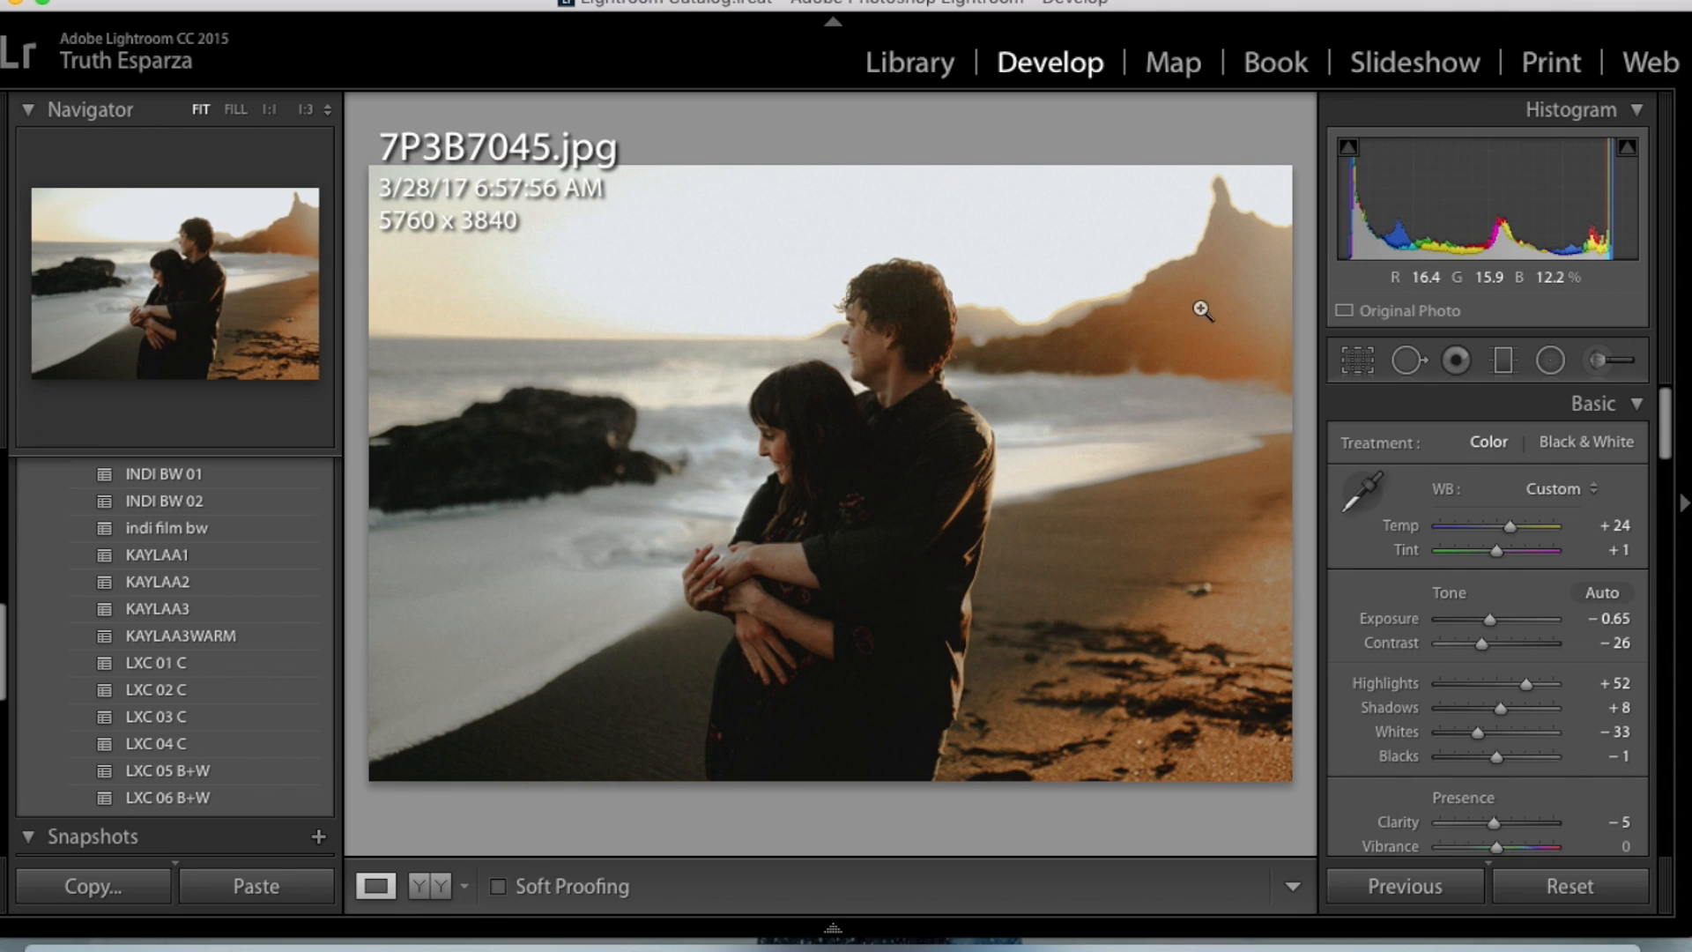
- On 7P3B7045.jpg, set Temp to +17, Exposure to −0.35 and Contrast to −15
left_click_drag(1513, 526, 1508, 528)
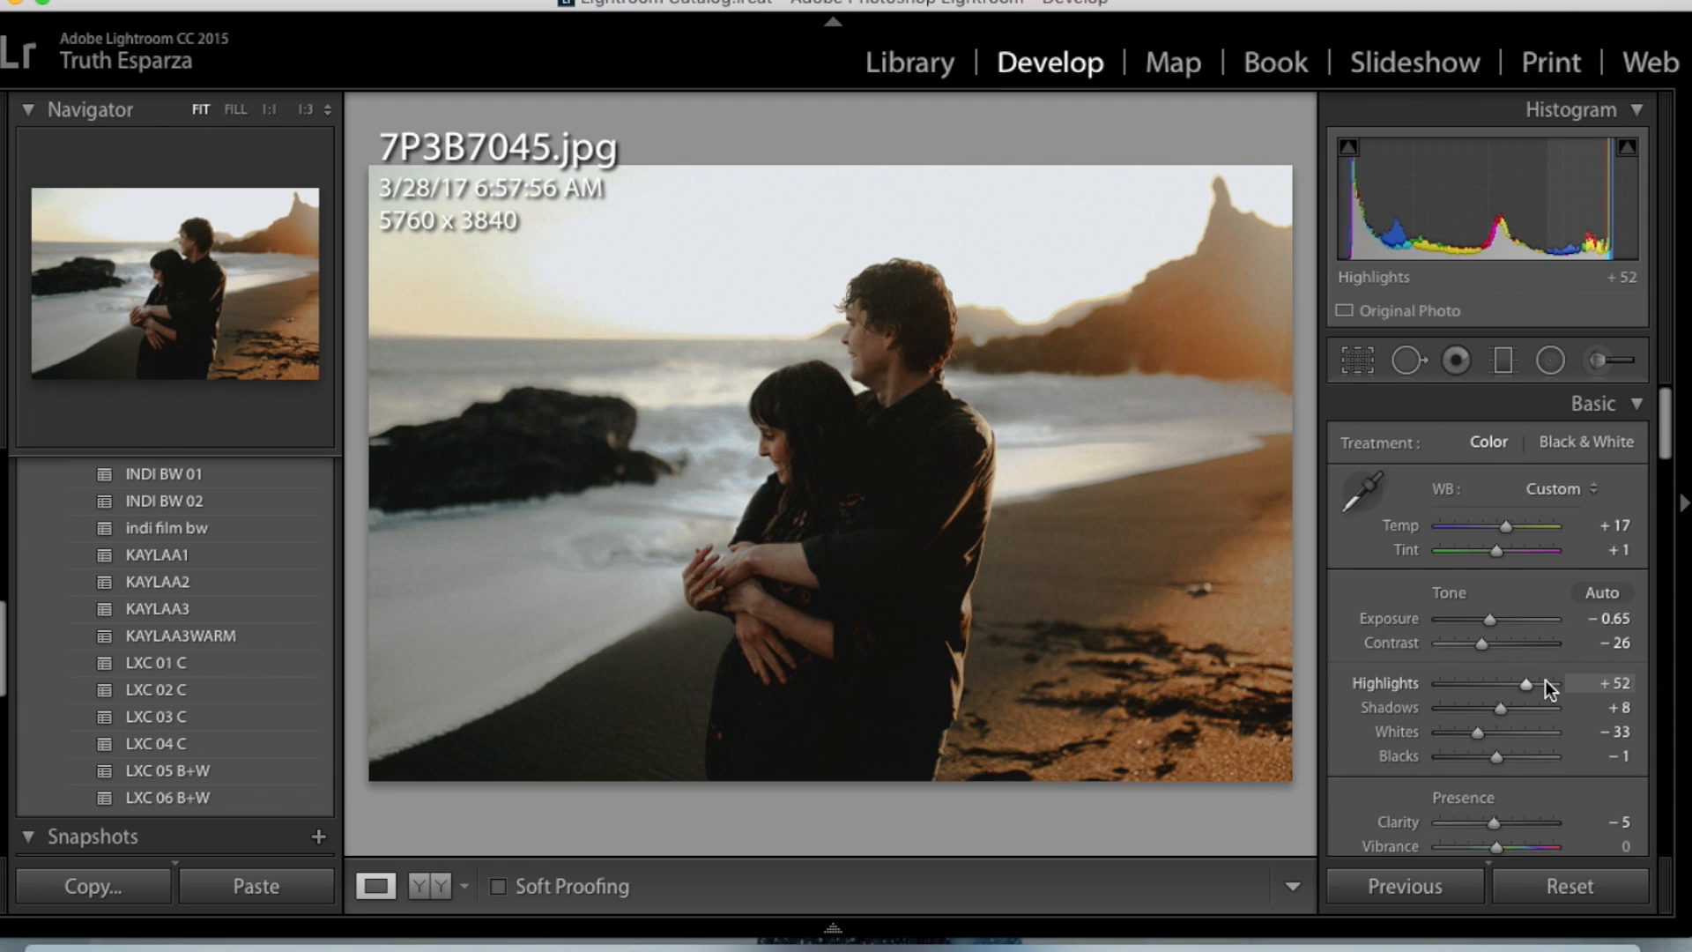
left_click_drag(1490, 621, 1495, 622)
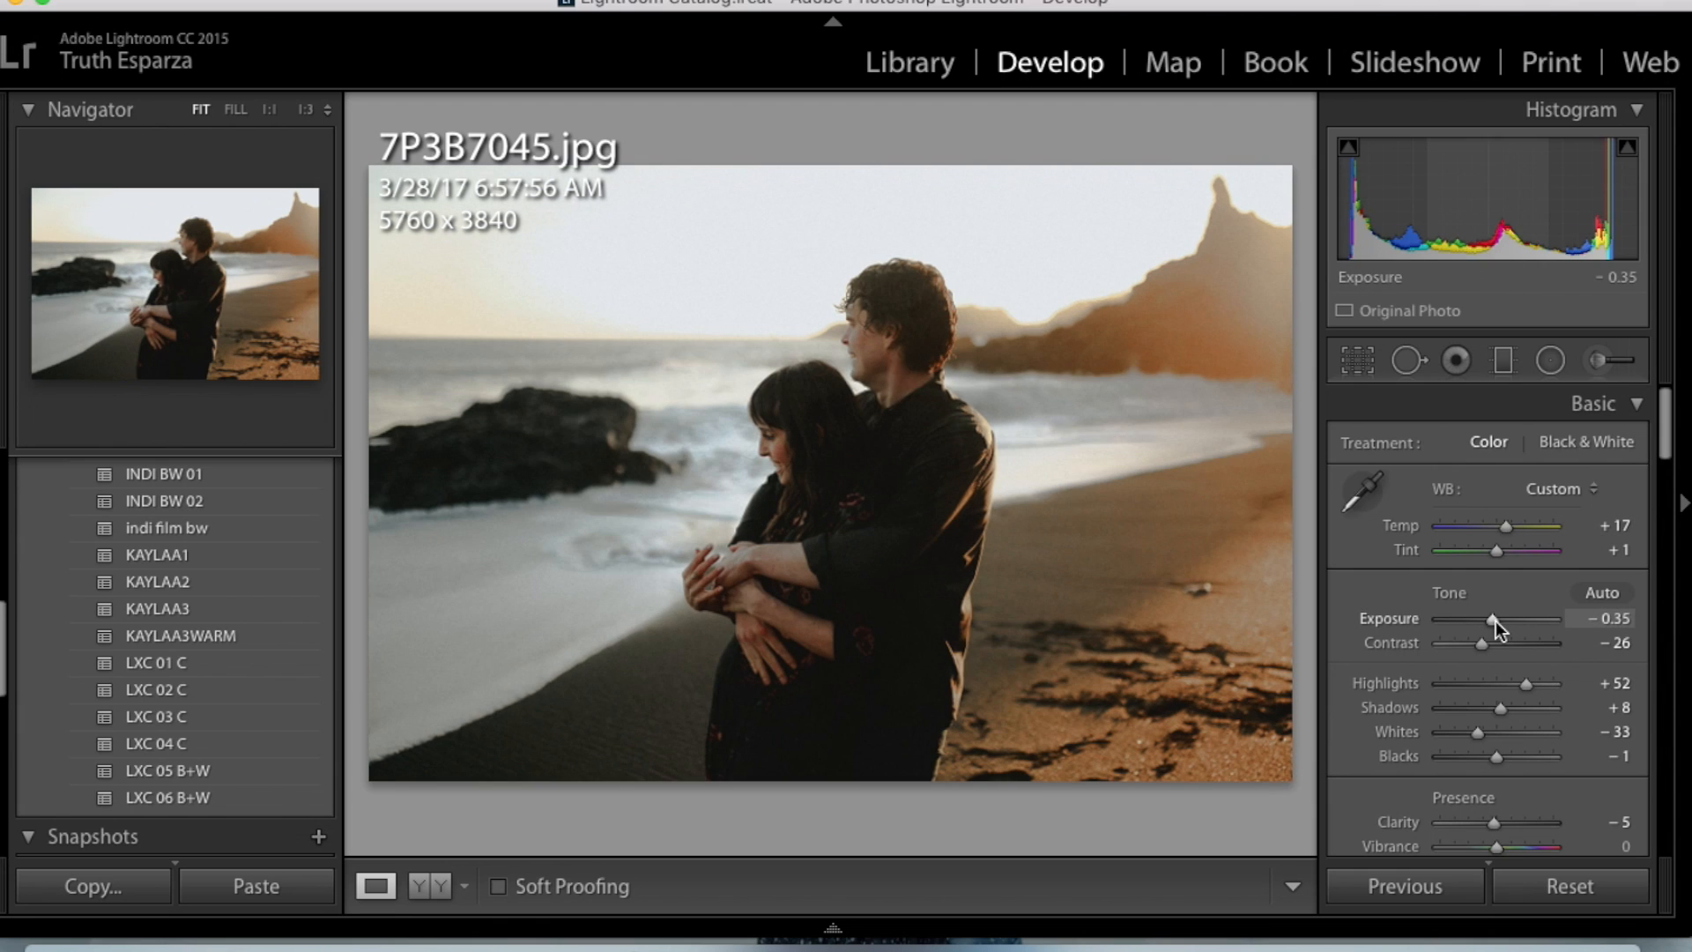
left_click_drag(1488, 645, 1493, 651)
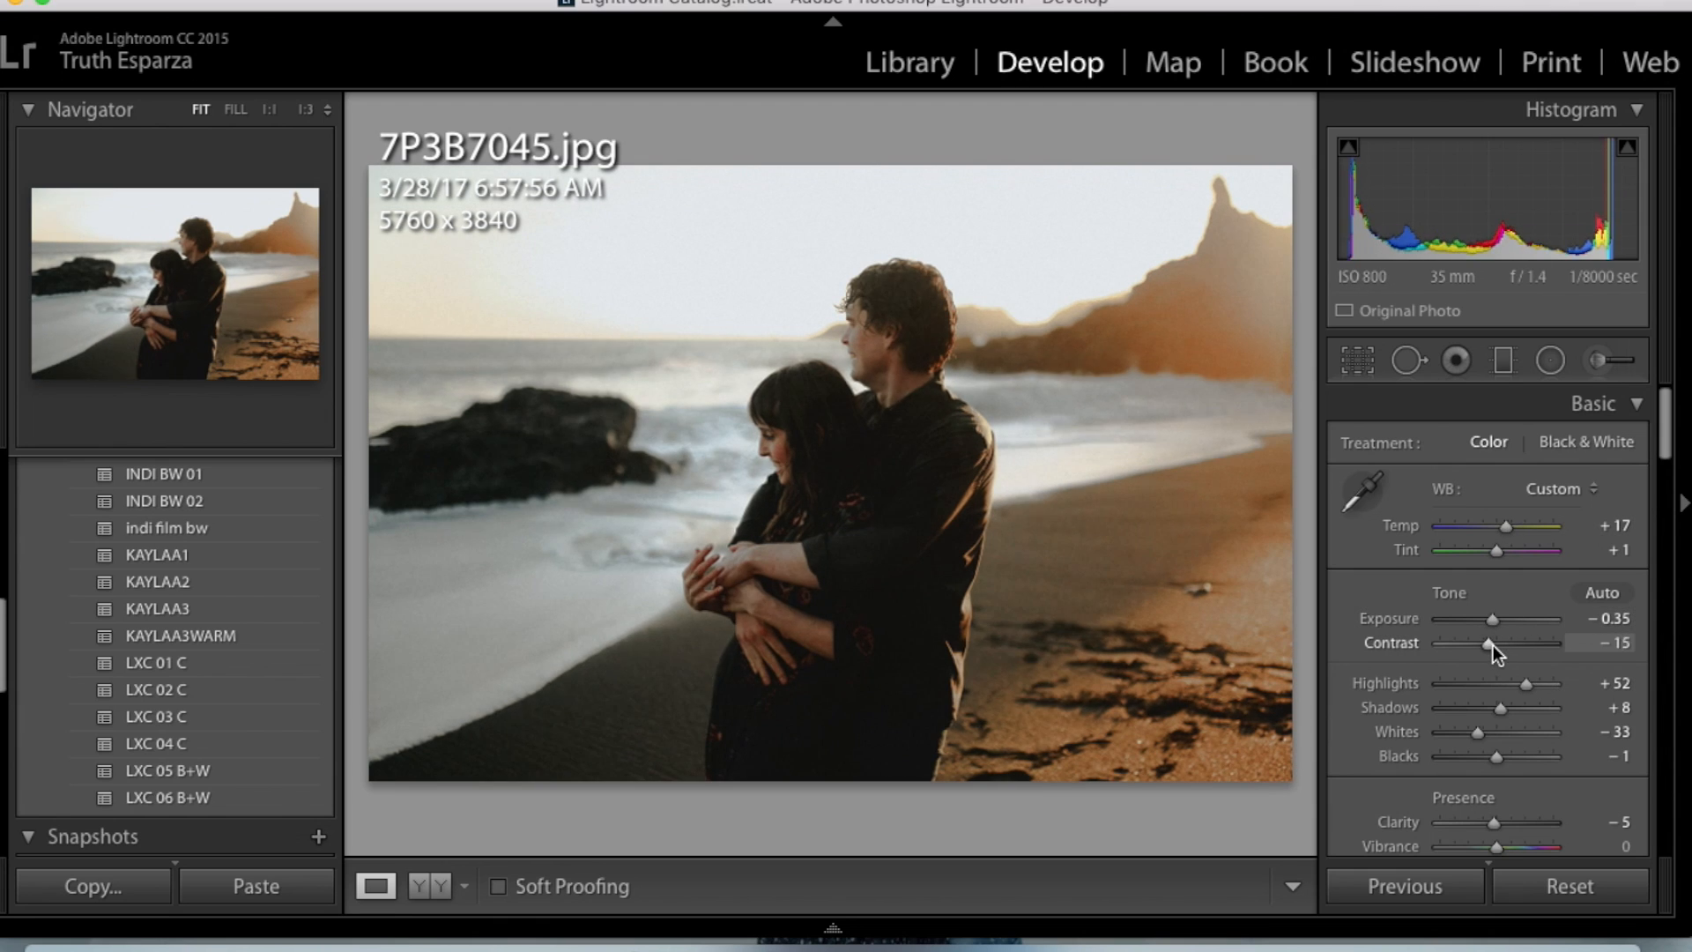
- Toggle between the original and edited versions of 7P3B7045.jpg to compare them
key("backslash")
key("backslash")
key("backslash")
key("backslash")
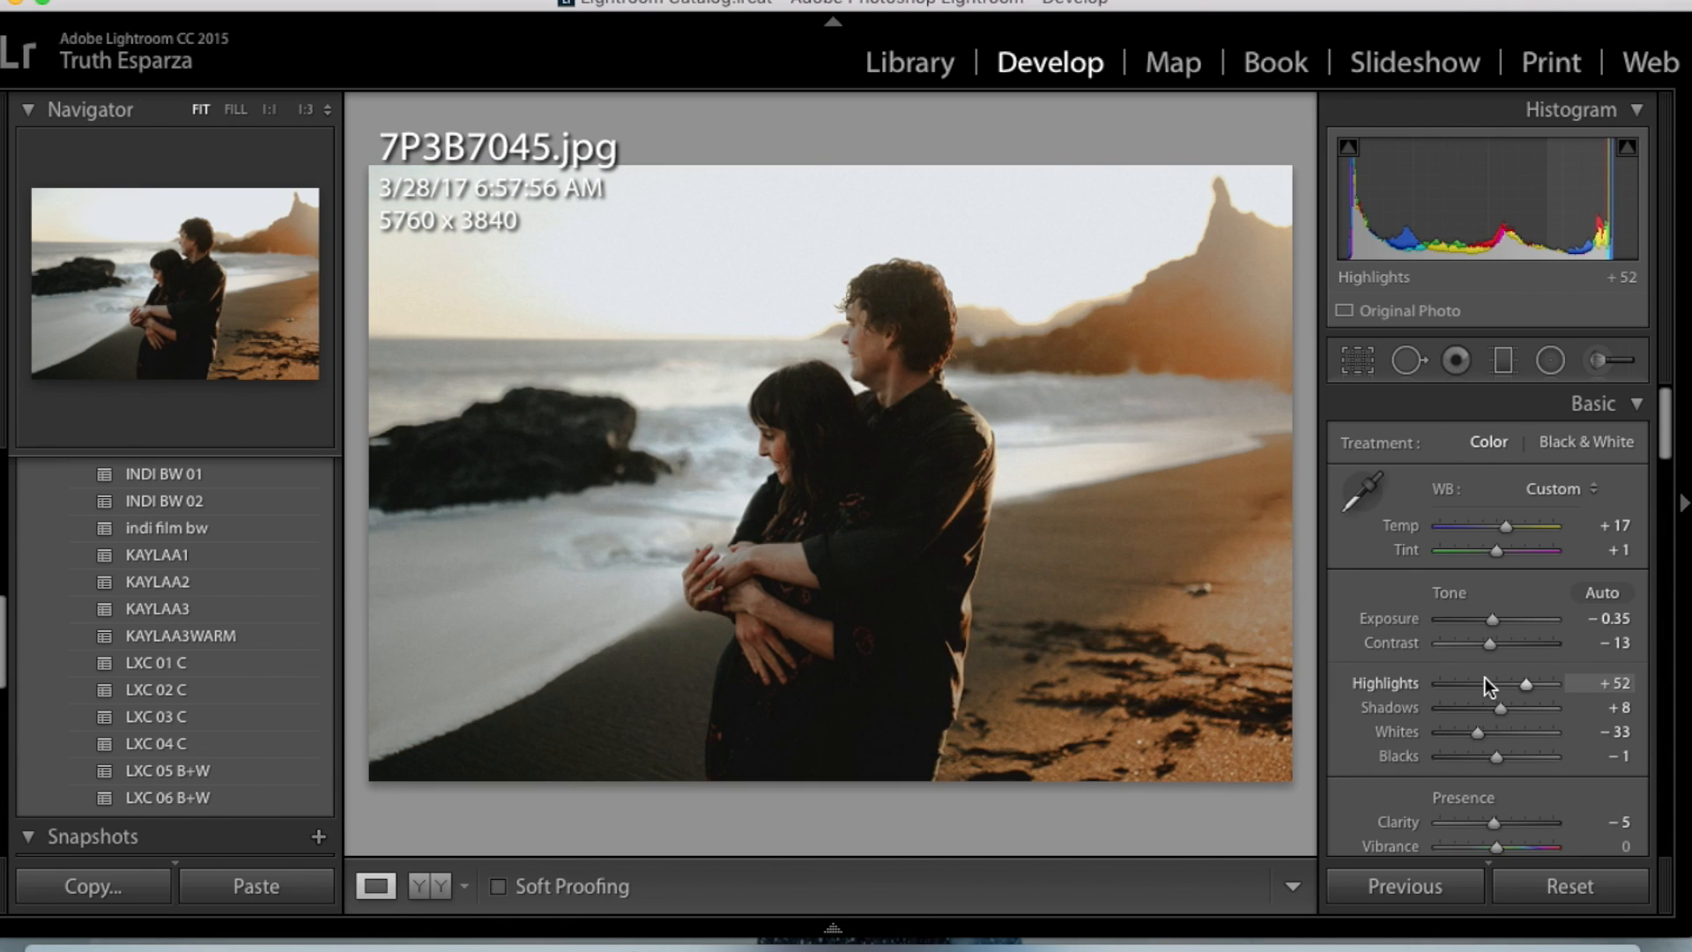
- Compare 7P3B7045.jpg before and after side by side, inspect the couple up close, and return to the single fitted view
left_click(435, 883)
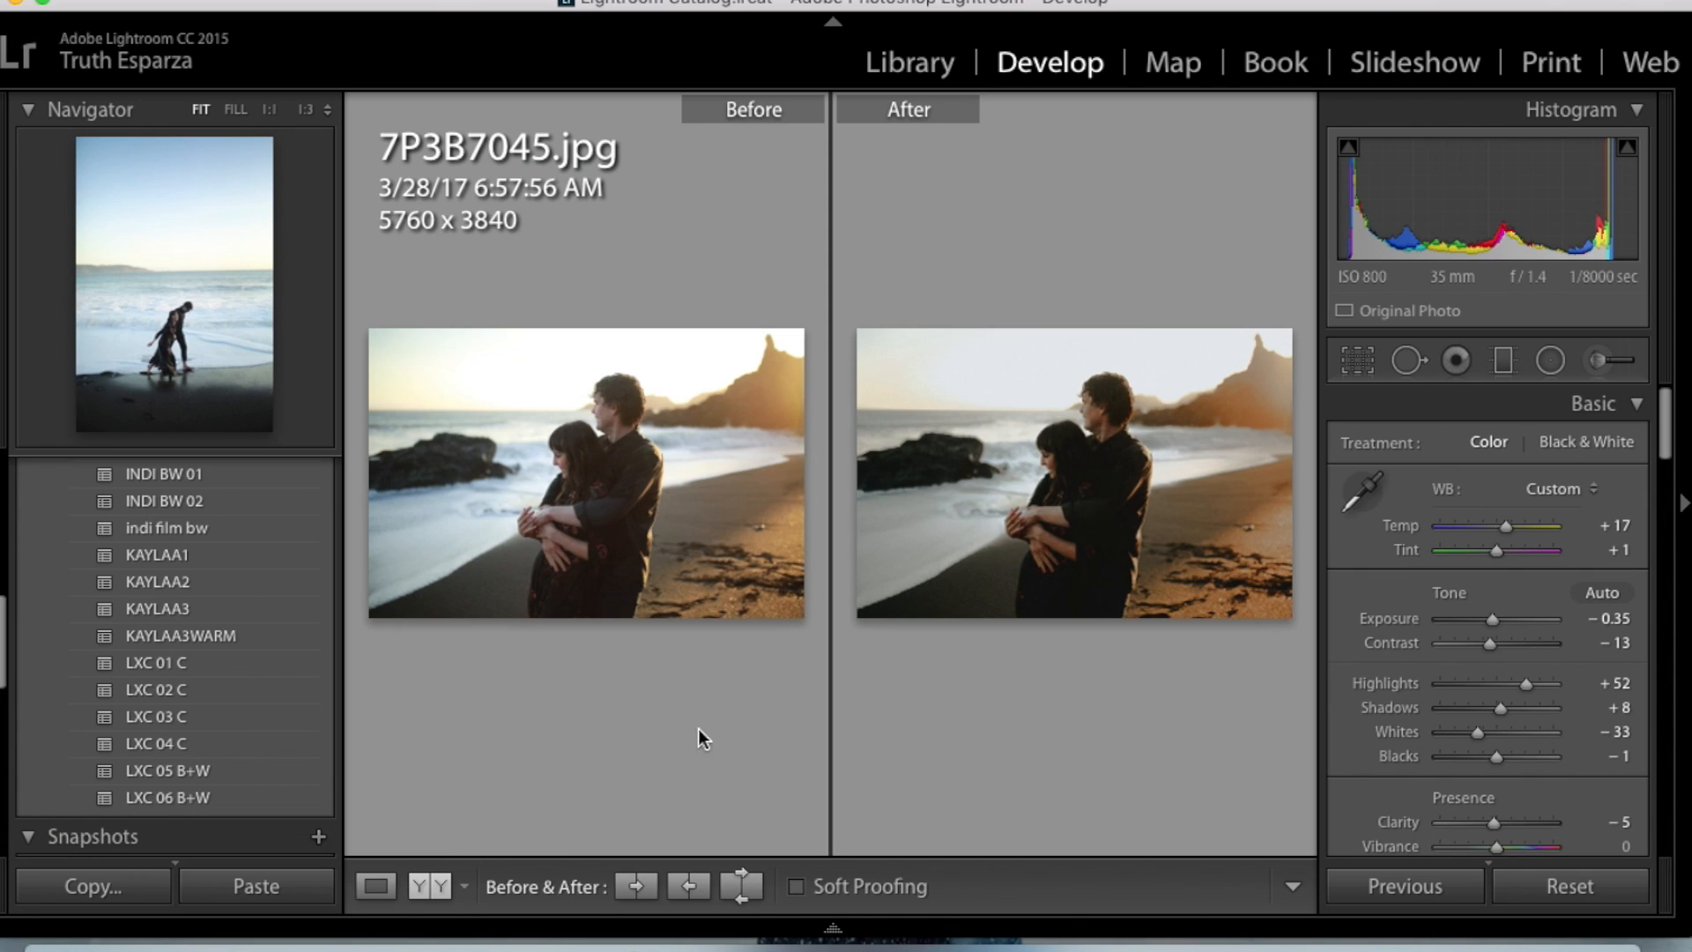
left_click(756, 582)
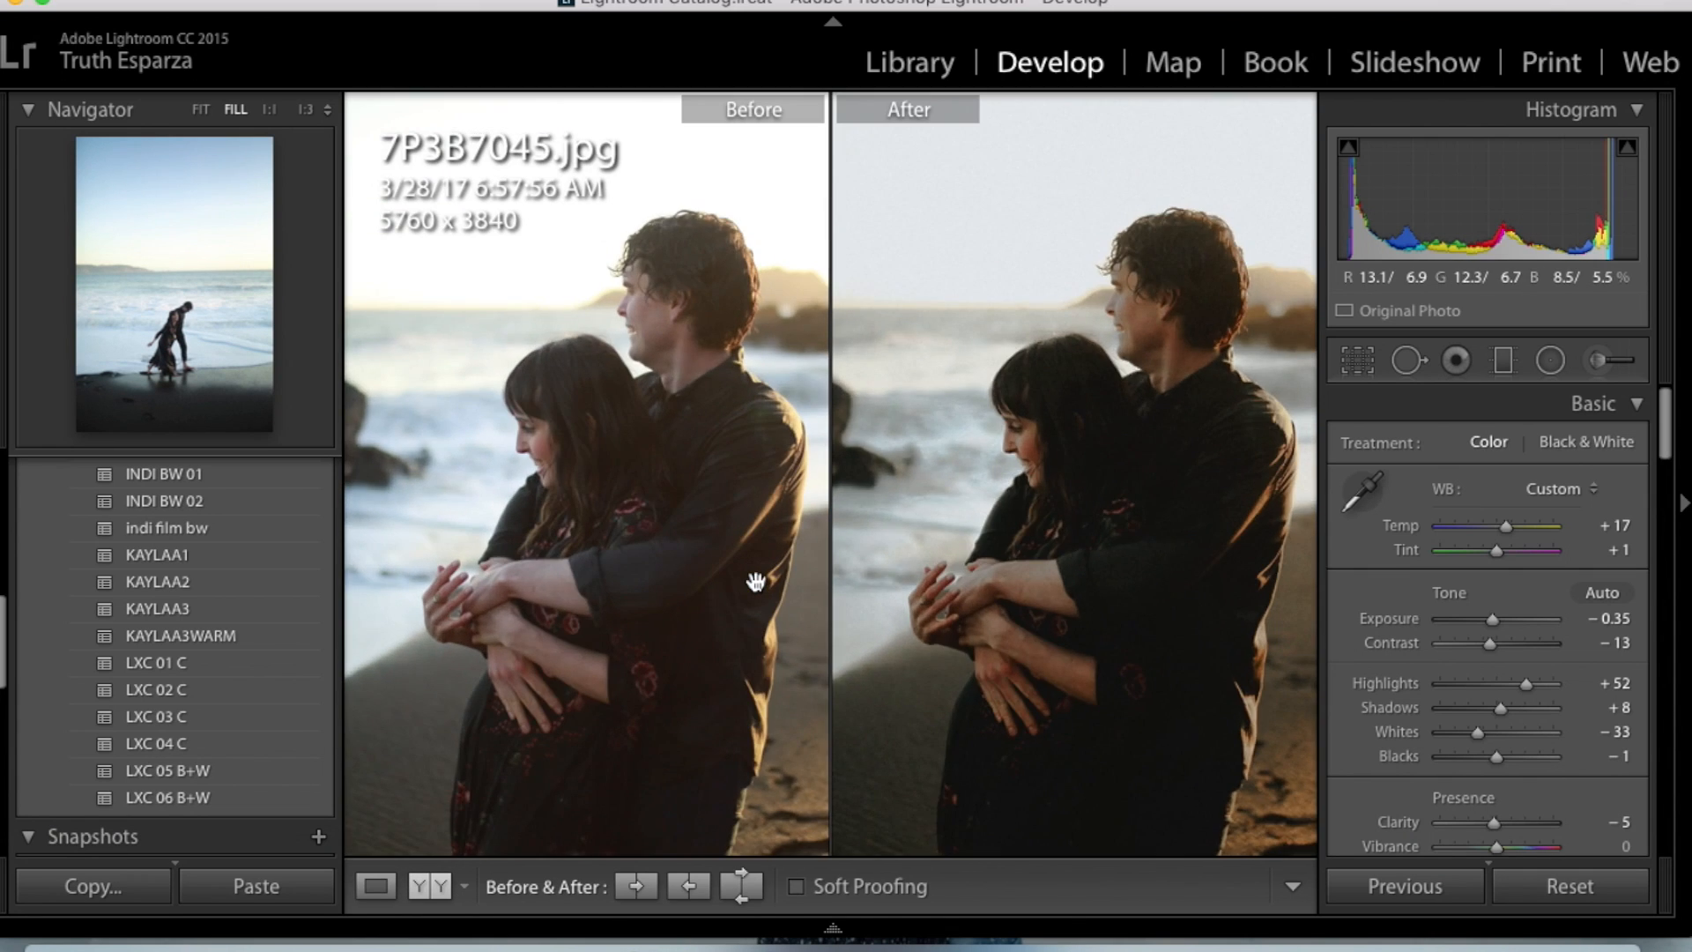
left_click(796, 534)
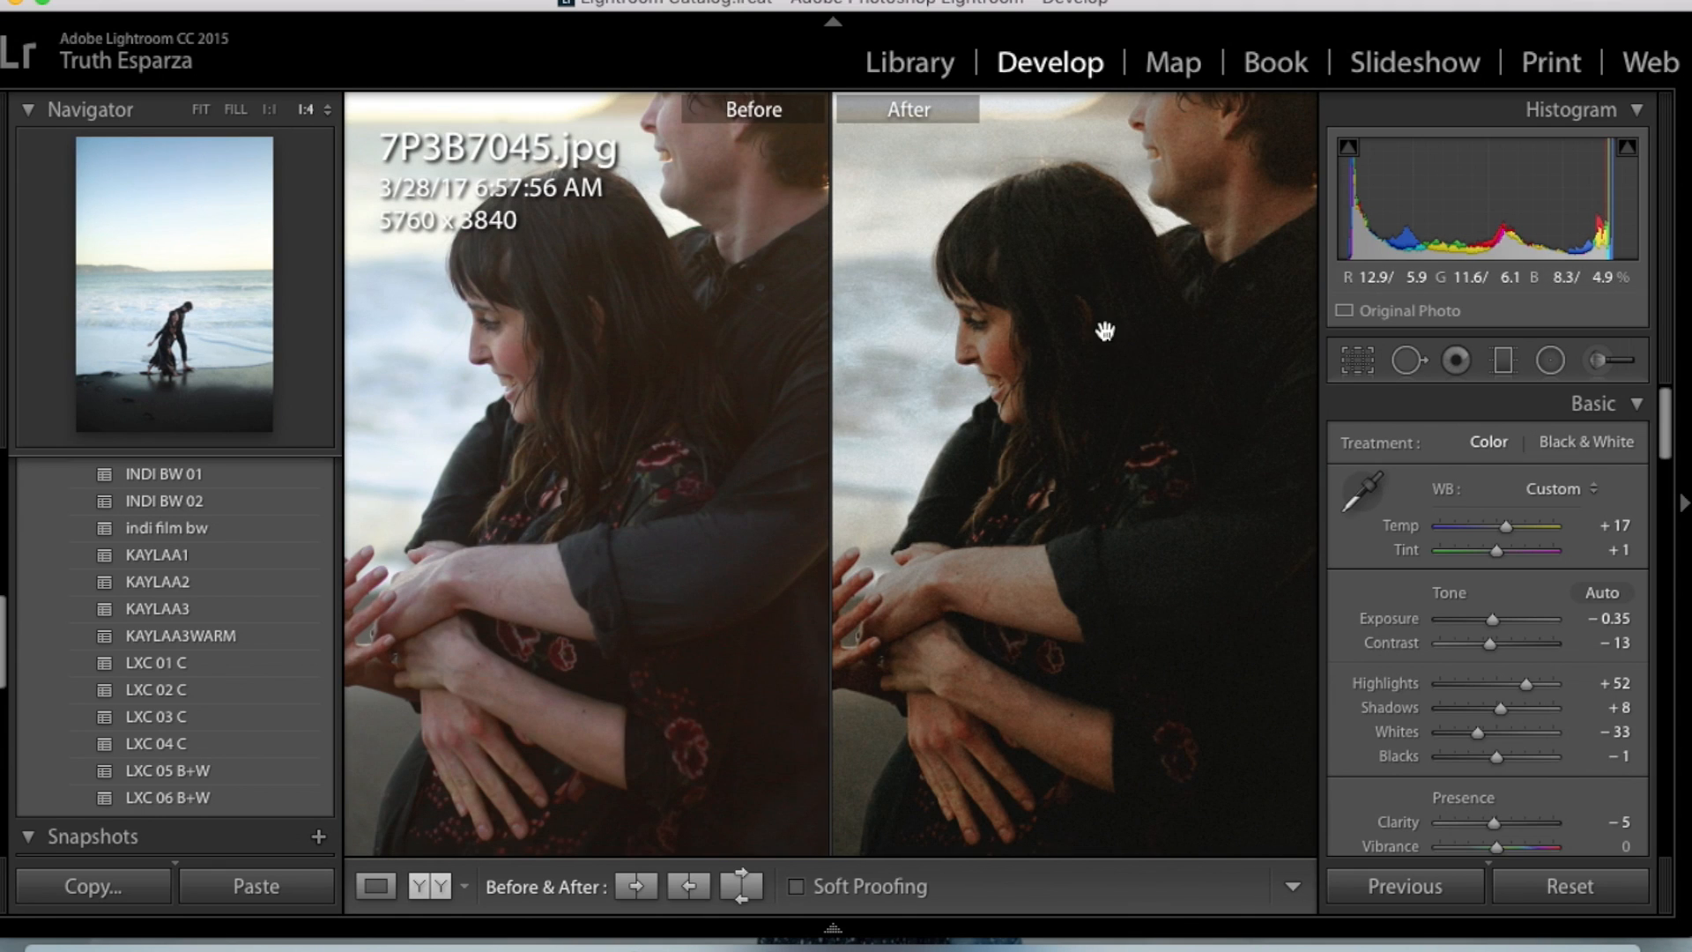
left_click(1013, 551)
left_click(1013, 551)
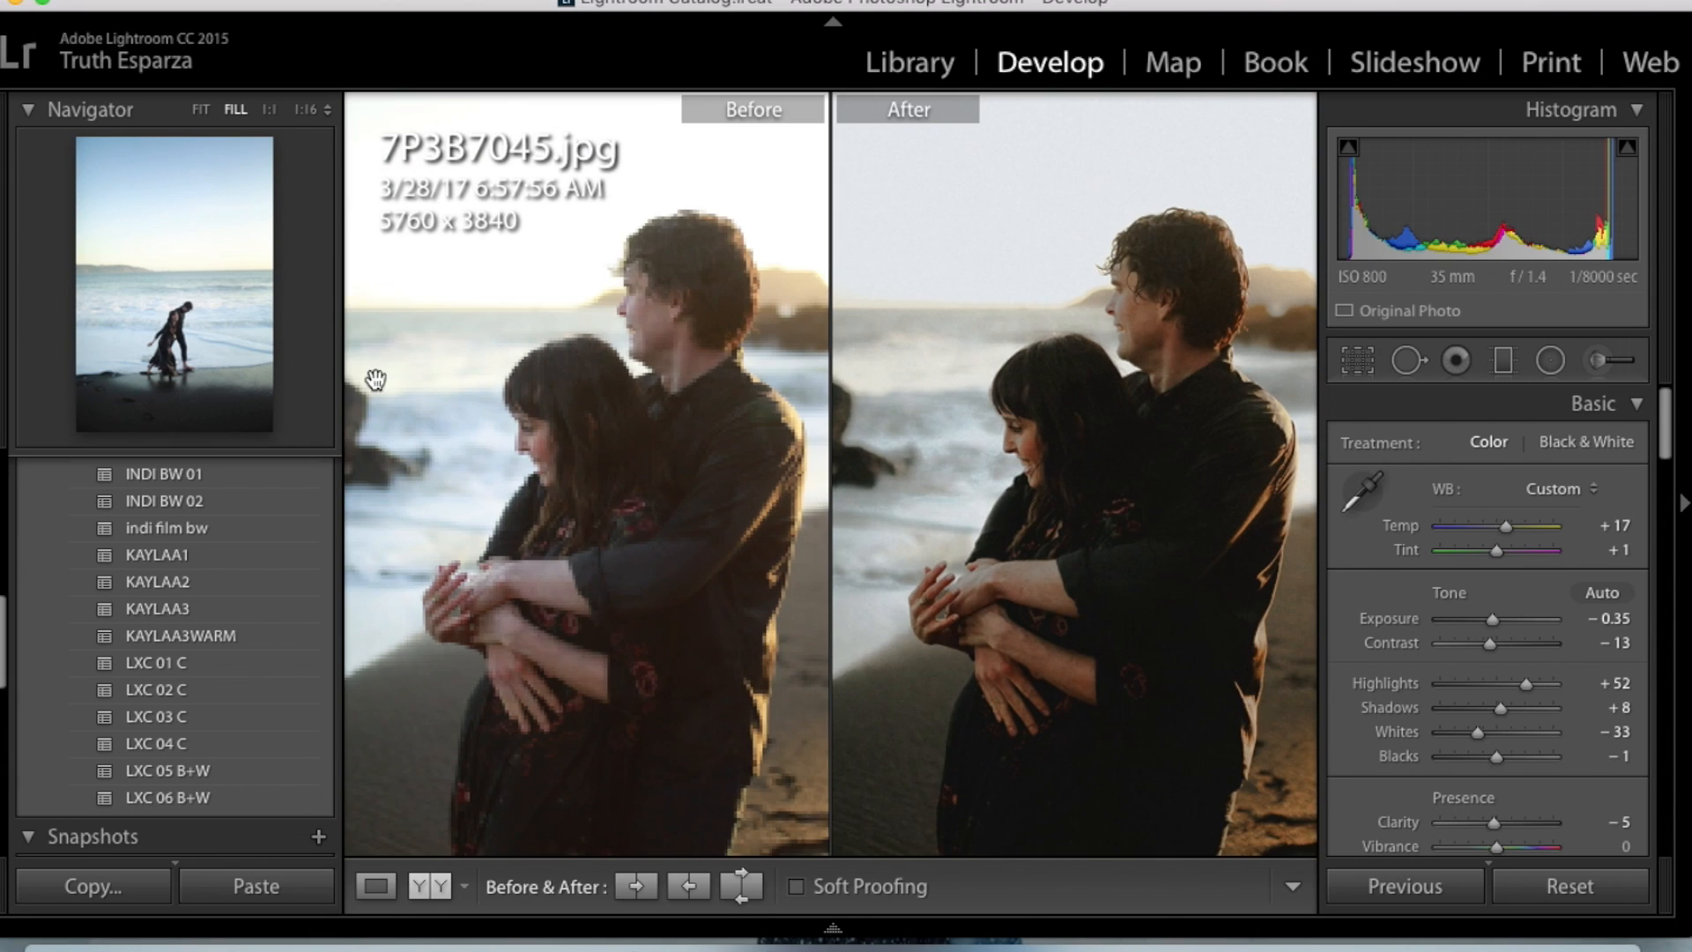
left_click(377, 884)
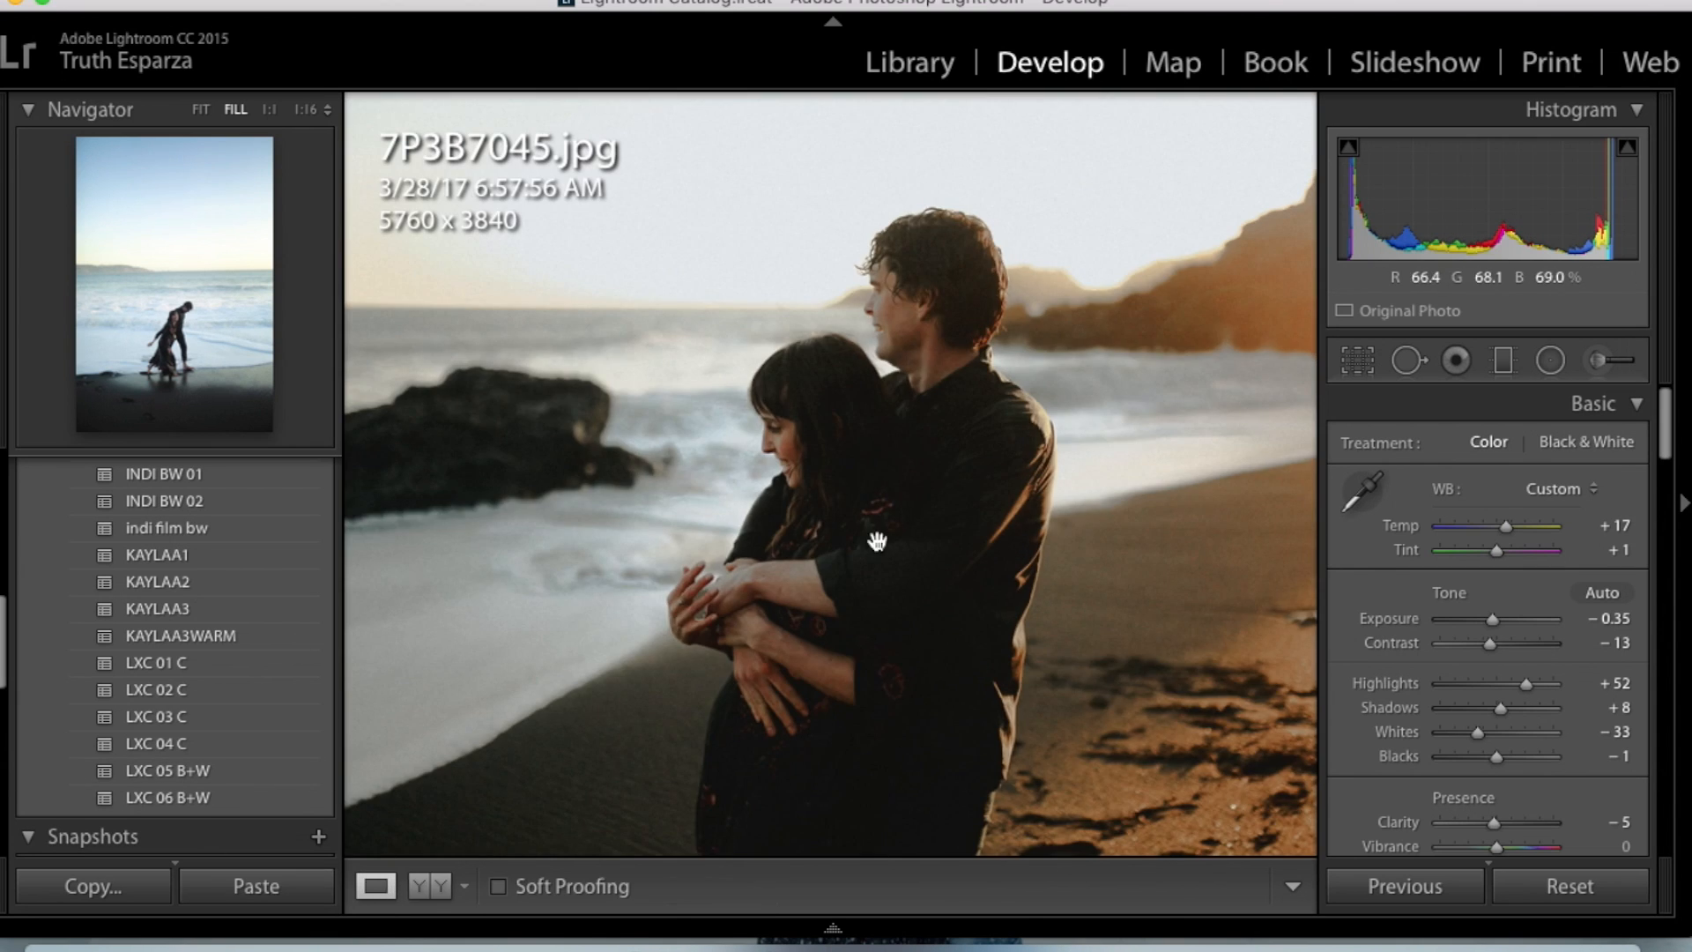
left_click(200, 106)
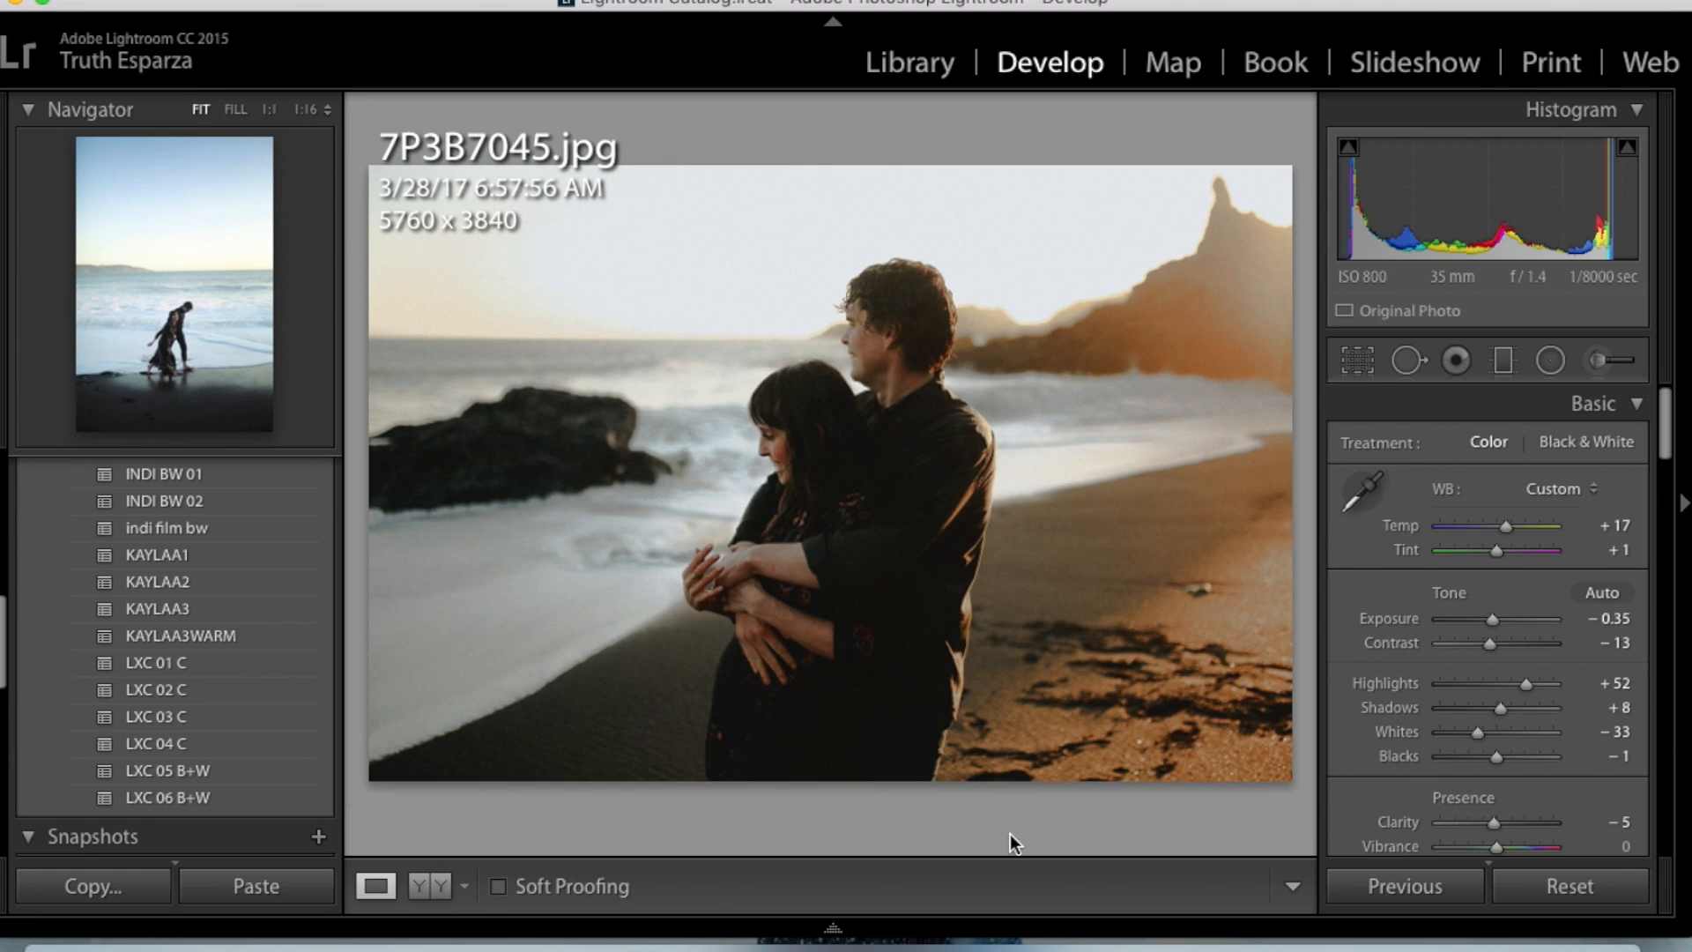
- Go to 7P3B7046.jpg, reset its existing develop settings and paste the copied settings onto it
key("Right")
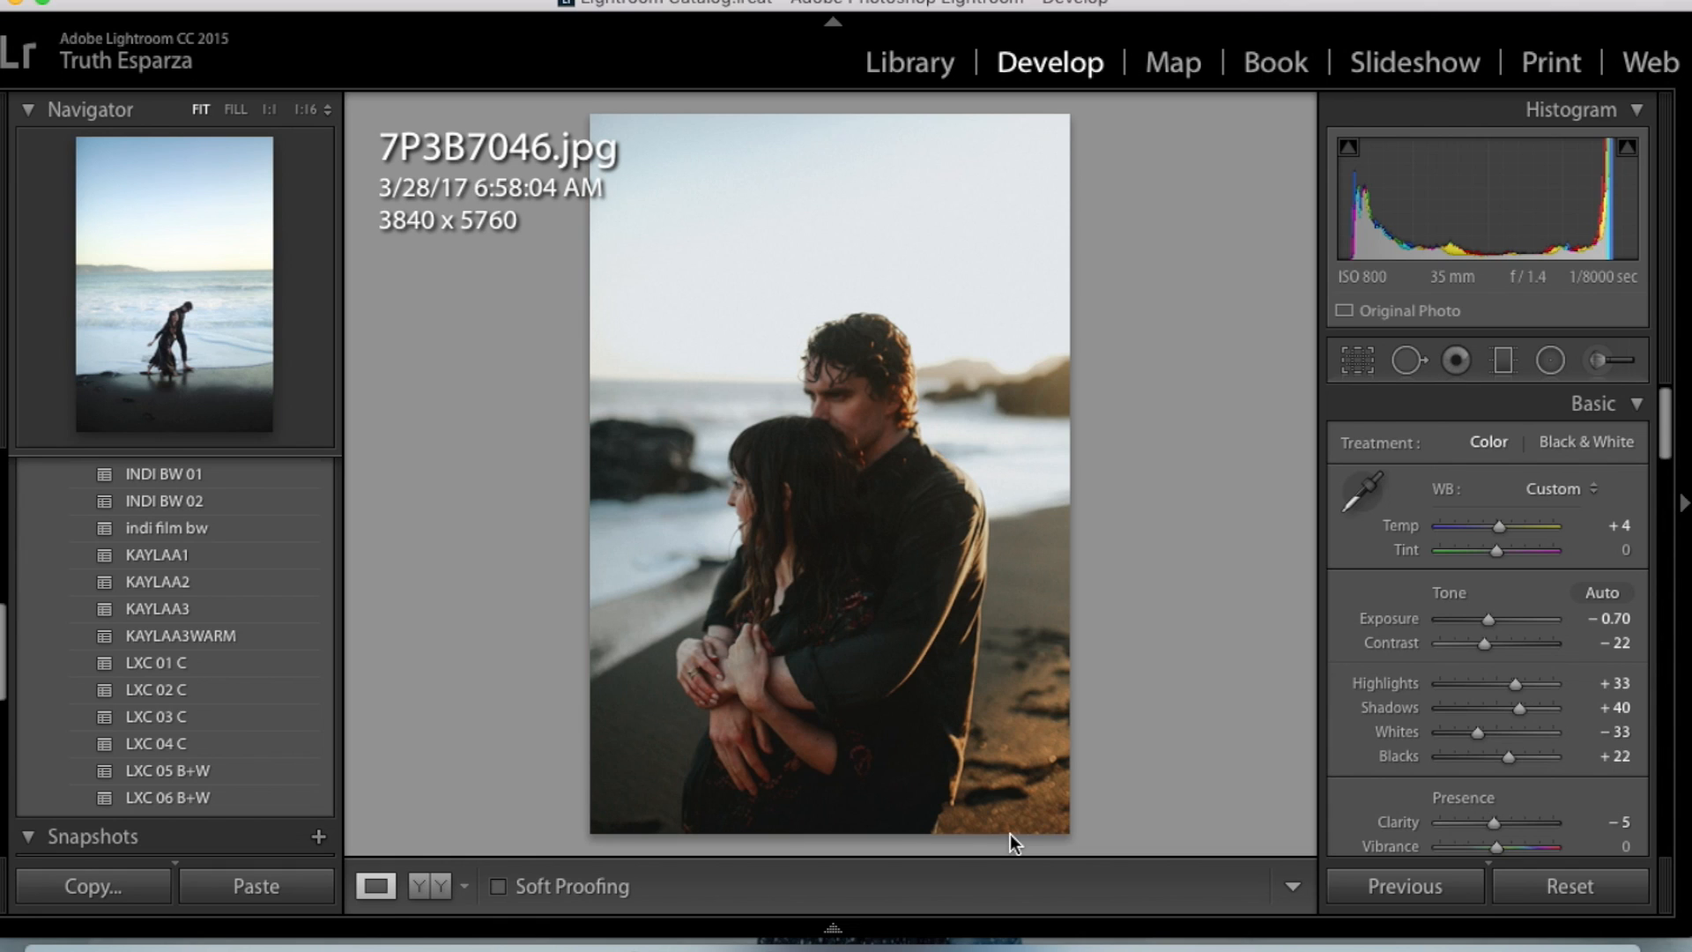
left_click(1597, 888)
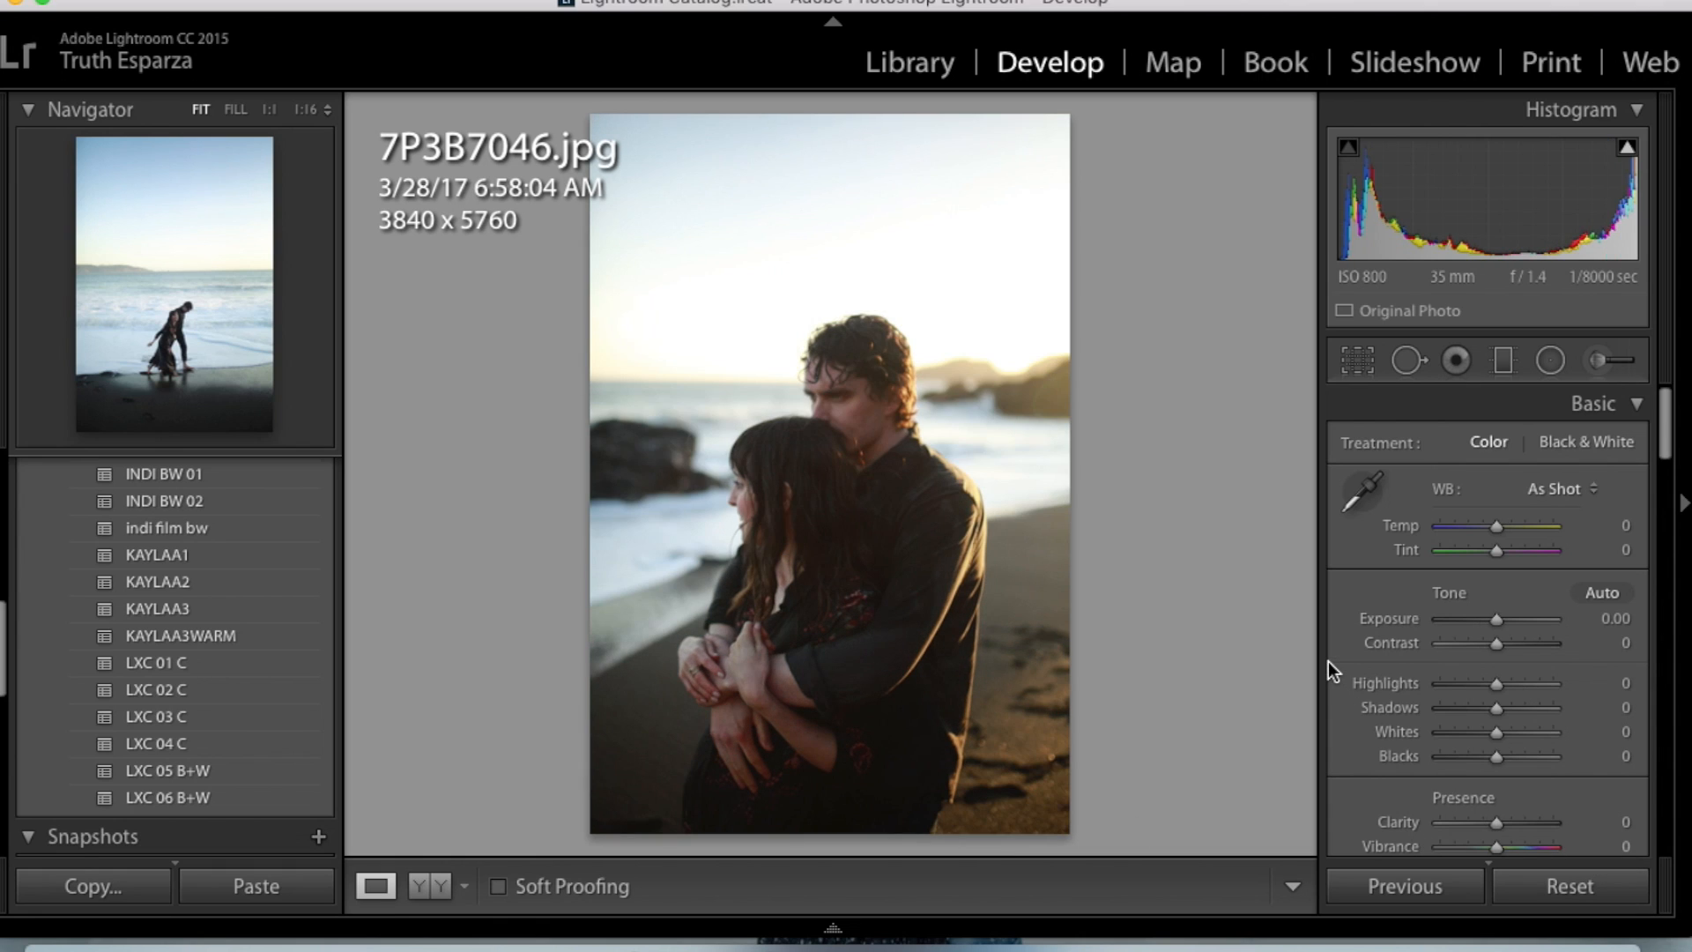
key("super+shift+v")
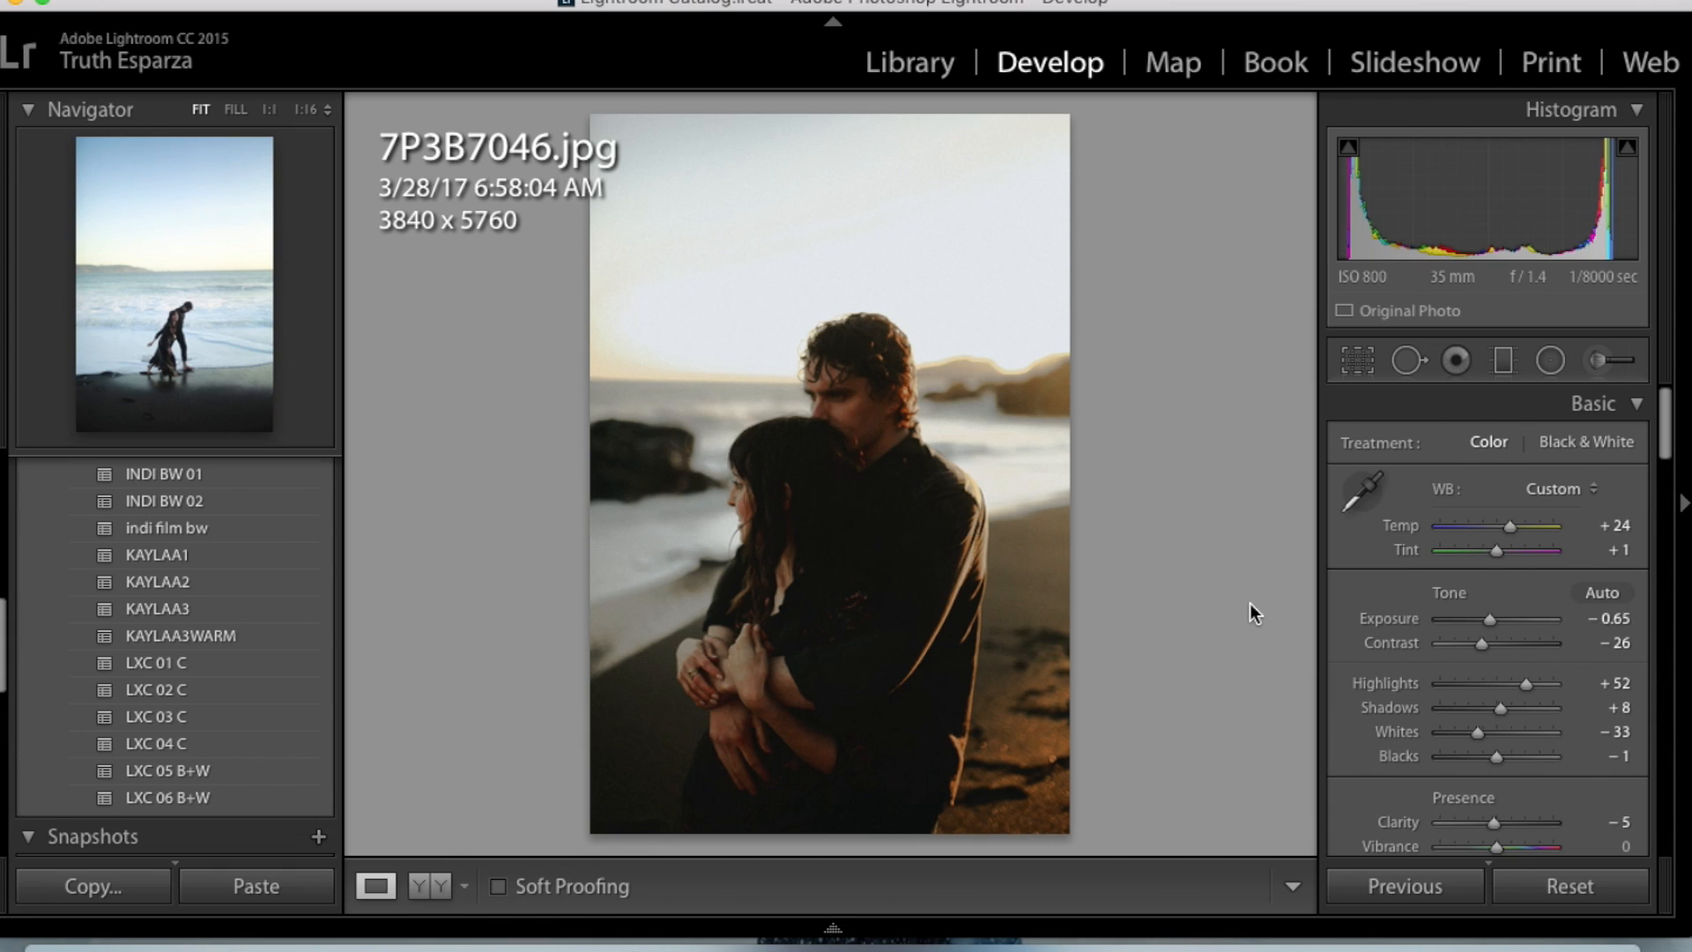
- Go to the full-length embrace photo 7P3B7059.jpg, paste the copied develop settings and set Exposure to −0.35
key("Right")
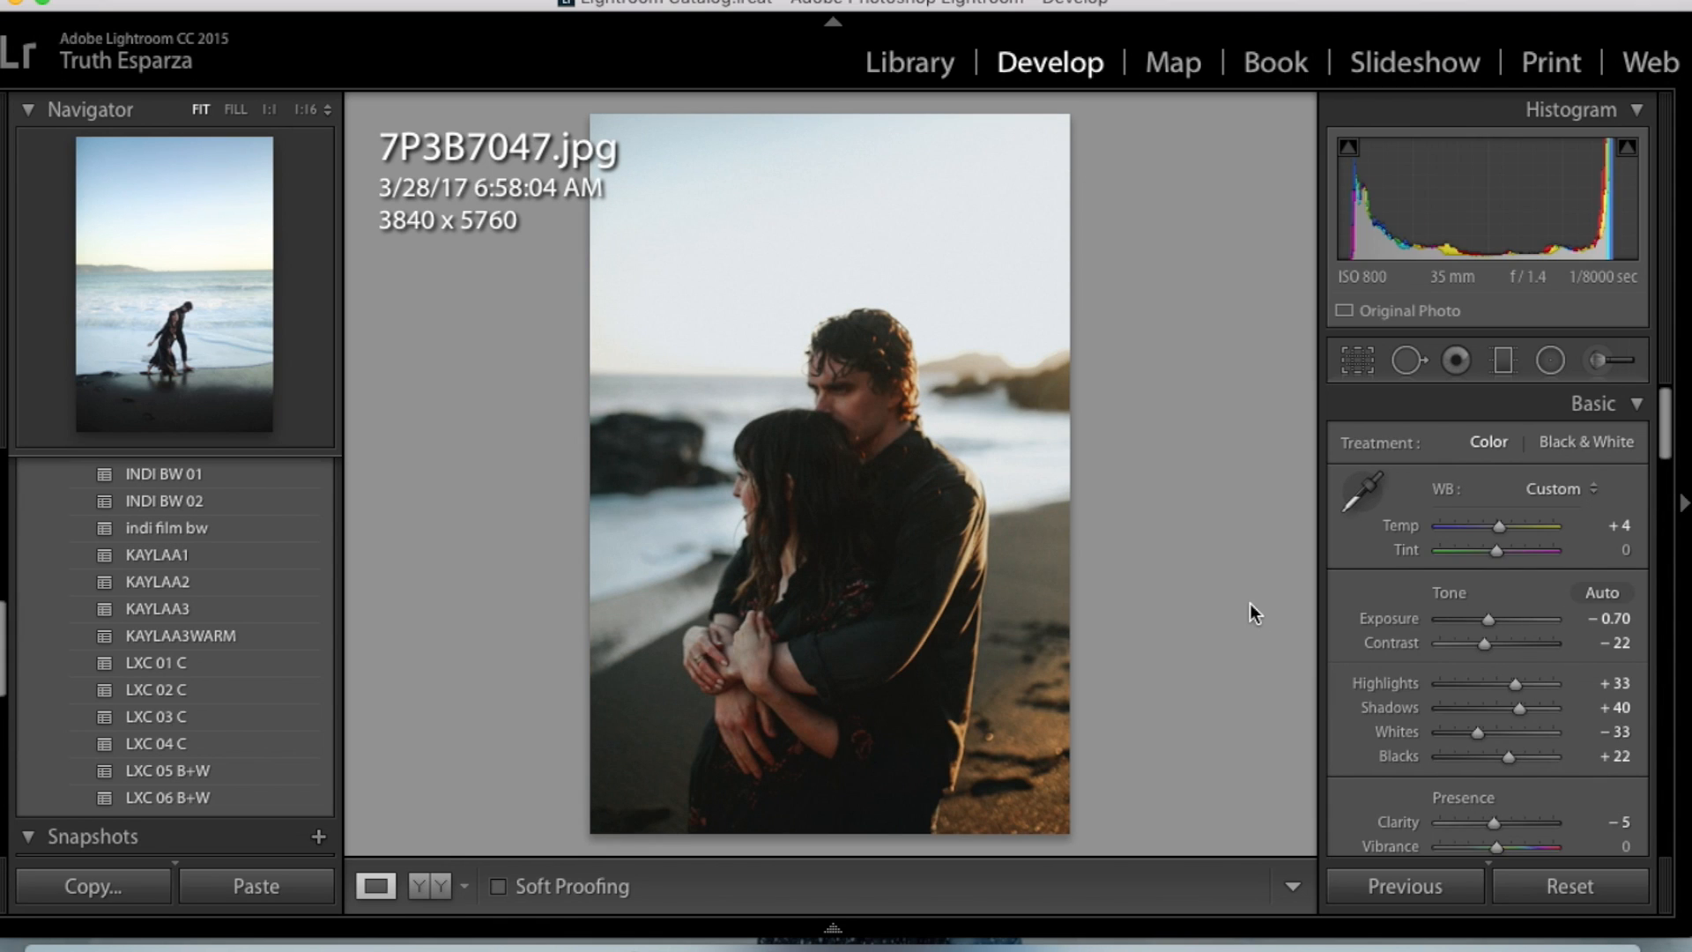
key("Left")
key("Right")
mouse_move(1115, 934)
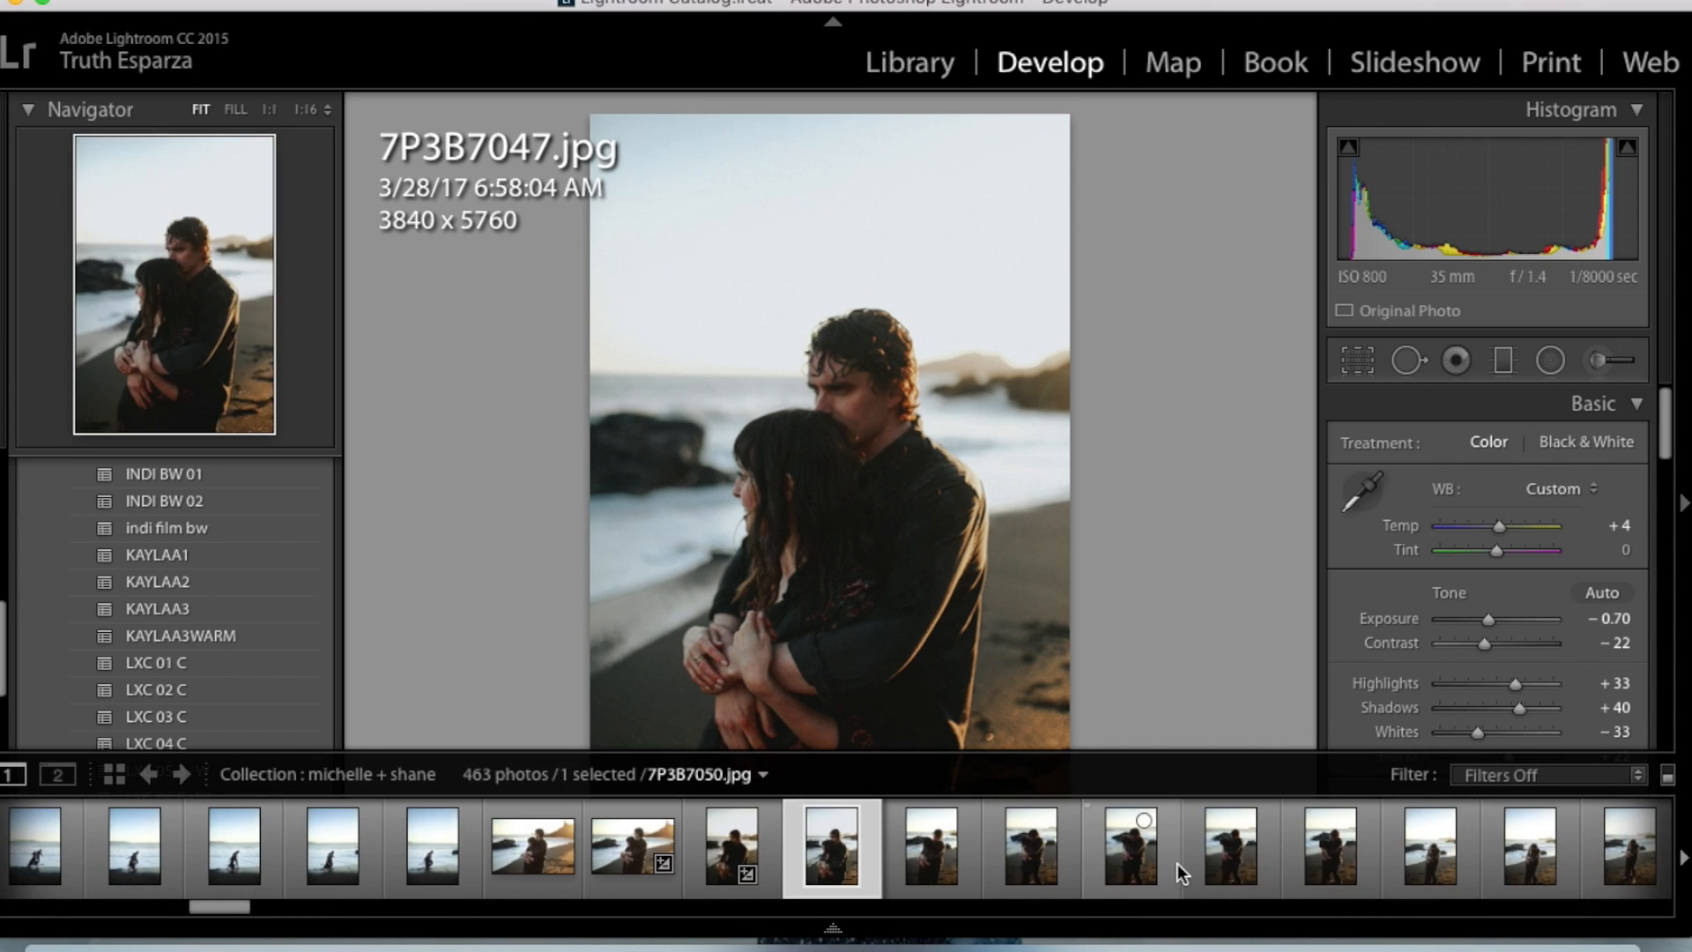
left_click(1132, 875)
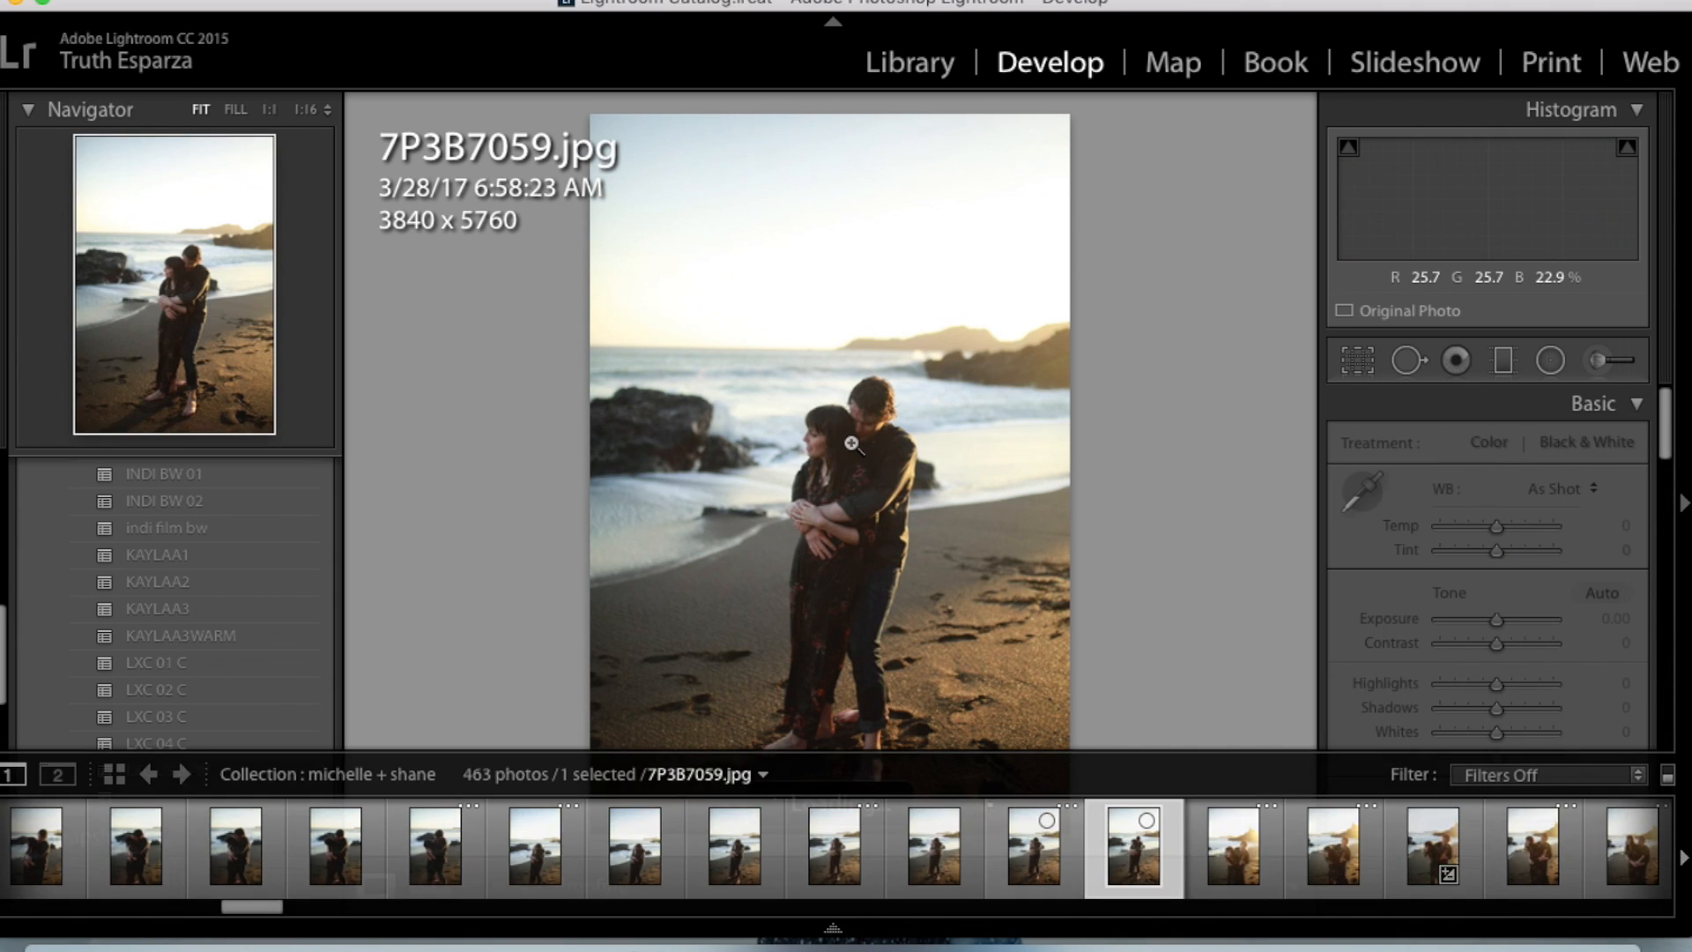
key("super+shift+v")
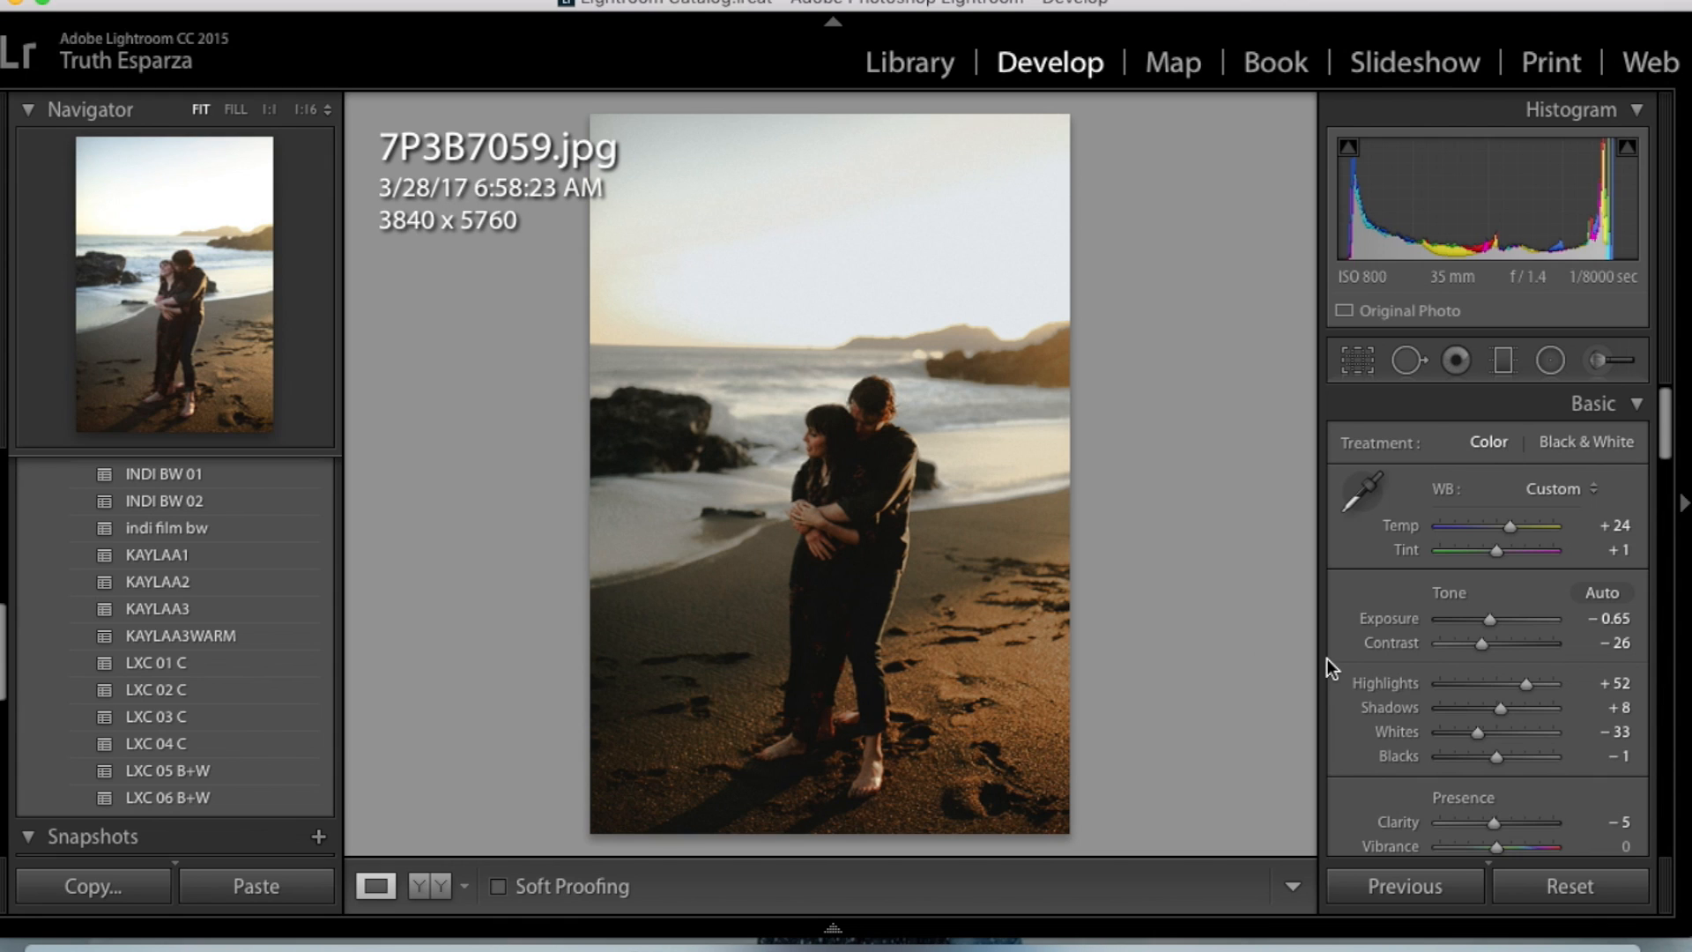
left_click_drag(1490, 622, 1494, 621)
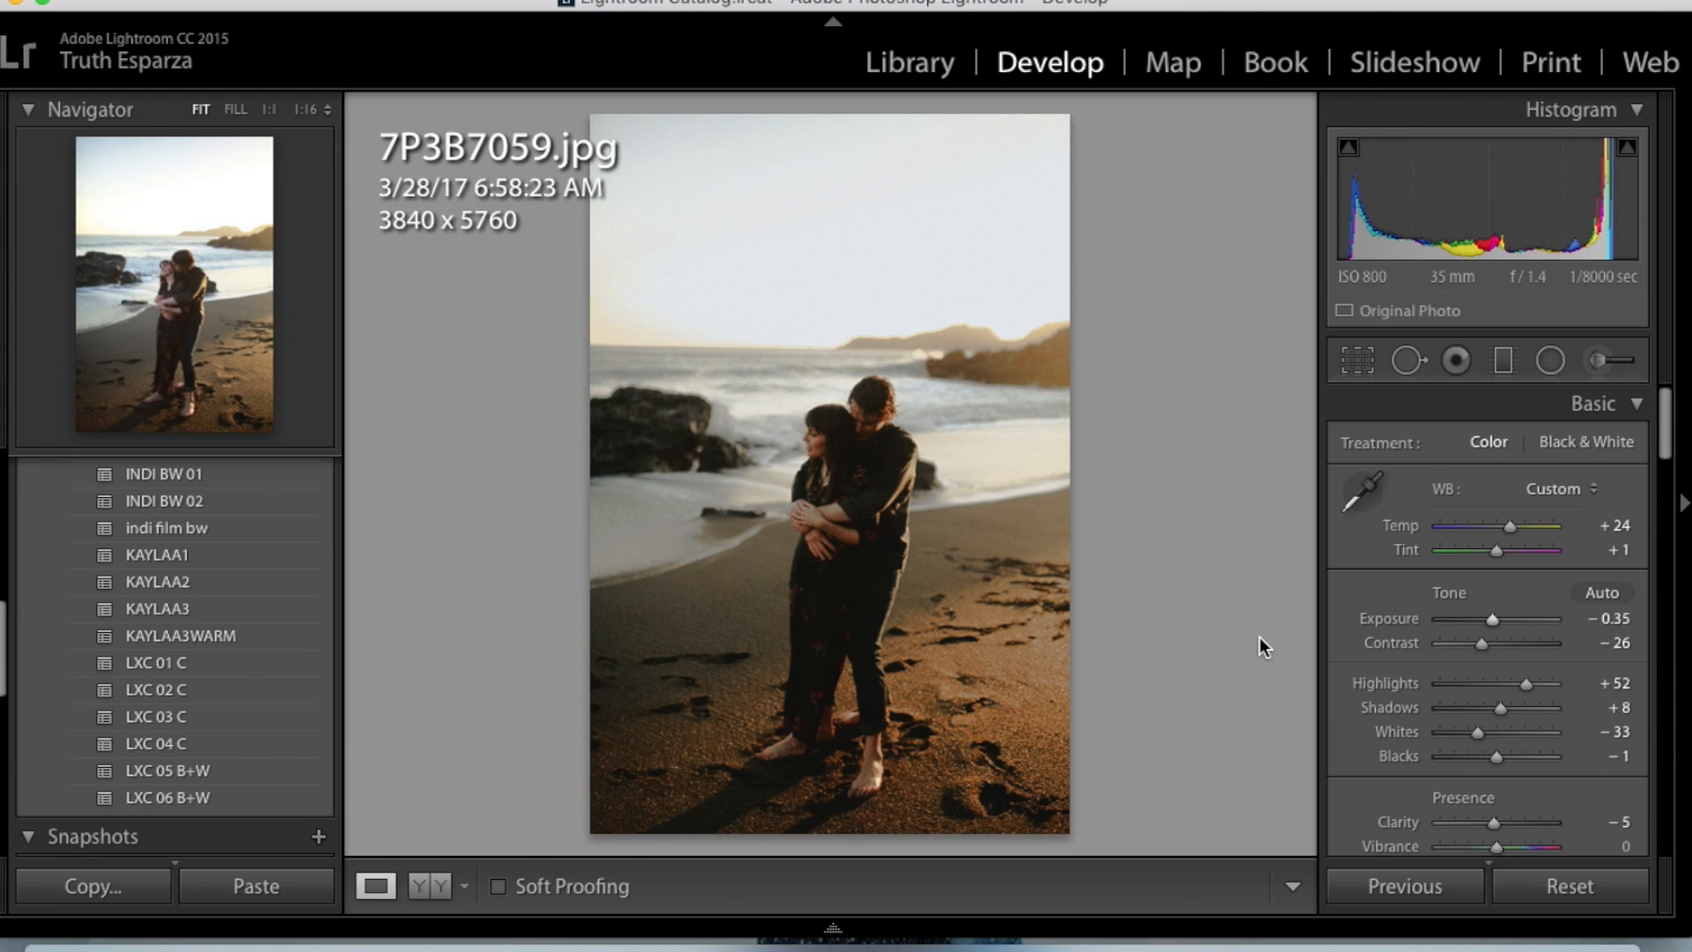
- Paste the copied develop settings onto the preceding photo 7P3B7058.jpg and set its Exposure to −0.35
key("Left")
key("super+shift+v")
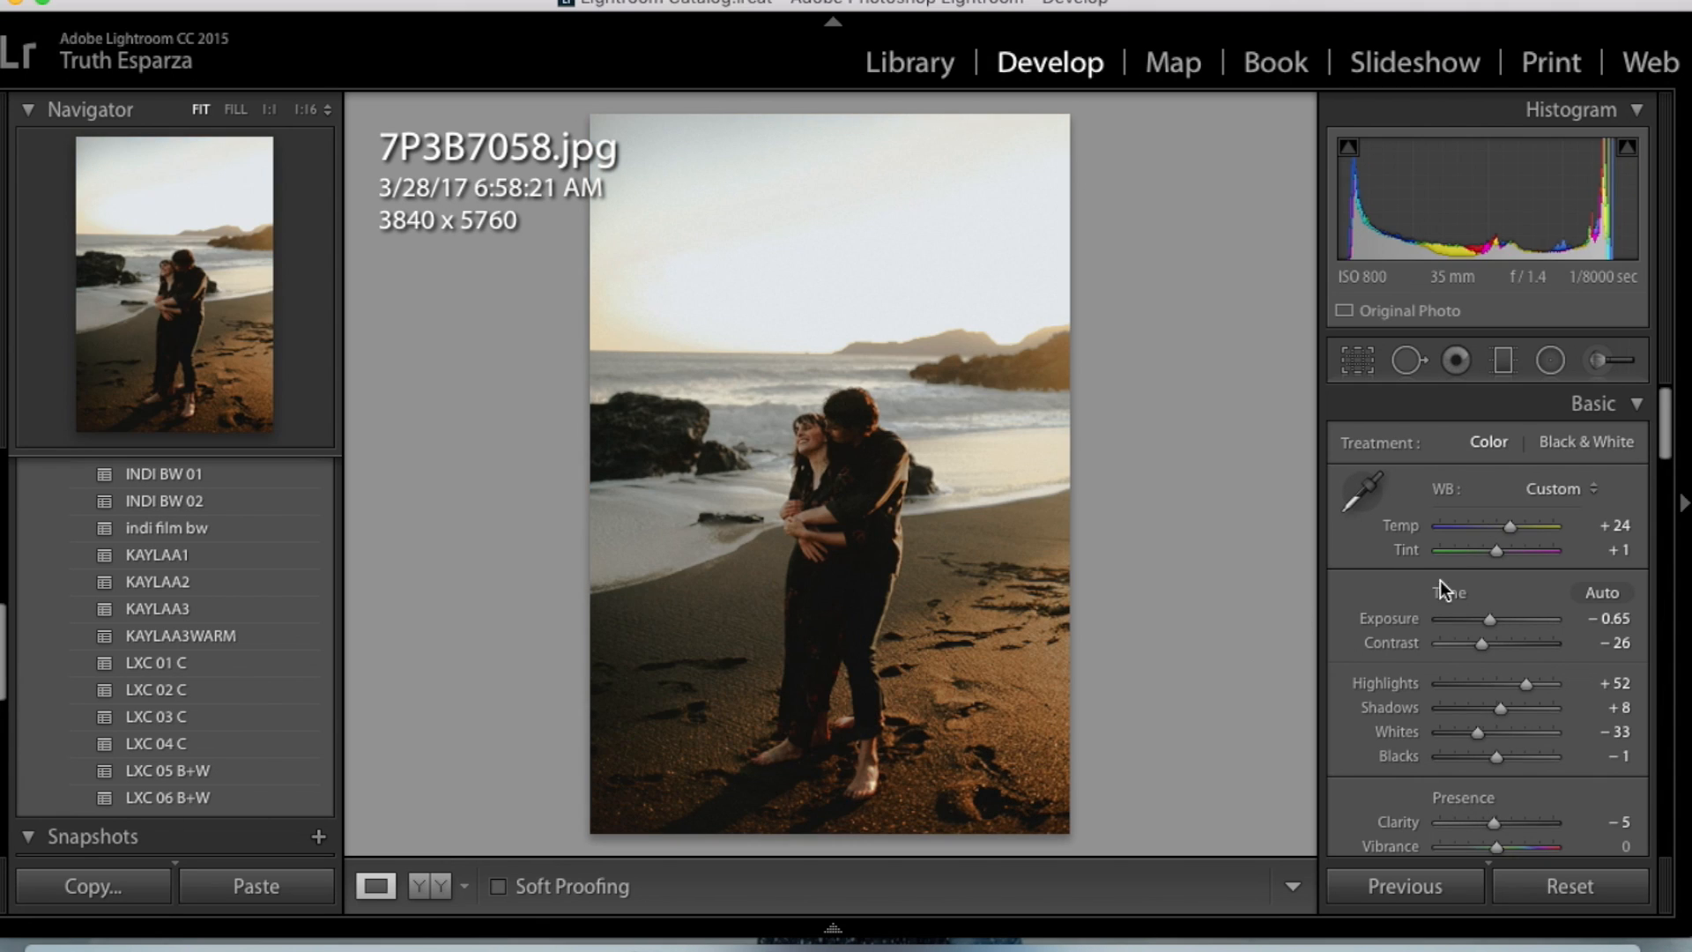
left_click_drag(1489, 620, 1492, 620)
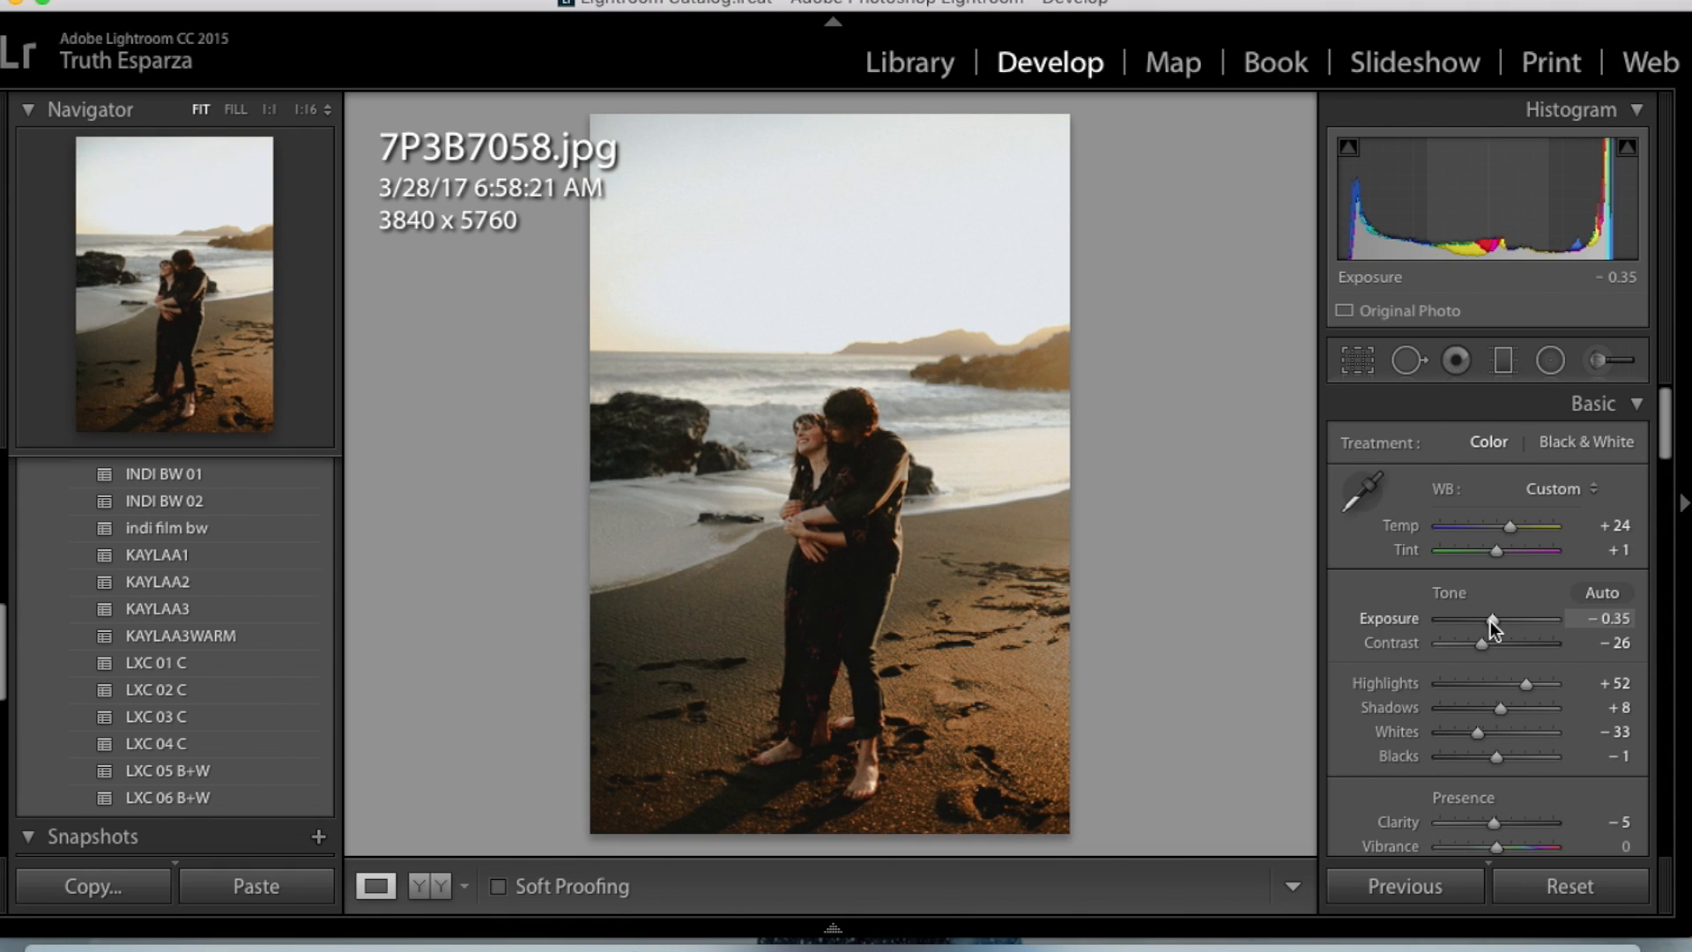
- Find 7P3B7083.jpg, the shot of the woman being lifted in the surf, and paste the copied develop settings onto it
key("Left")
key("Left")
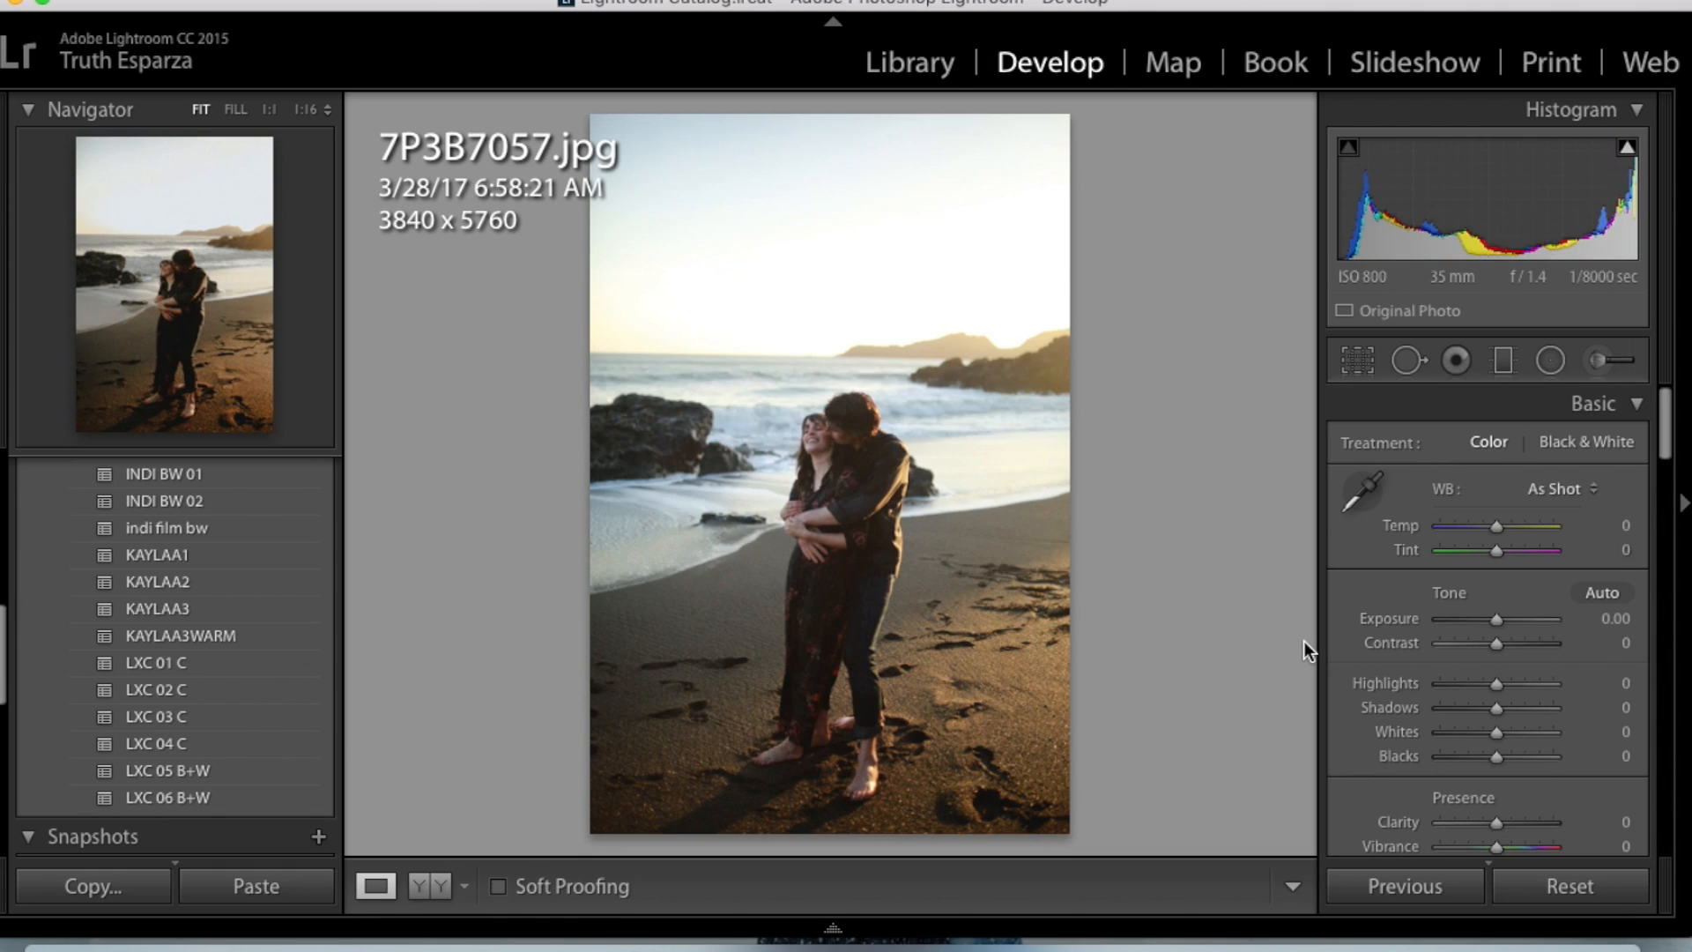
key("Left")
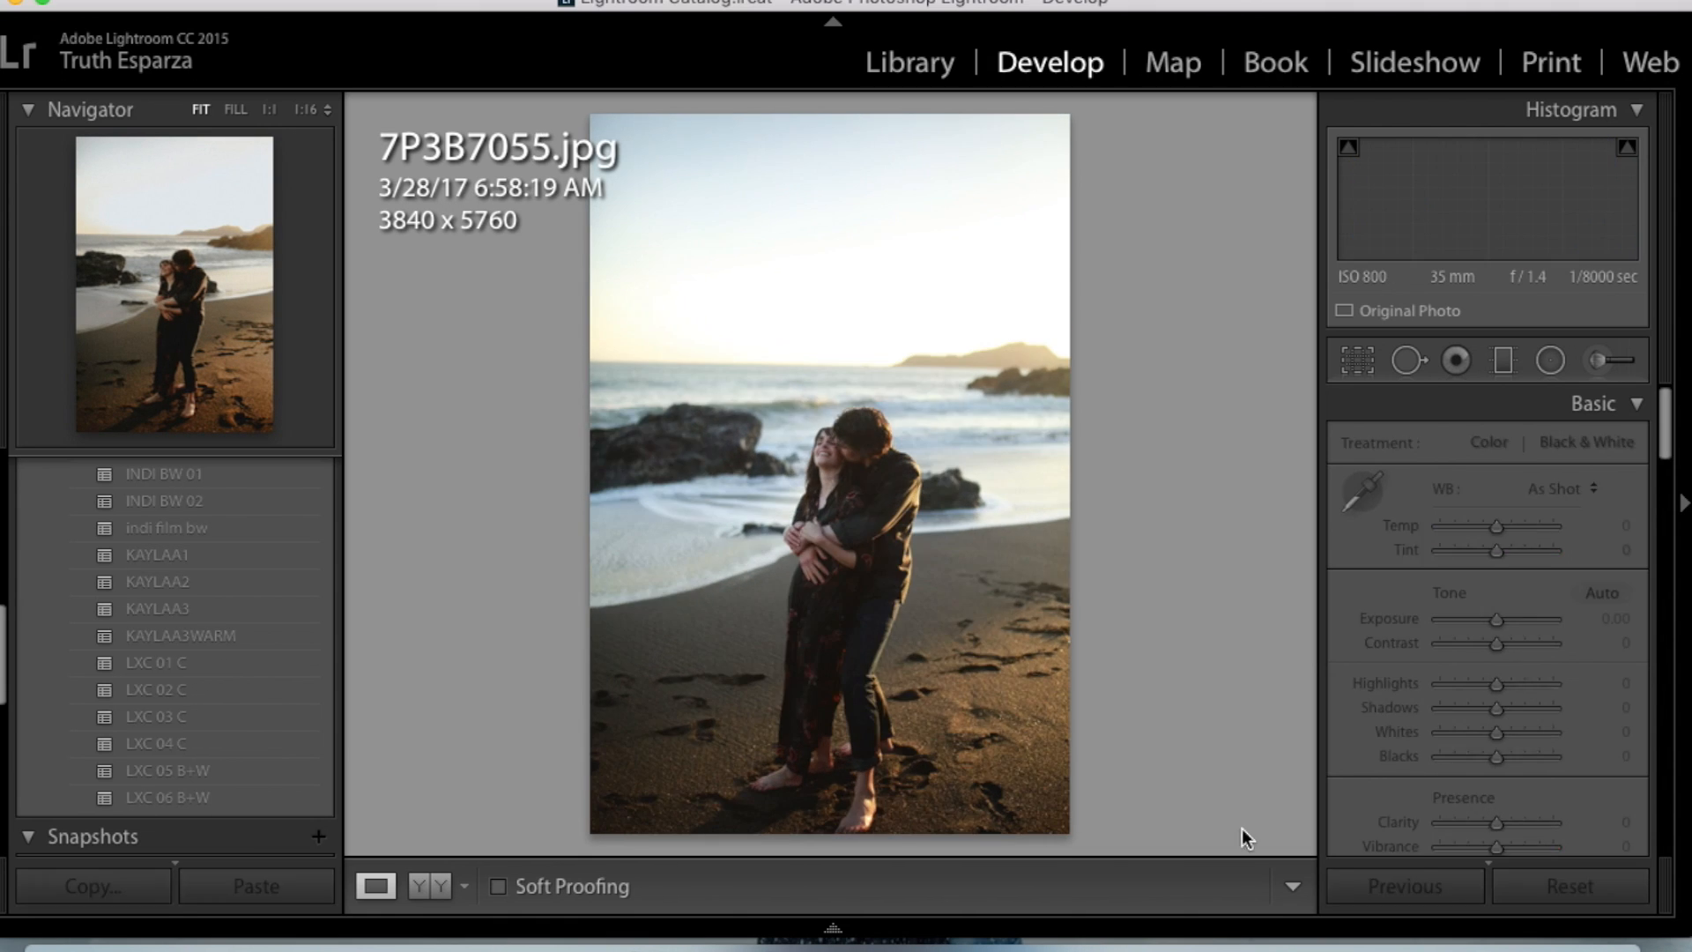
mouse_move(1185, 935)
scroll(1286, 849, "down", 10)
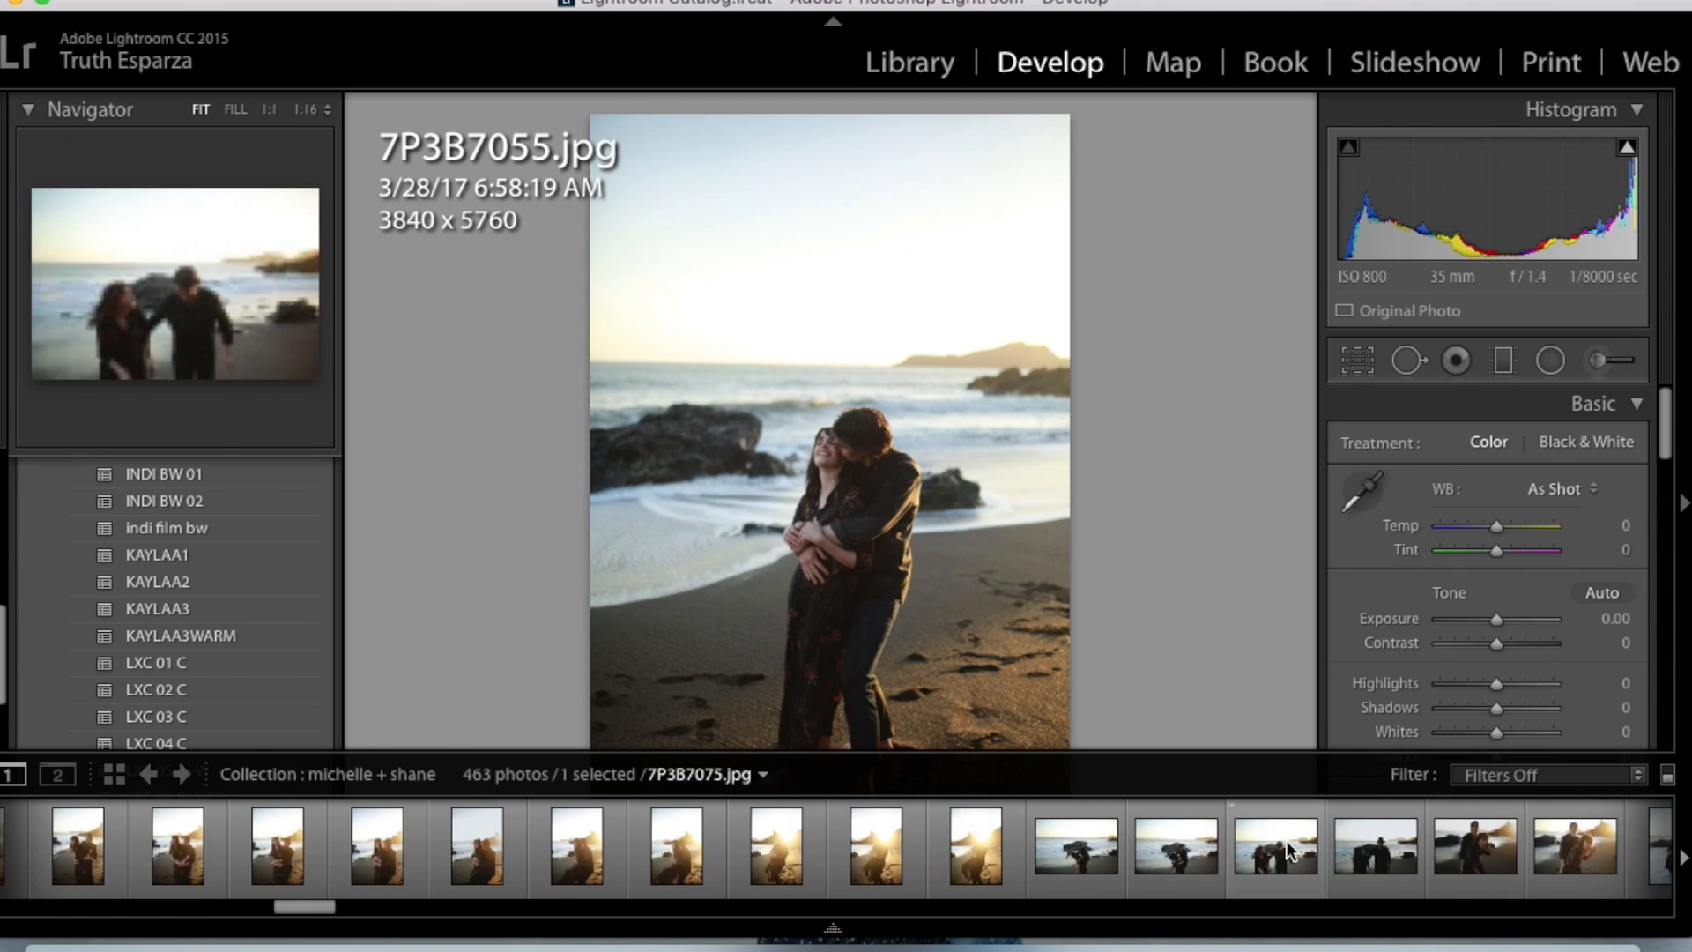
left_click(1286, 840)
key("Left")
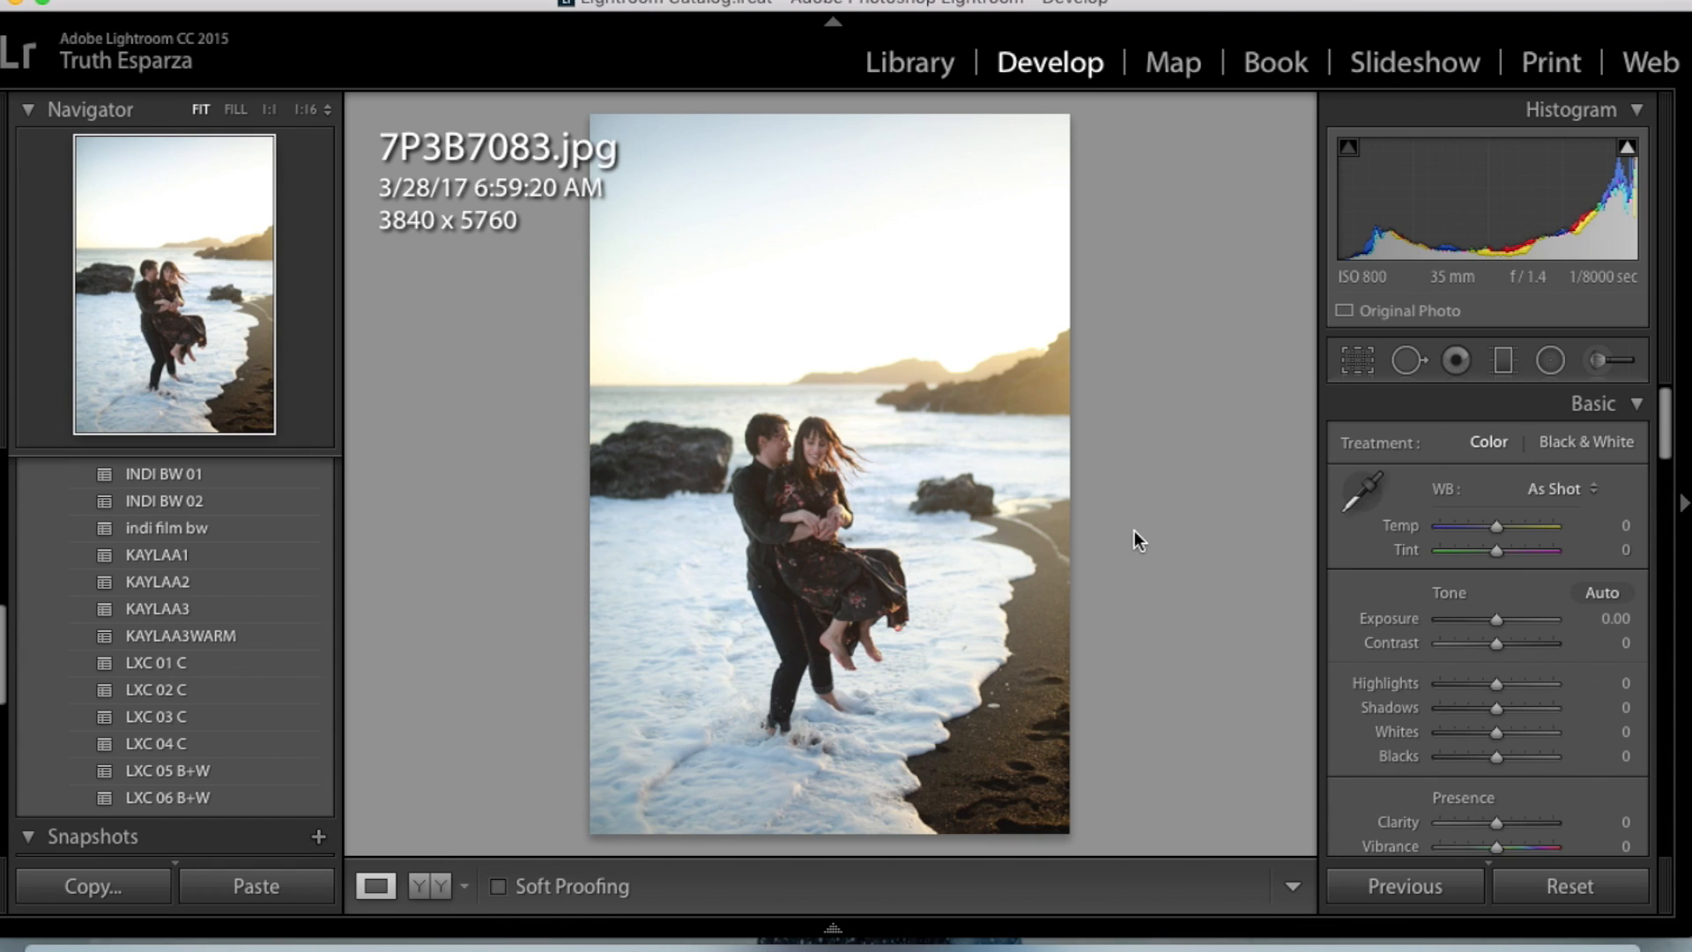
key("super+shift+v")
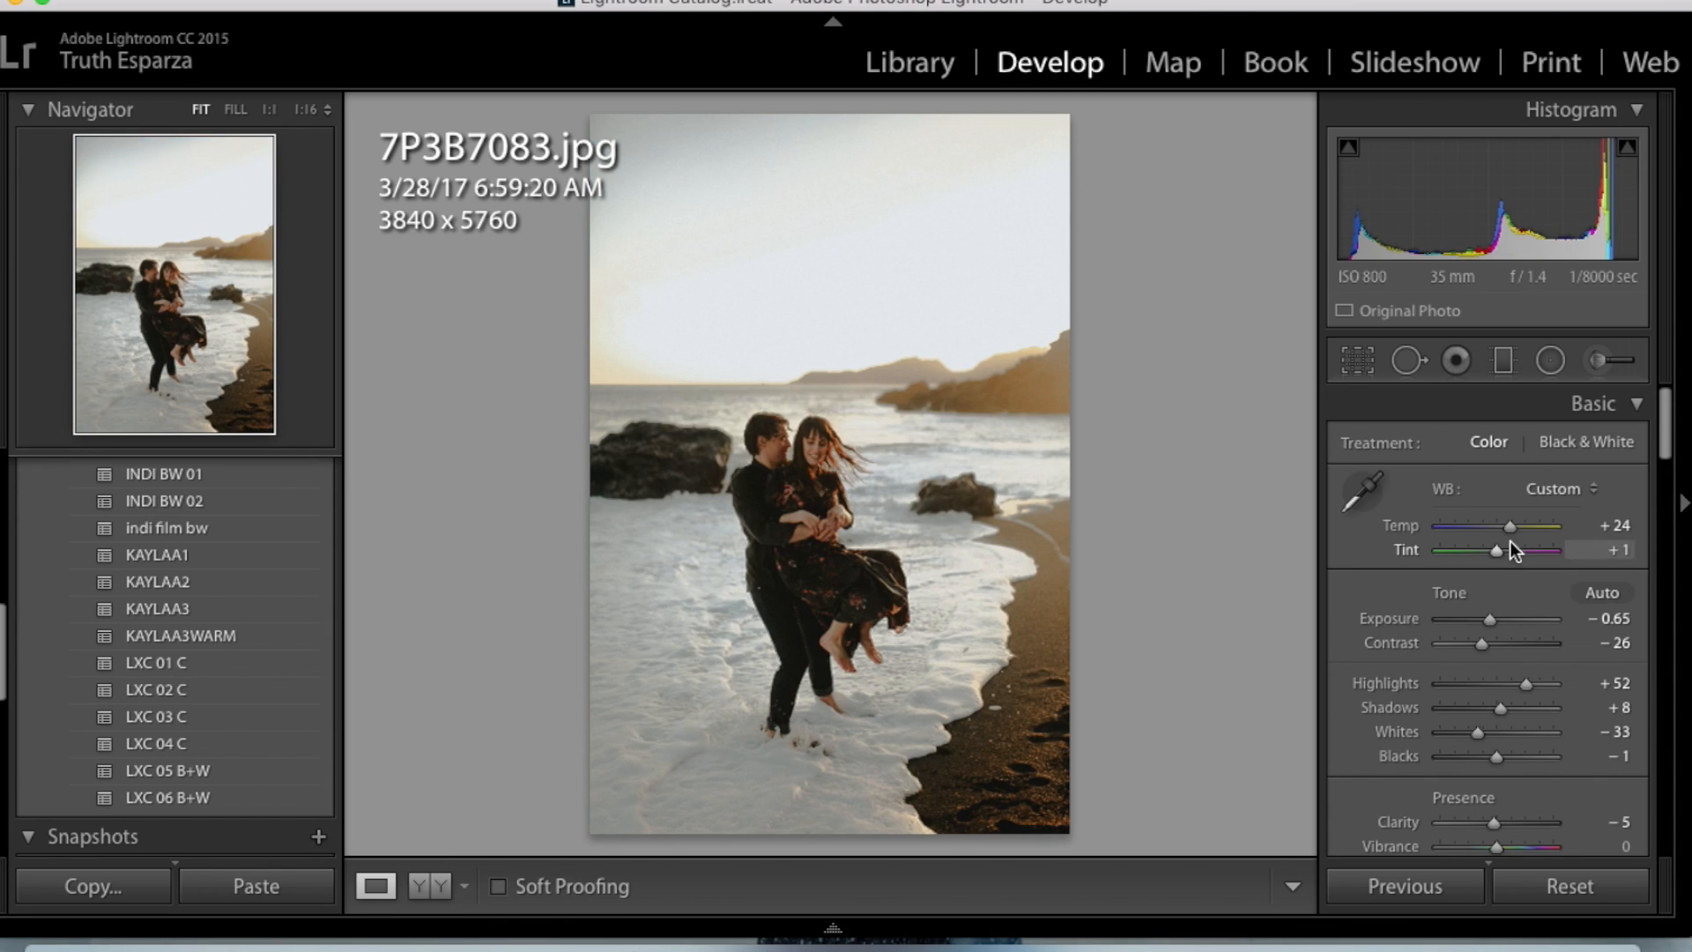
- On 7P3B7083.jpg, set Temp to +19 and Shadows to −5
left_click_drag(1515, 532, 1512, 534)
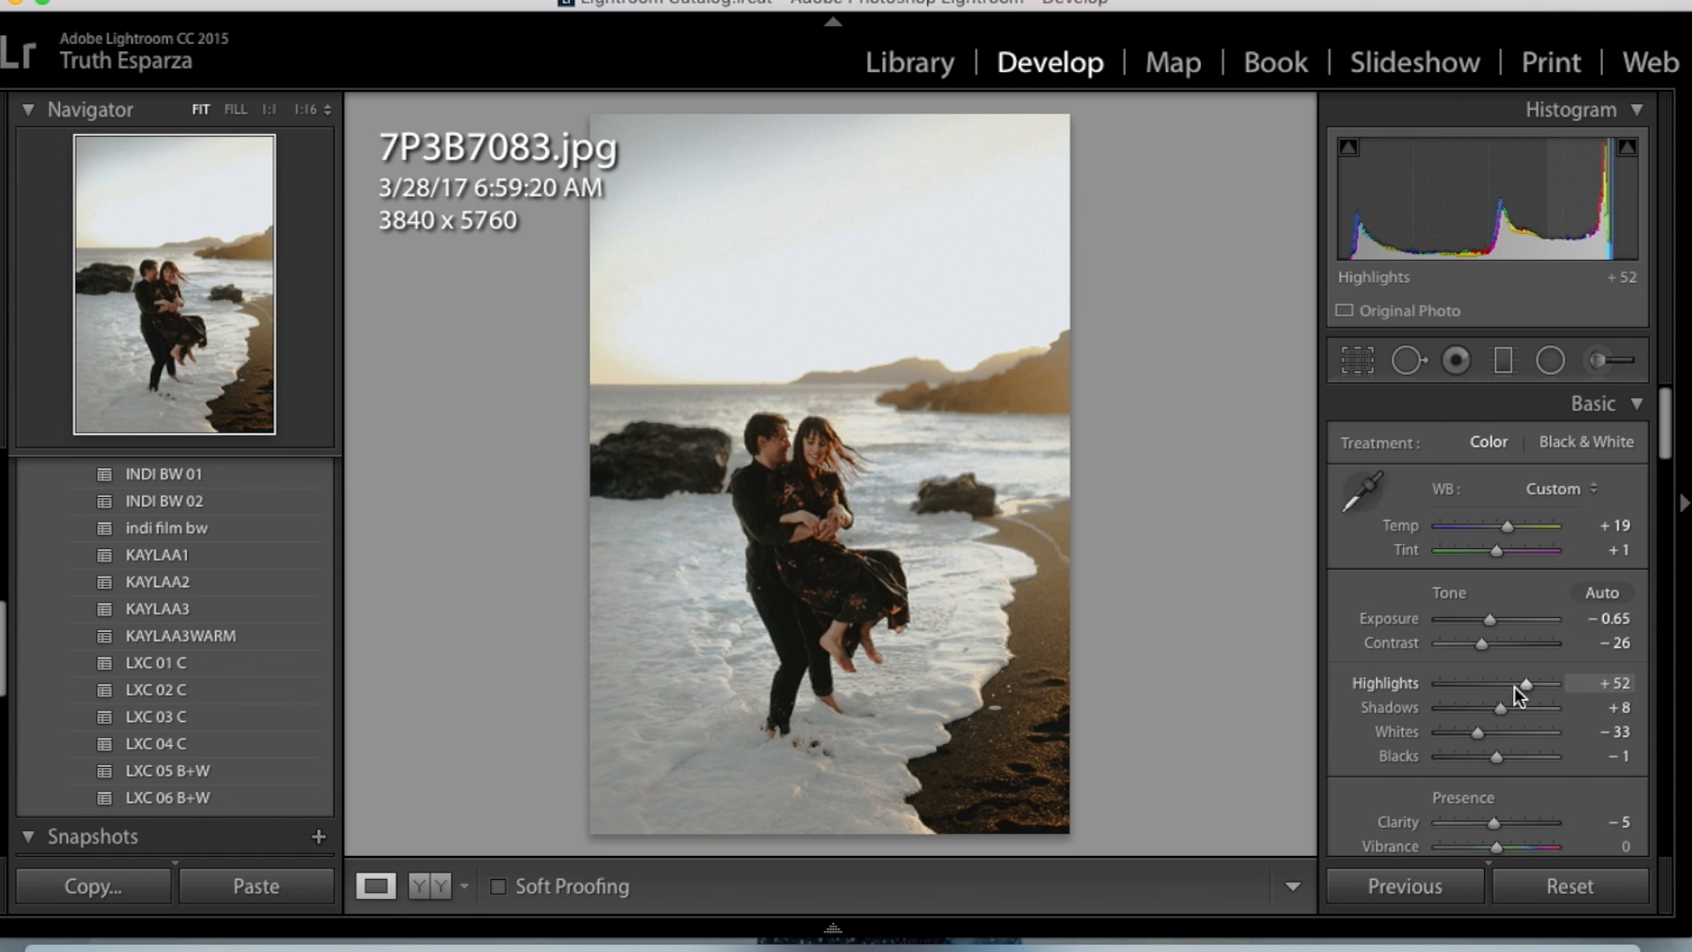
left_click(1496, 708)
left_click_drag(1495, 701, 1492, 702)
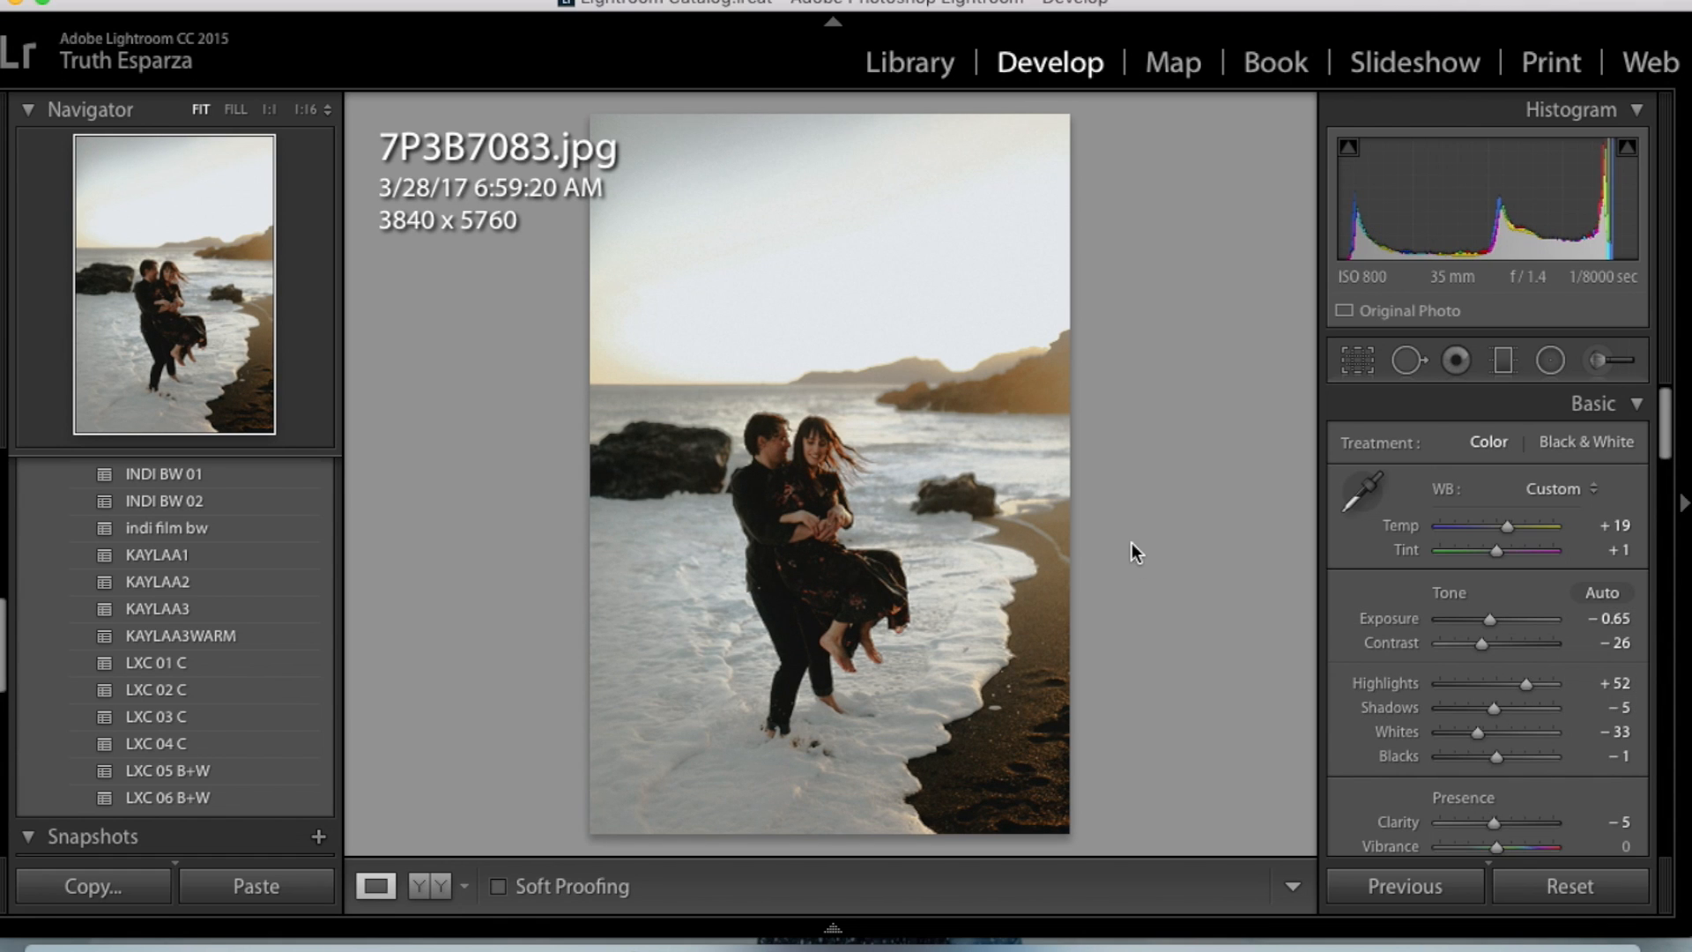
- Compare the edited 7P3B7083.jpg with the neighbouring unedited photo and with its own original version
key("Left")
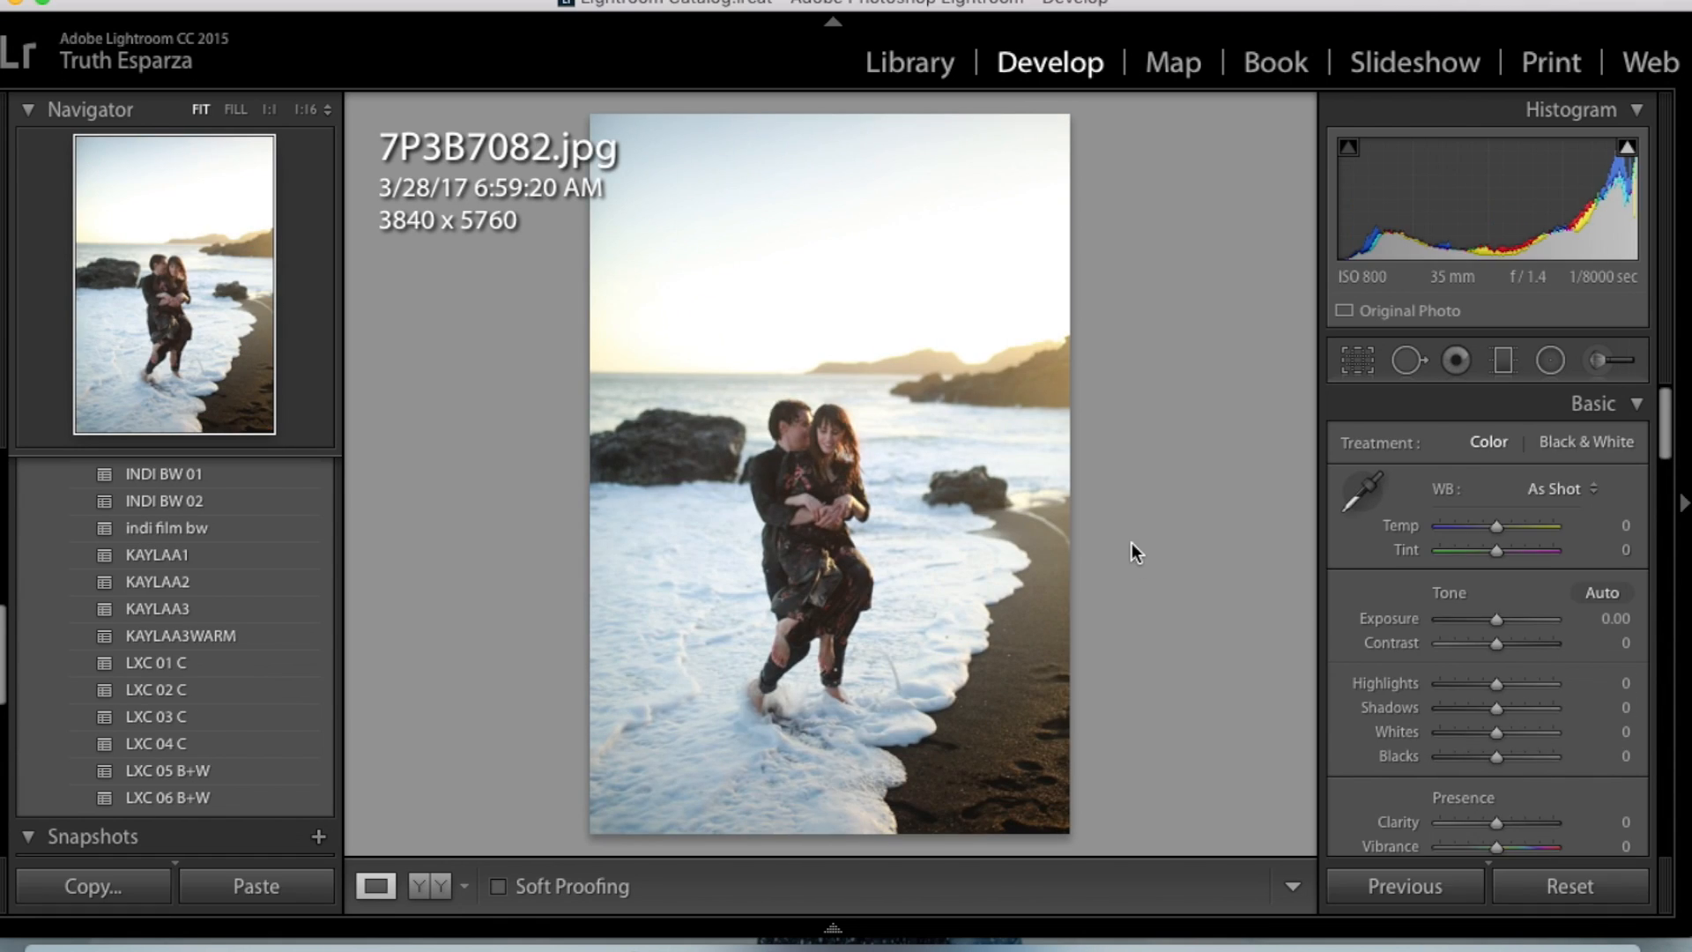
key("Right")
key("backslash")
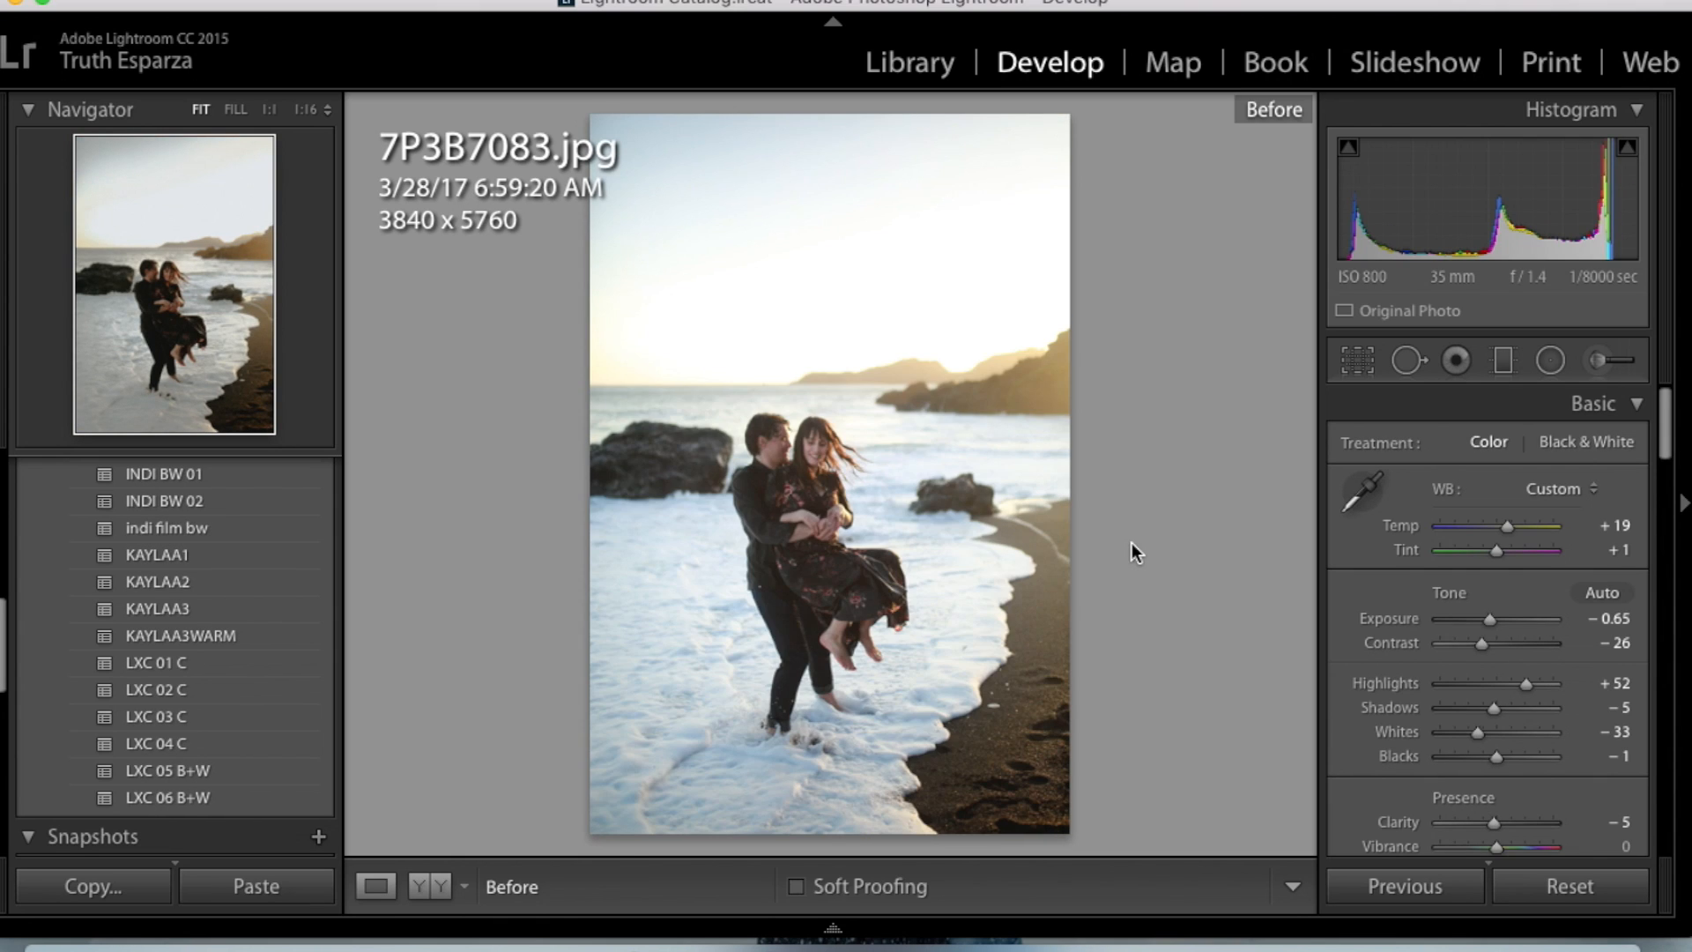
key("backslash")
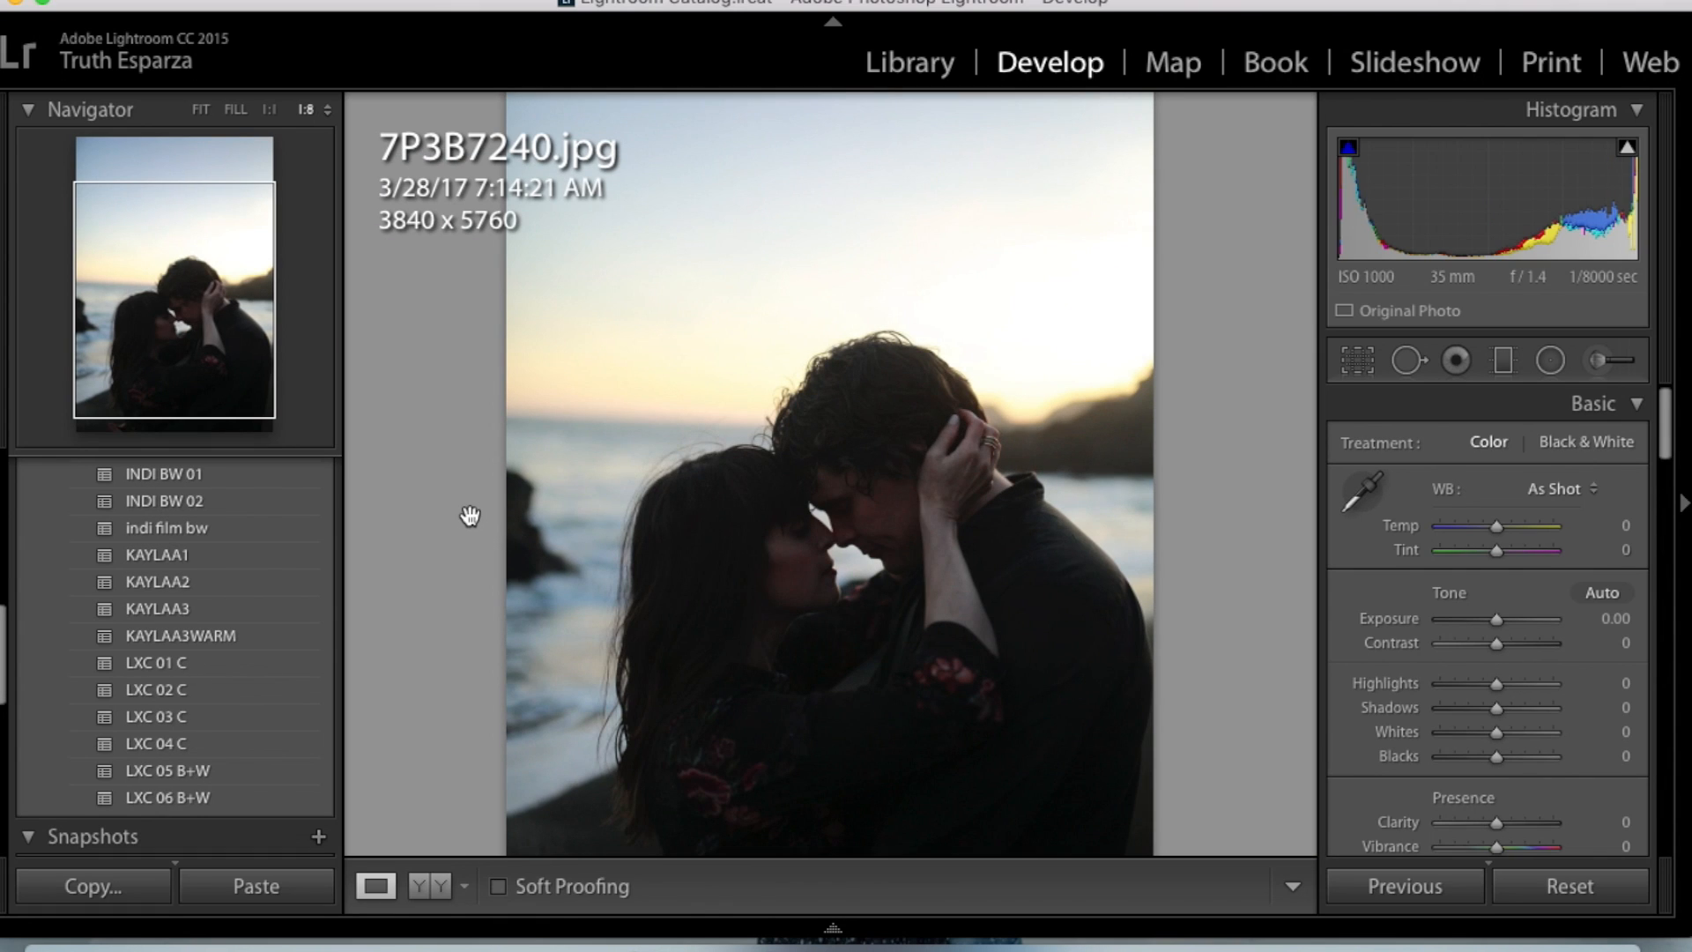
- Fit the dark close-up embrace photos in the view, choose 7P3B7243.jpg and paste the copied develop settings onto it
left_click(201, 109)
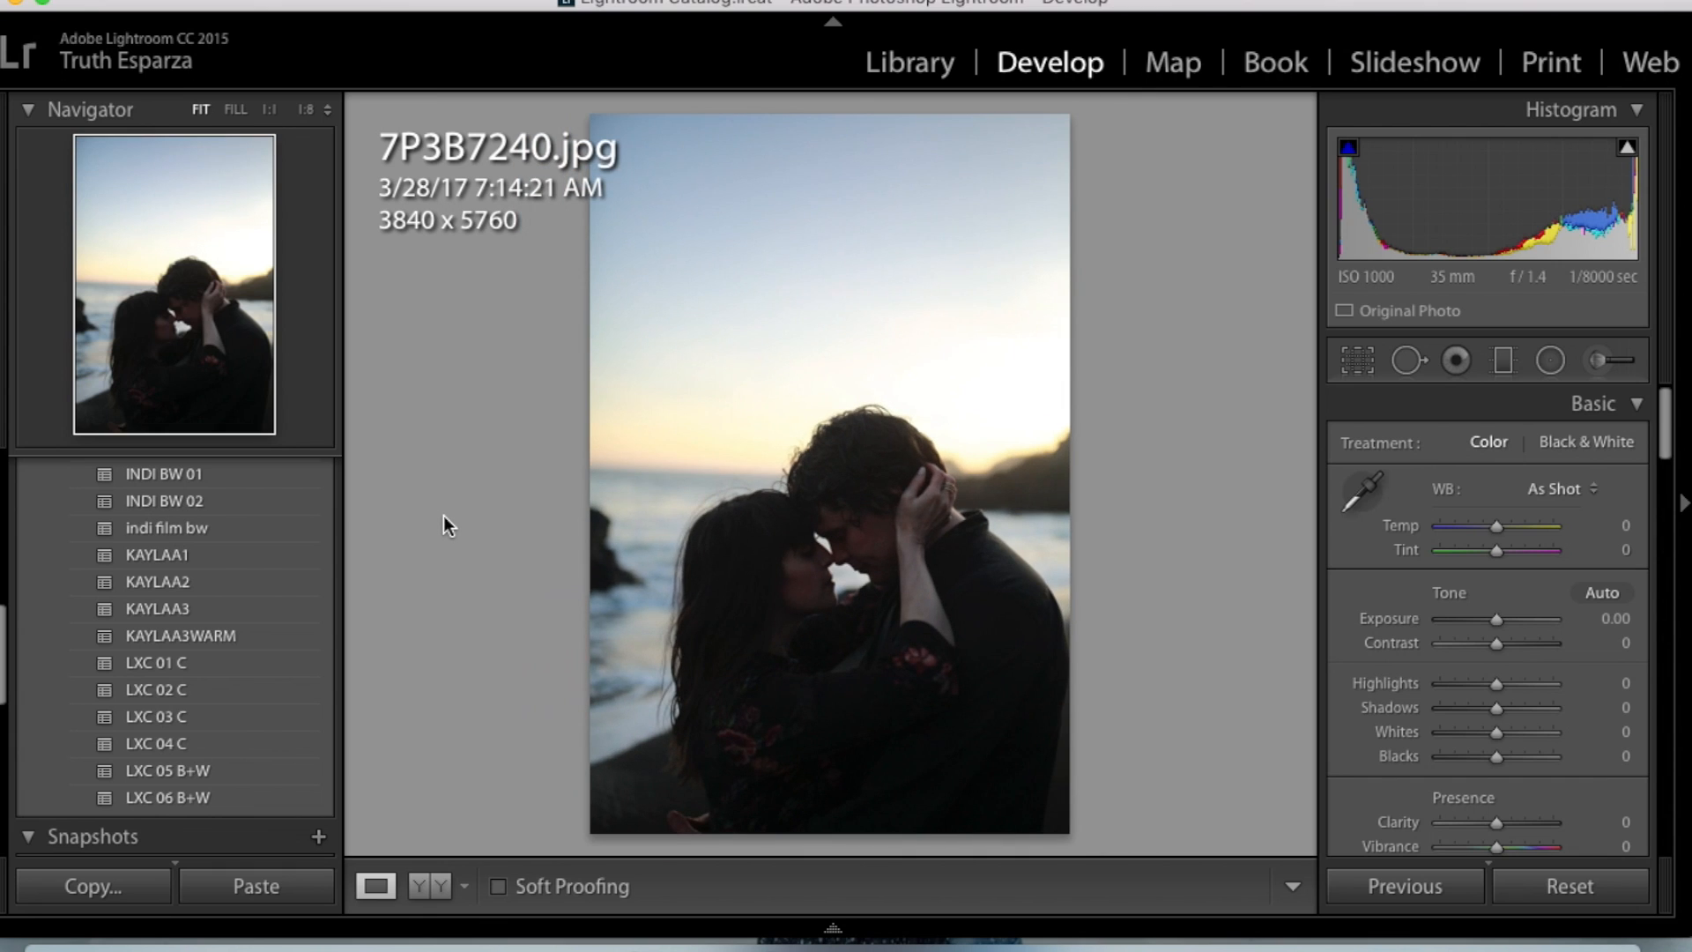
key("Right")
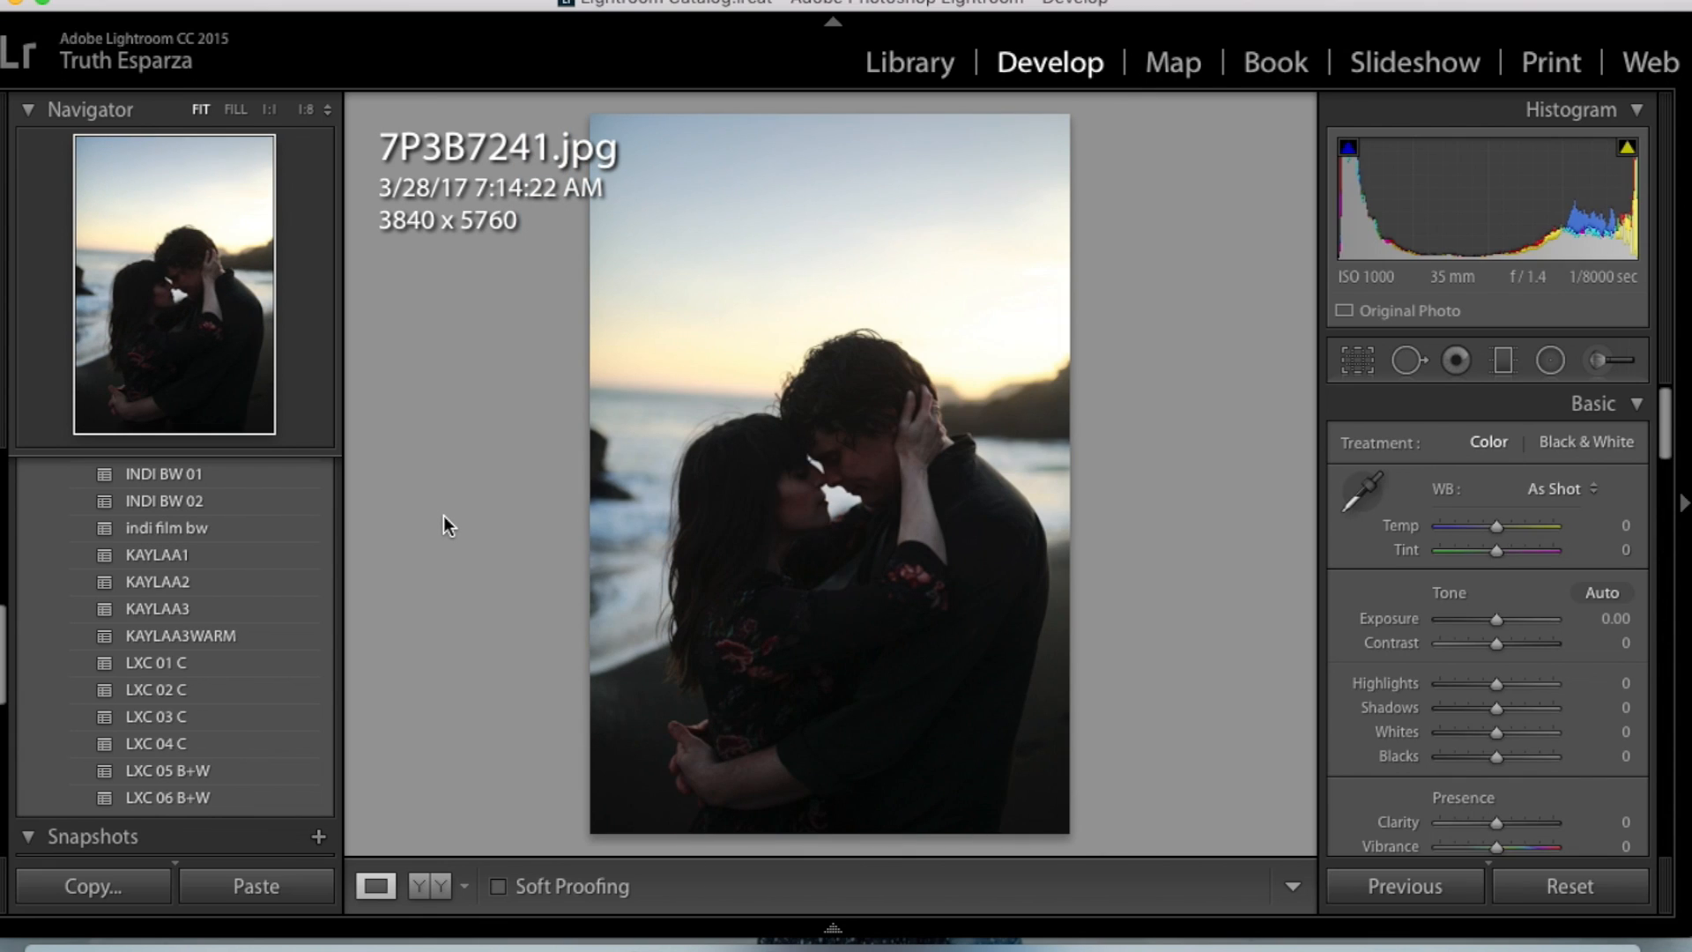
key("Right")
key("Right")
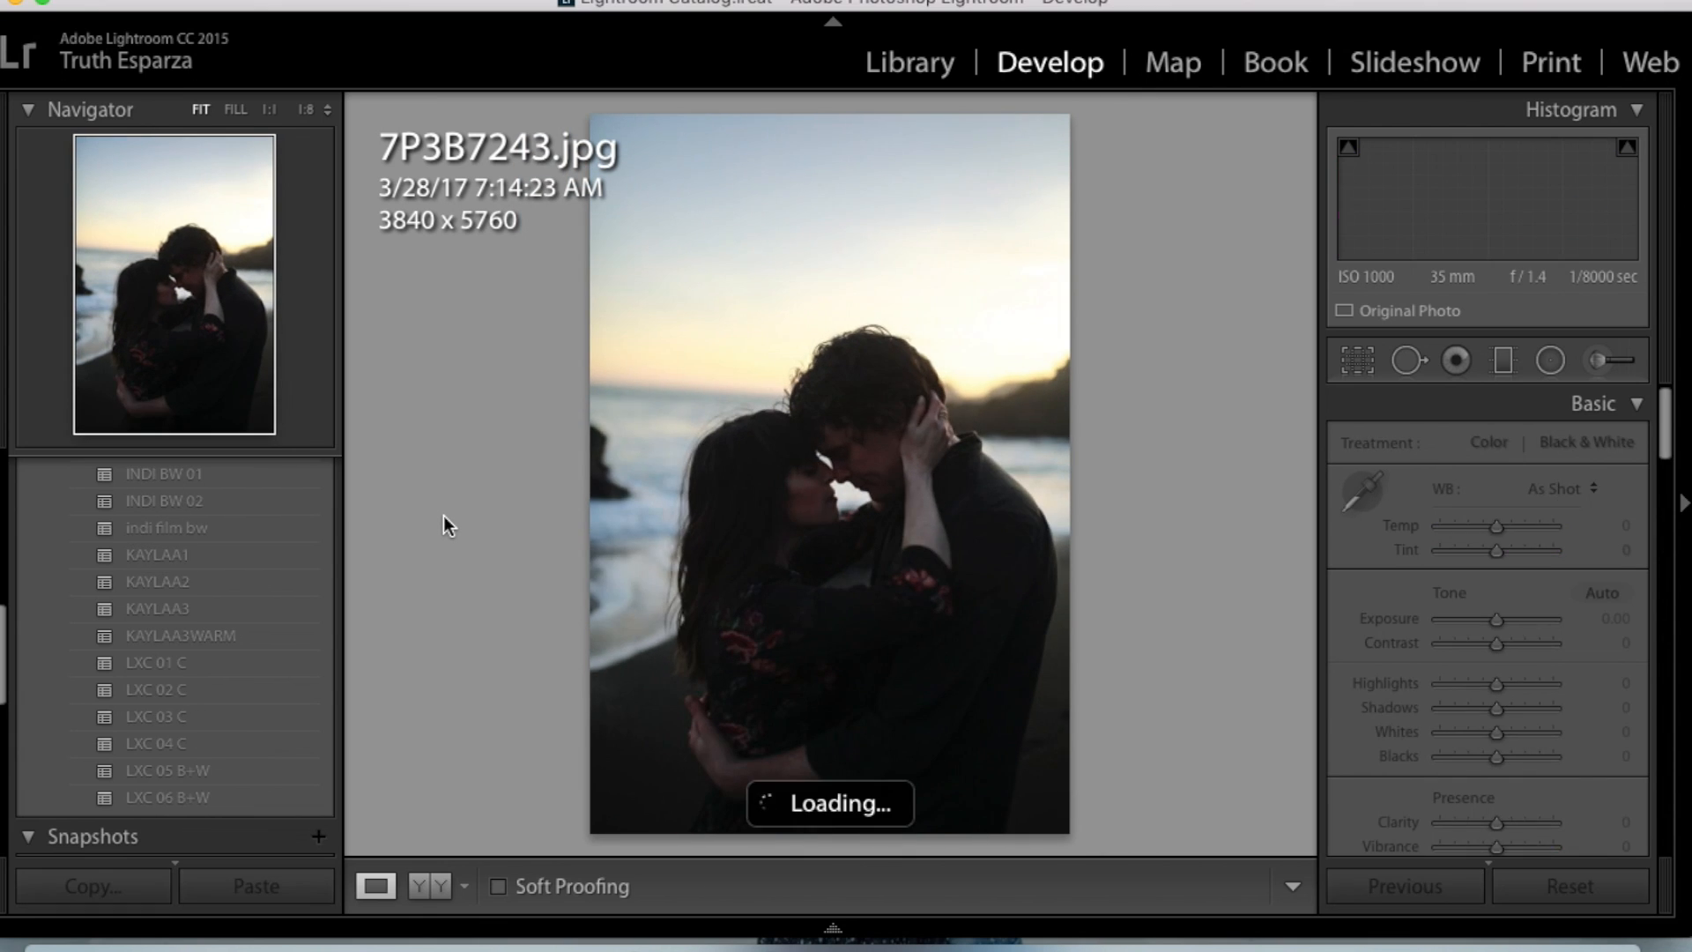
key("Right")
key("Left")
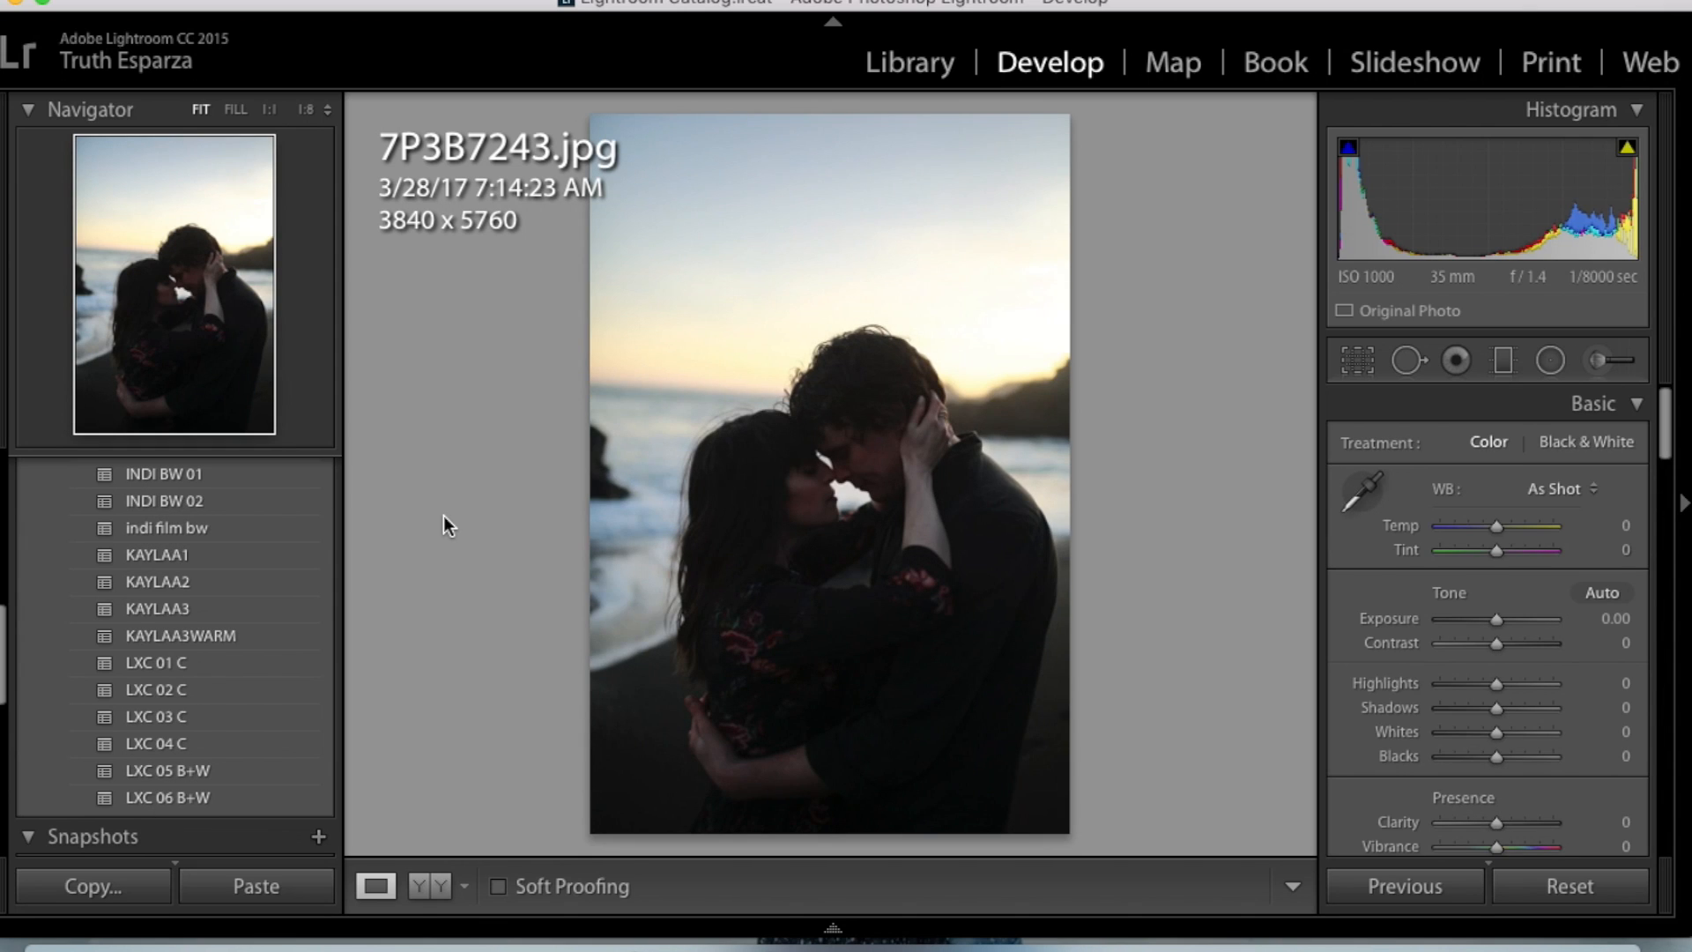
key("super+shift+v")
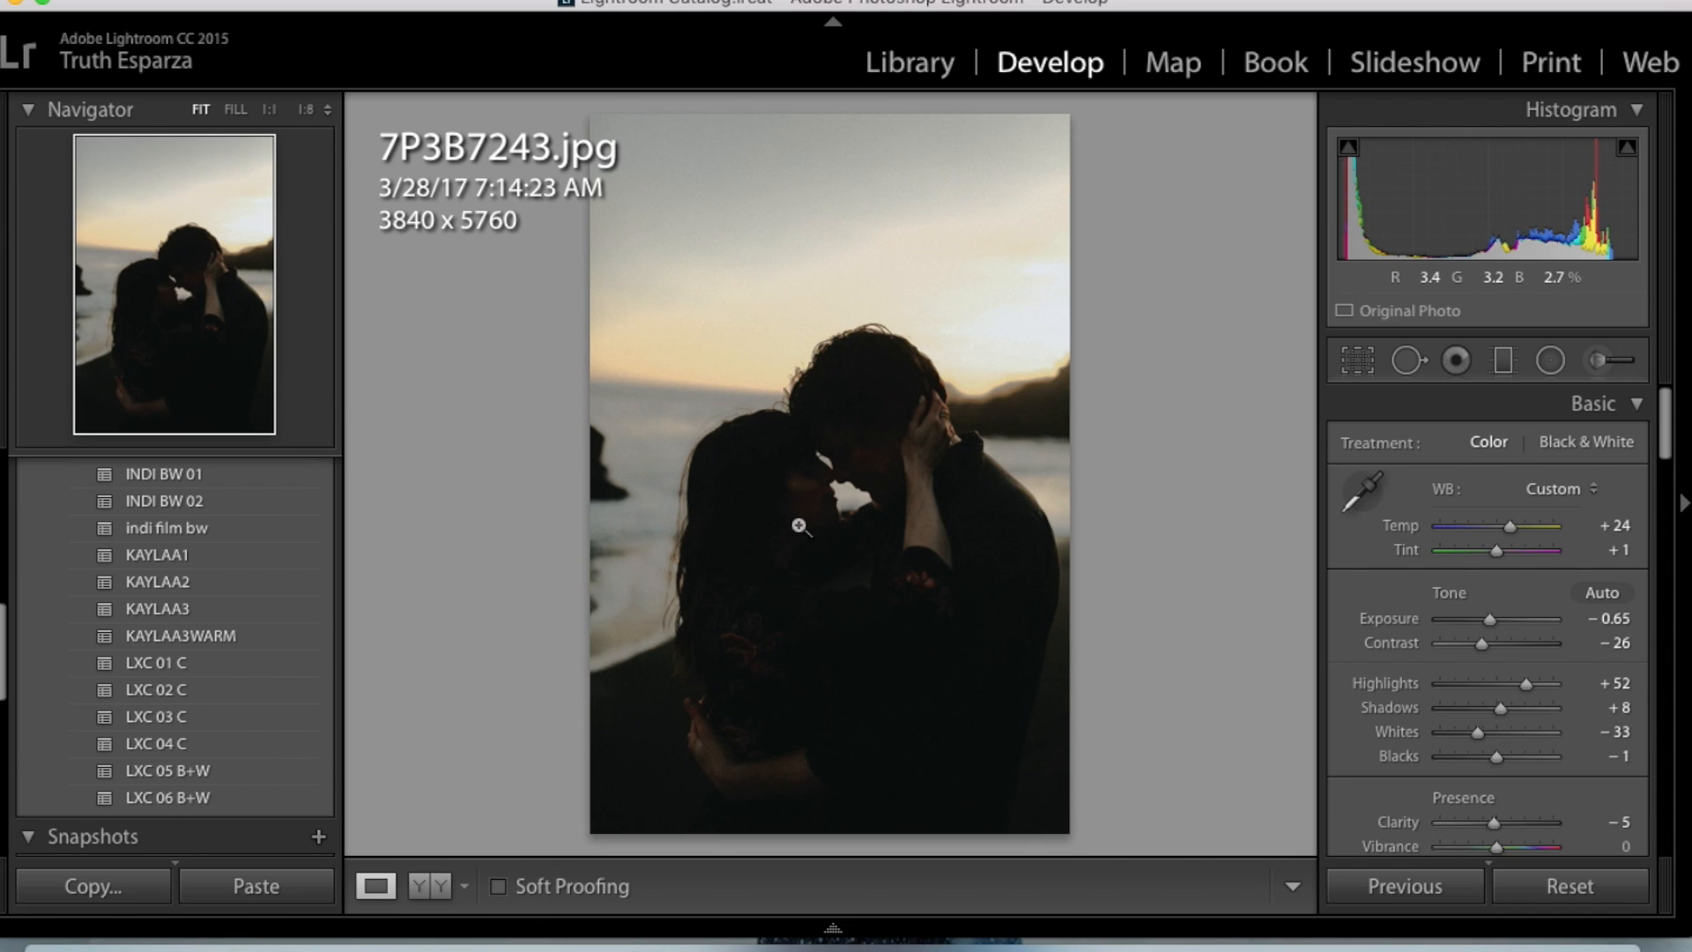
- On 7P3B7243.jpg, set Exposure to +2.00, Shadows to −9, Blacks to −38 and Temp to +35
left_click_drag(1491, 620, 1509, 622)
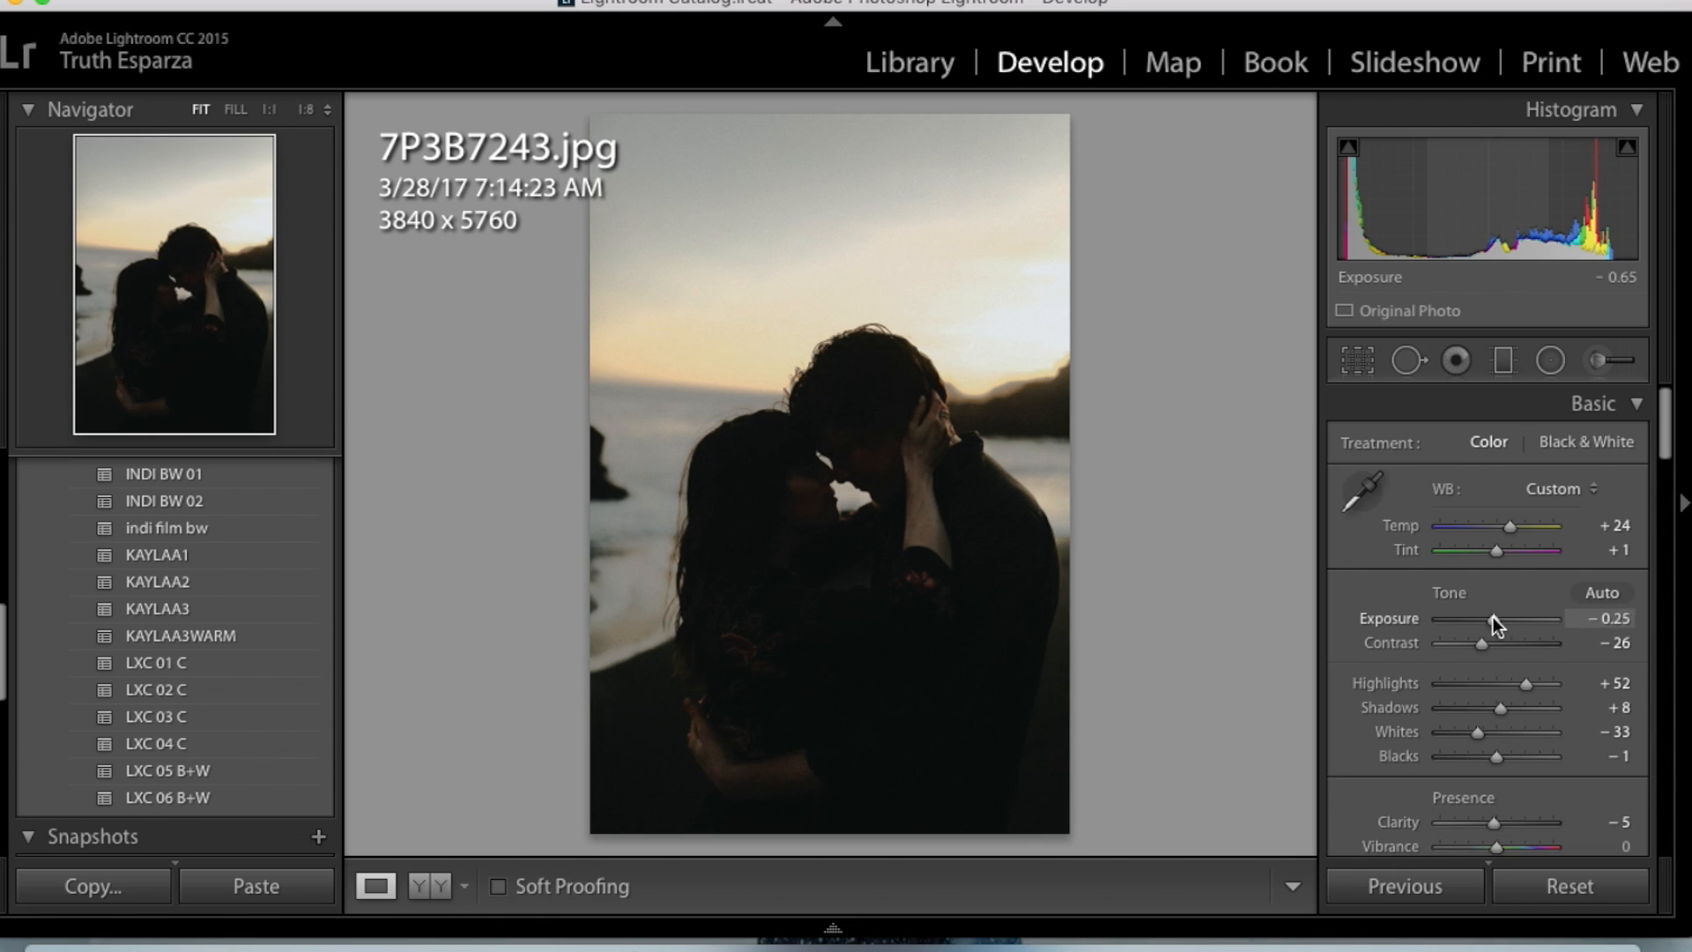
mouse_move(1508, 619)
left_mouse_down()
mouse_move(1482, 648)
mouse_move(1518, 645)
left_mouse_up()
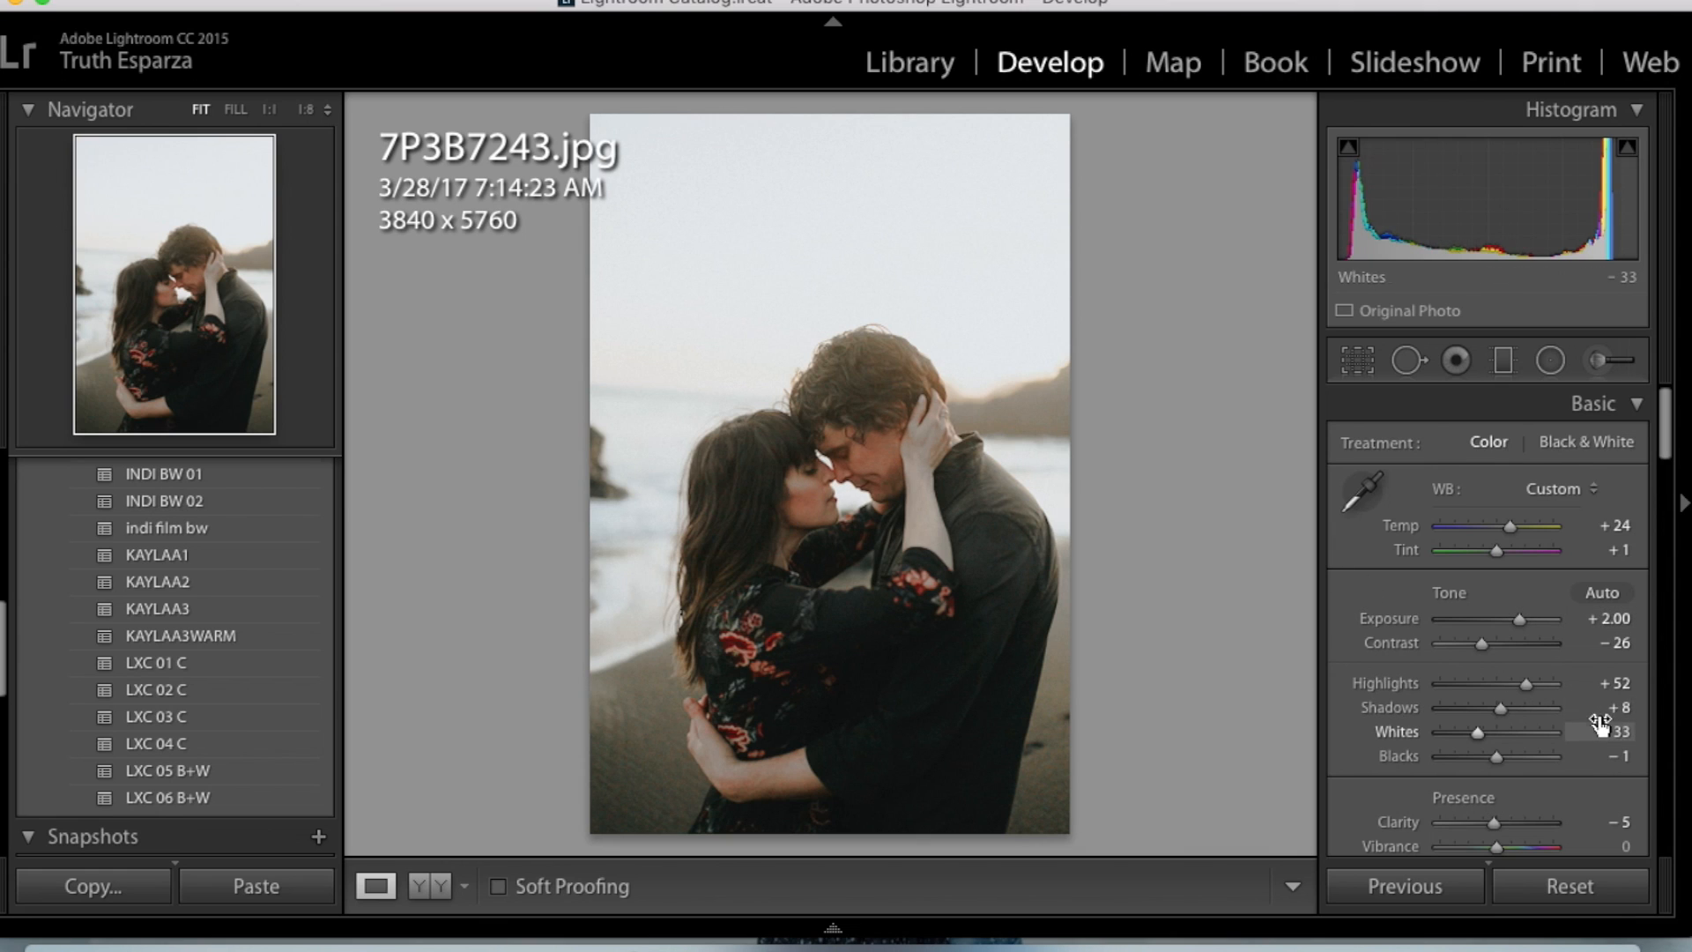
mouse_move(1496, 711)
left_mouse_down()
mouse_move(1445, 717)
mouse_move(1494, 721)
left_mouse_up()
left_click_drag(1495, 760, 1472, 754)
left_click_drag(1516, 522, 1520, 522)
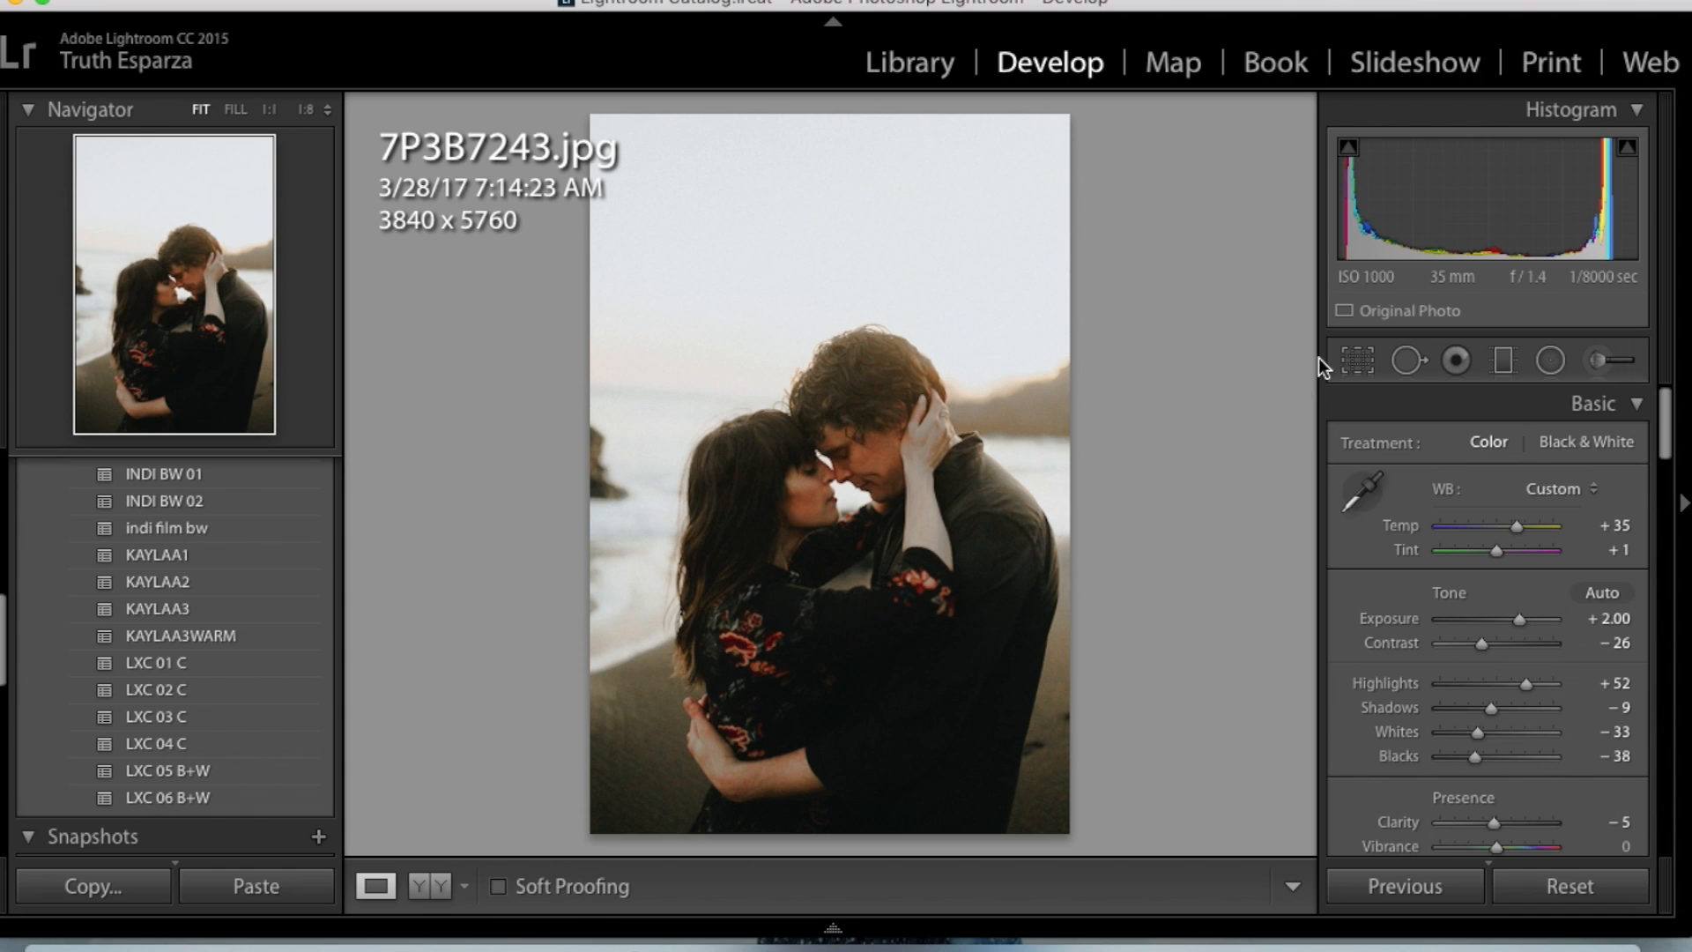
- Crop 7P3B7243.jpg tighter around the embracing couple to 3050 x 4314 and straighten it to an angle of −1.12
left_click(1350, 358)
left_click_drag(1109, 819, 1114, 808)
left_click_drag(595, 123, 618, 164)
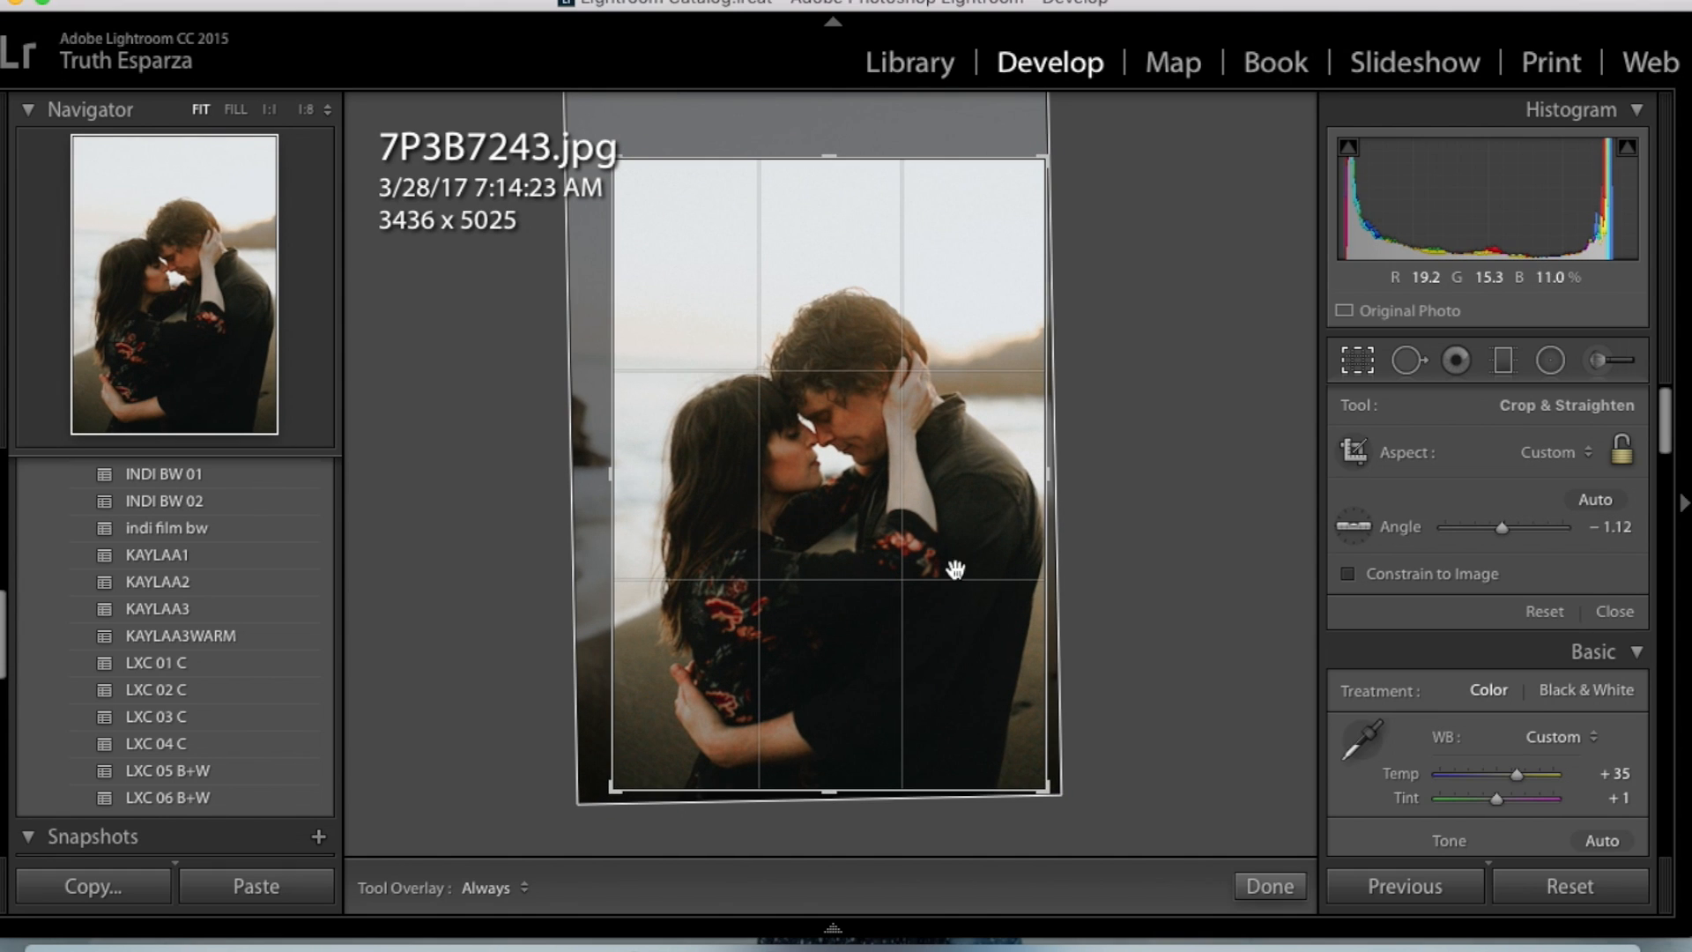
left_click_drag(1043, 783, 1022, 741)
left_click_drag(938, 557, 950, 441)
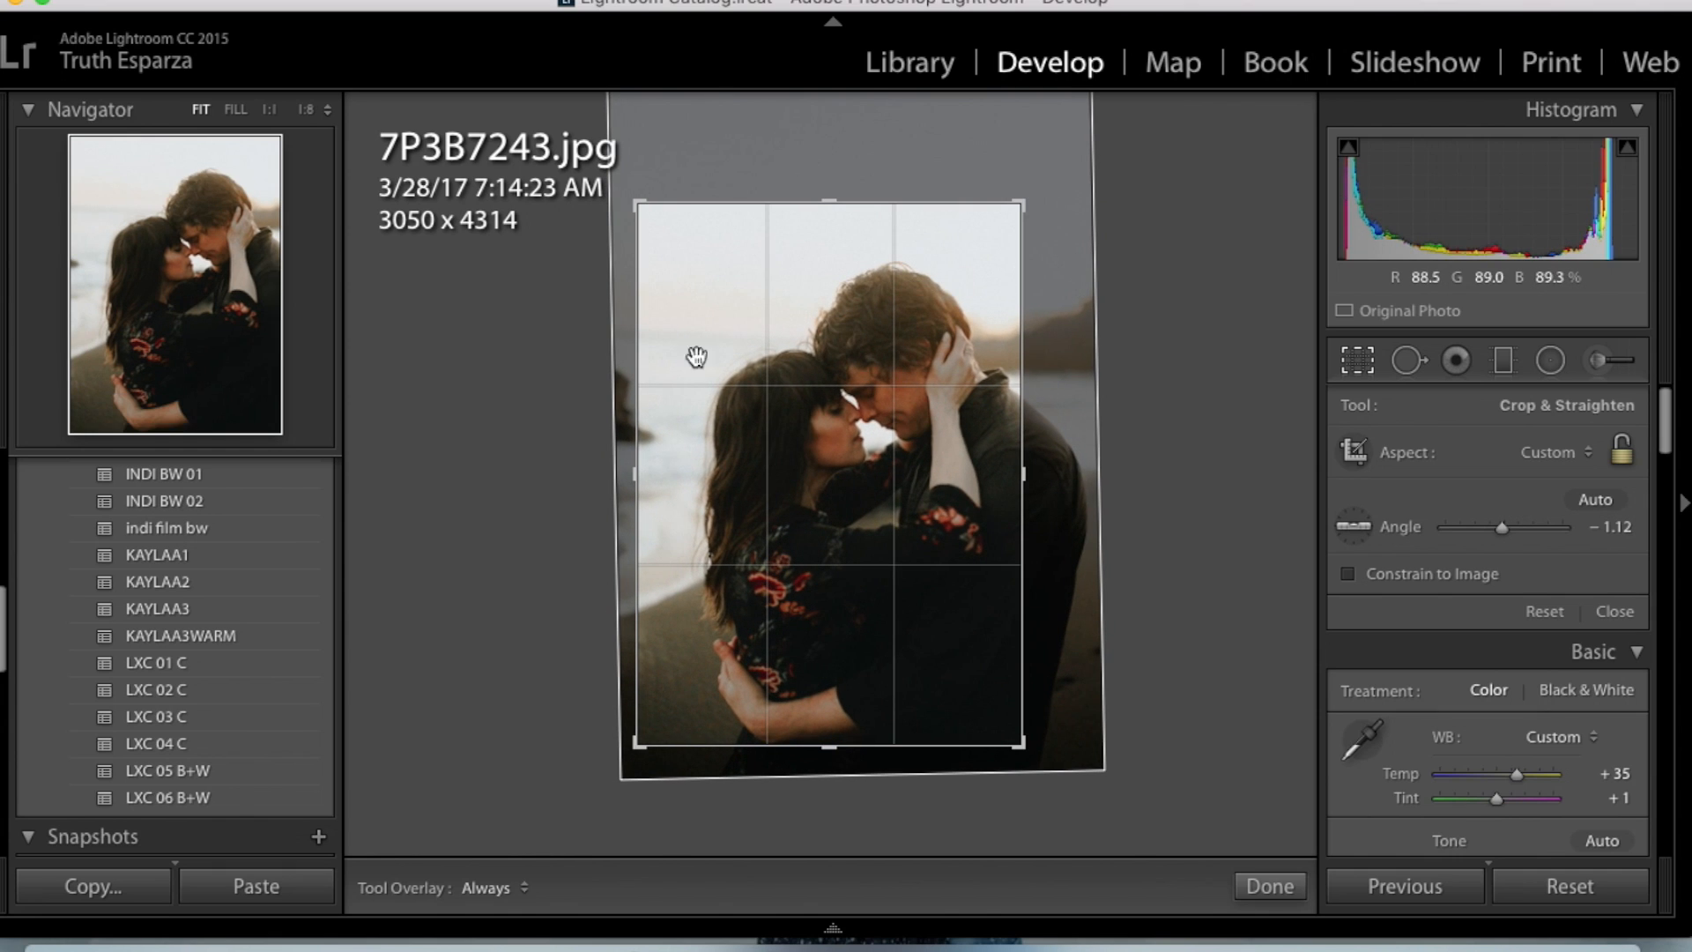
left_click_drag(833, 520, 830, 518)
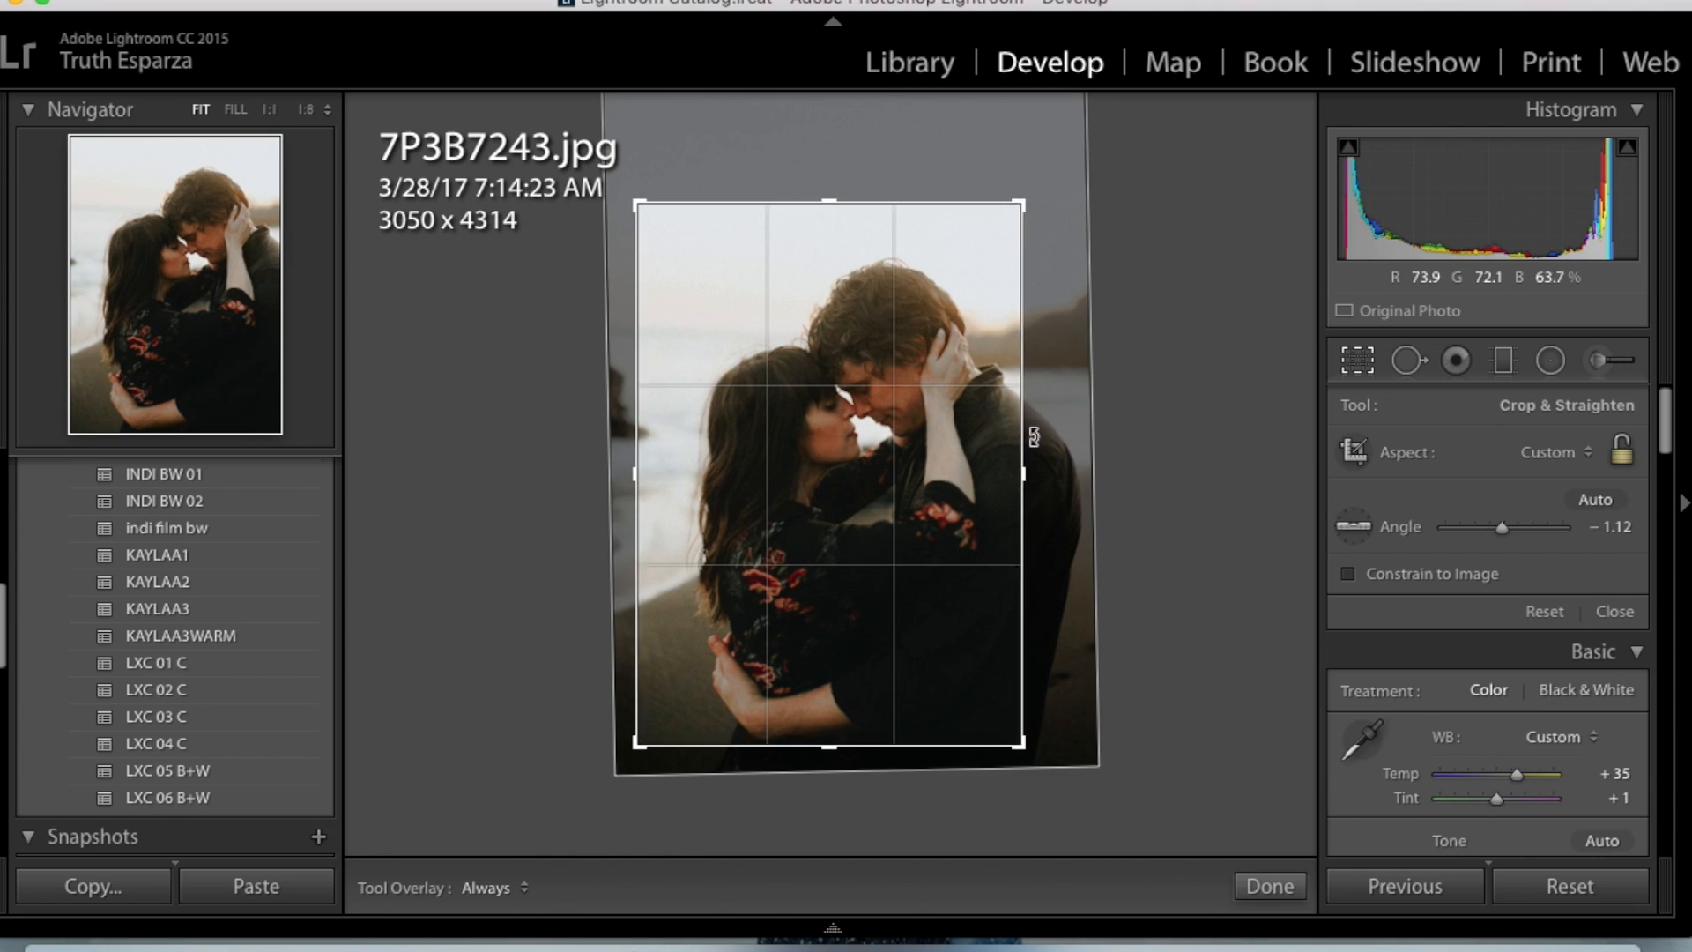
left_click_drag(998, 523, 1010, 523)
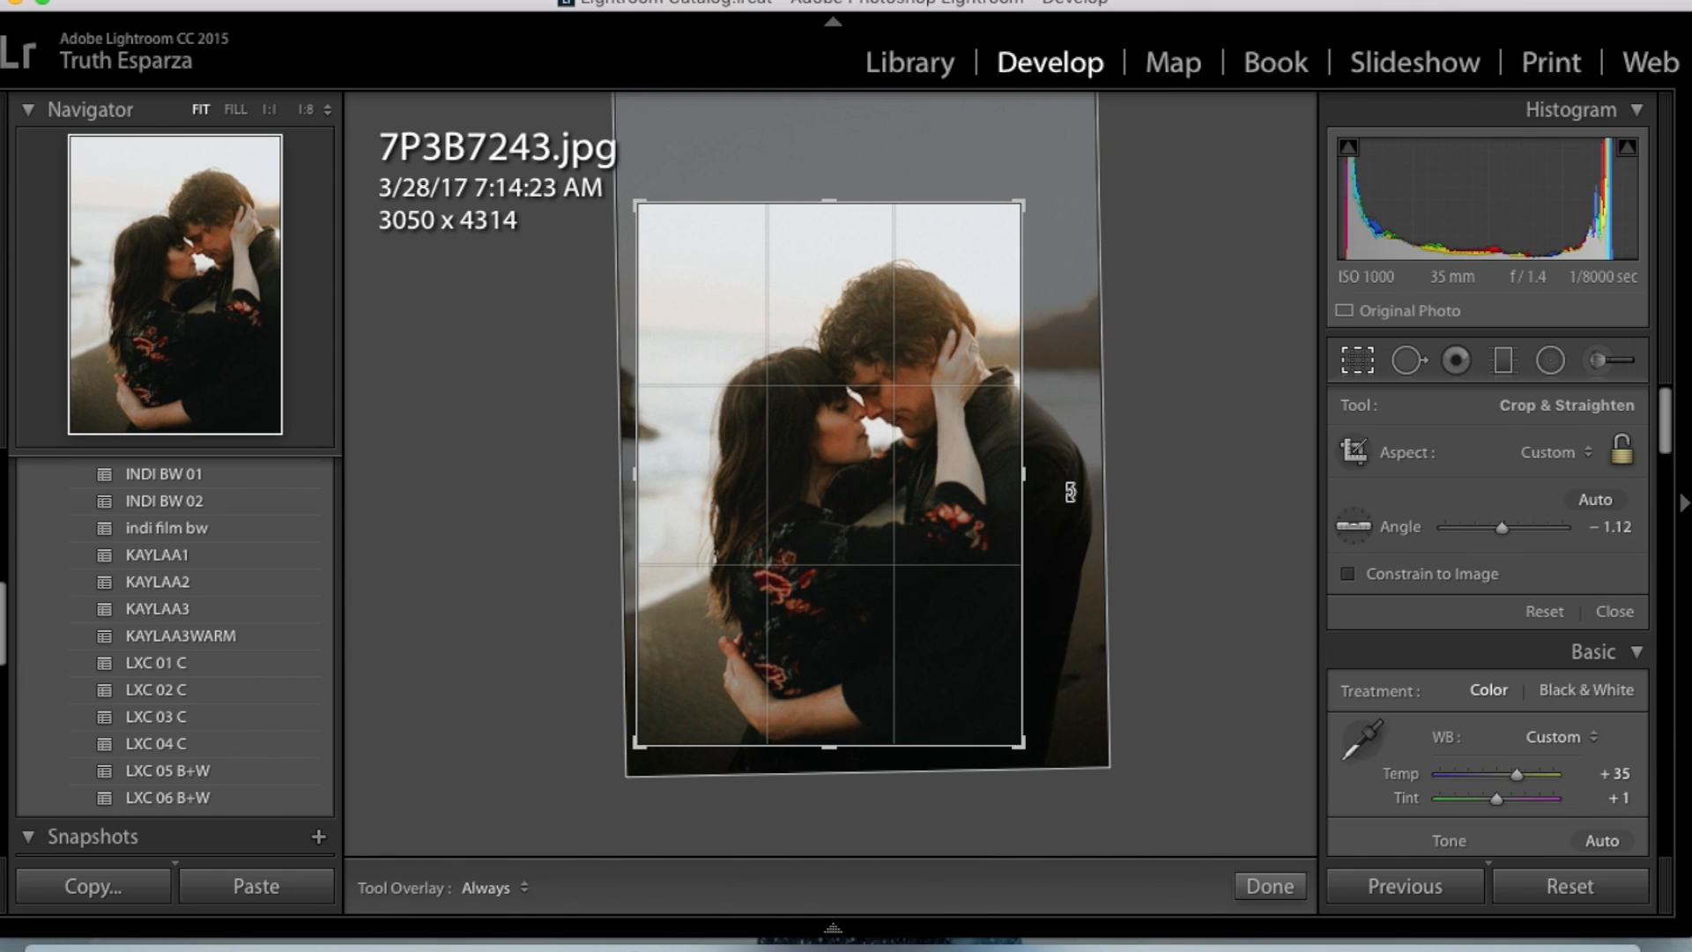
key("Return")
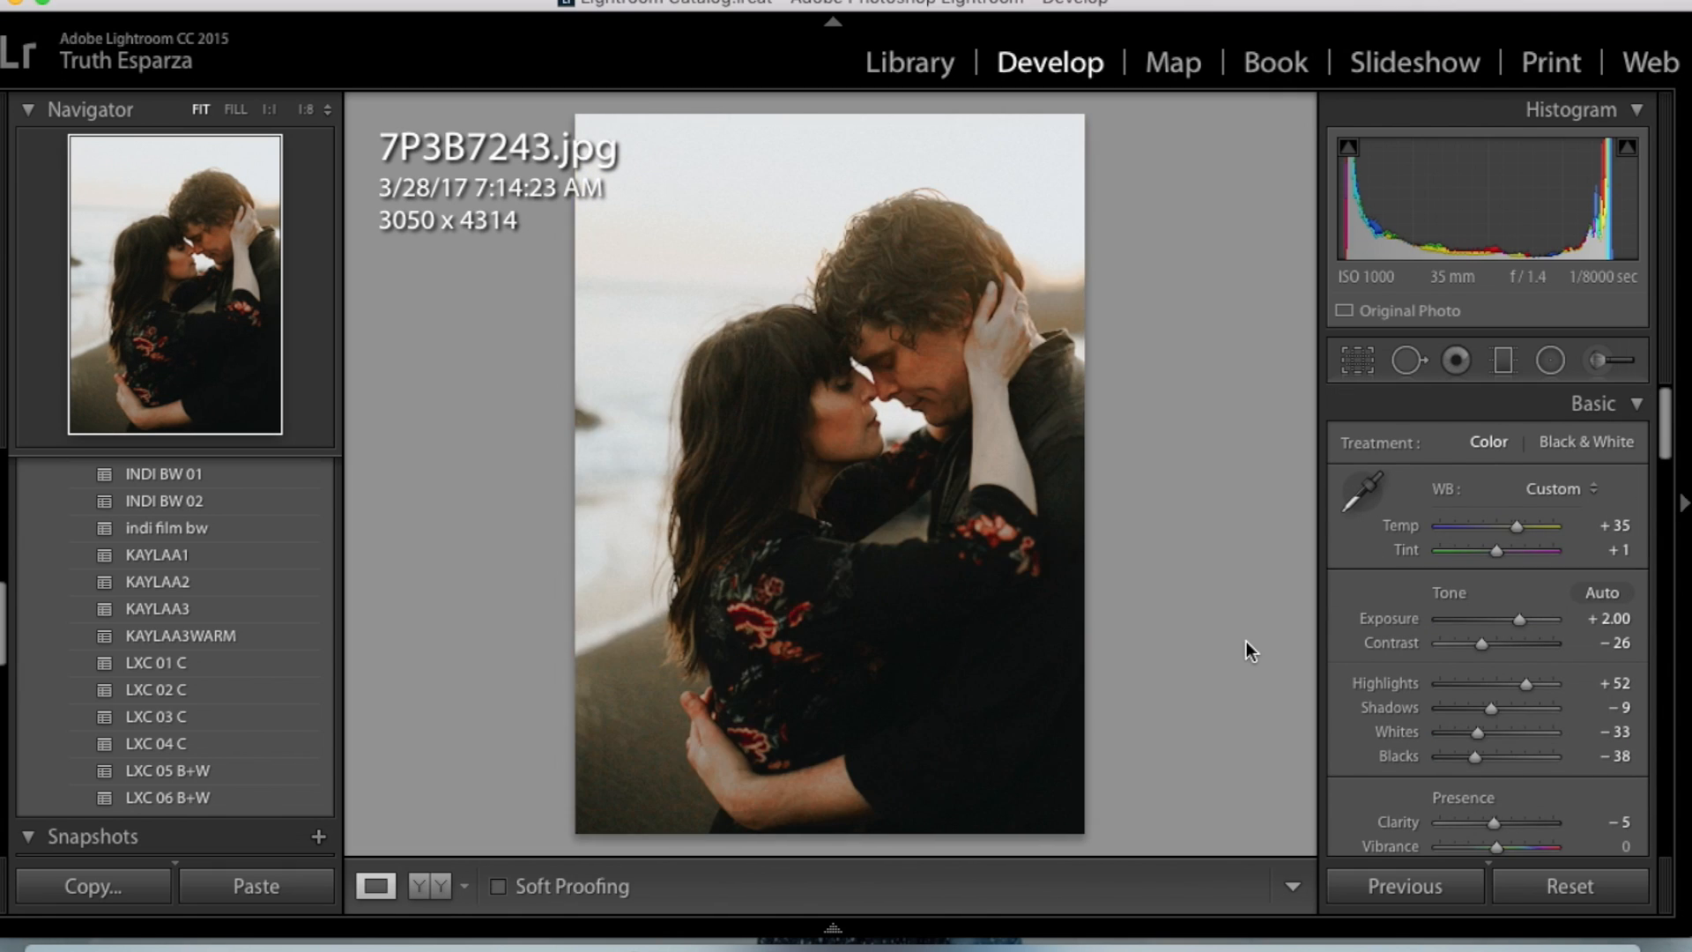
- Compare the cropped 7P3B7243.jpg with its original version, including side by side at closer zoom, and return to the single-photo view
key("backslash")
key("backslash")
left_click(425, 886)
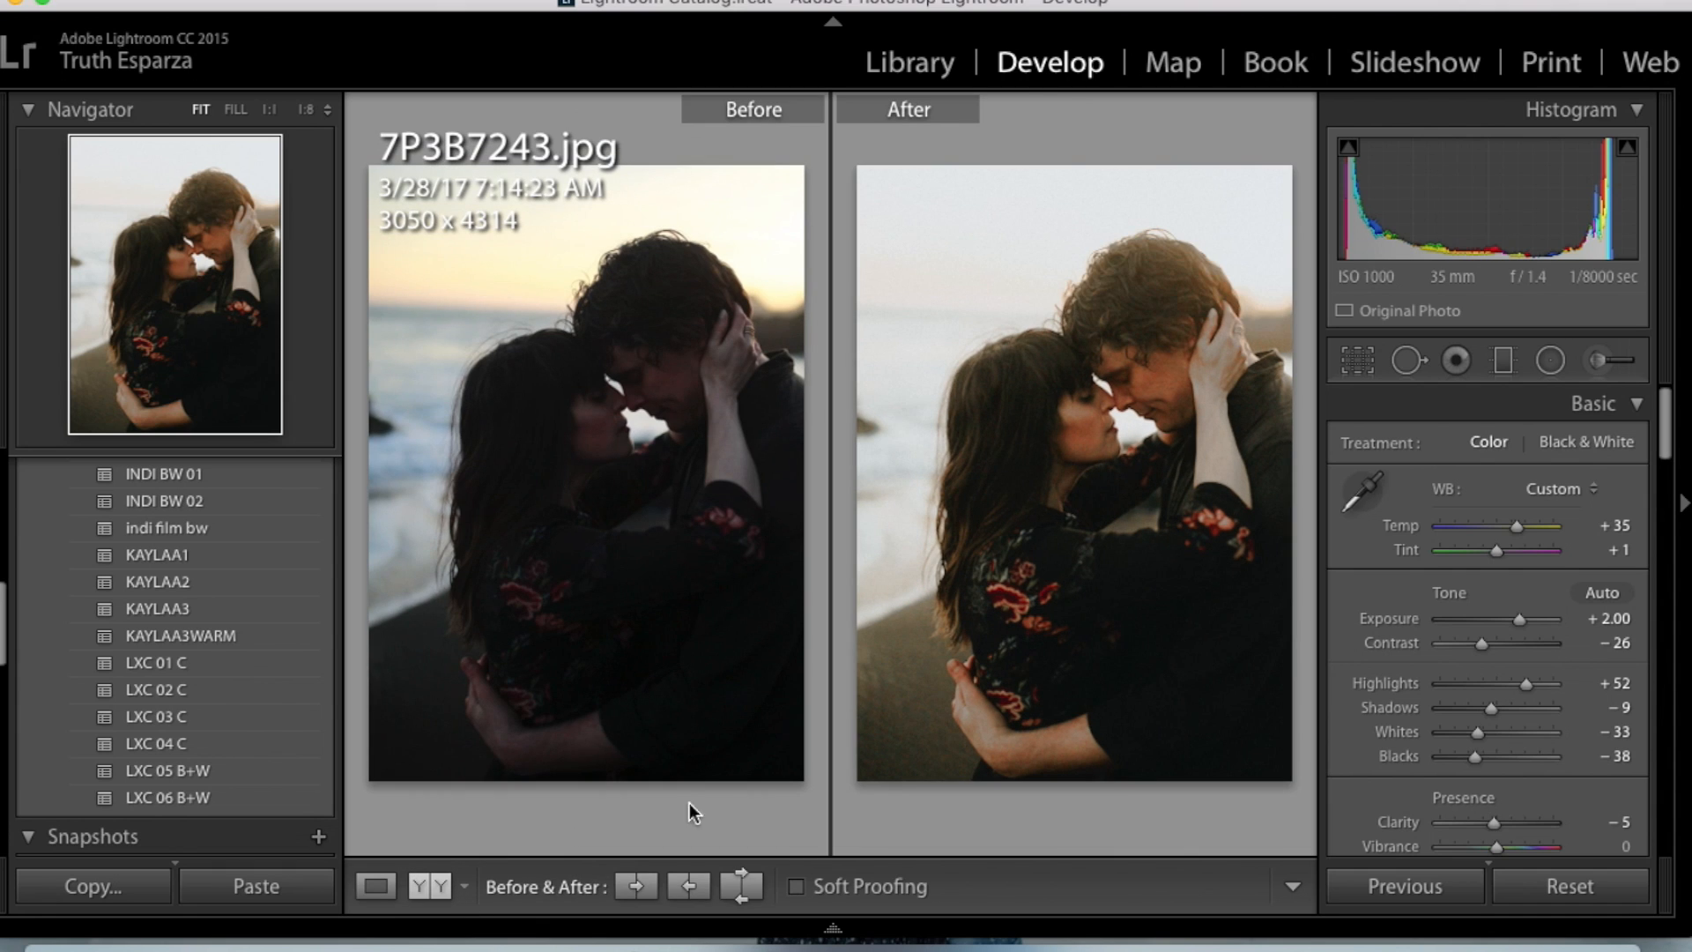
left_click(1063, 497)
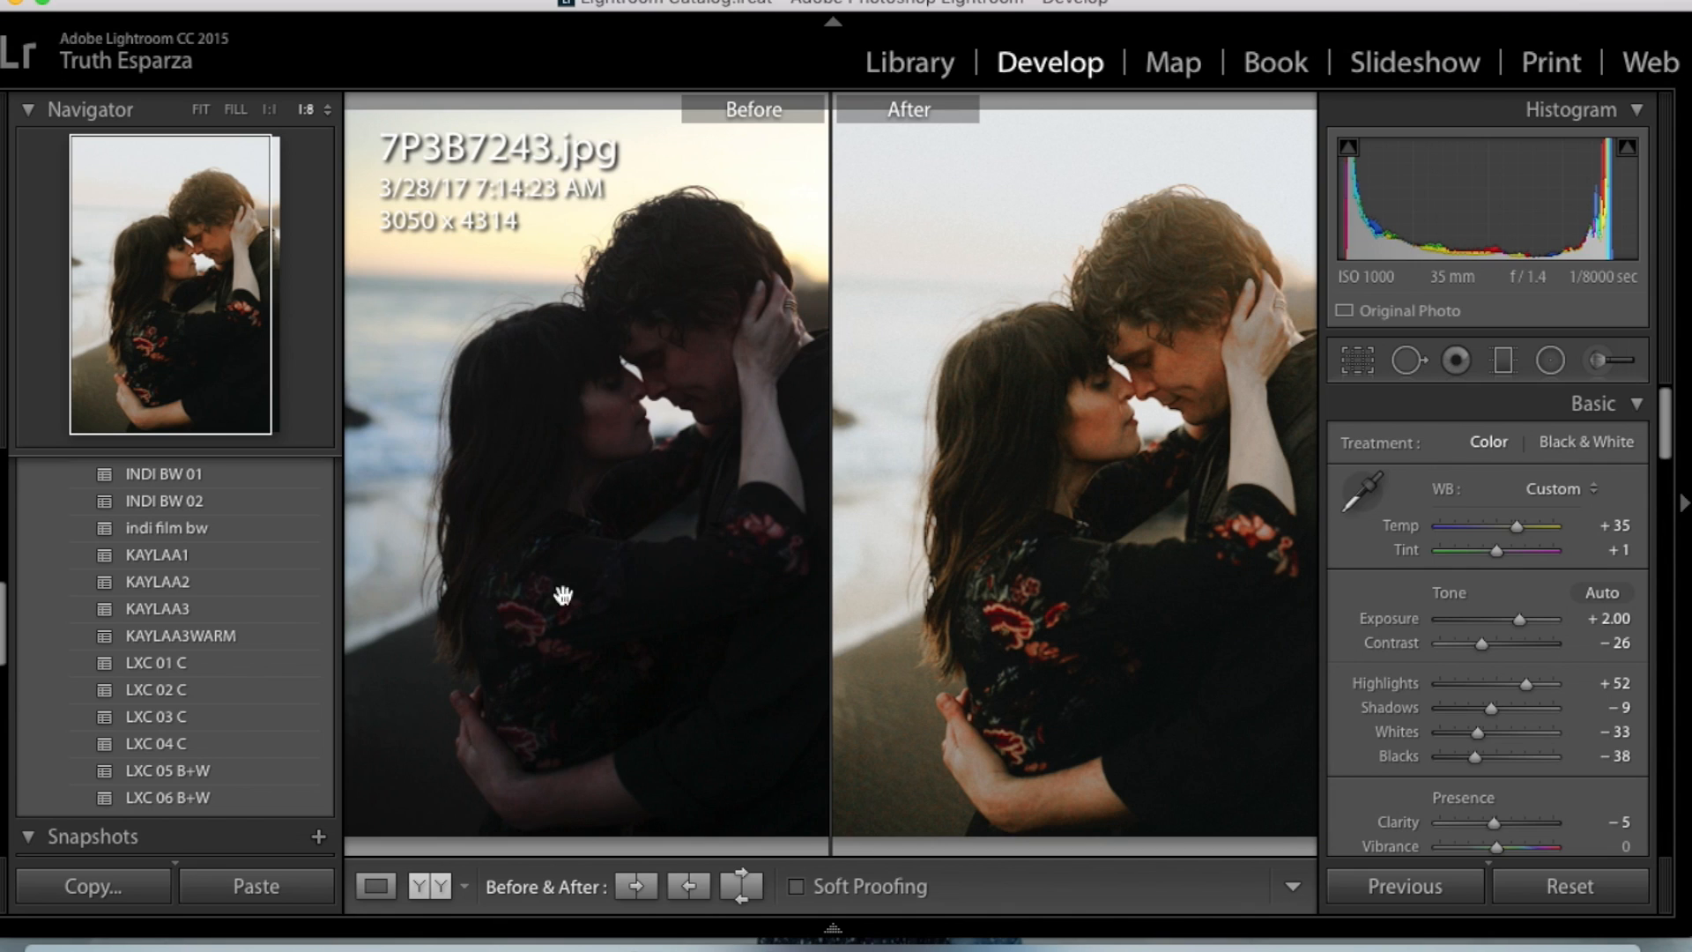
left_click(376, 887)
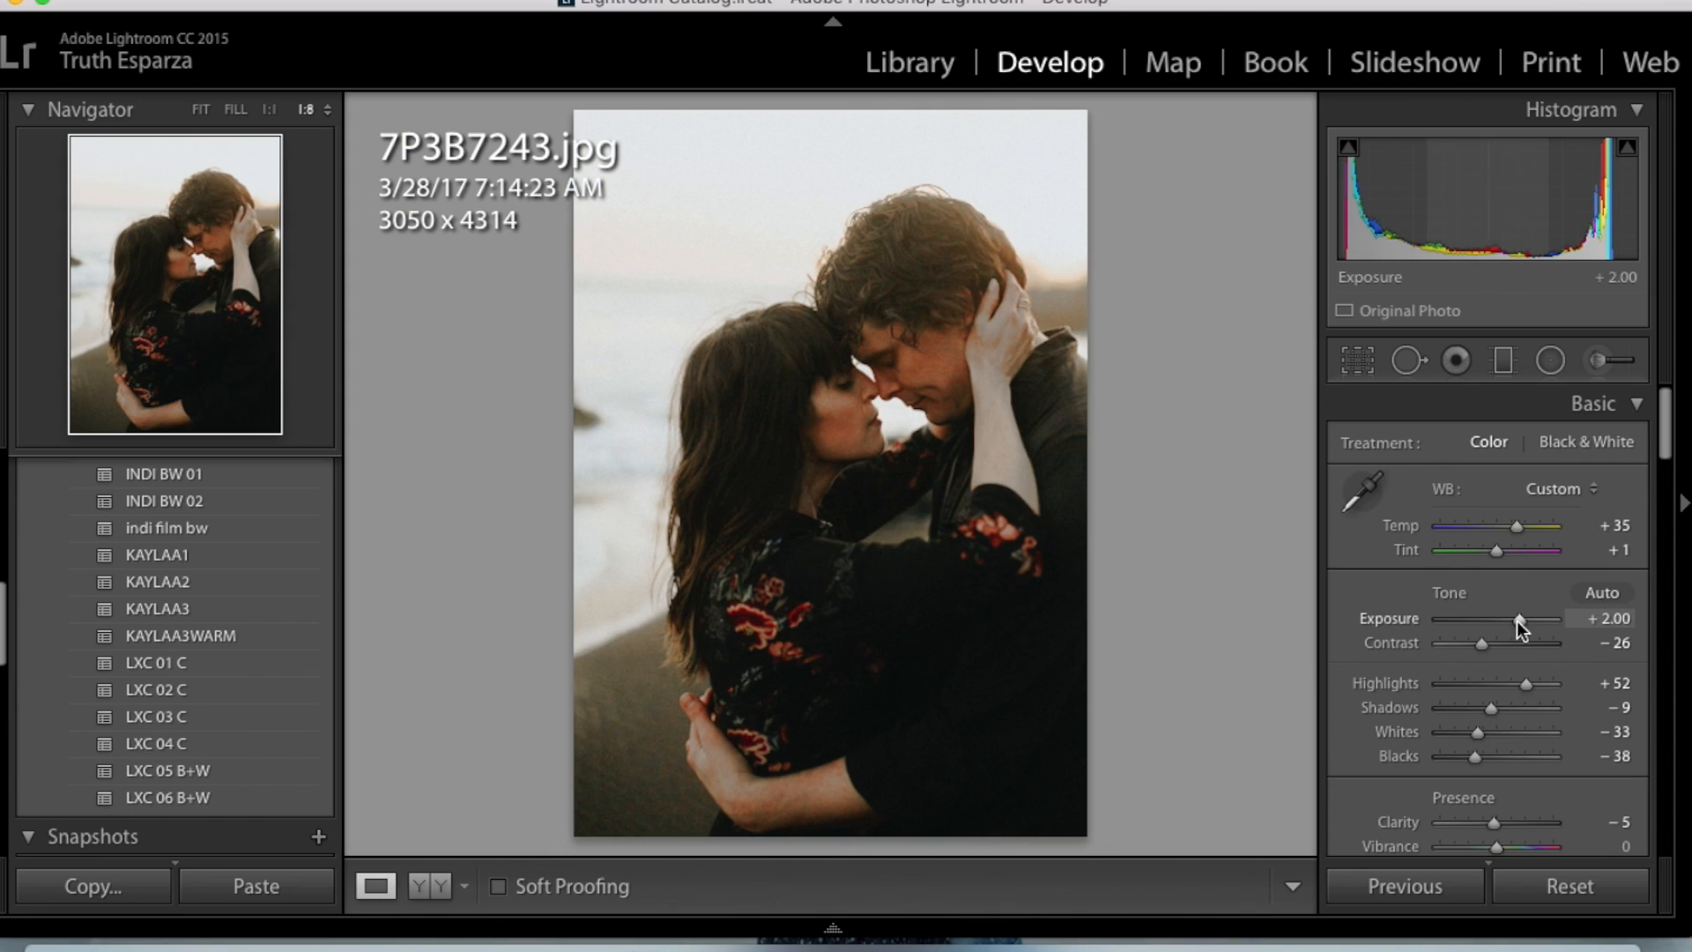
- On 7P3B7243.jpg, set Contrast to −10 and Temp to +28
mouse_move(1488, 642)
left_mouse_down()
mouse_move(1511, 648)
mouse_move(1489, 642)
left_mouse_up()
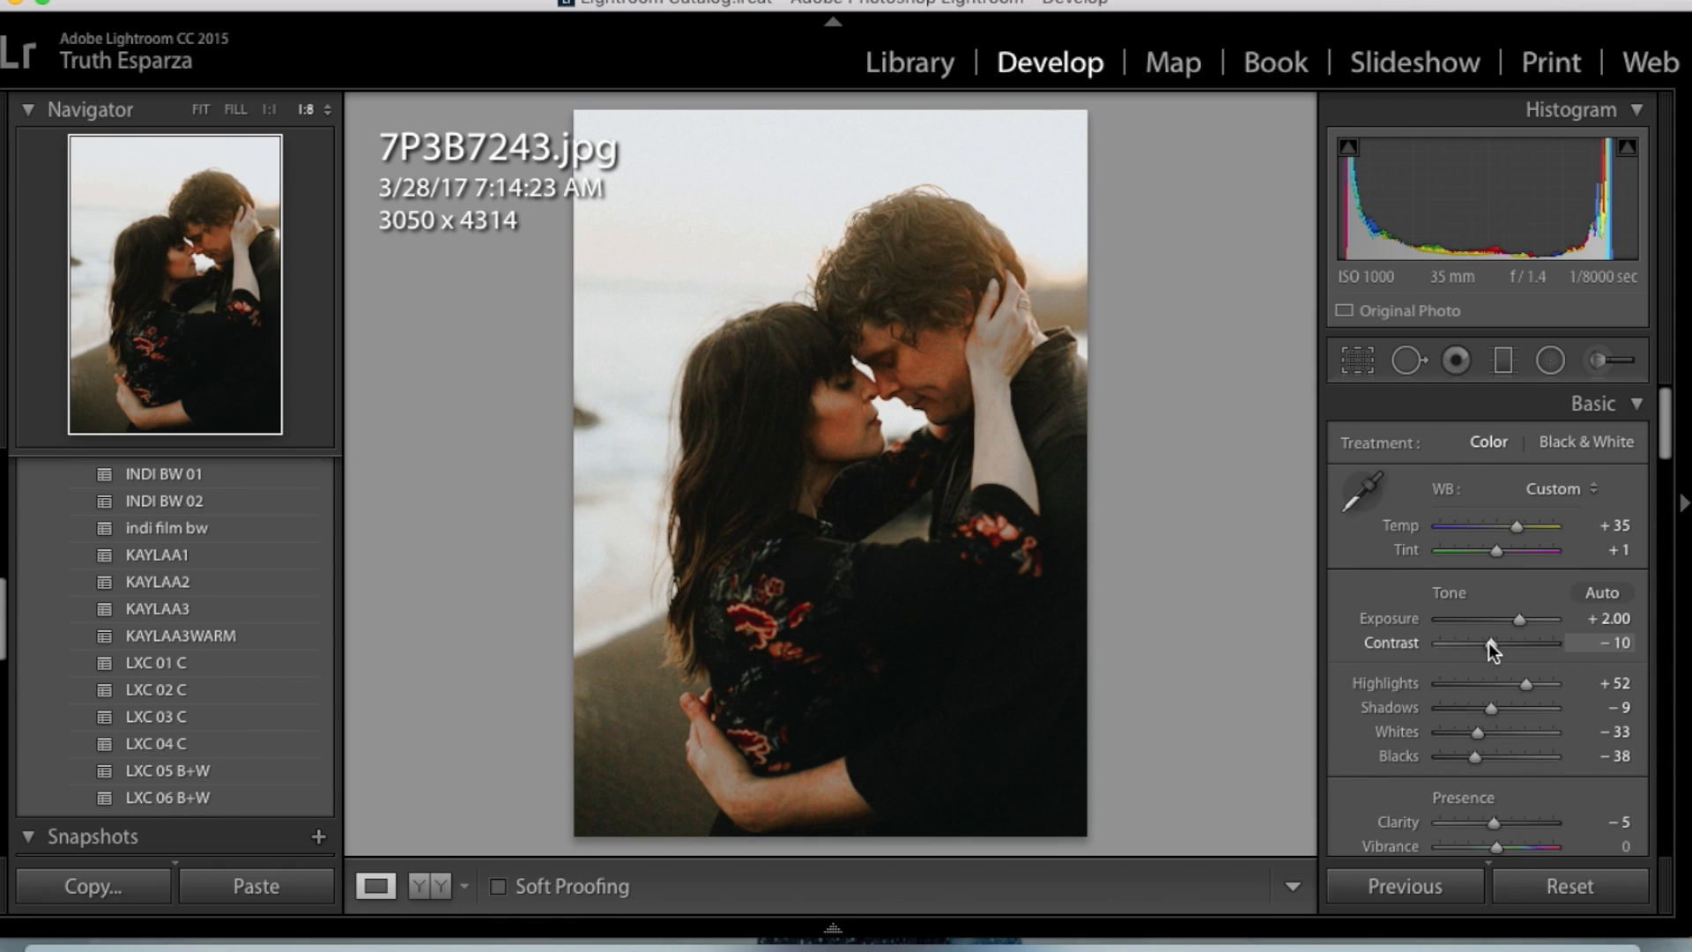
left_click_drag(1516, 525, 1511, 527)
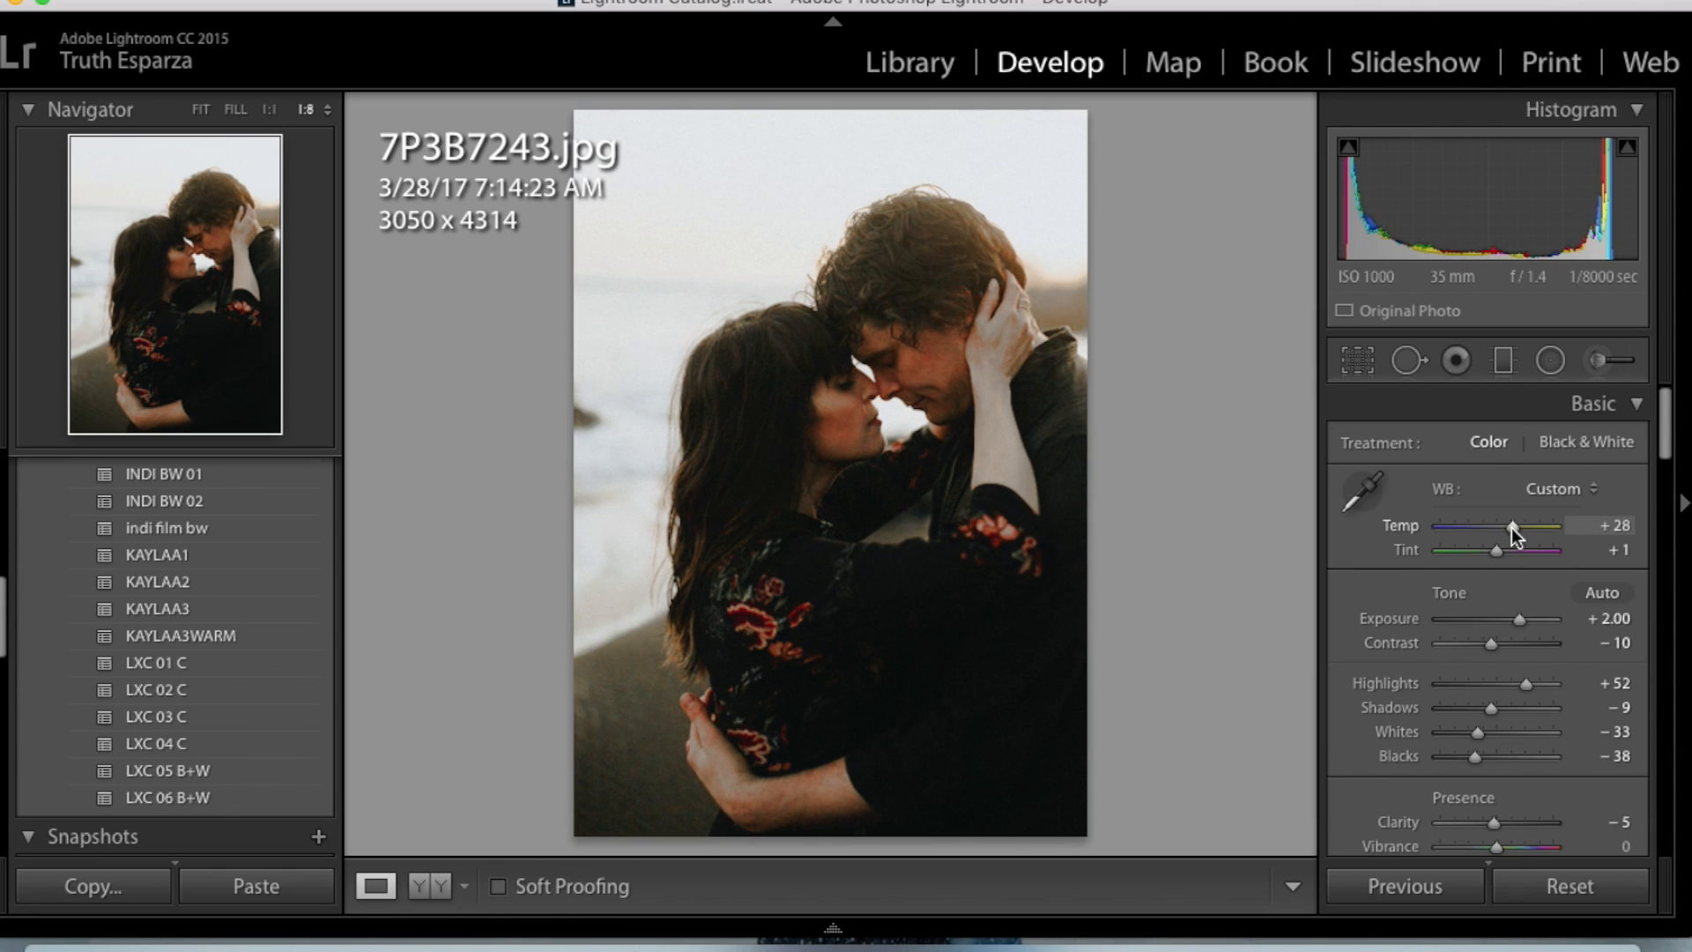
- Paste the copied develop settings onto 7P3B7260.jpg and set Exposure to +0.80, Highlights to +17, Shadows to −22, Contrast to −8 and Temp to +21
key("super+shift+v")
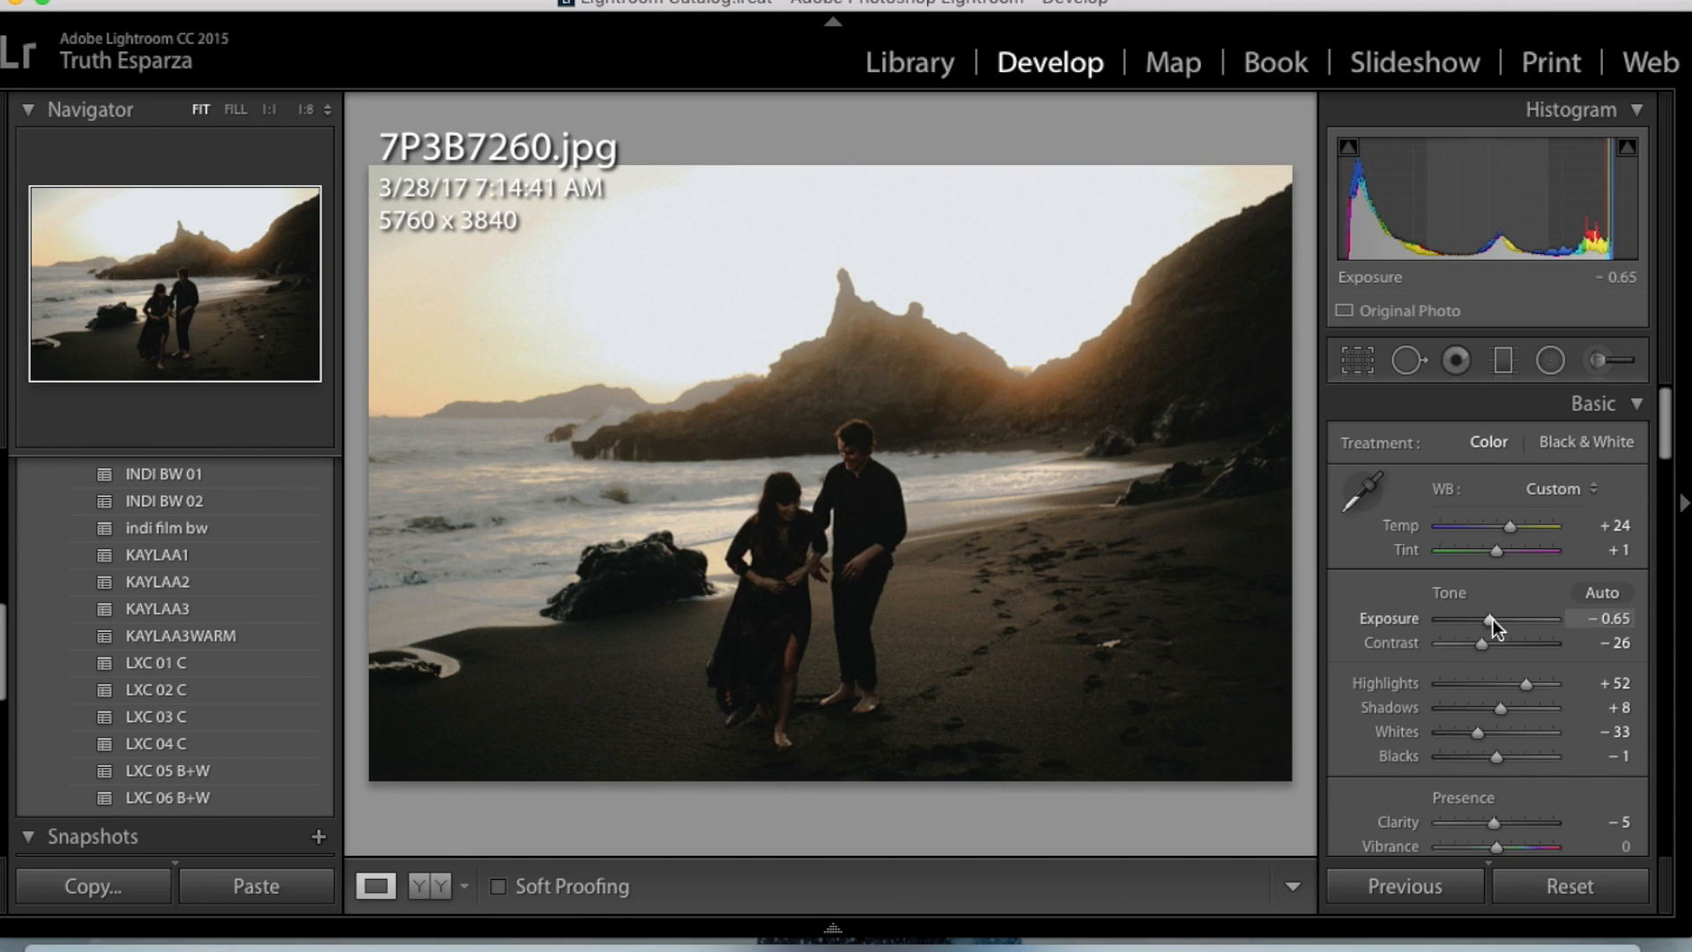
left_click_drag(1493, 615, 1509, 620)
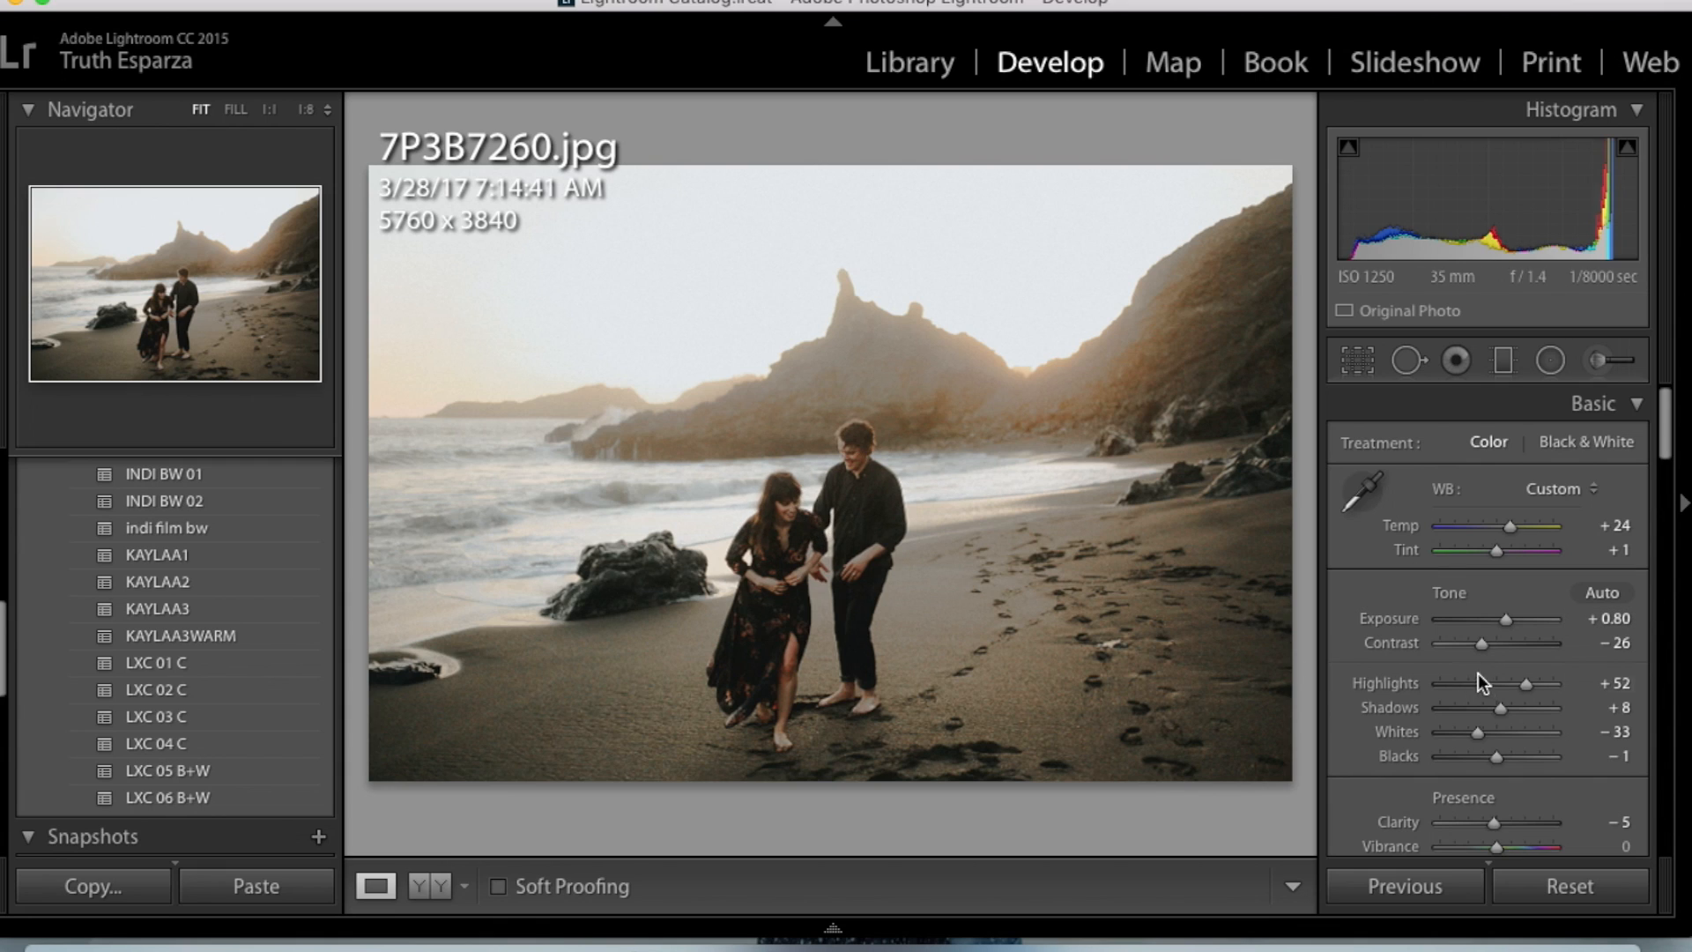
left_click_drag(1523, 685, 1483, 710)
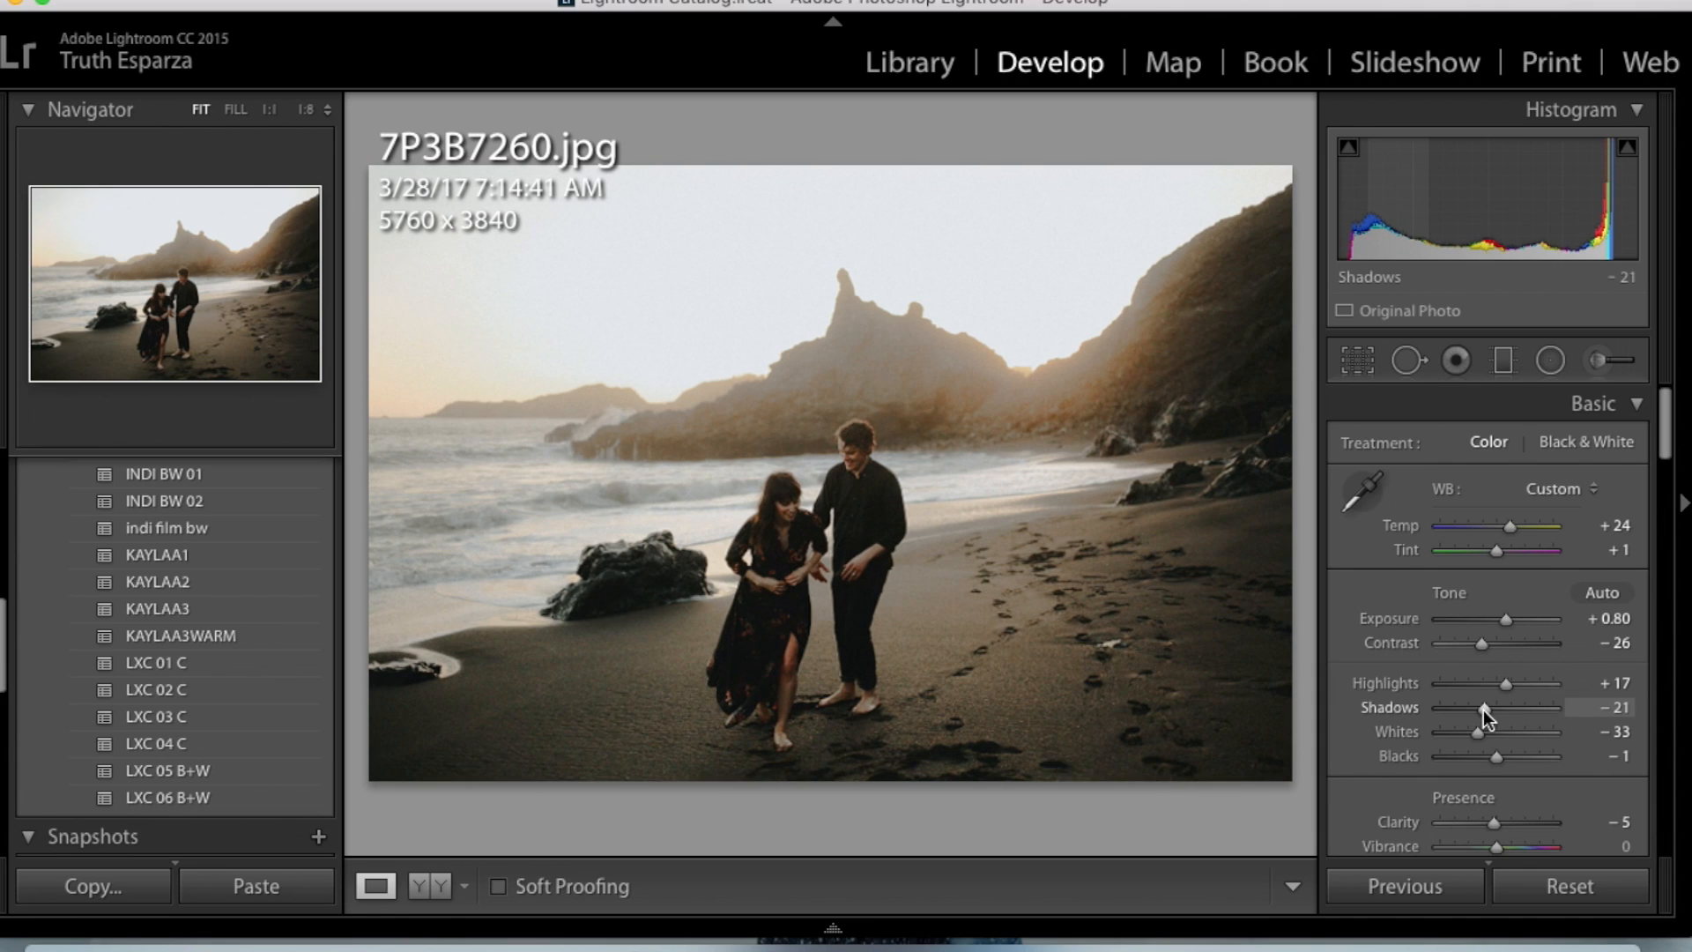
left_click_drag(1482, 645, 1495, 643)
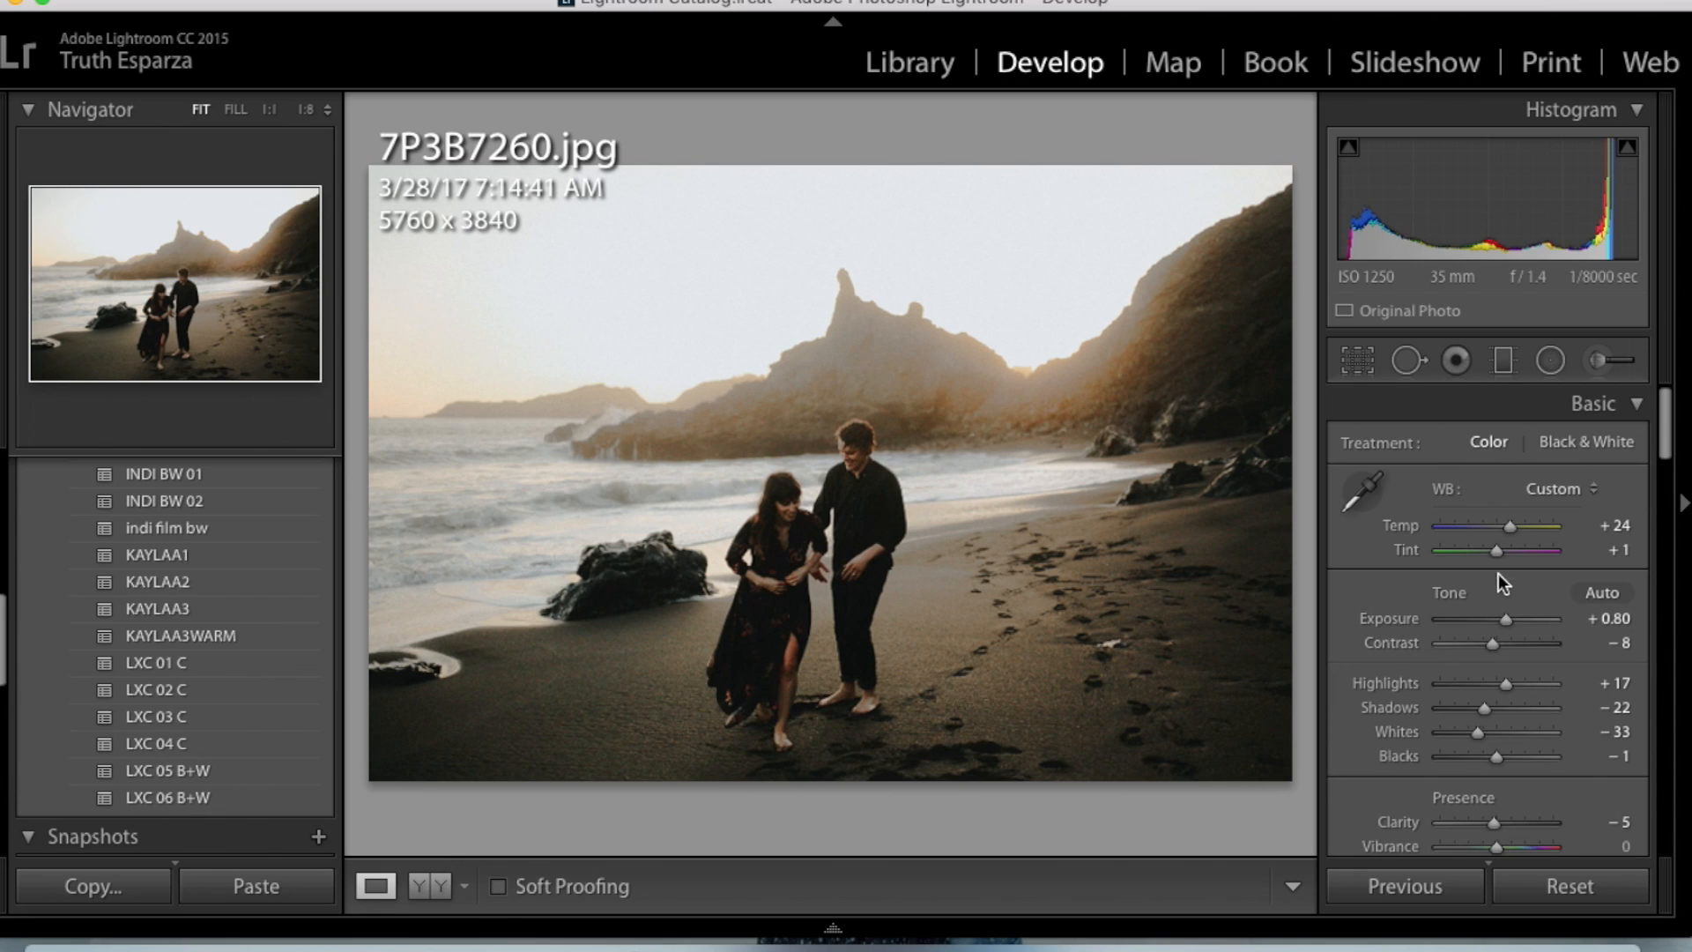
left_click_drag(1509, 526, 1505, 526)
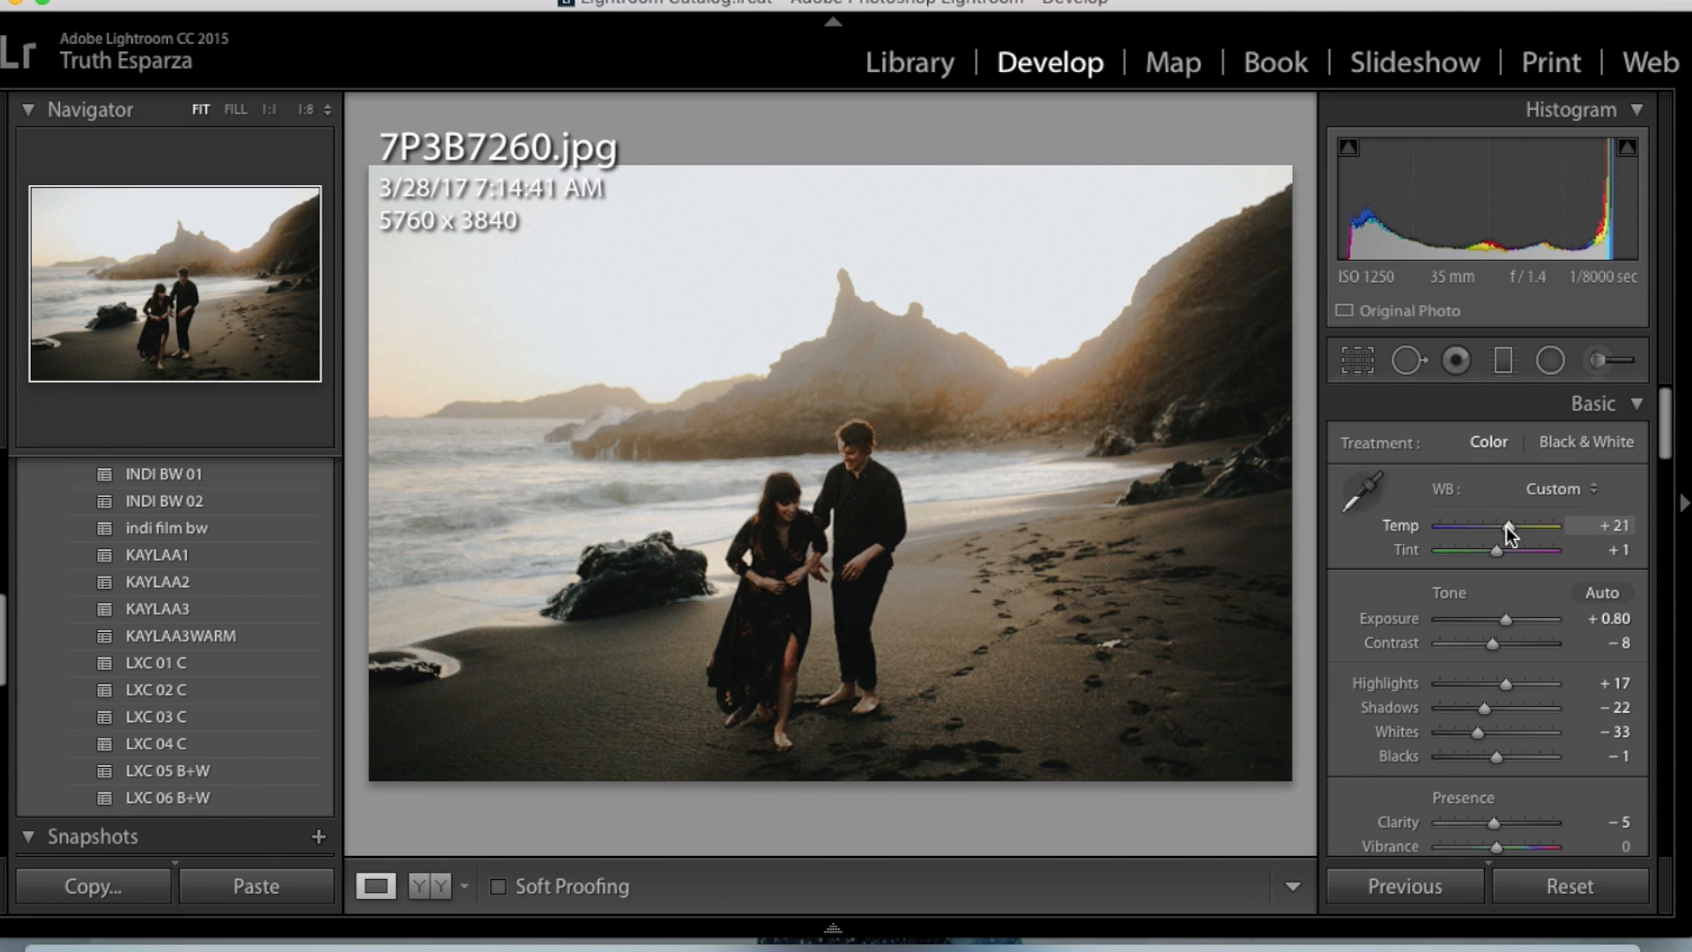
- Compare the edited 7P3B7260.jpg with its original version
key("backslash")
key("backslash")
key("backslash")
key("backslash")
- Paste the copied develop settings onto 7P3B7306.jpg and set Exposure to +0.55, Highlights to −41 and Shadows to −13
key("Right")
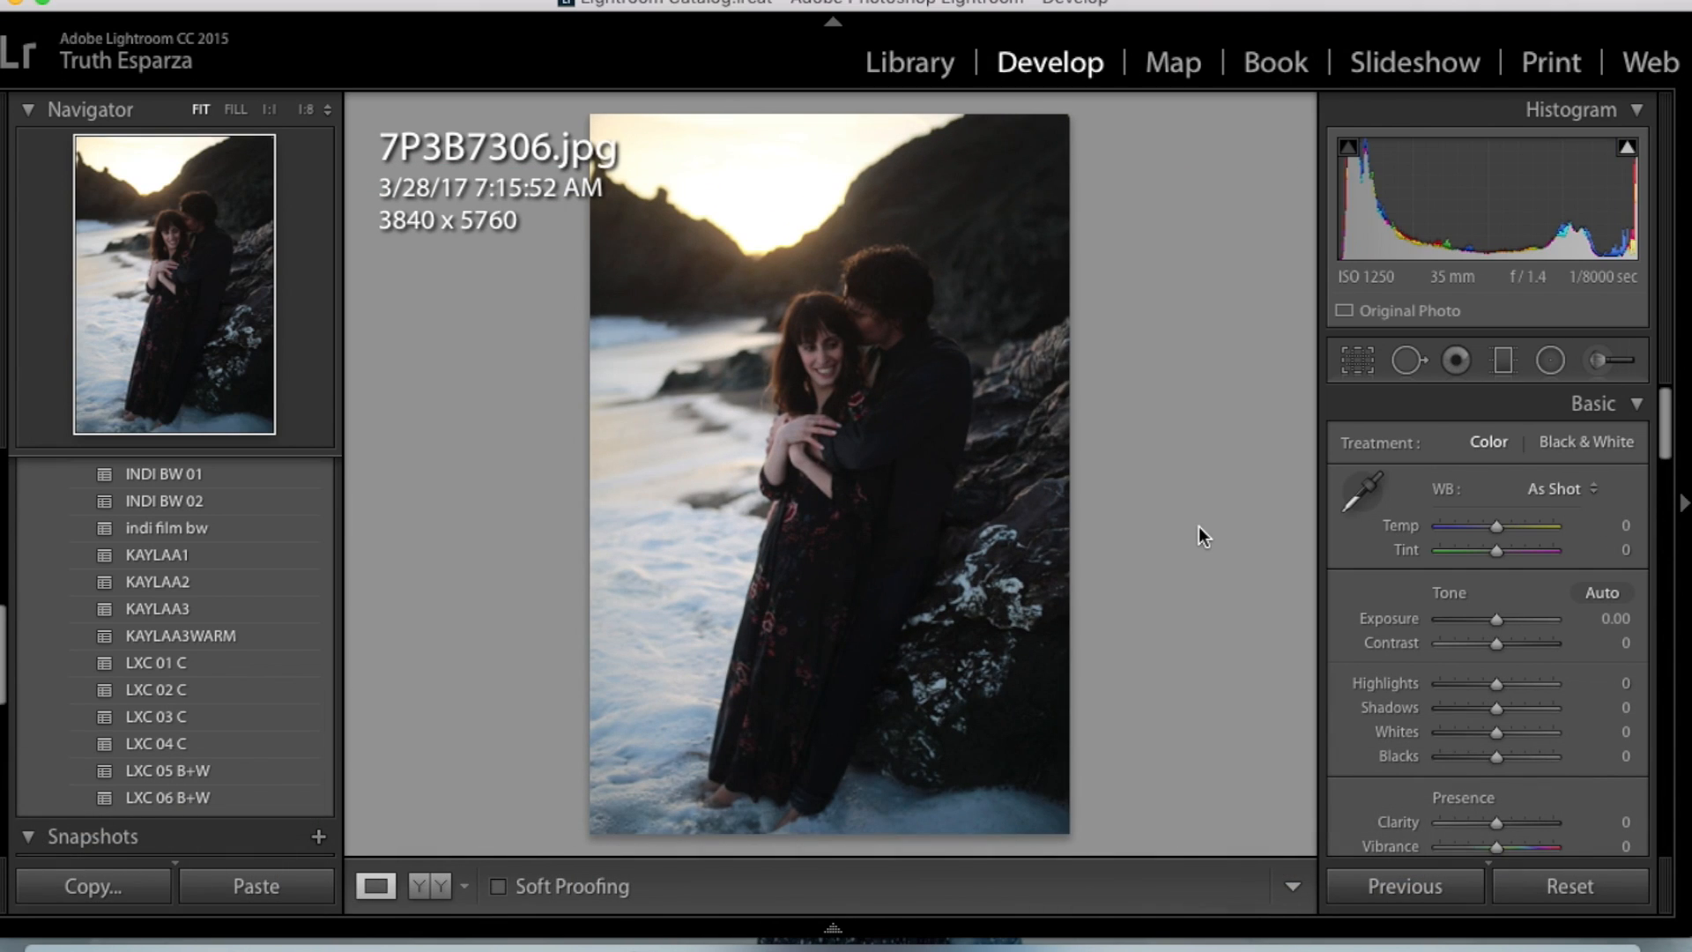
key("super+shift+v")
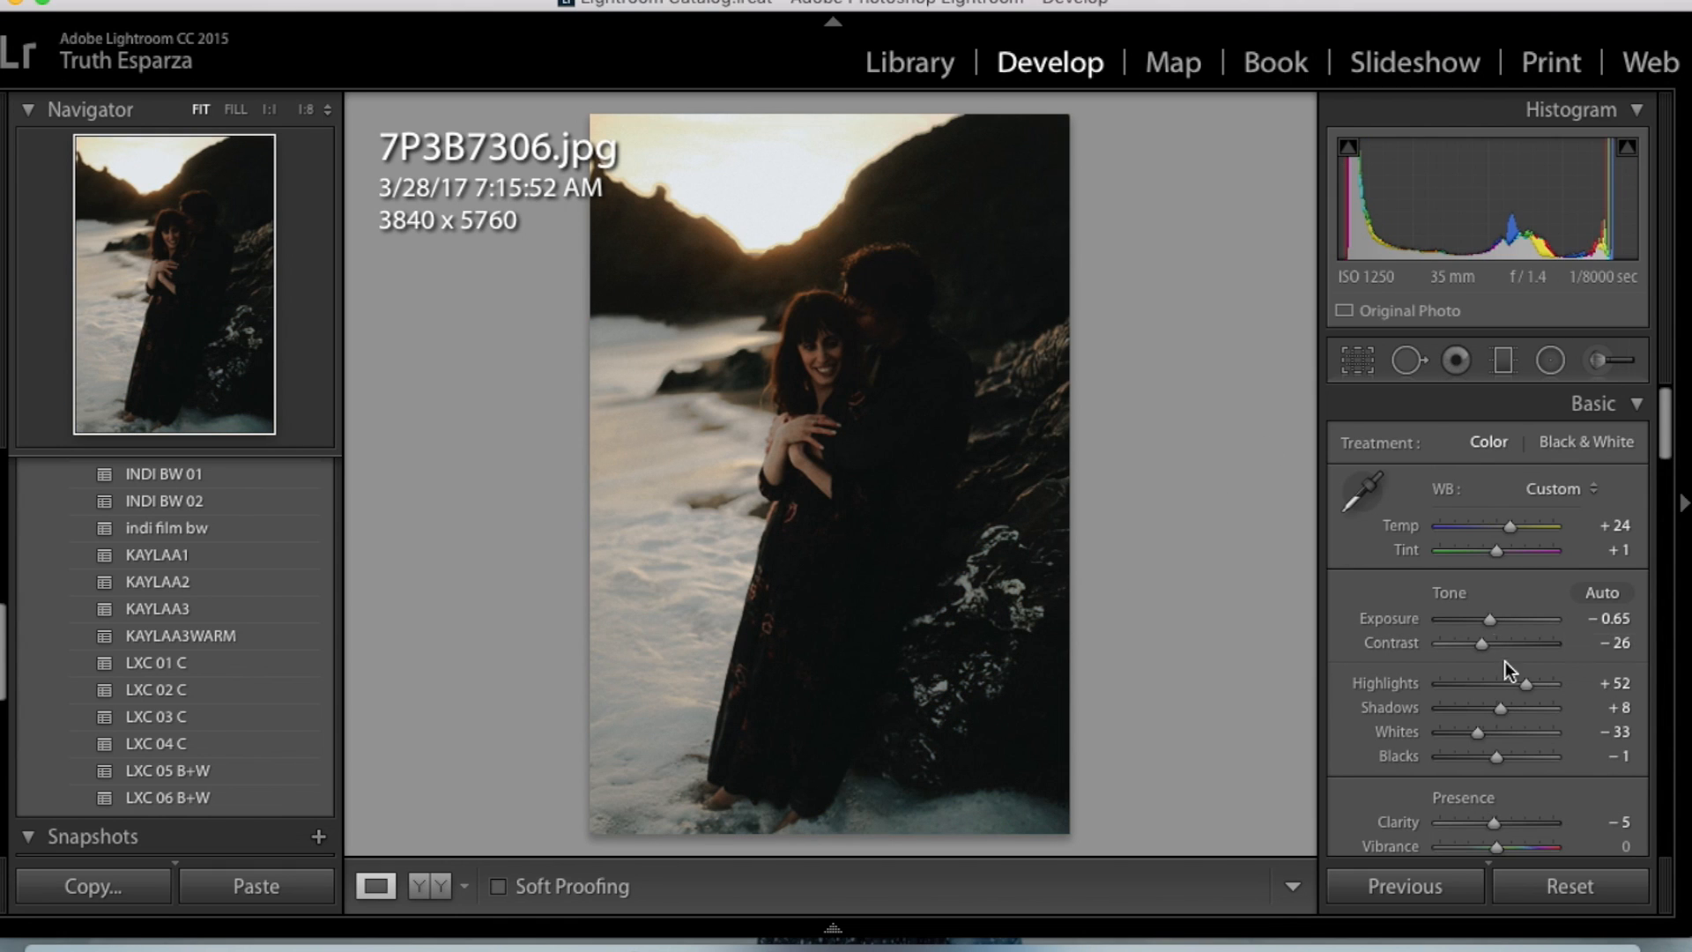
left_click_drag(1491, 628, 1505, 627)
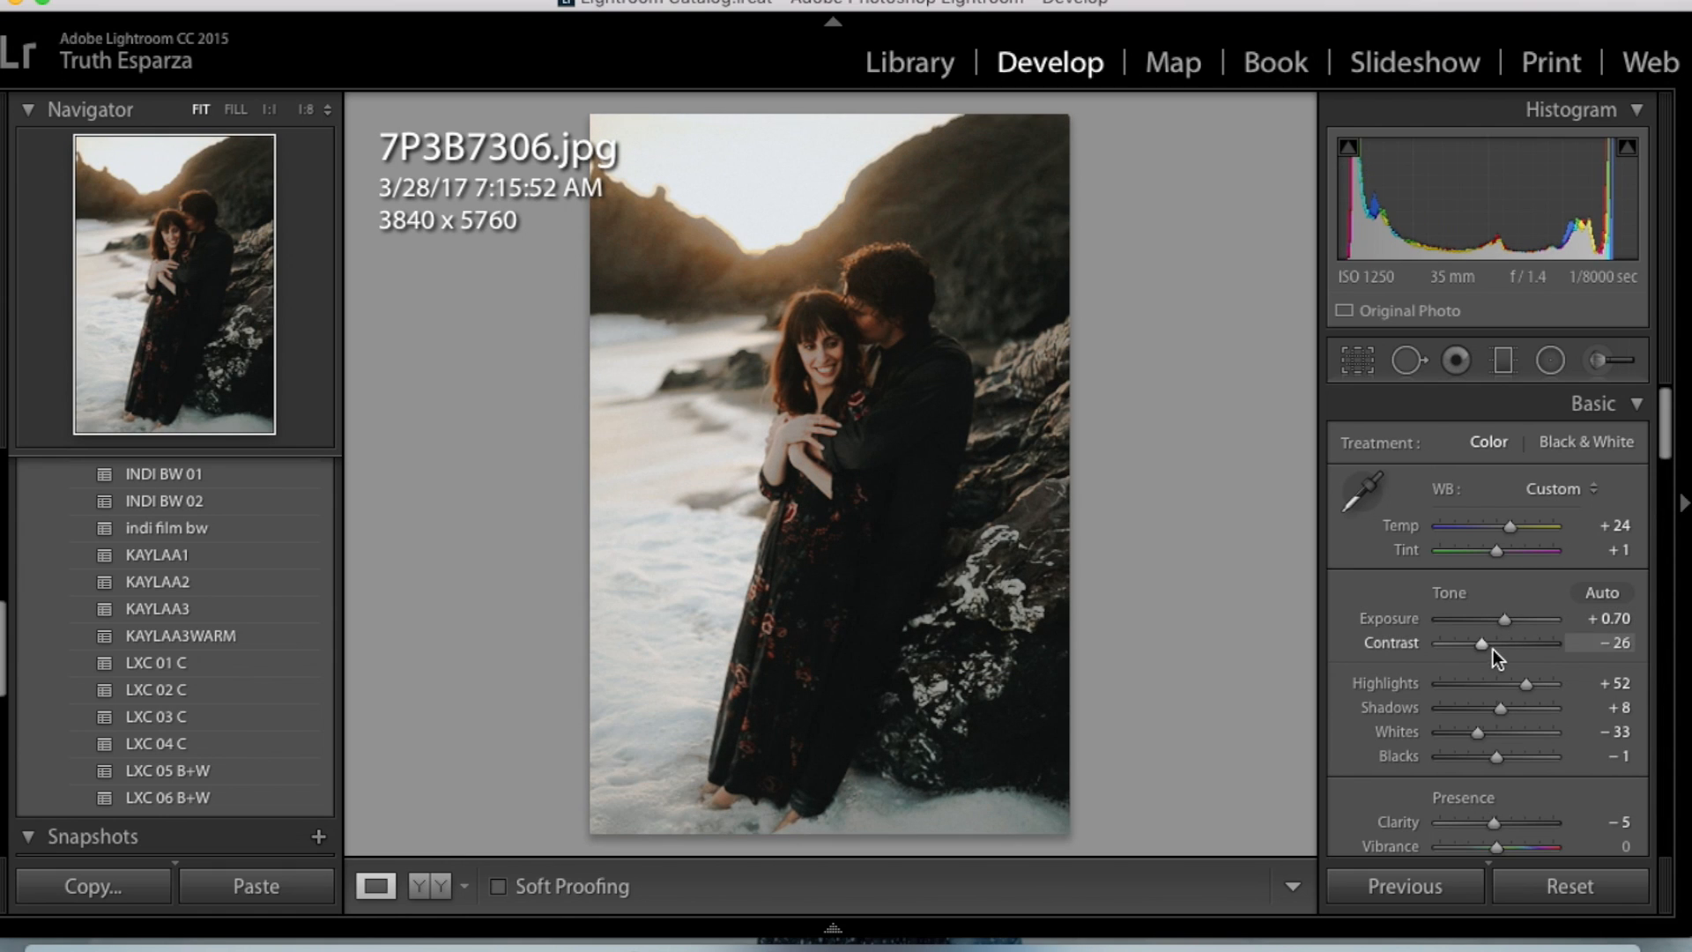
left_click_drag(1526, 684, 1473, 689)
left_click_drag(1504, 617, 1502, 621)
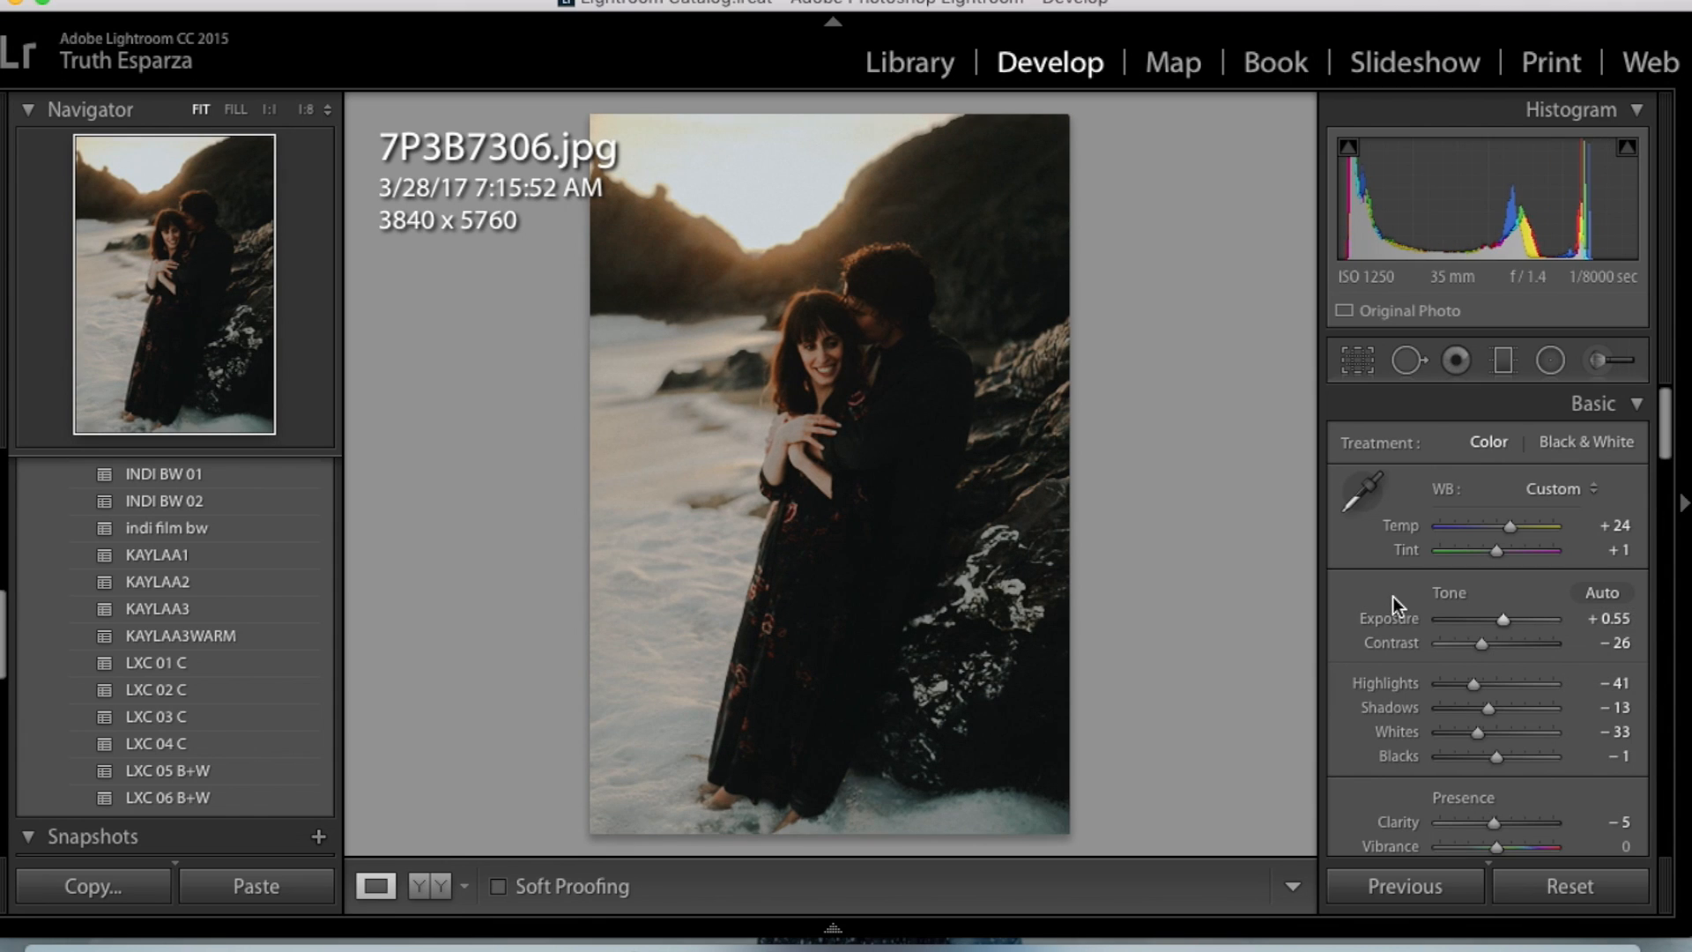
- Compare the edited 7P3B7306.jpg with its original version, including side by side
key("backslash")
key("backslash")
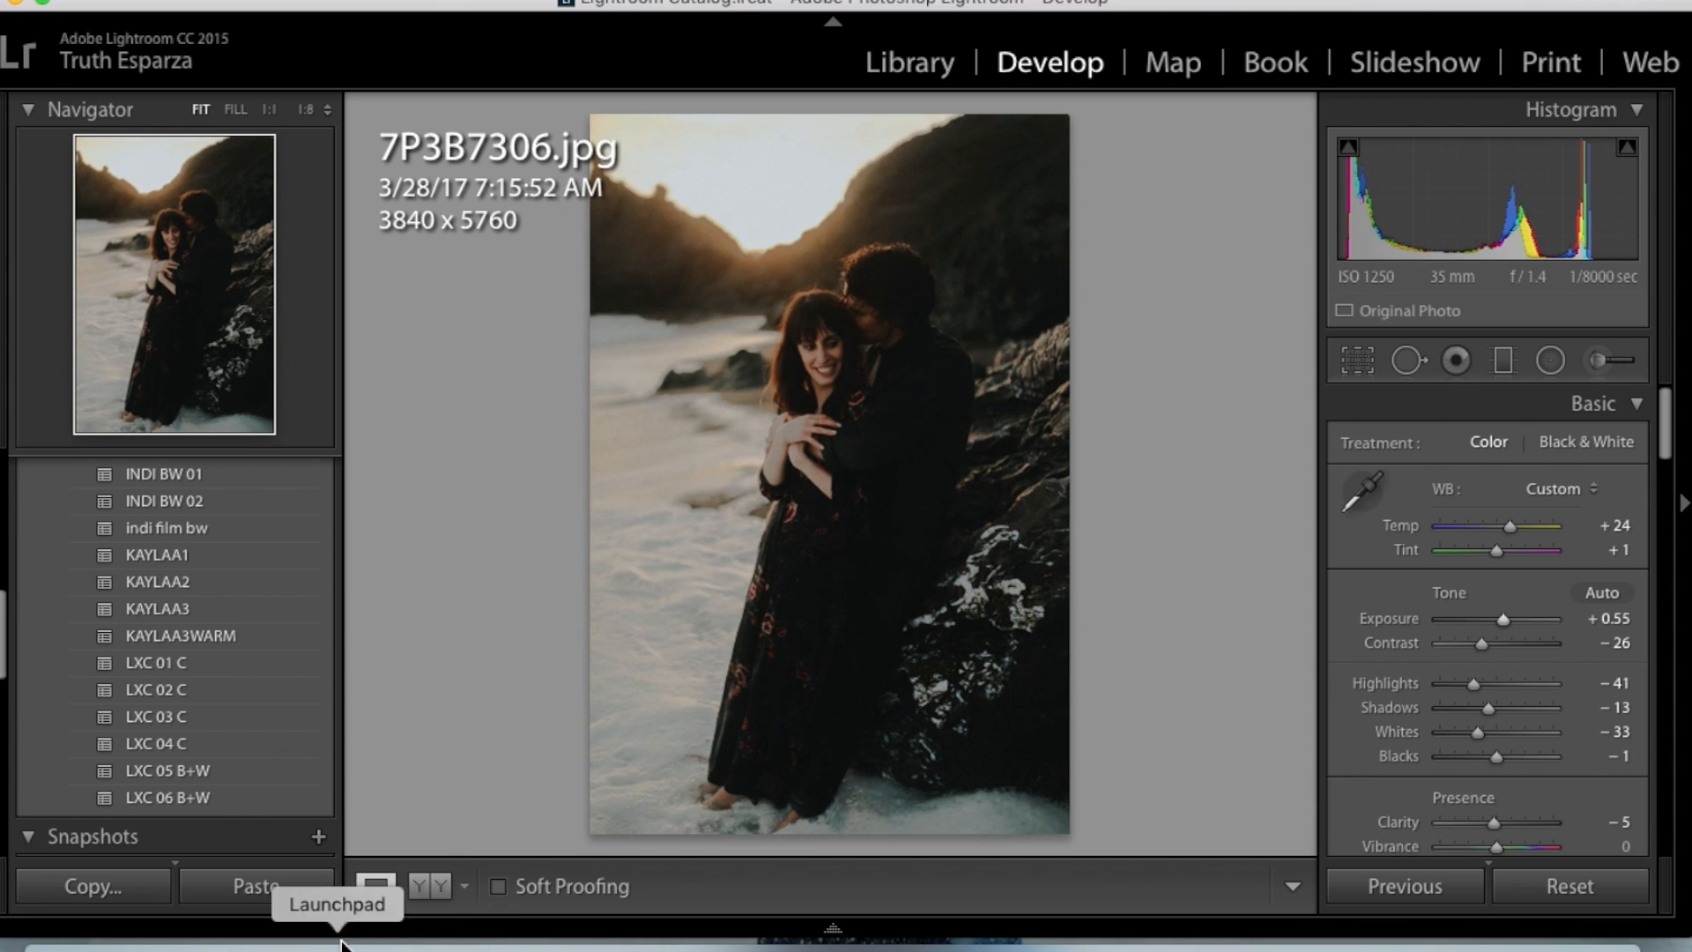
left_click(441, 886)
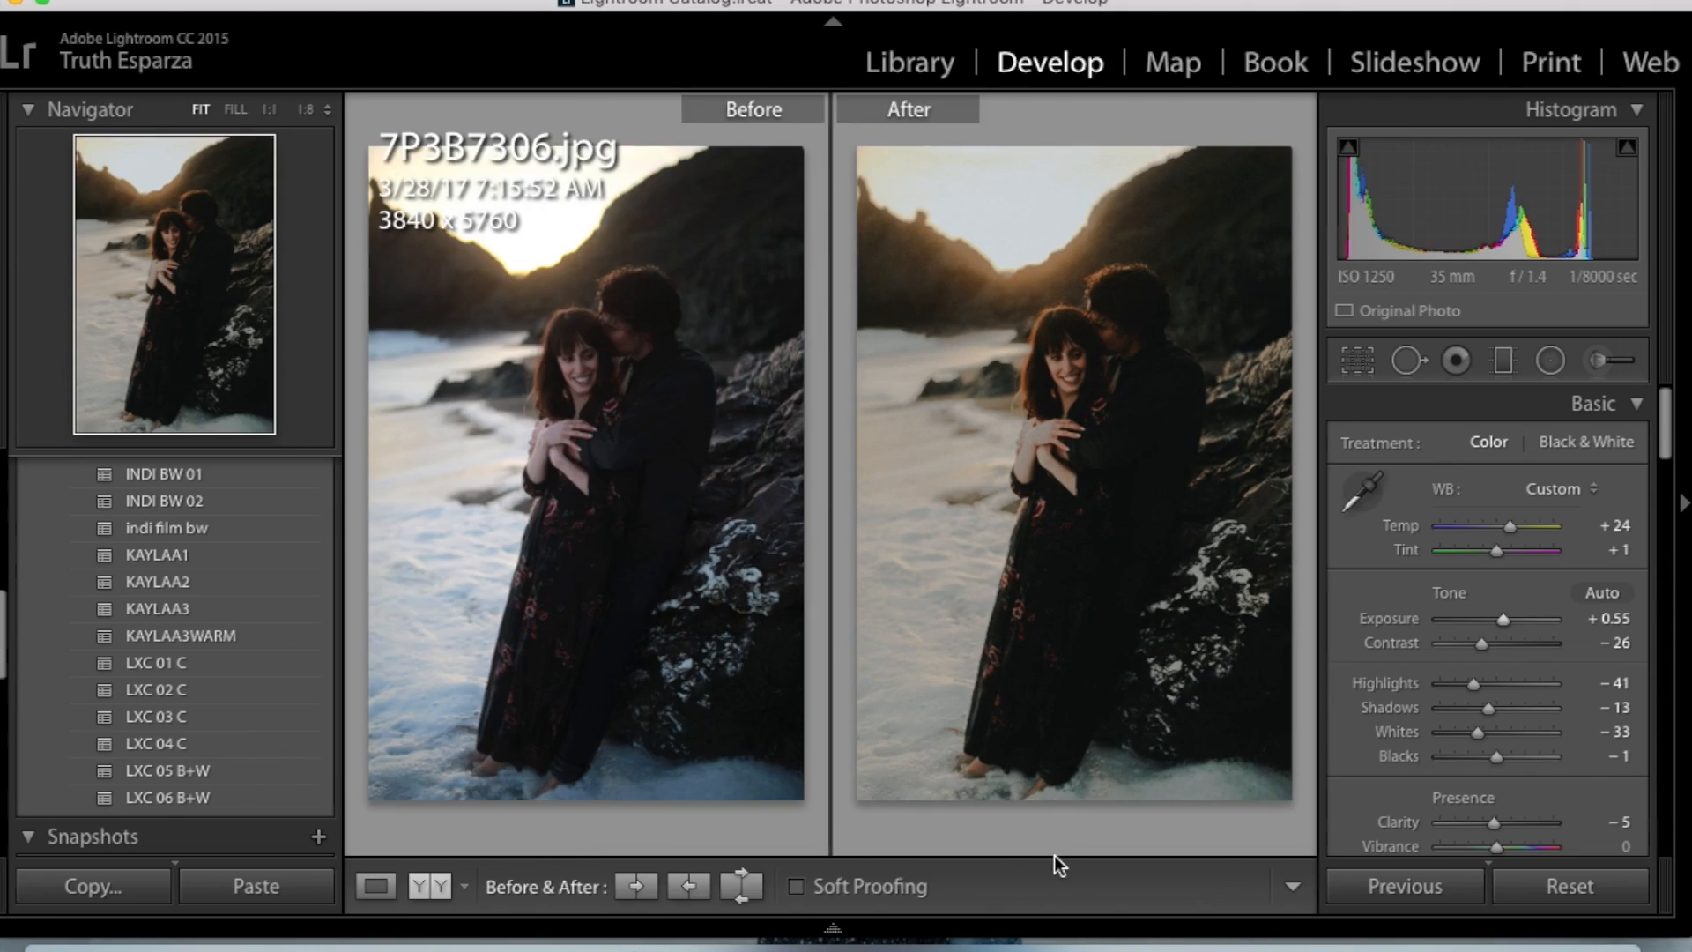